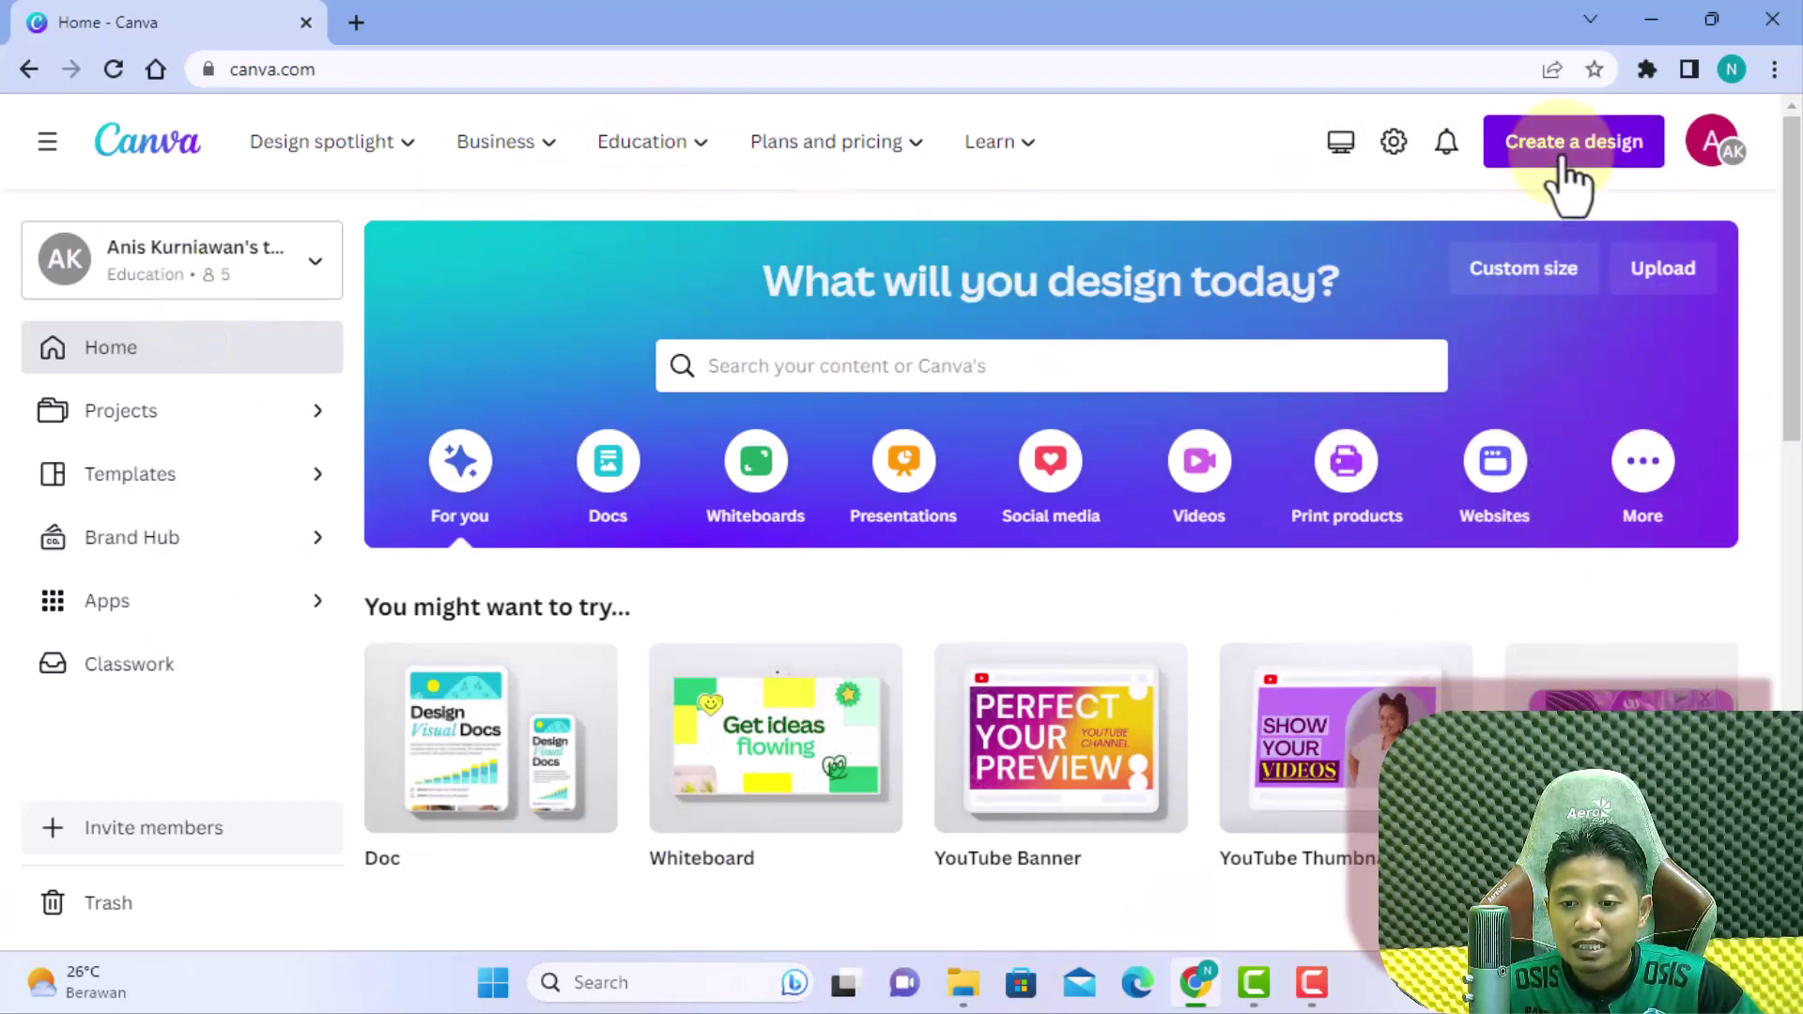
Step: Start a new presentation and apply the English Class template's Lesson For The Day page
click(1567, 151)
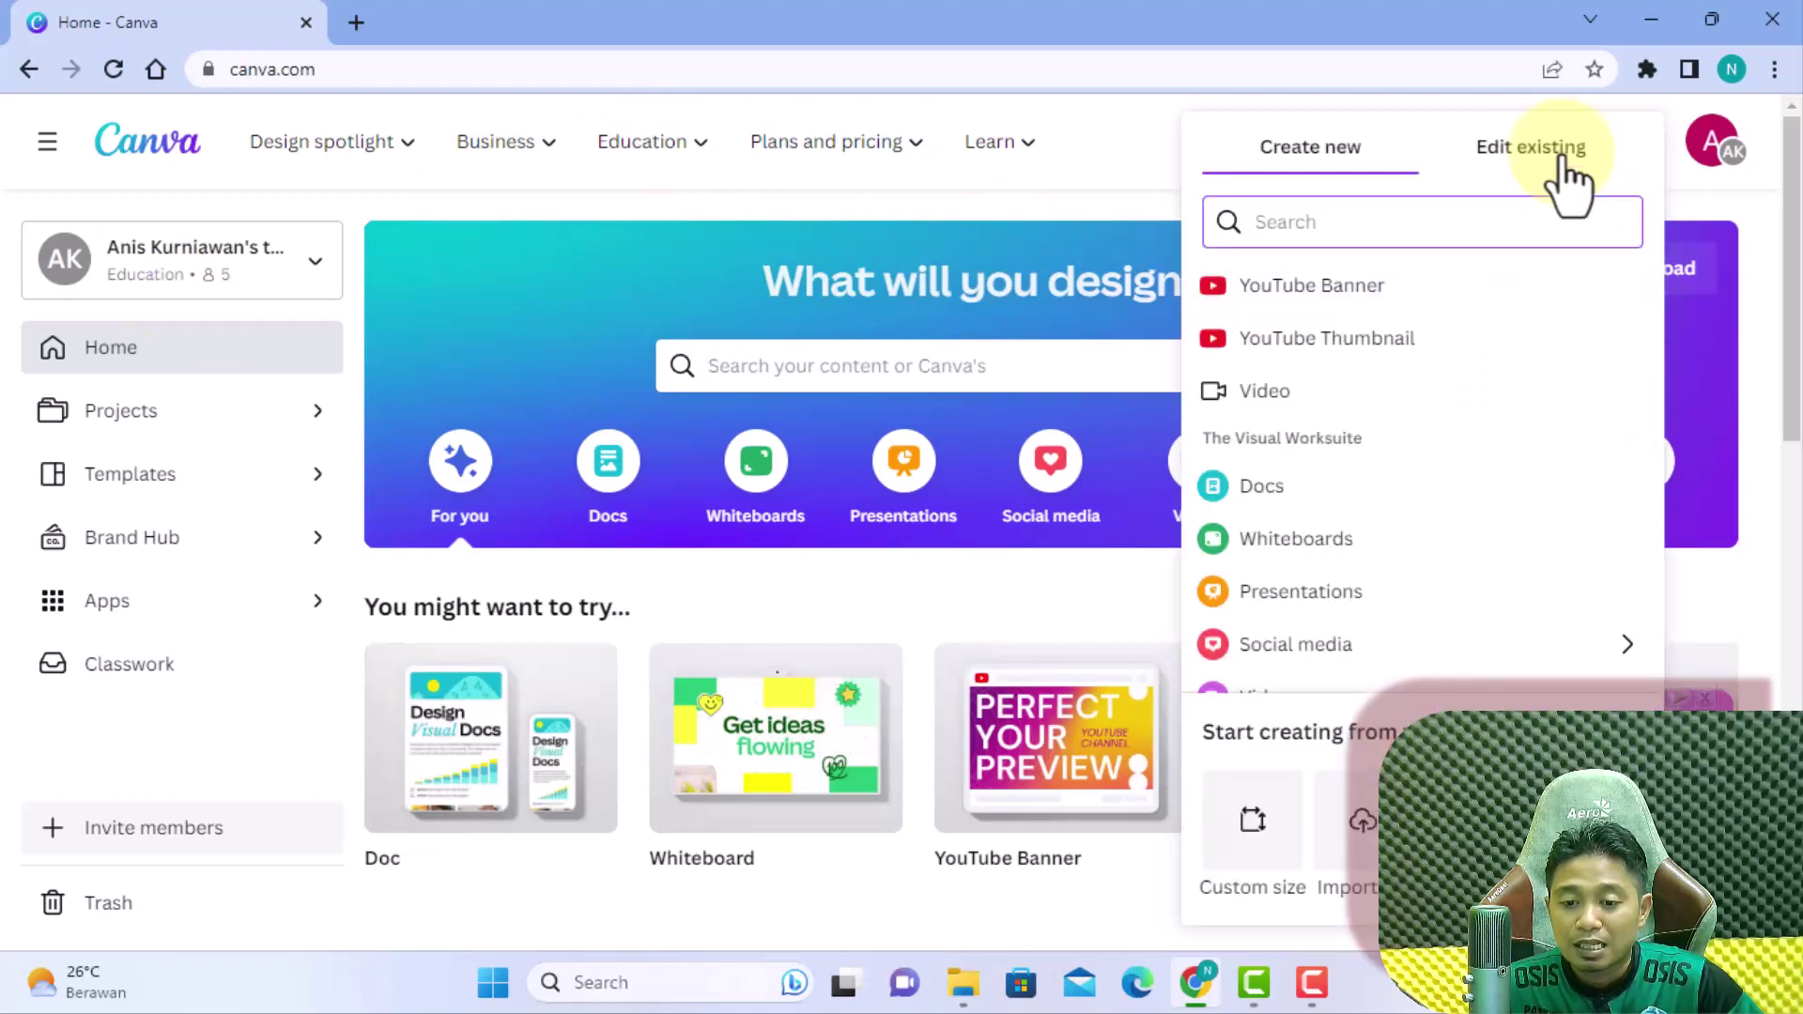
scroll(1465, 577, down, 1)
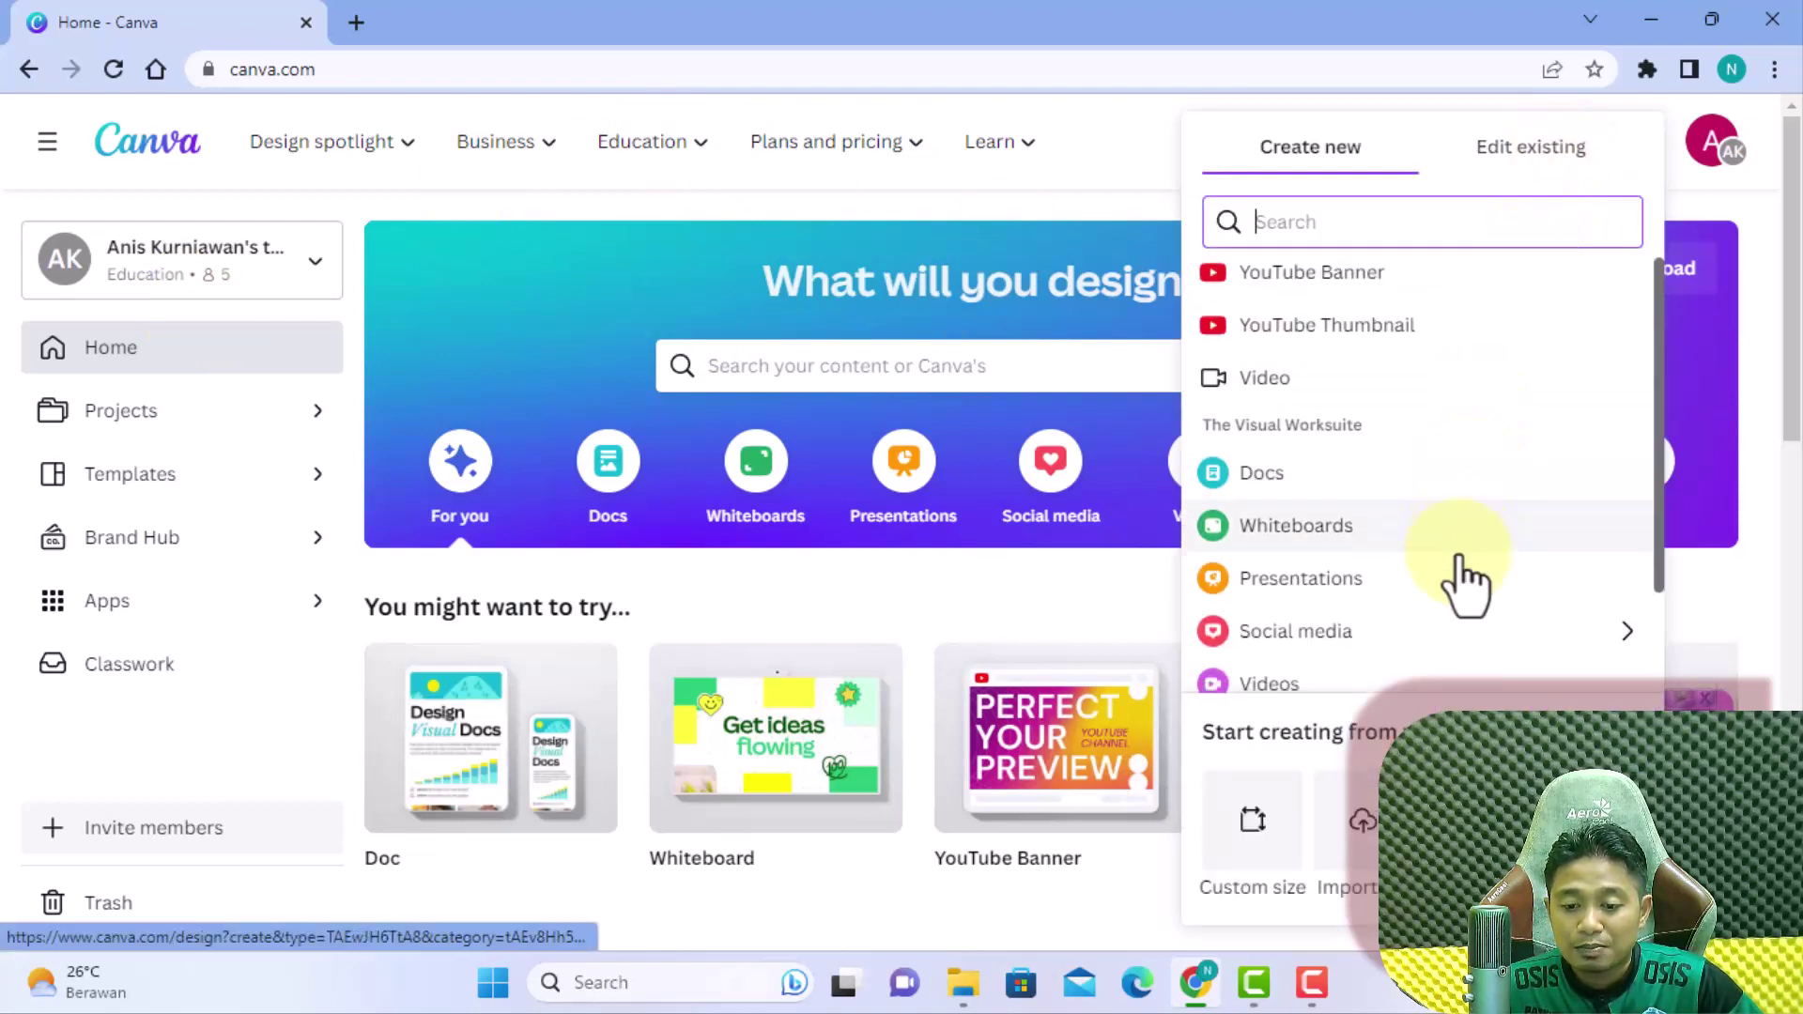
scroll(1390, 535, down, 2)
click(1302, 463)
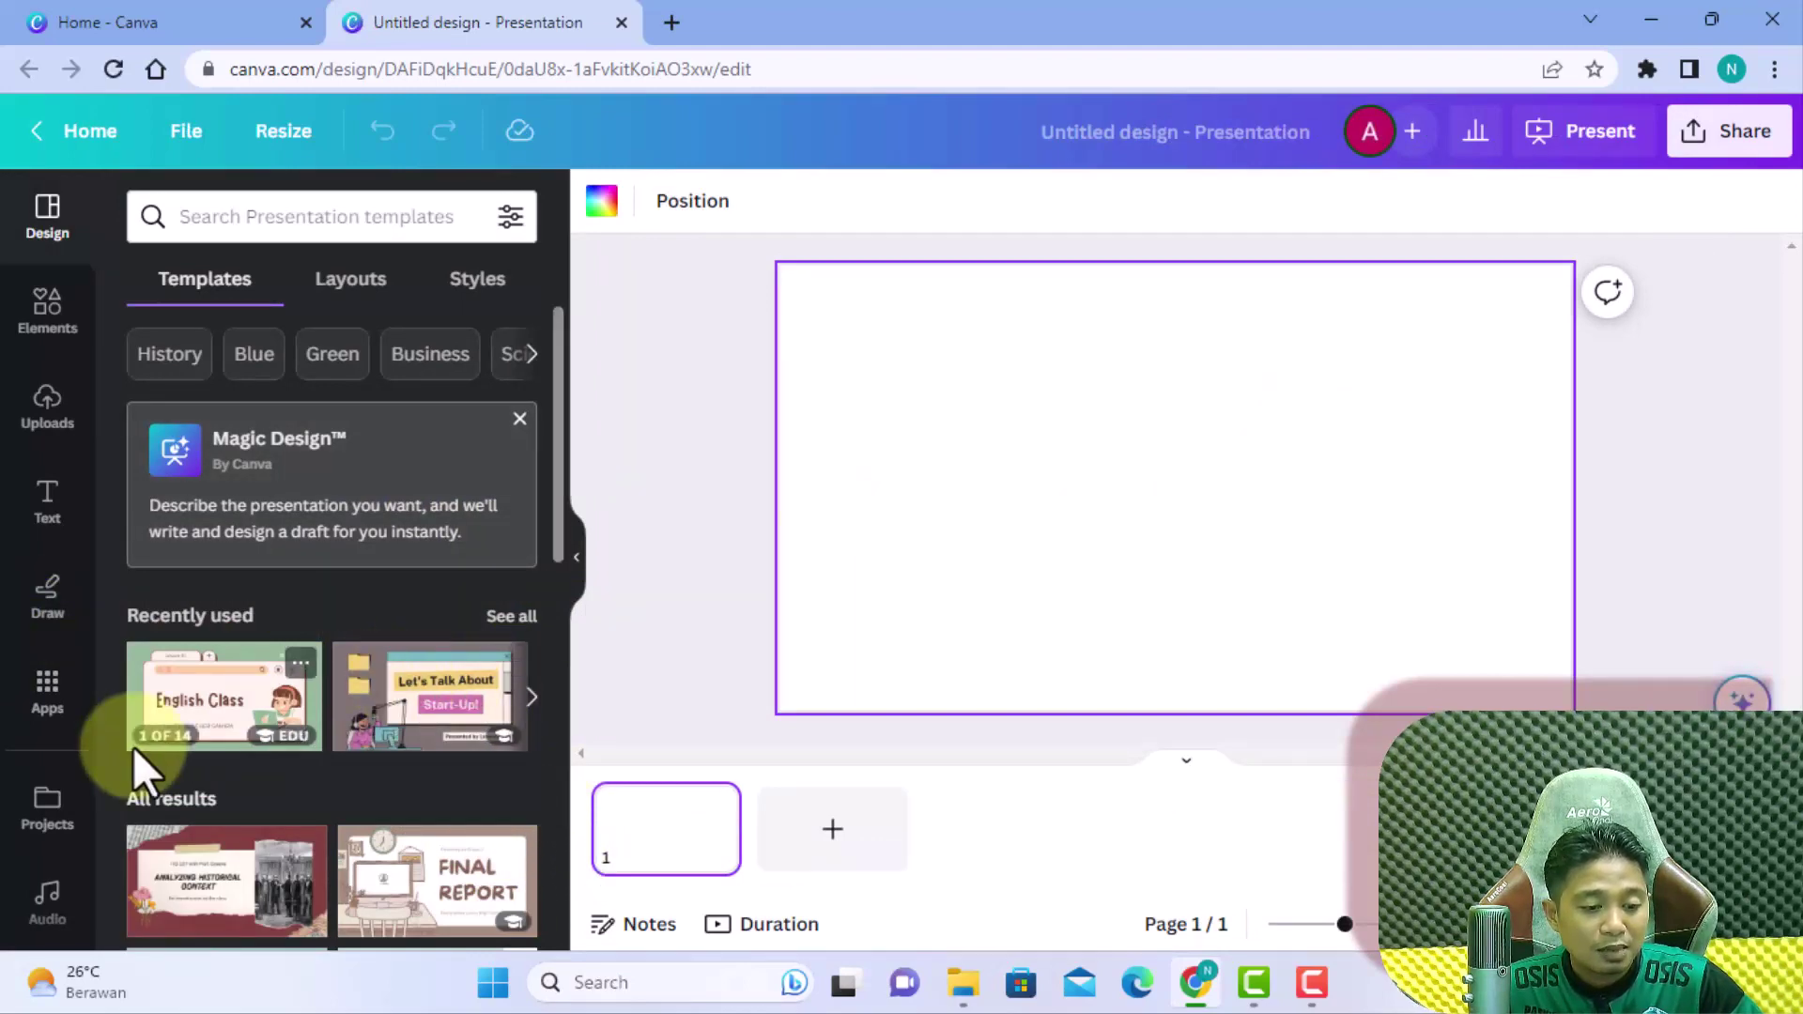
click(221, 728)
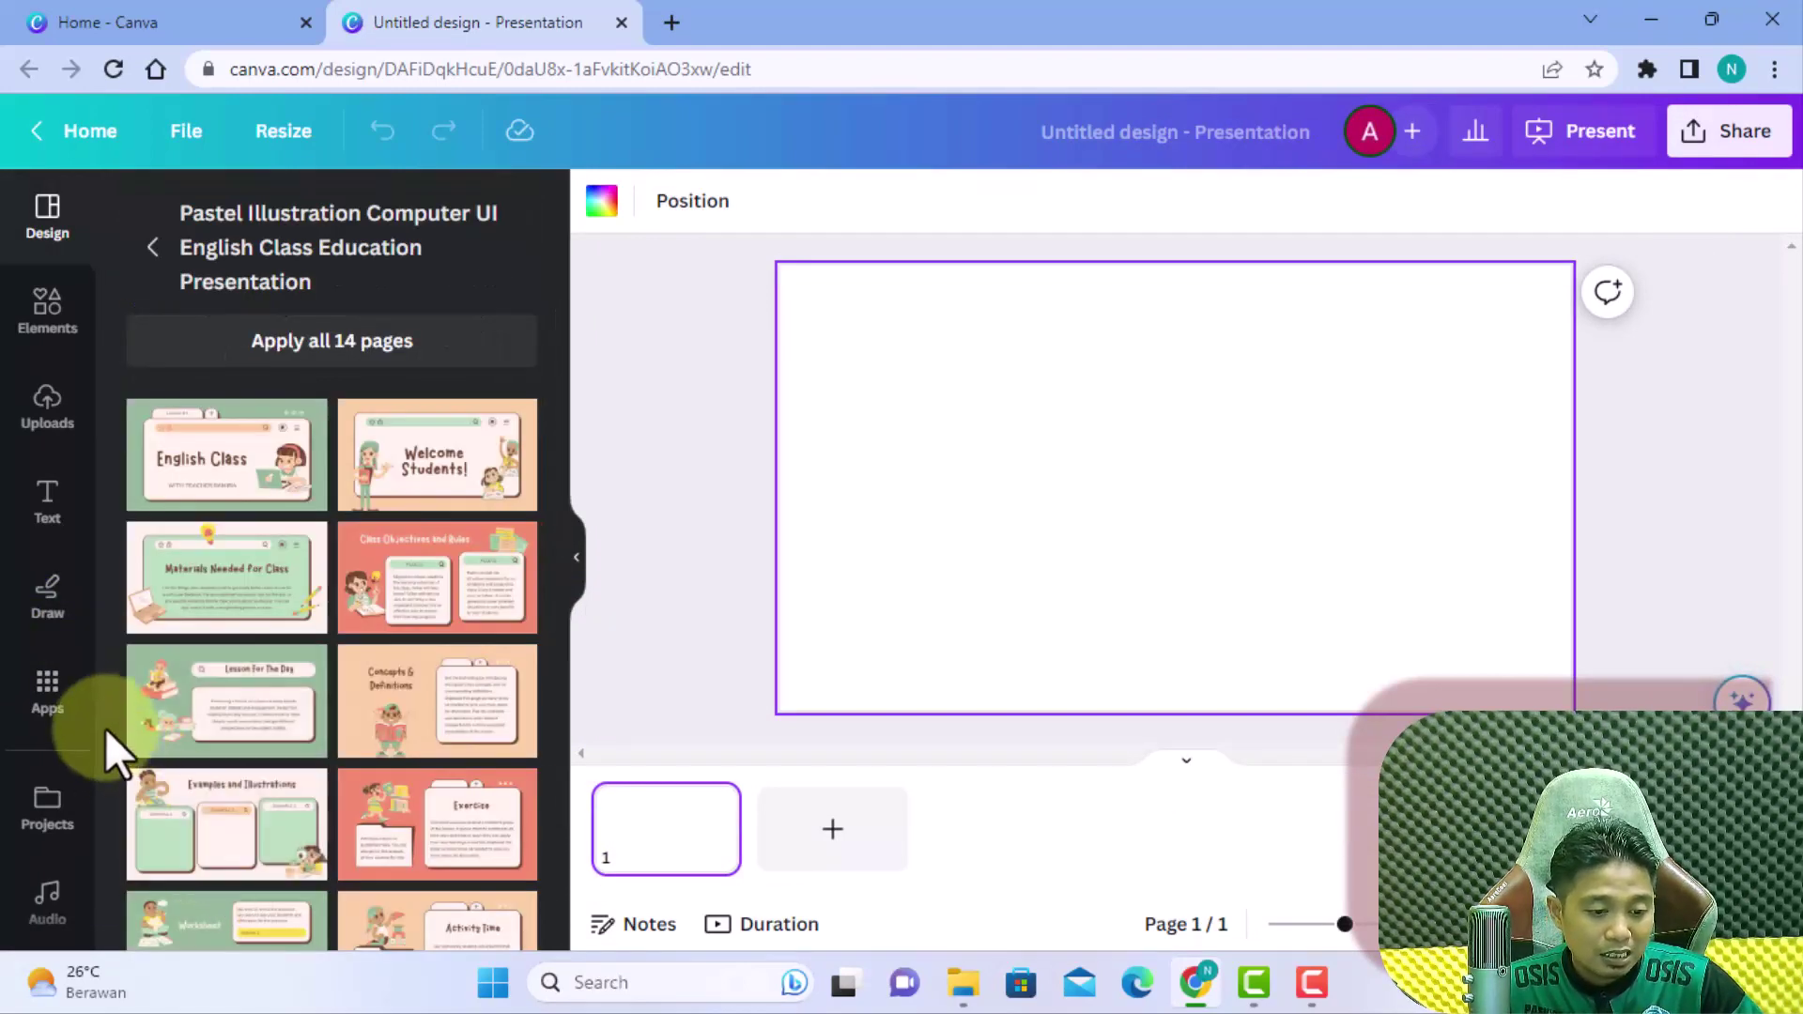
mouse_move(227, 700)
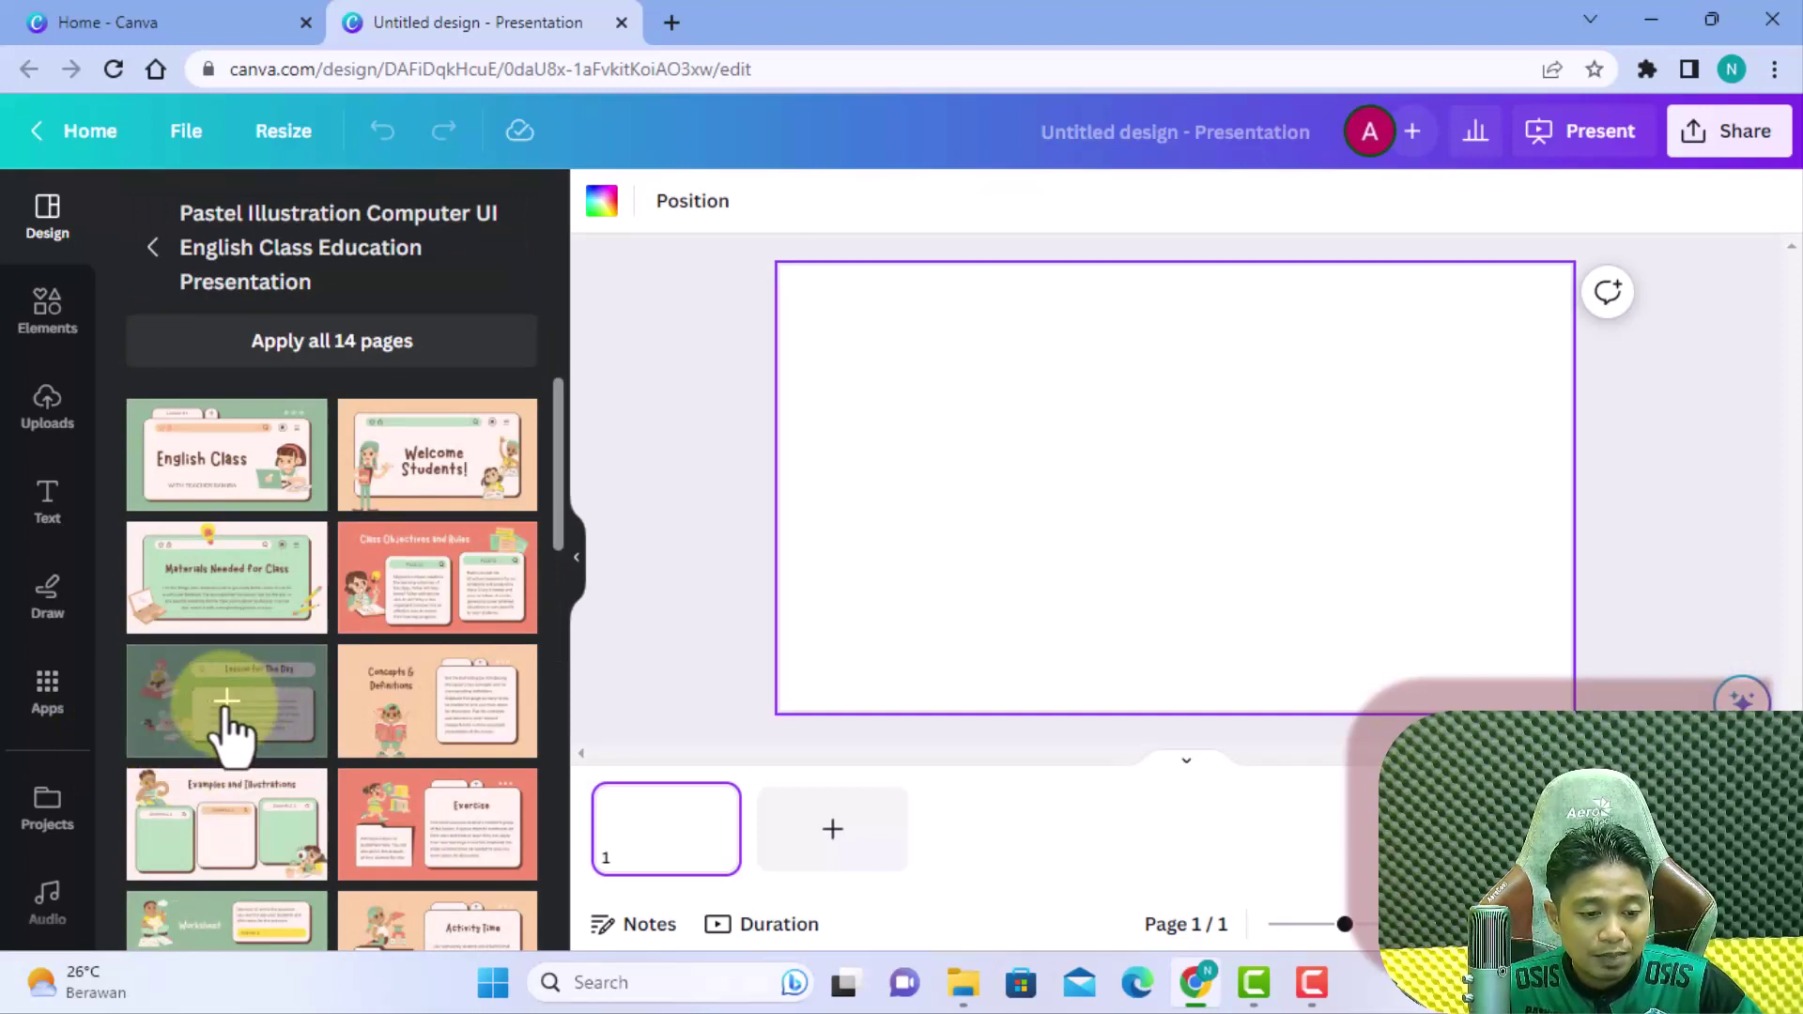
click(226, 722)
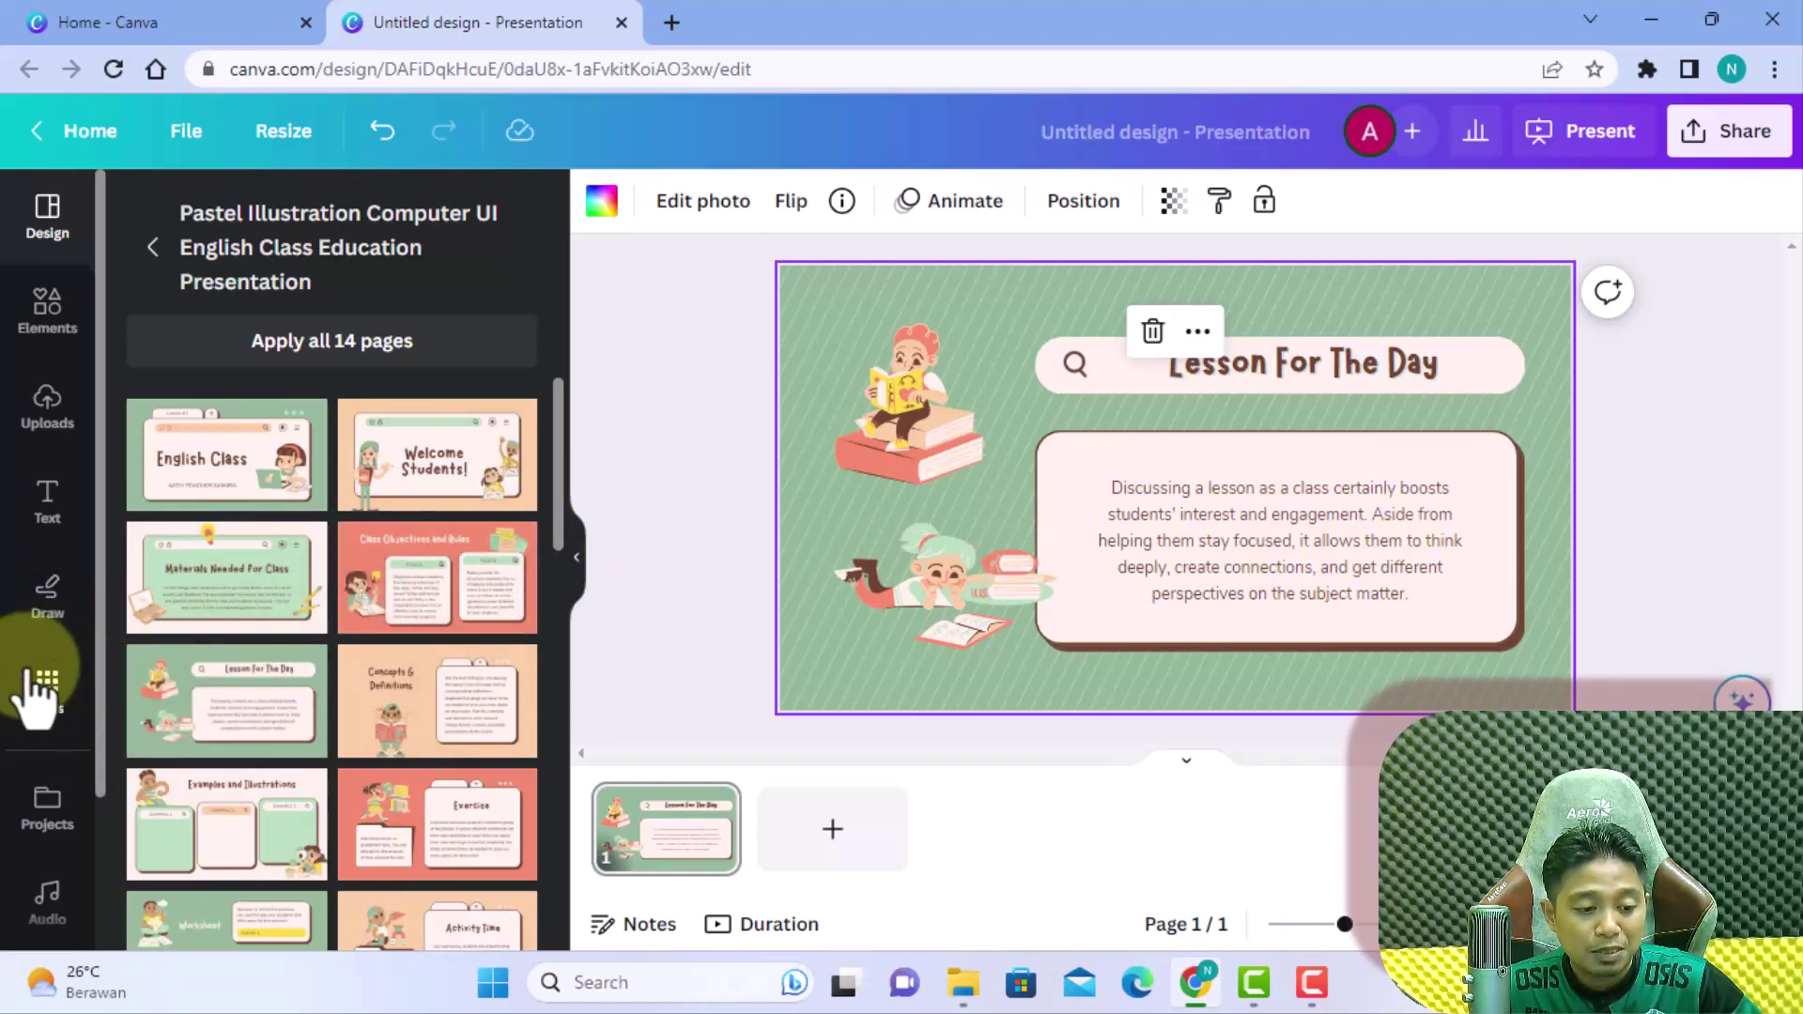
Step: Open the Apps panel and scroll to D-ID AI Presenters under Create something new
click(50, 716)
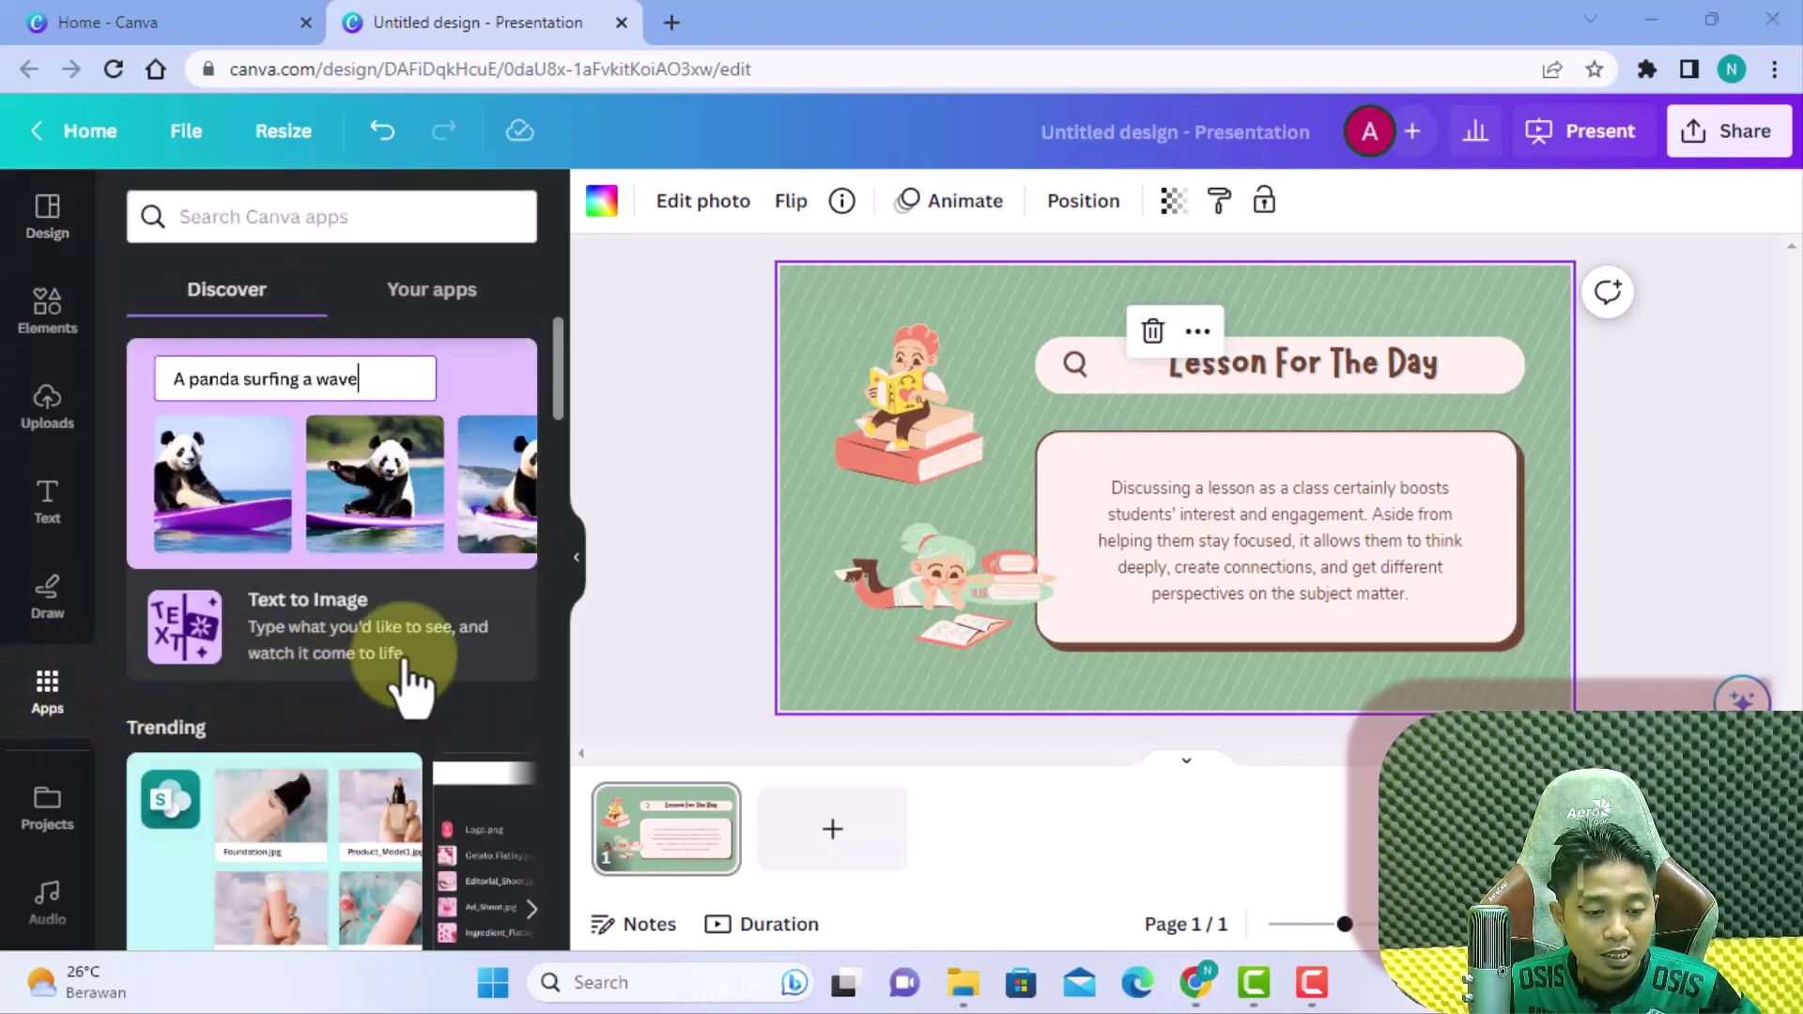
scroll(413, 691, down, 4)
scroll(412, 690, down, 4)
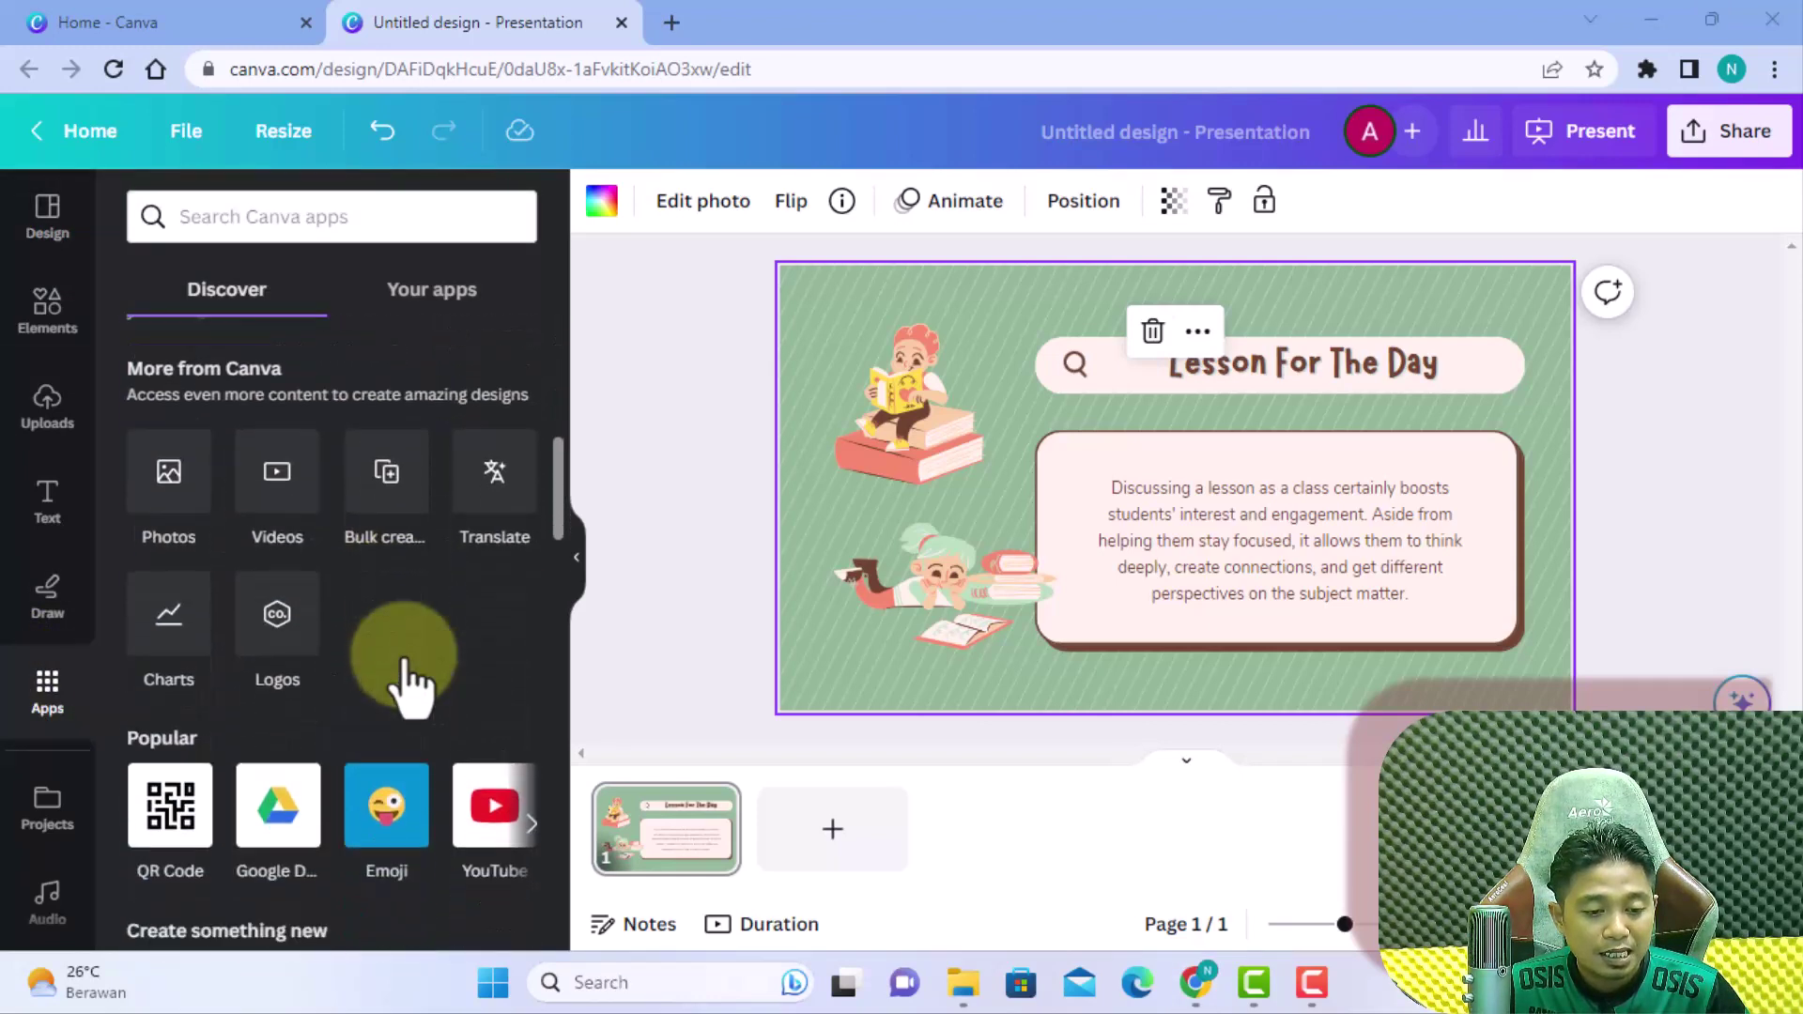
scroll(411, 690, down, 3)
scroll(411, 690, down, 3)
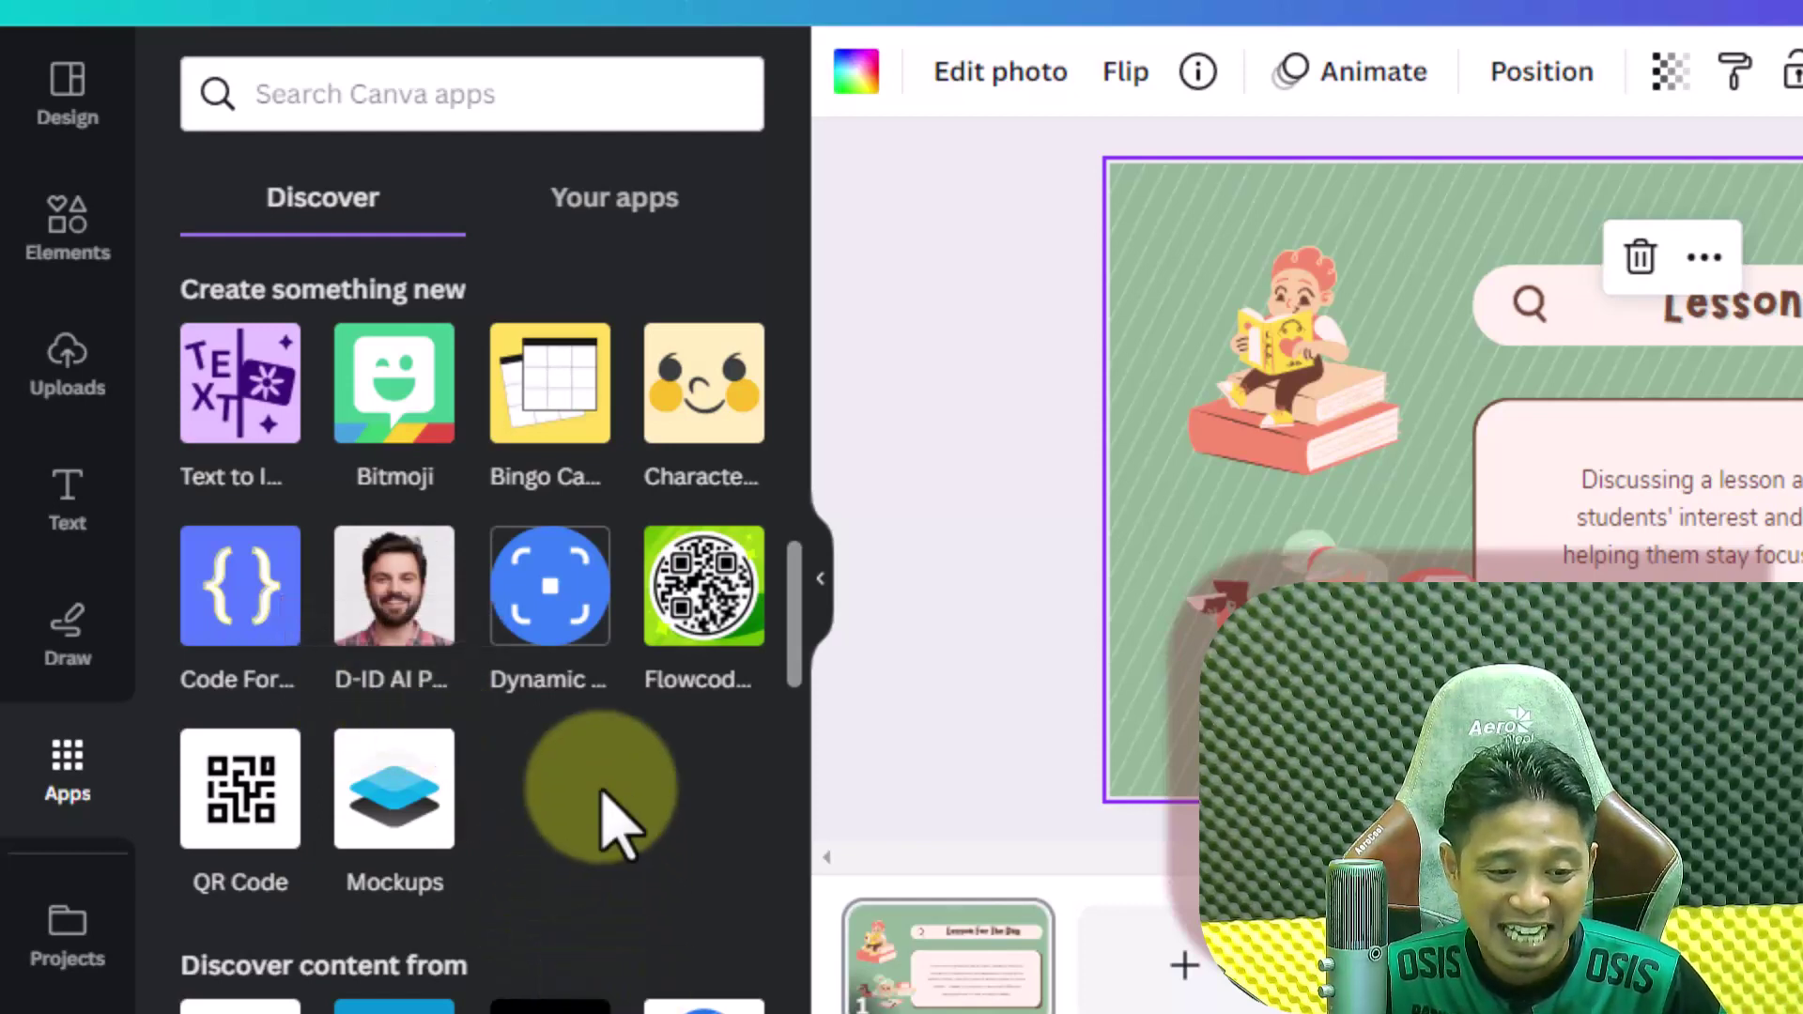
mouse_move(394, 586)
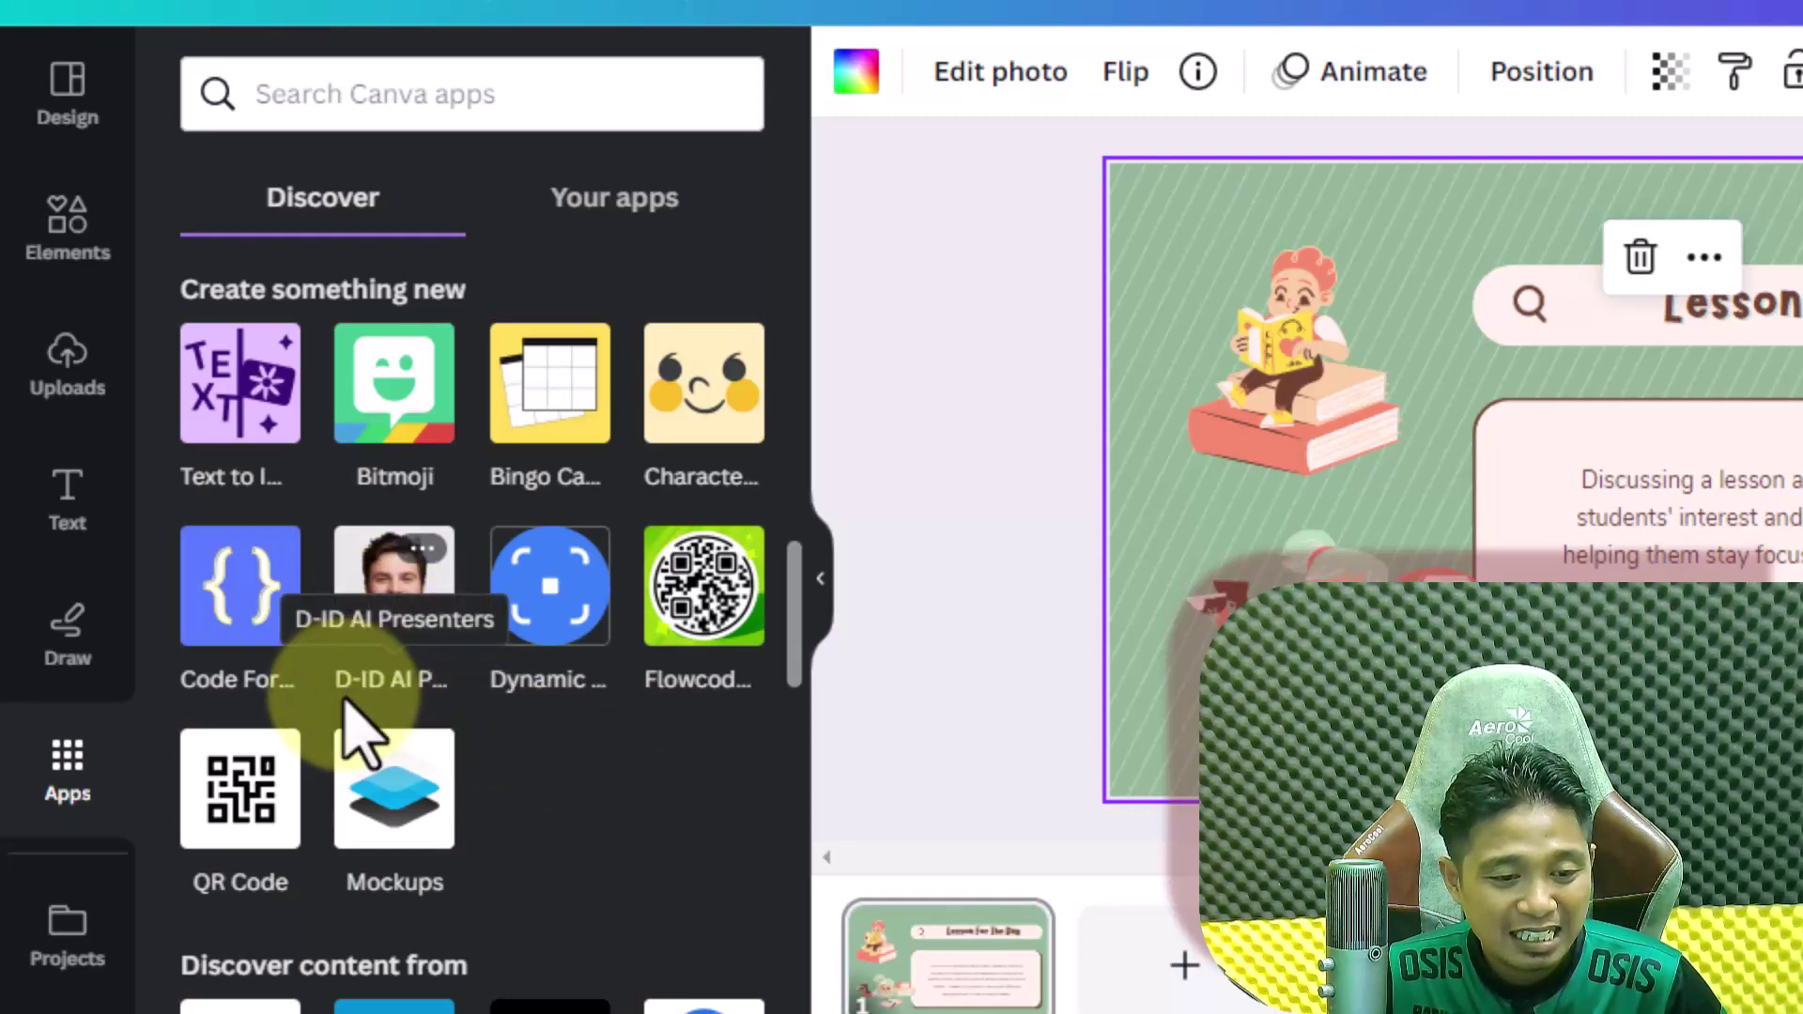
Step: Open the D-ID AI Presenters app and expand the full presenter gallery
click(412, 630)
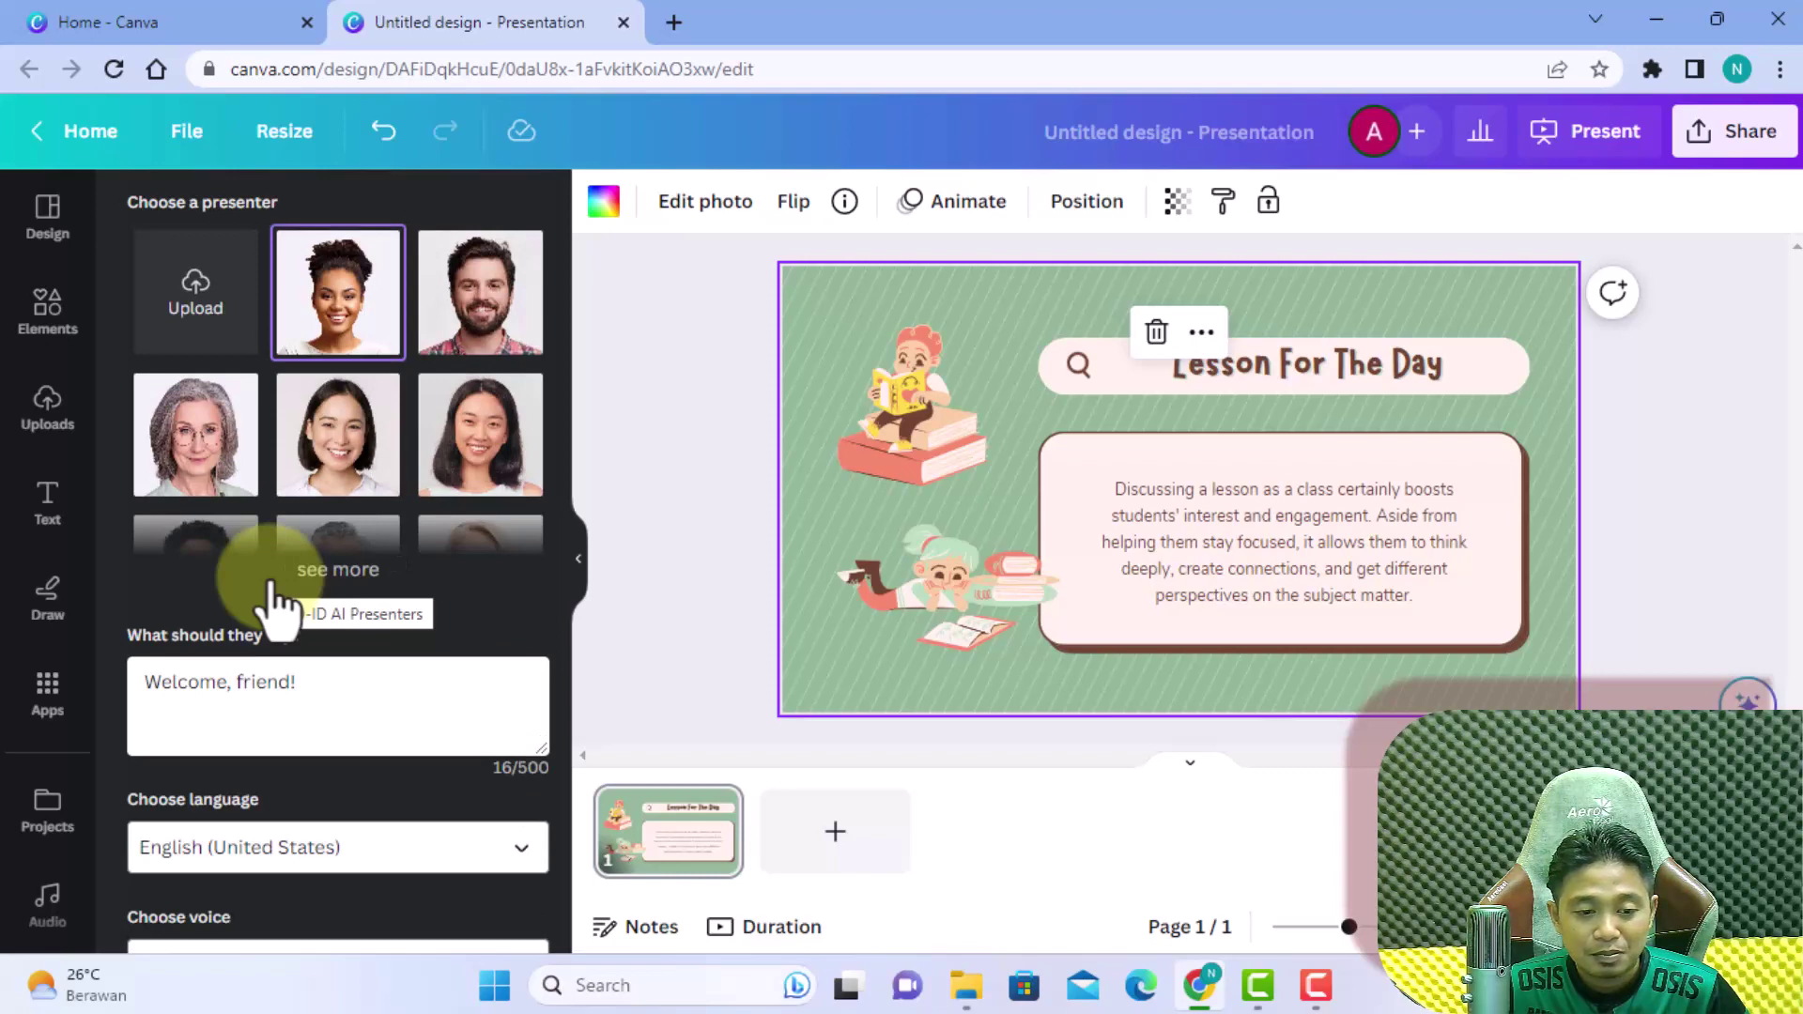
scroll(398, 376, down, 2)
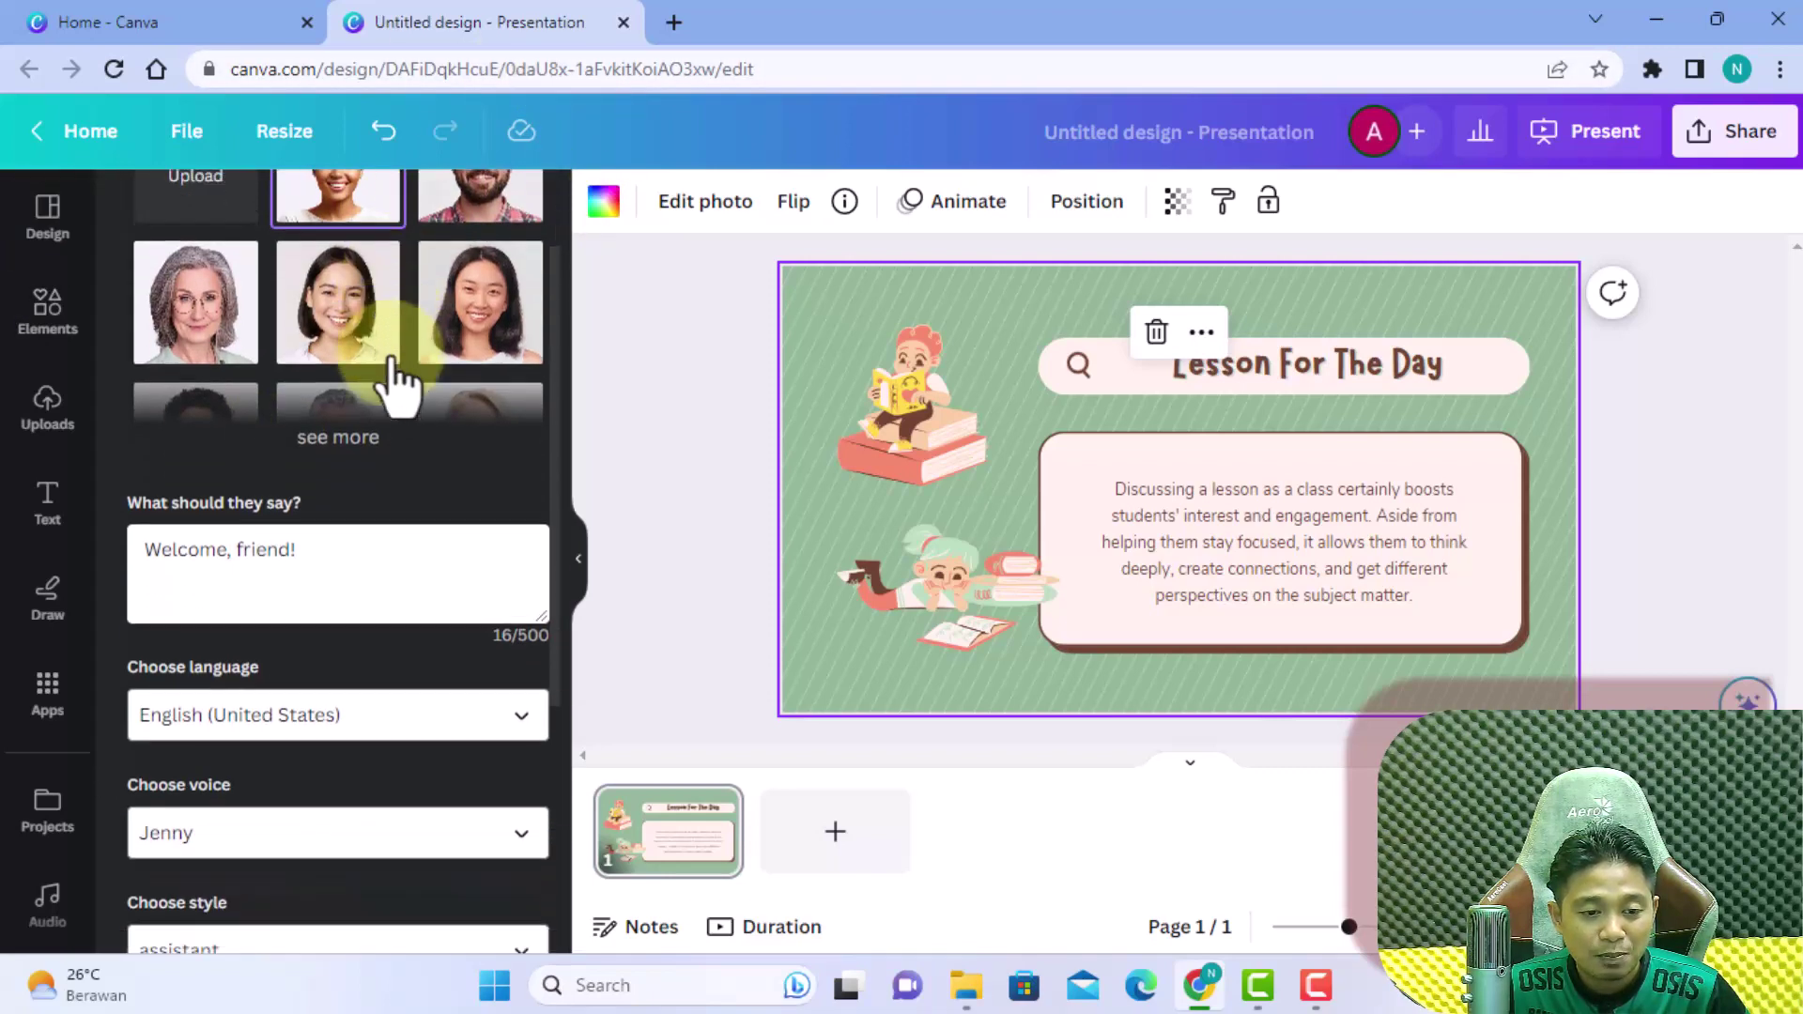
scroll(554, 282, up, 1)
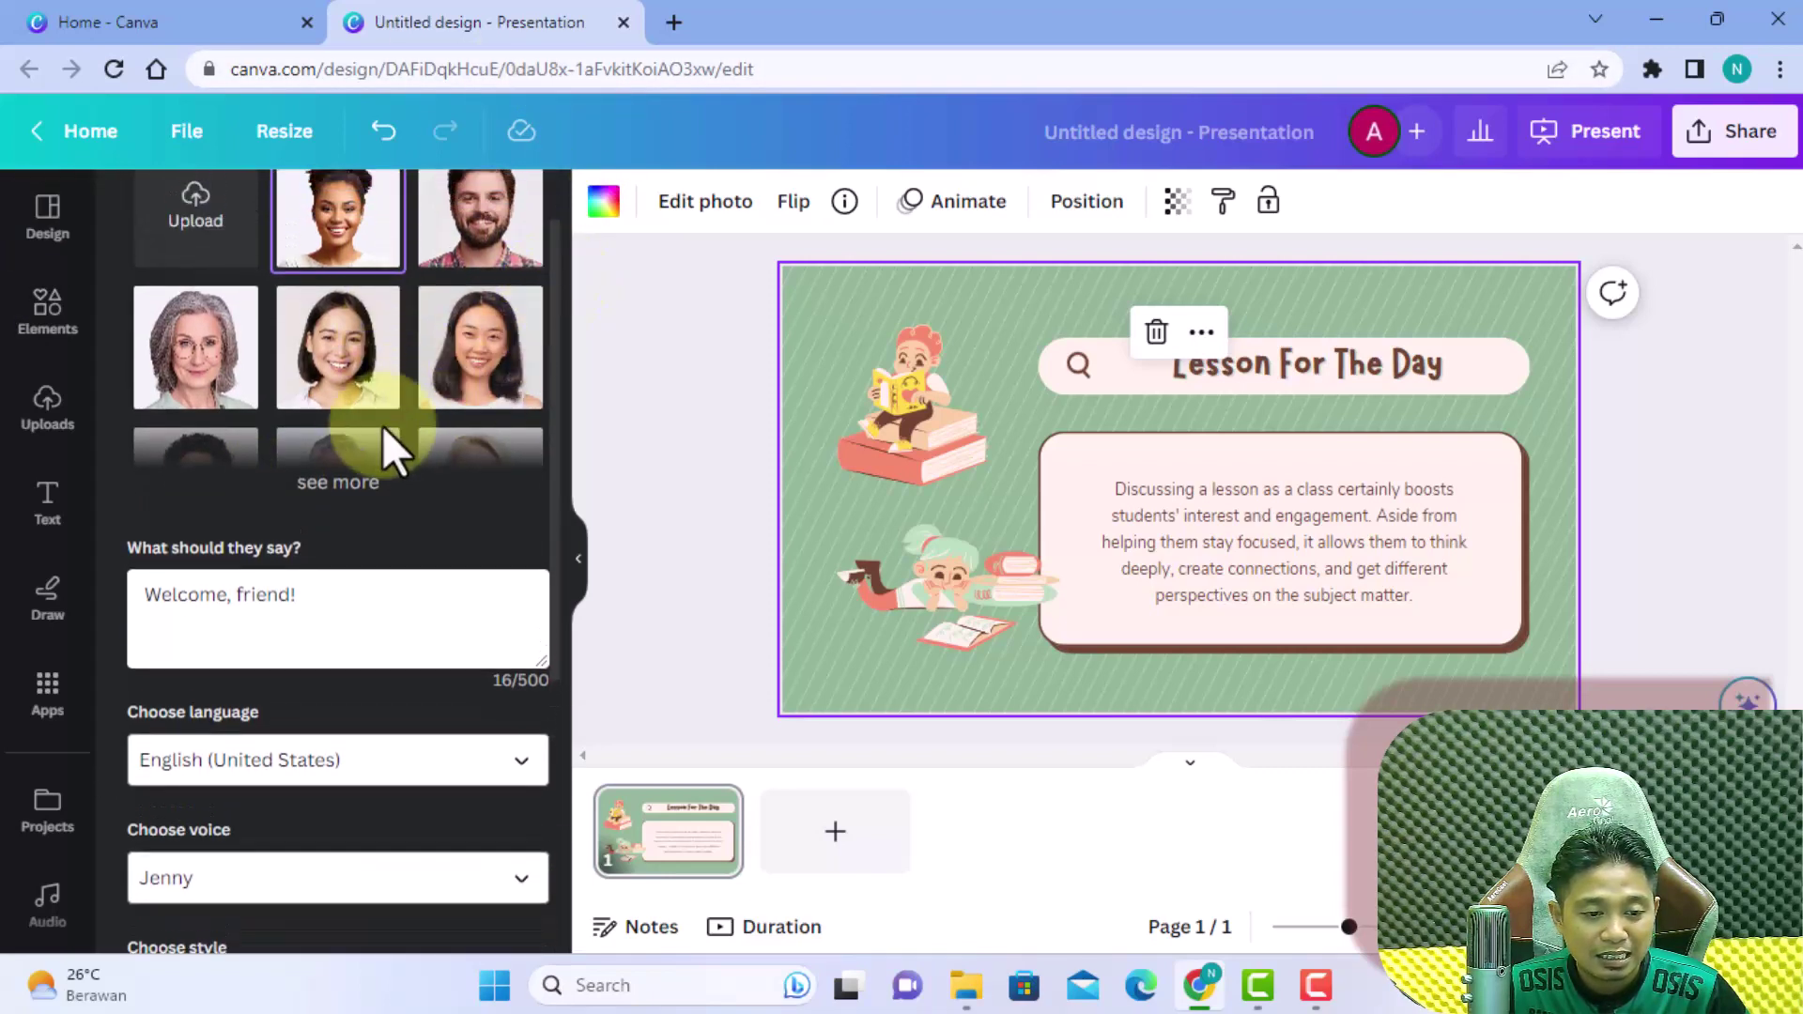
click(342, 483)
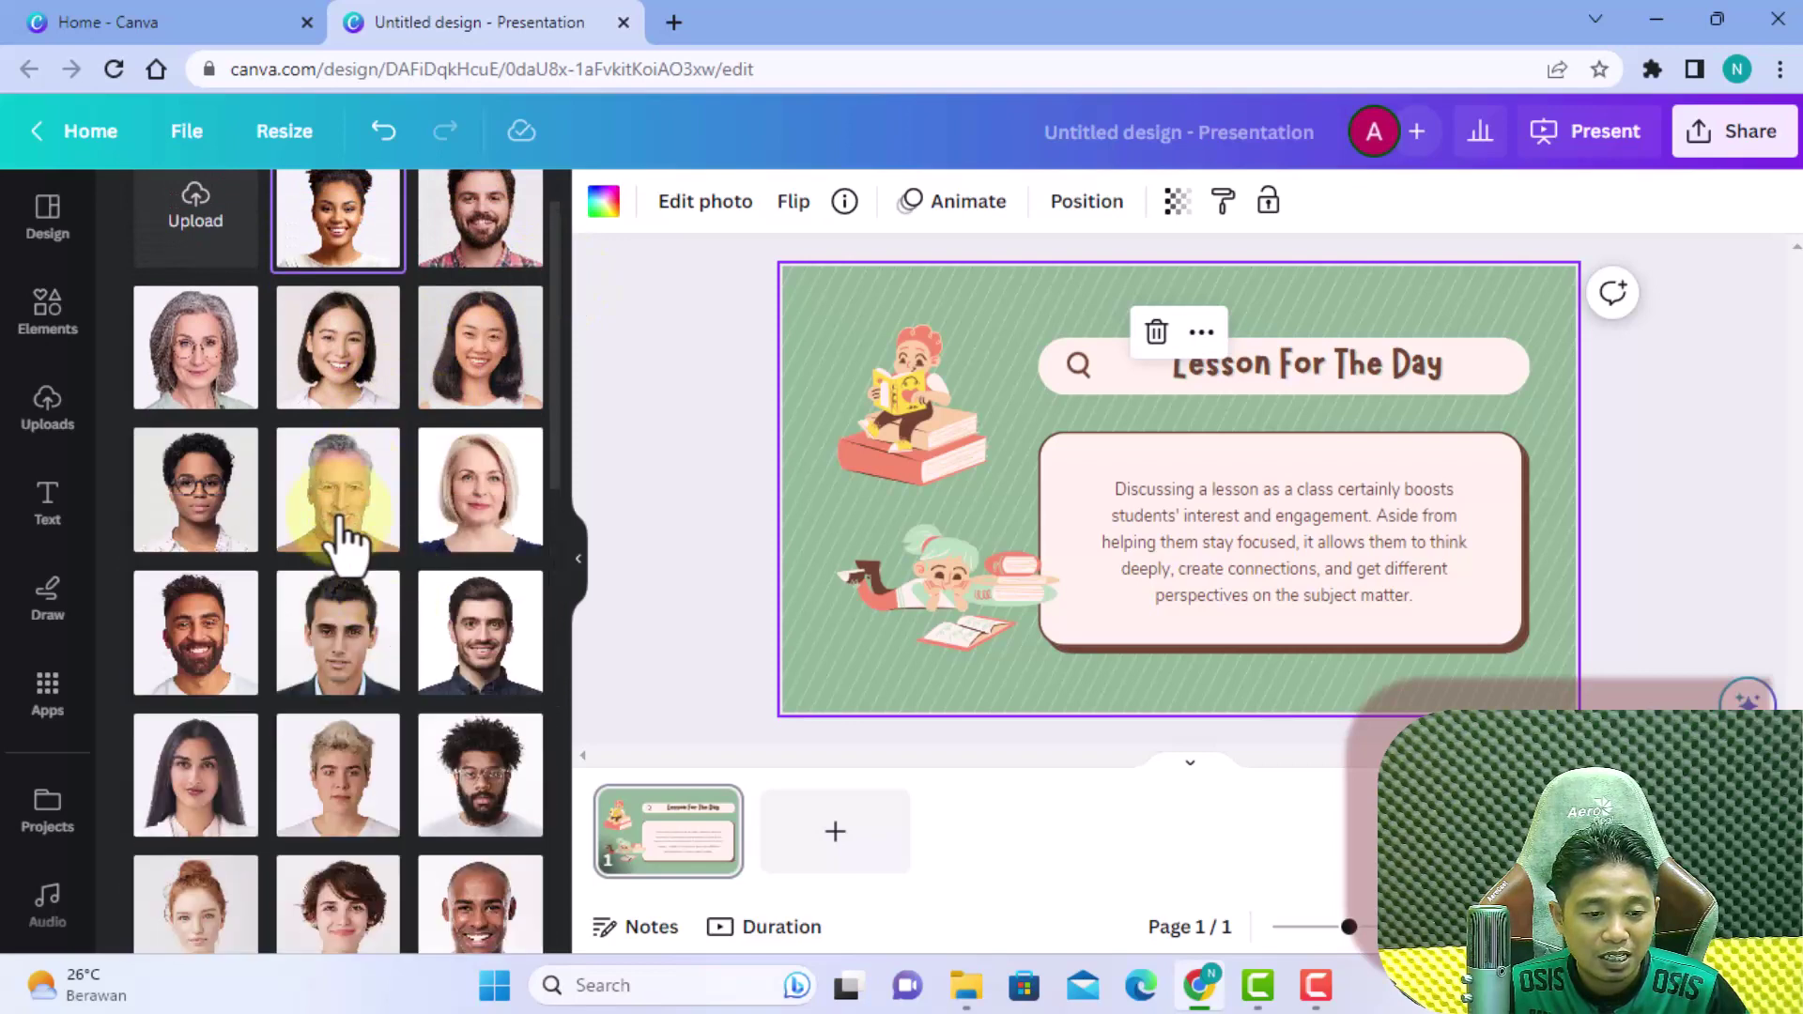
scroll(394, 601, down, 5)
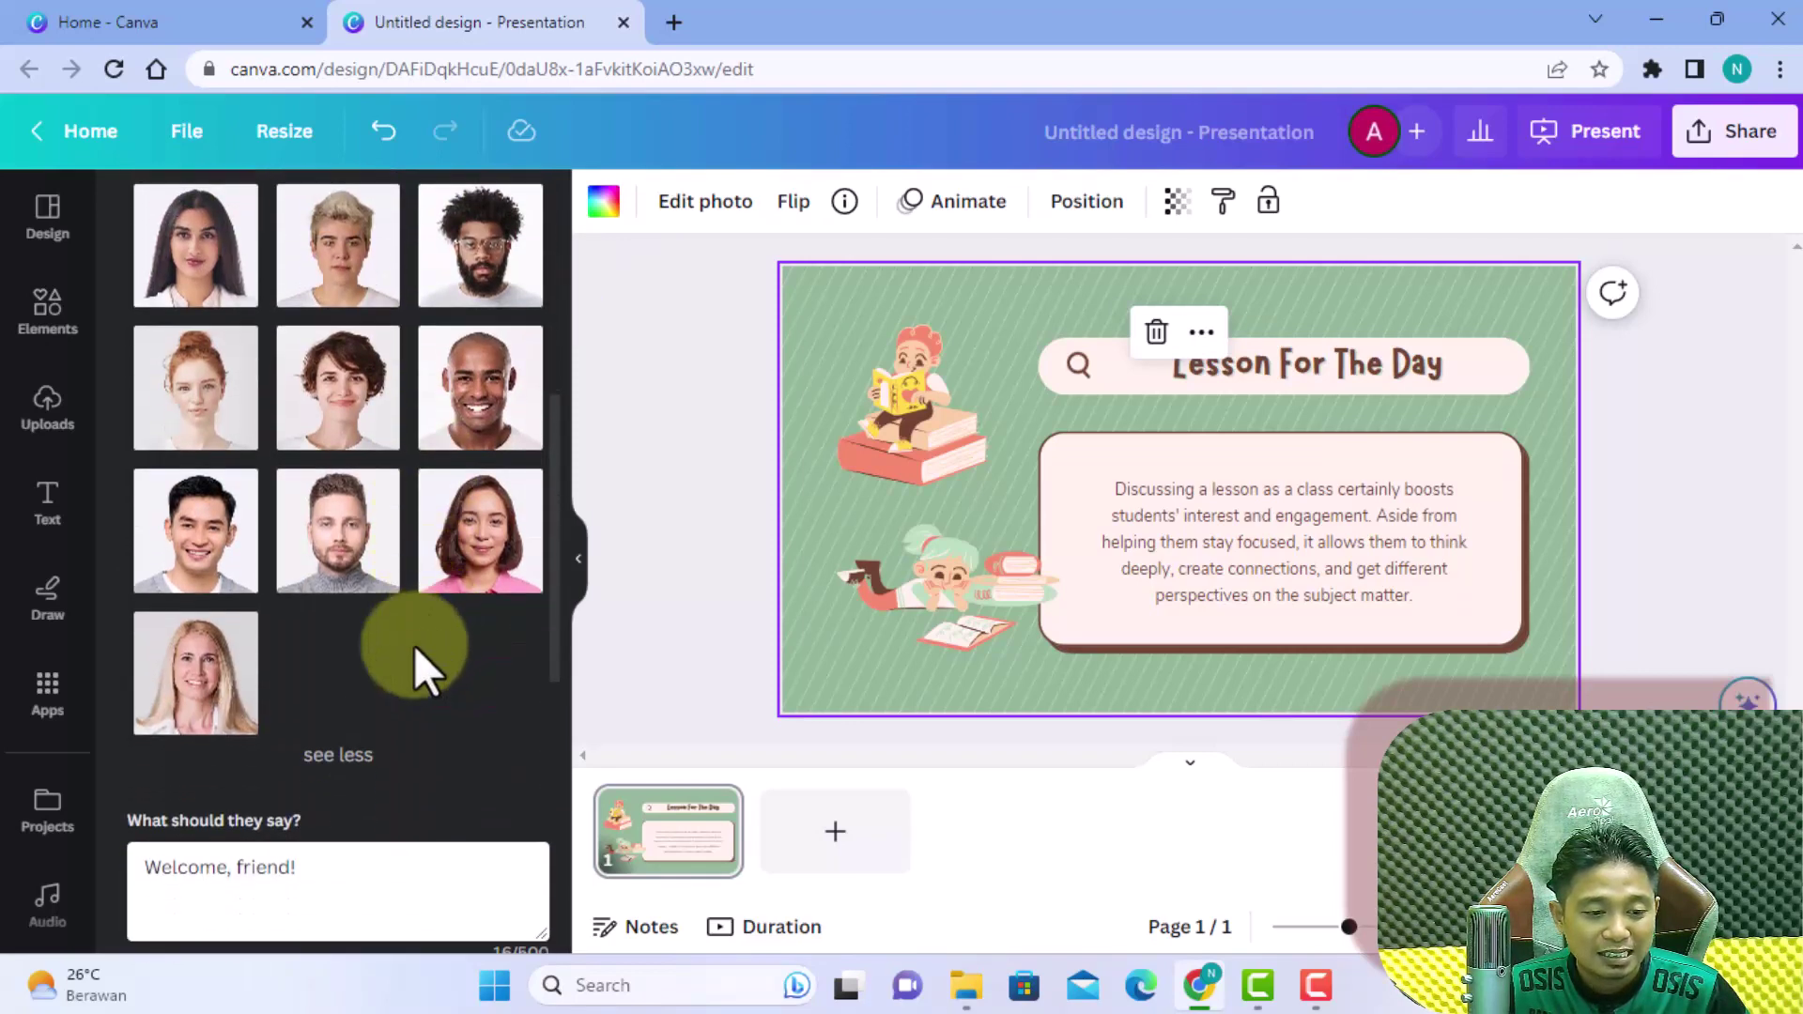
scroll(414, 645, up, 4)
scroll(412, 645, up, 3)
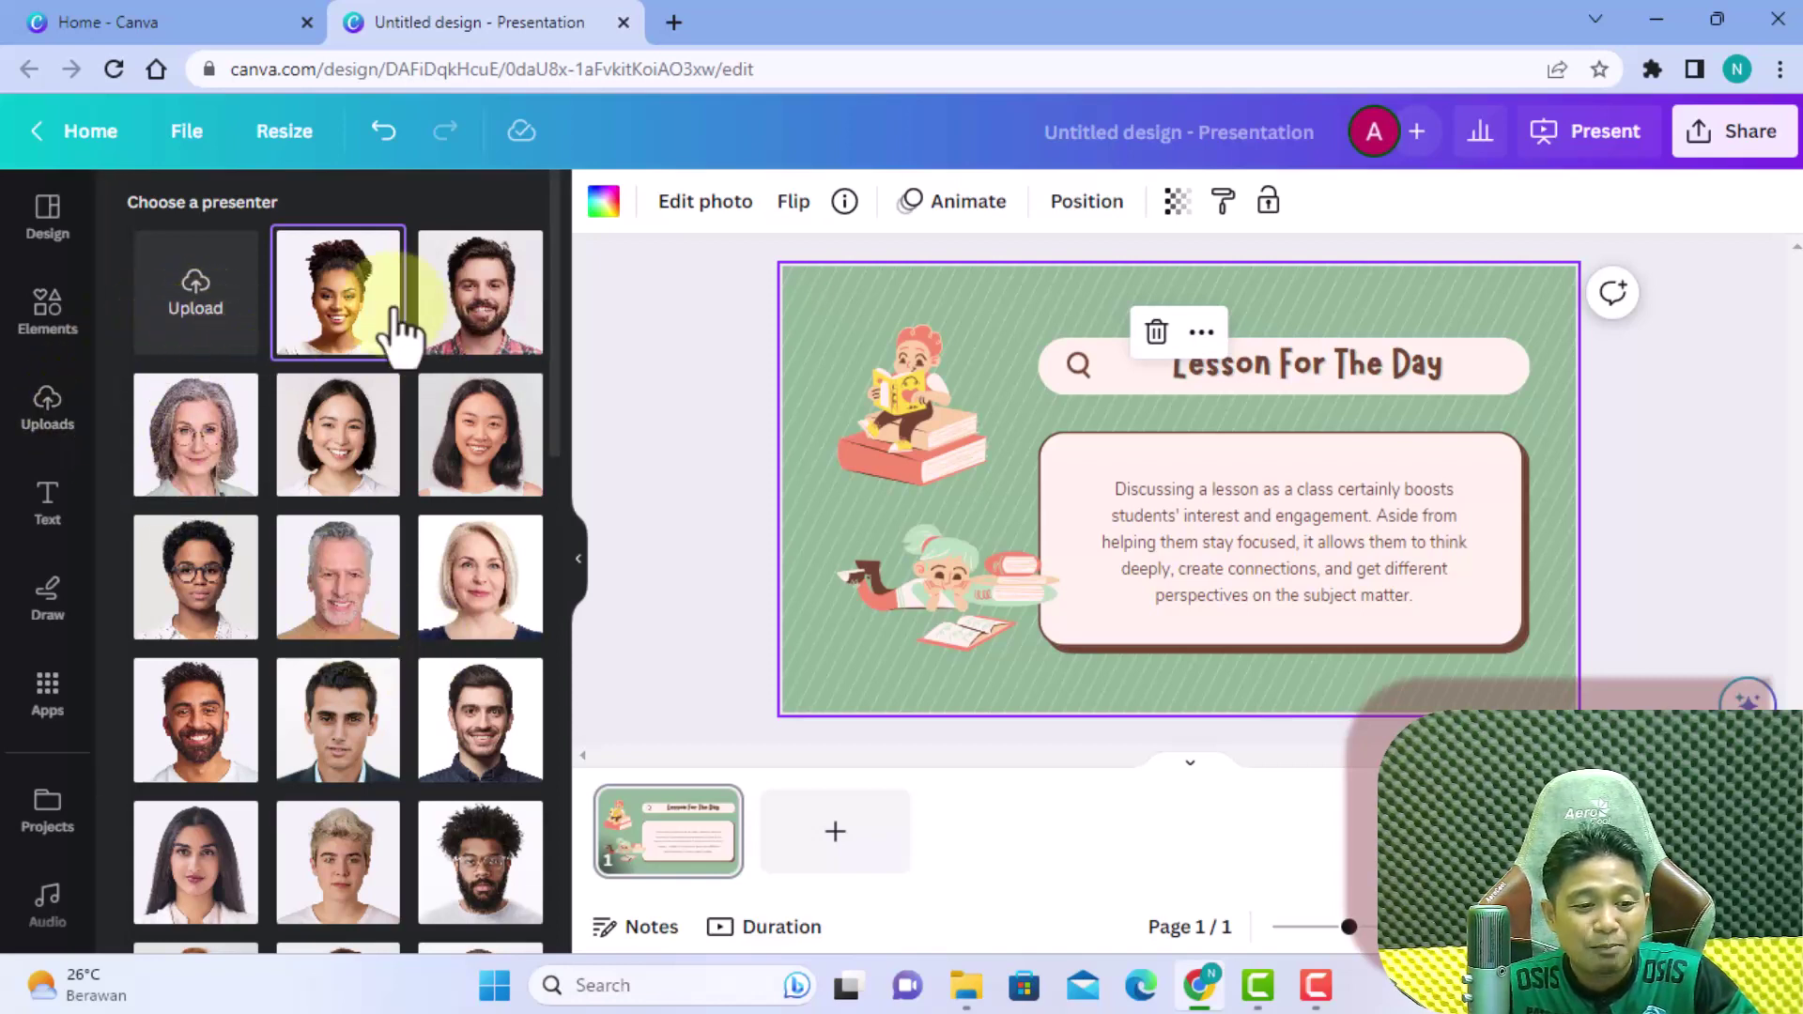
Step: Upload the background-removed portrait photo from Downloads as a custom presenter
click(193, 301)
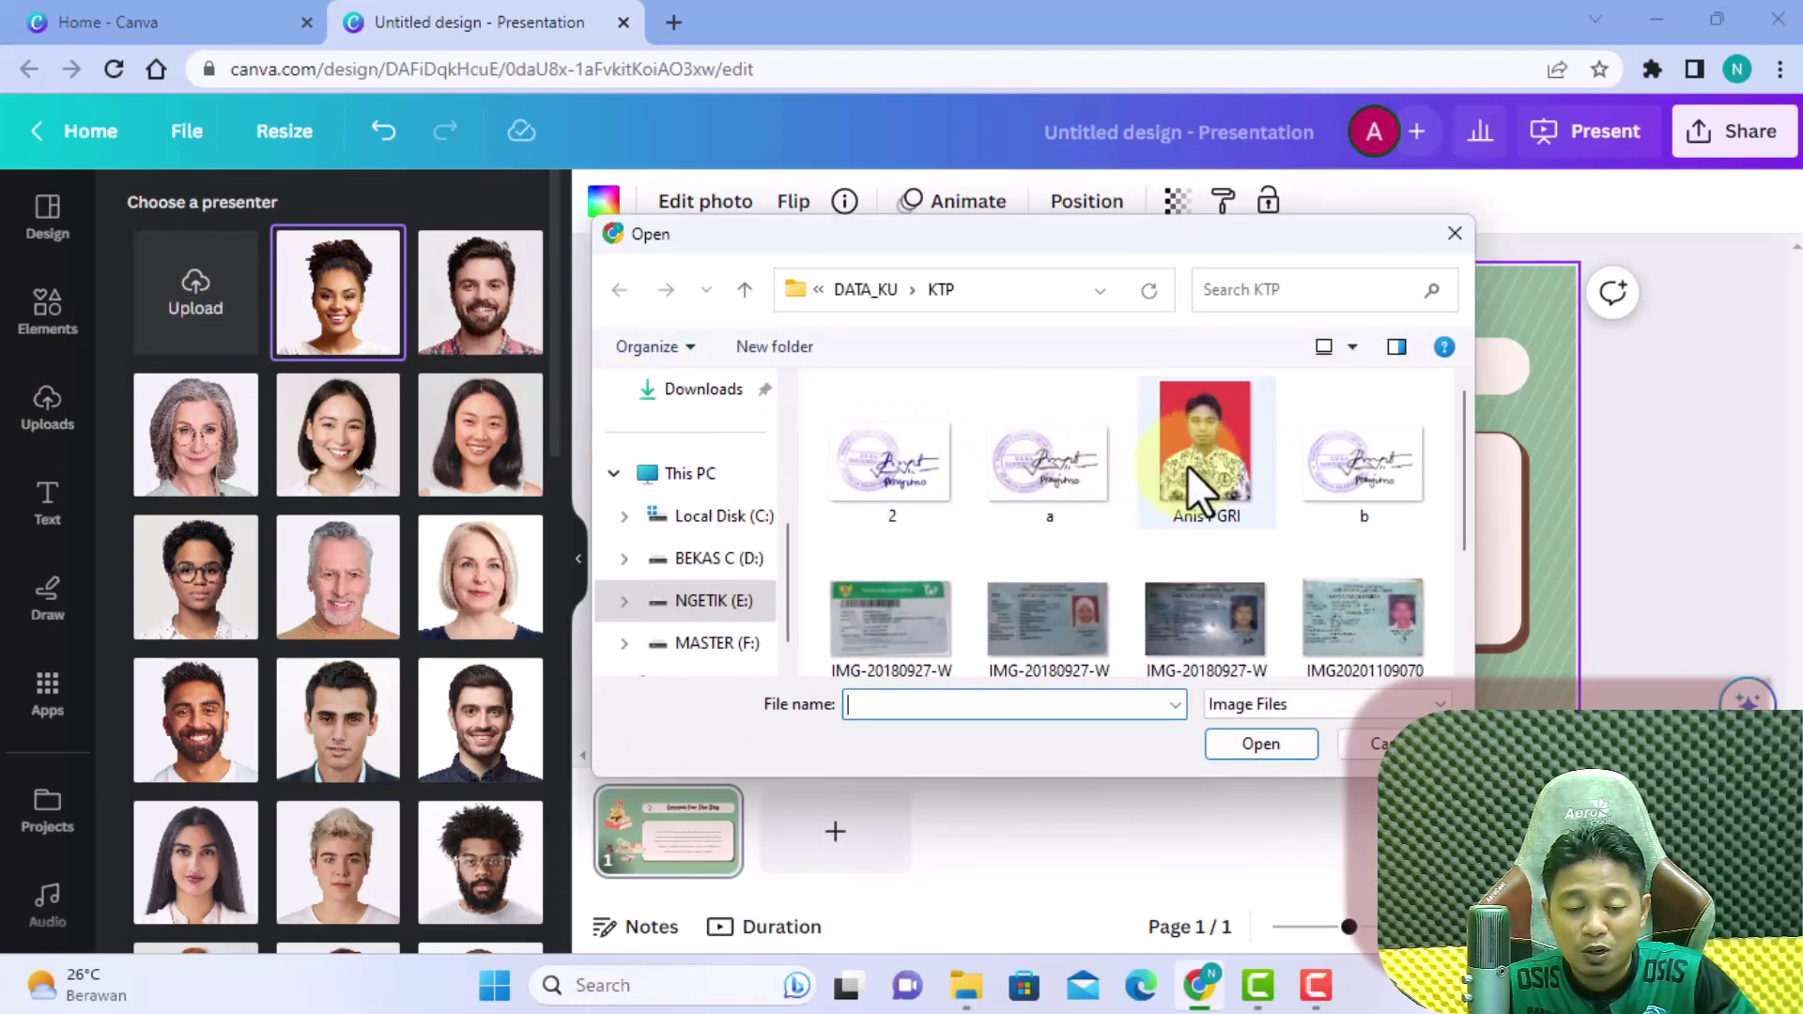
click(694, 394)
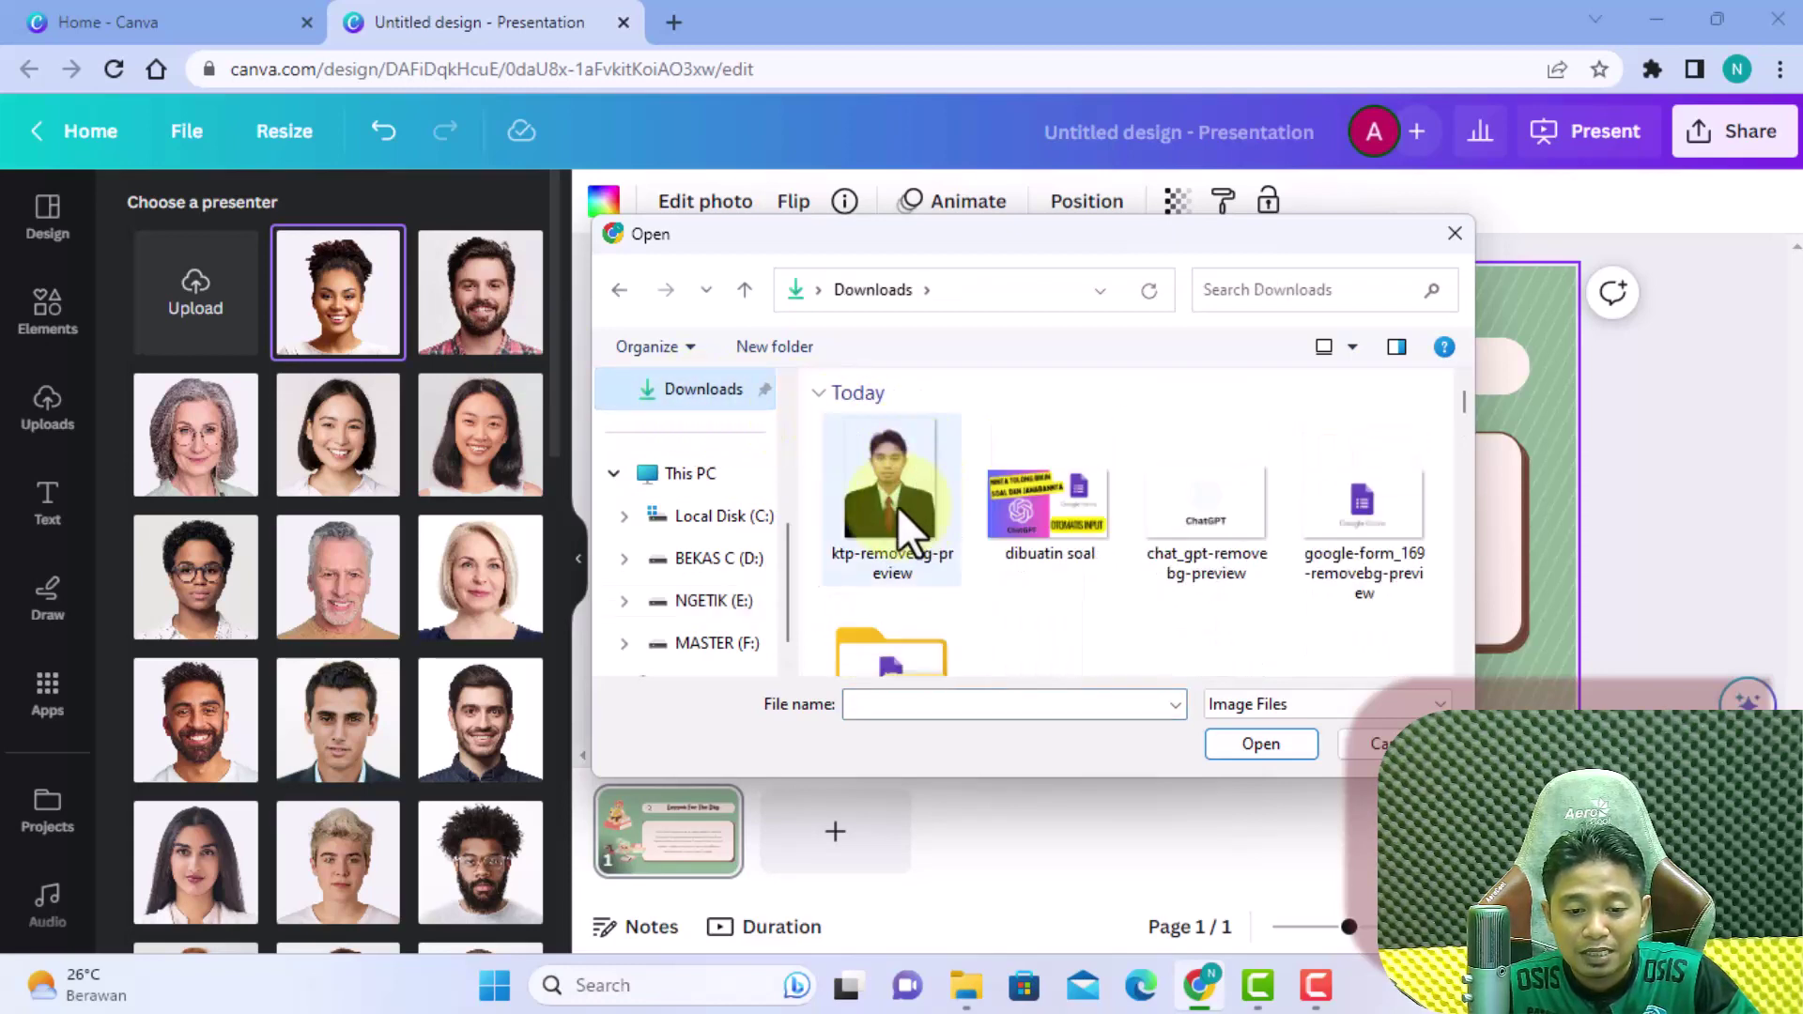
click(897, 506)
click(1247, 743)
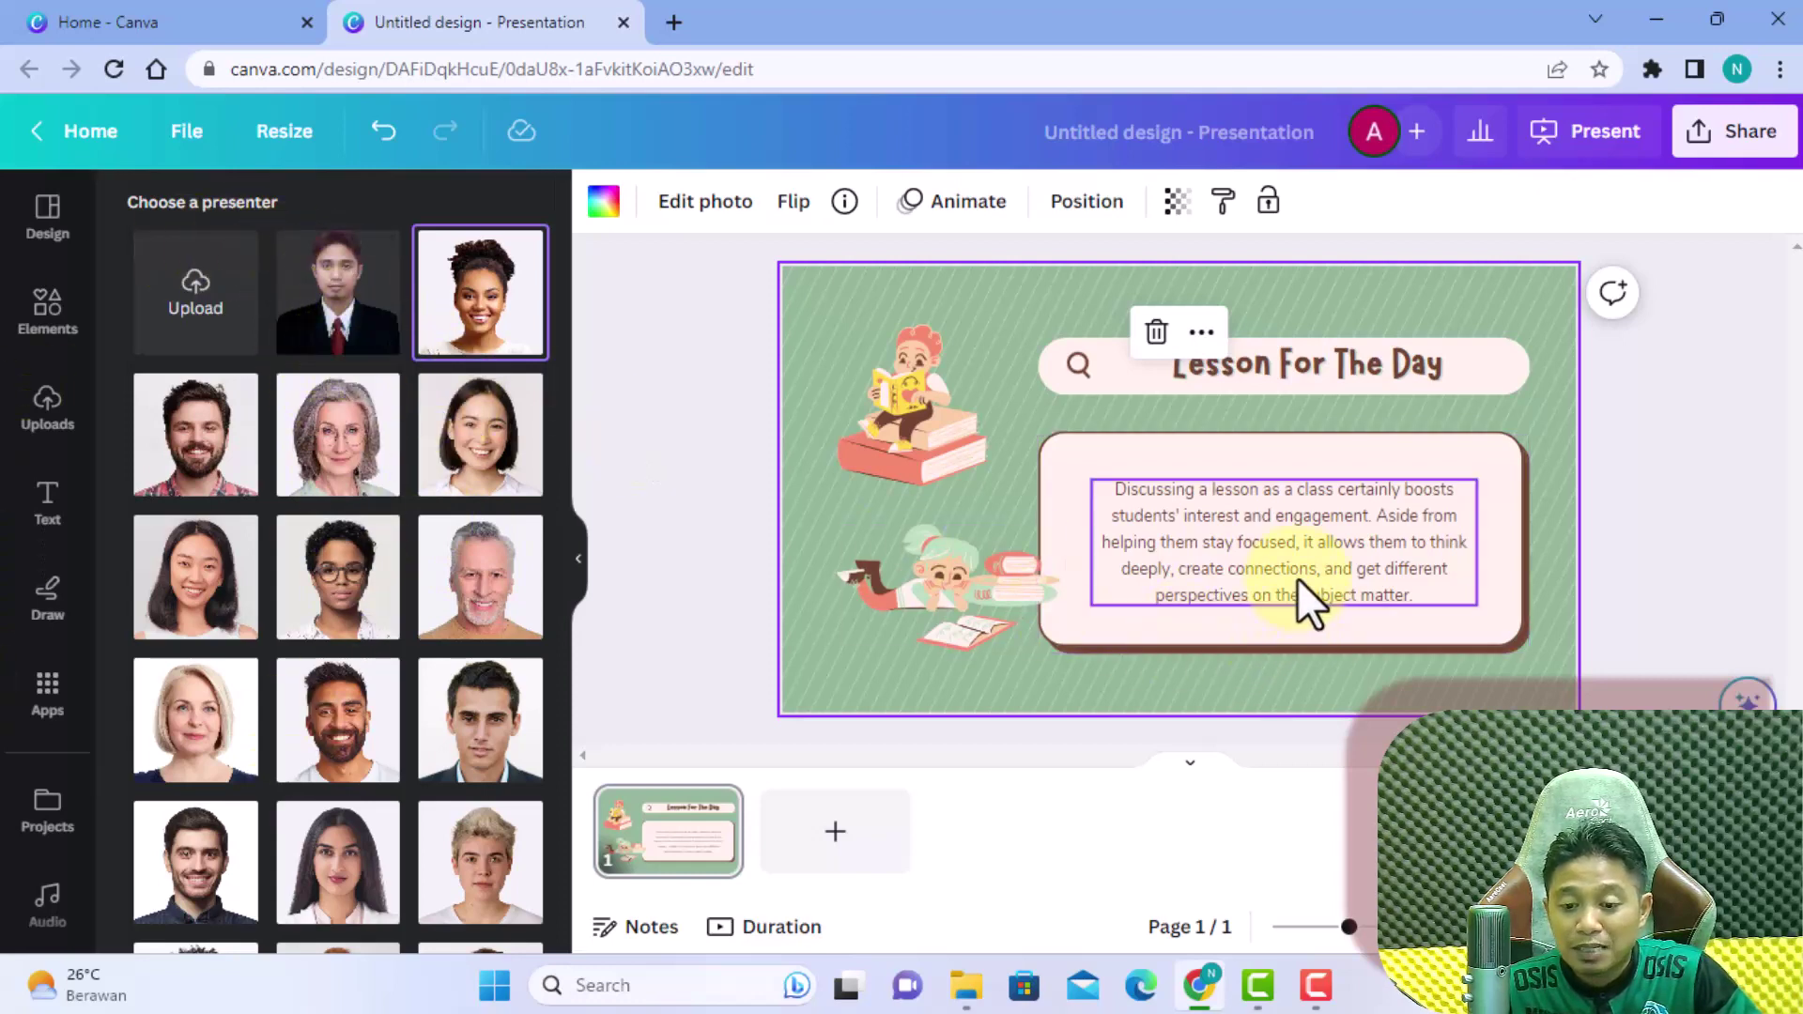
Step: Choose the uploaded portrait photo as the D-ID presenter
click(349, 346)
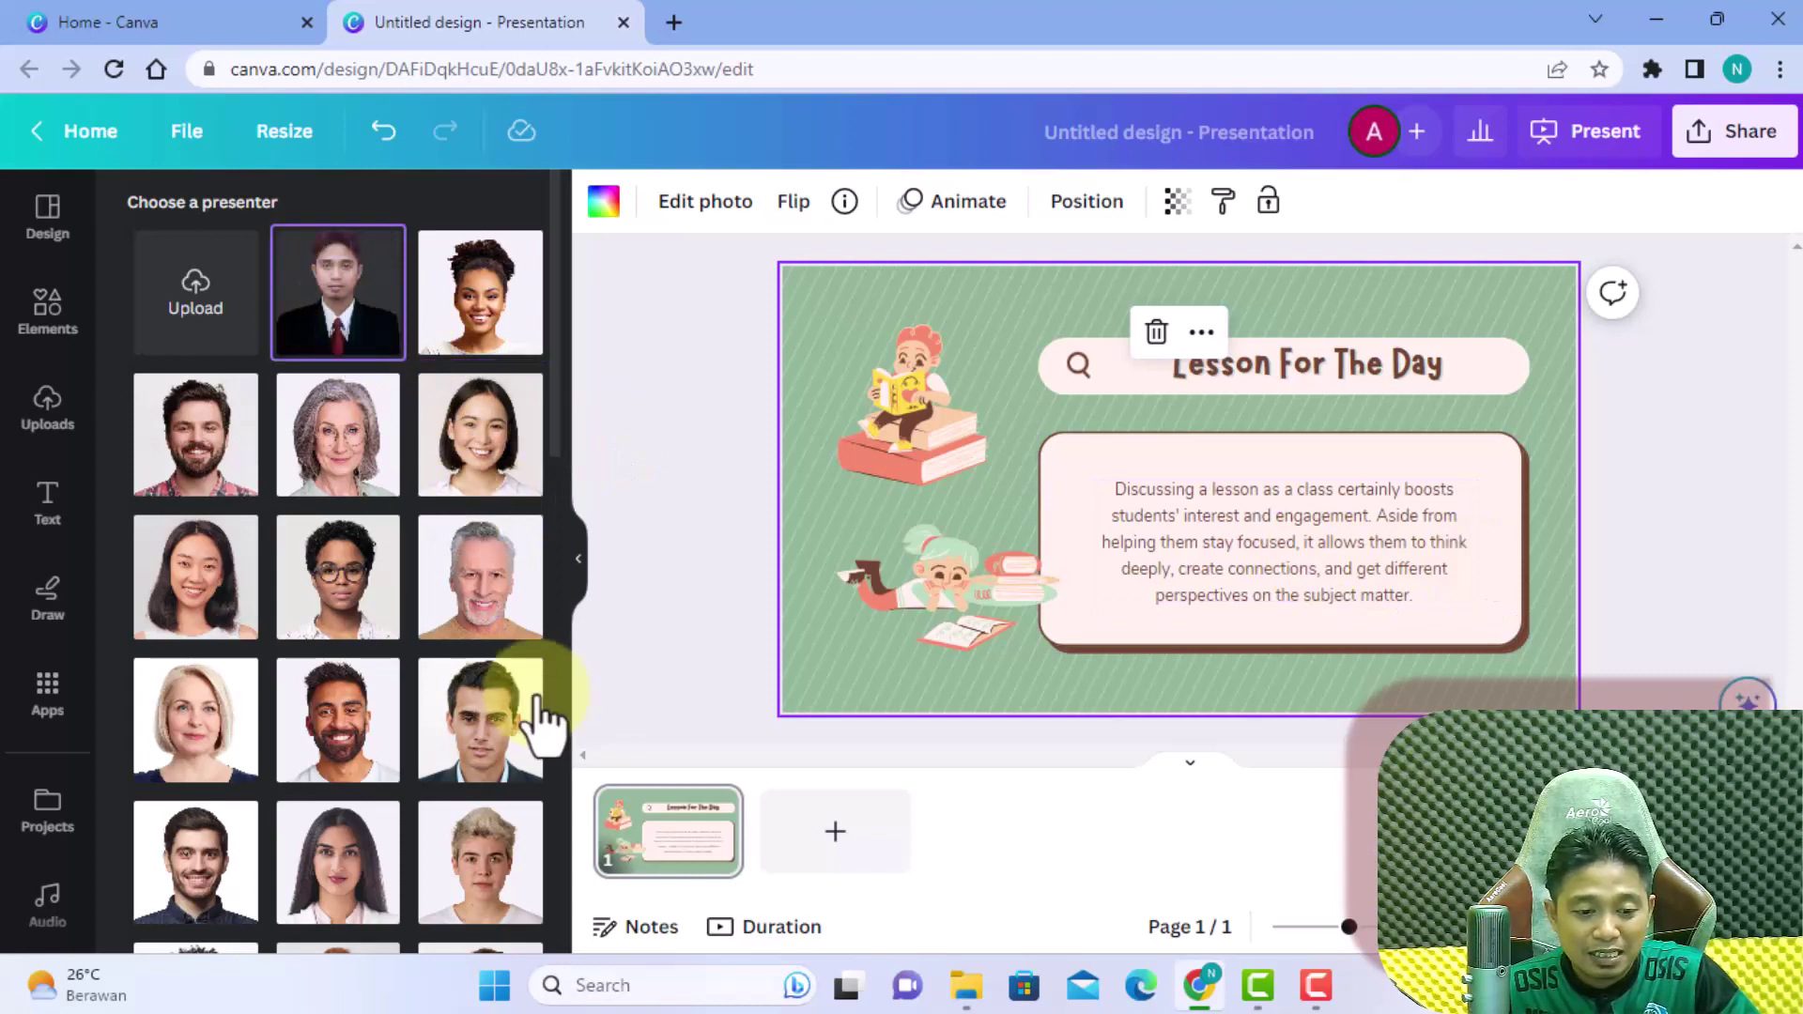
scroll(473, 647, down, 5)
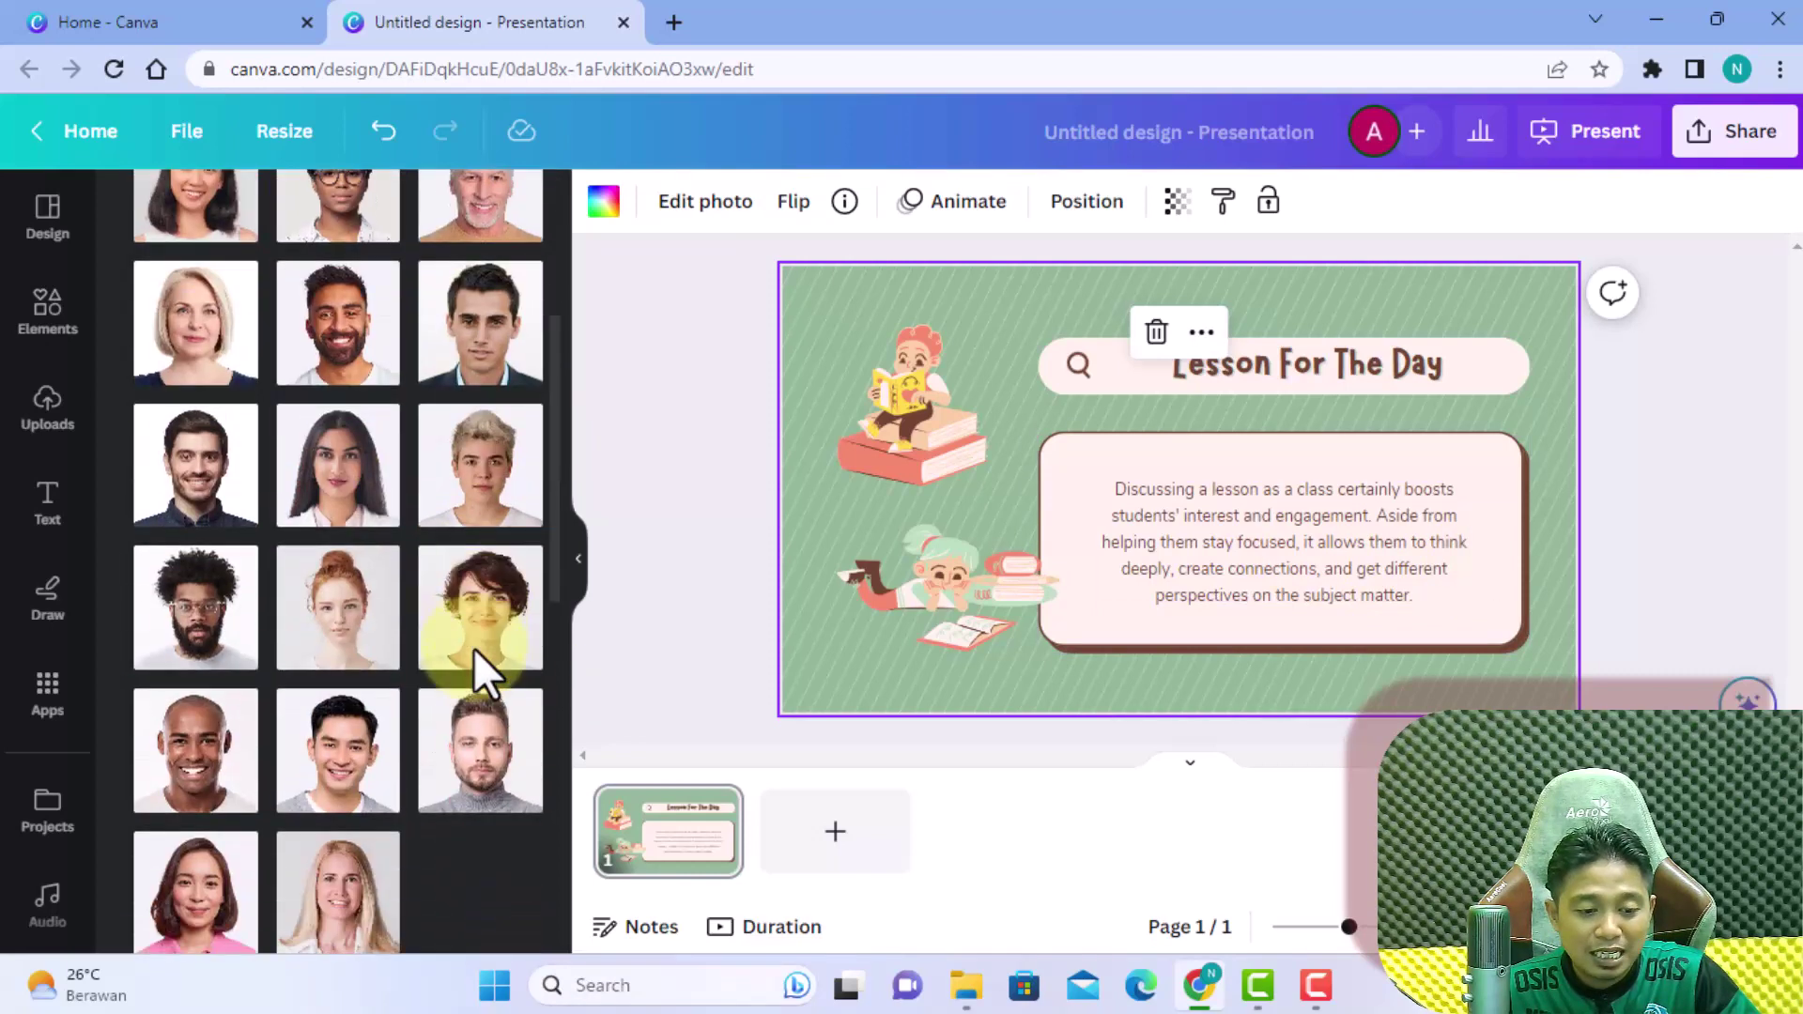
scroll(473, 646, down, 5)
scroll(473, 646, down, 3)
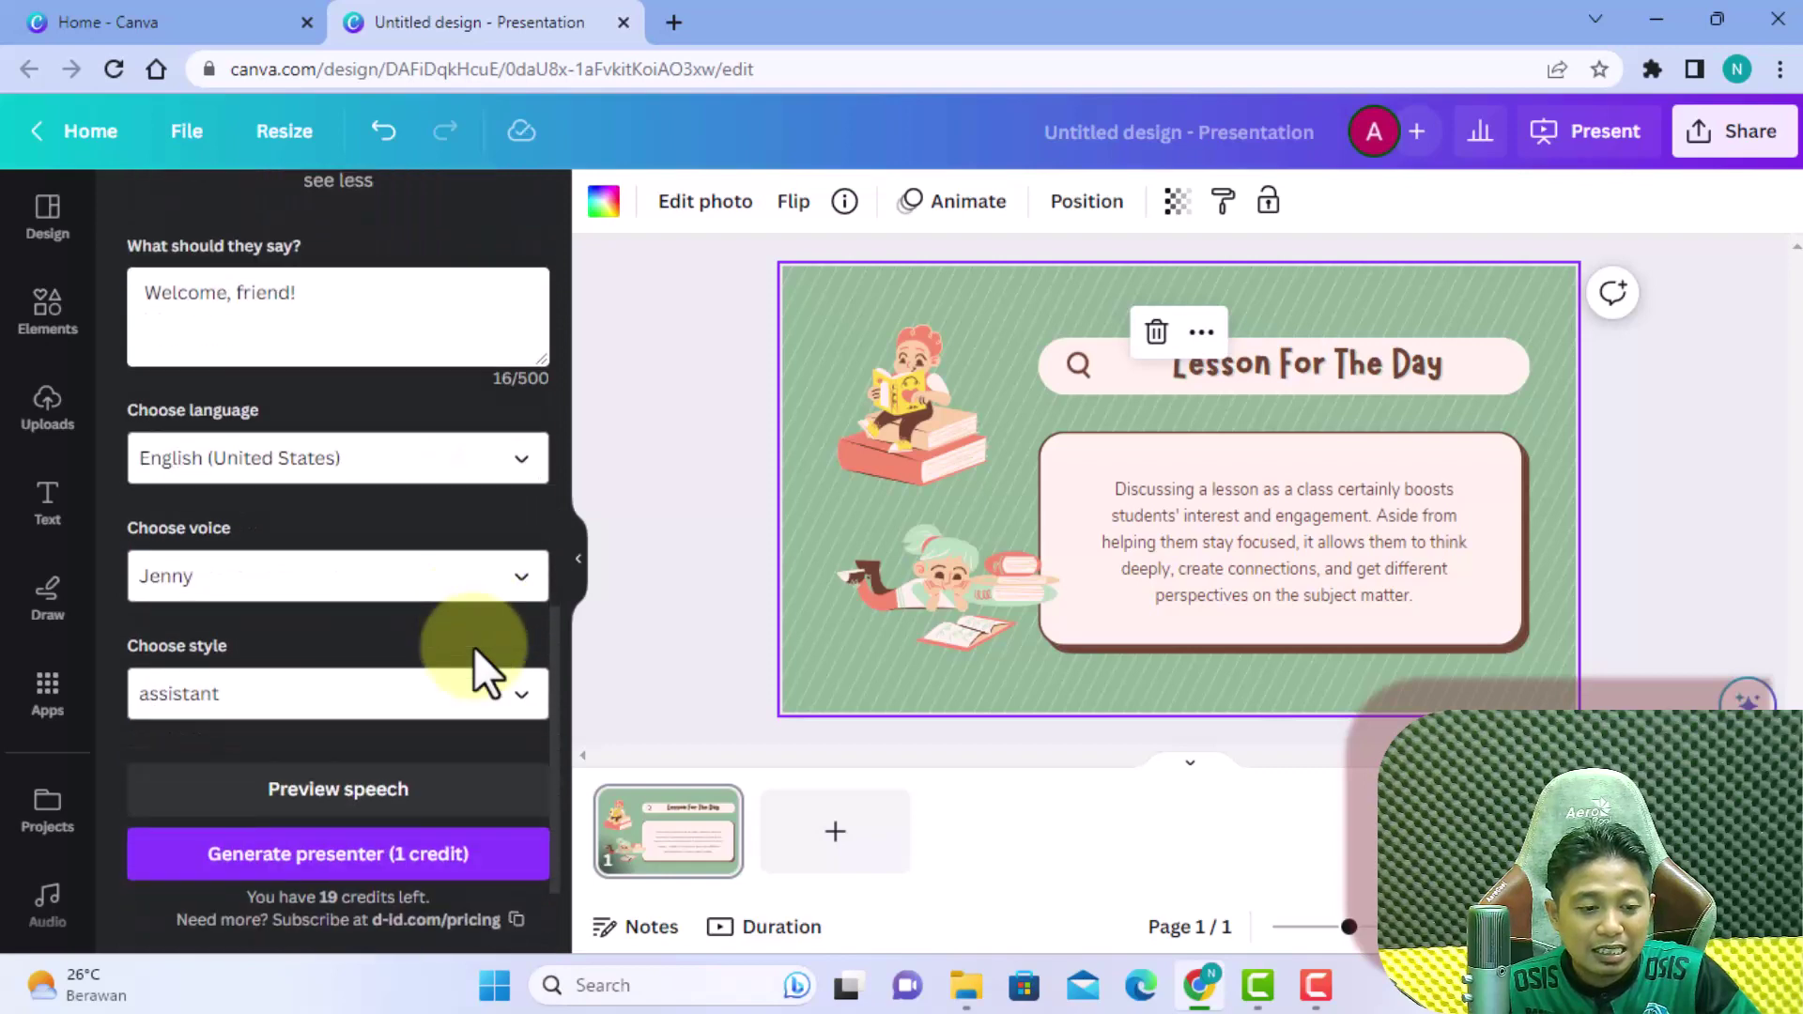
scroll(473, 647, up, 3)
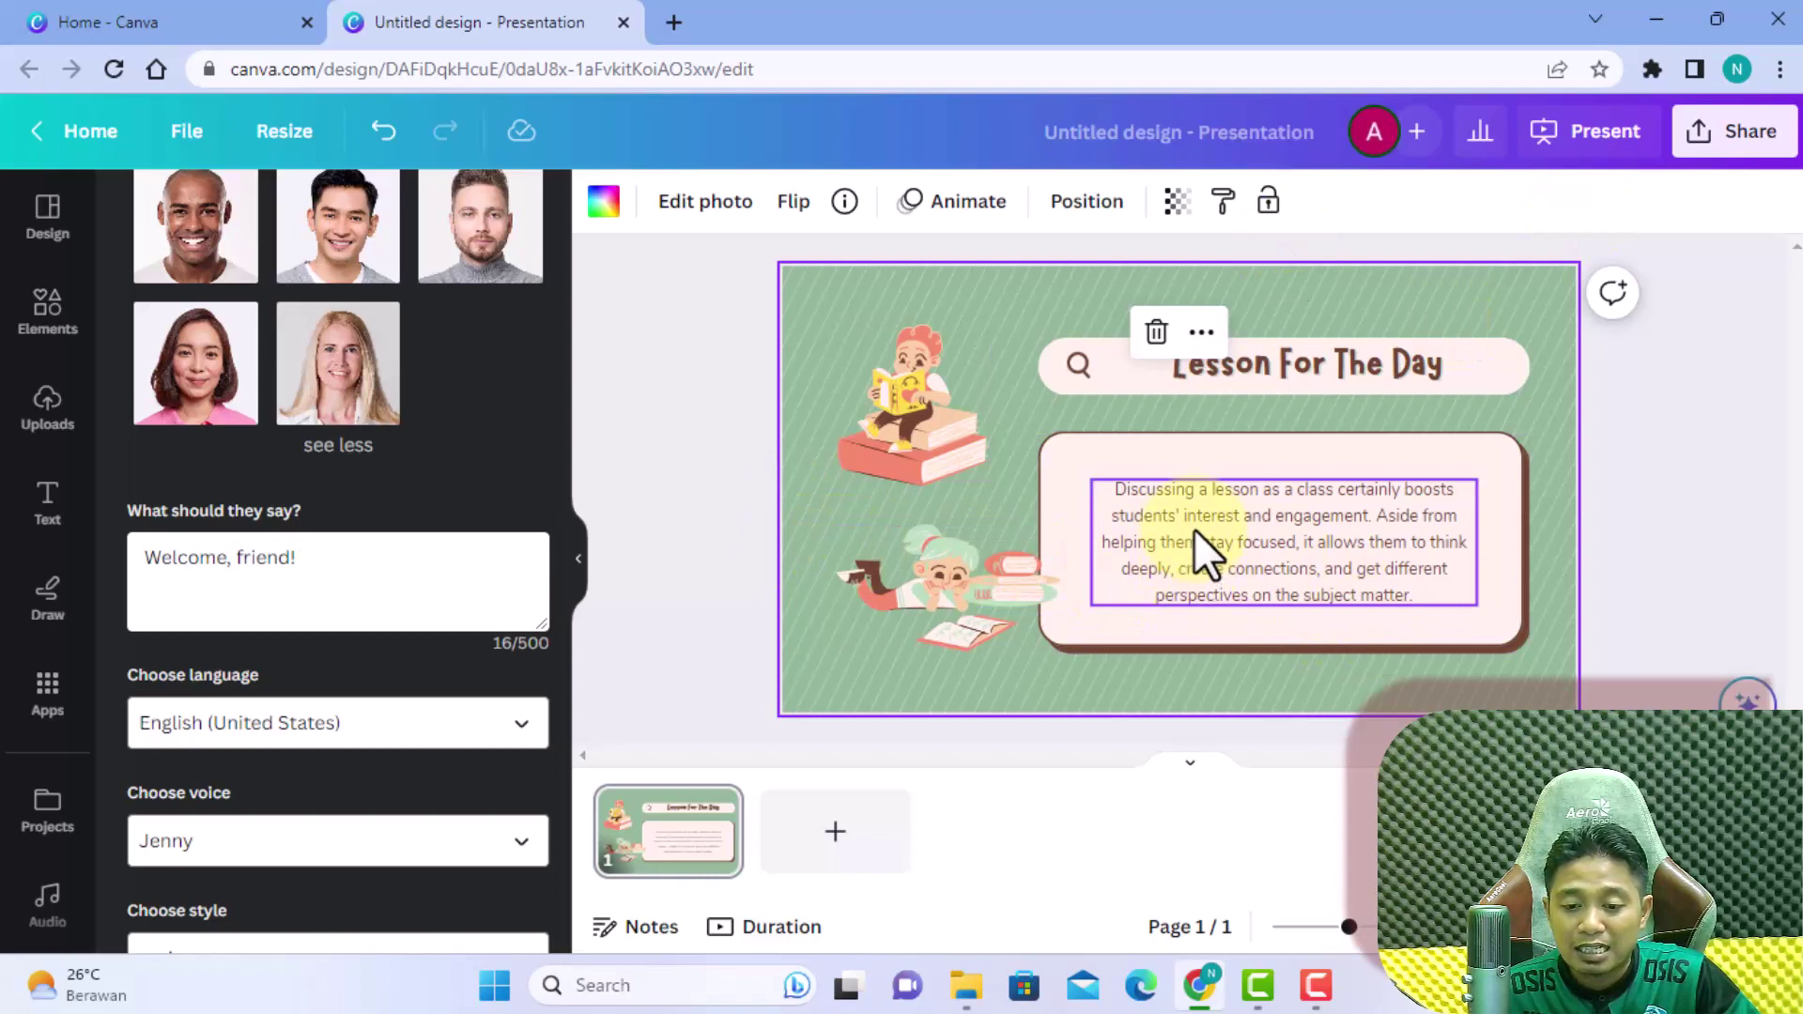
Step: Replace the 'Welcome, friend!' speech with the slide's lesson paragraph (226 characters)
click(1226, 539)
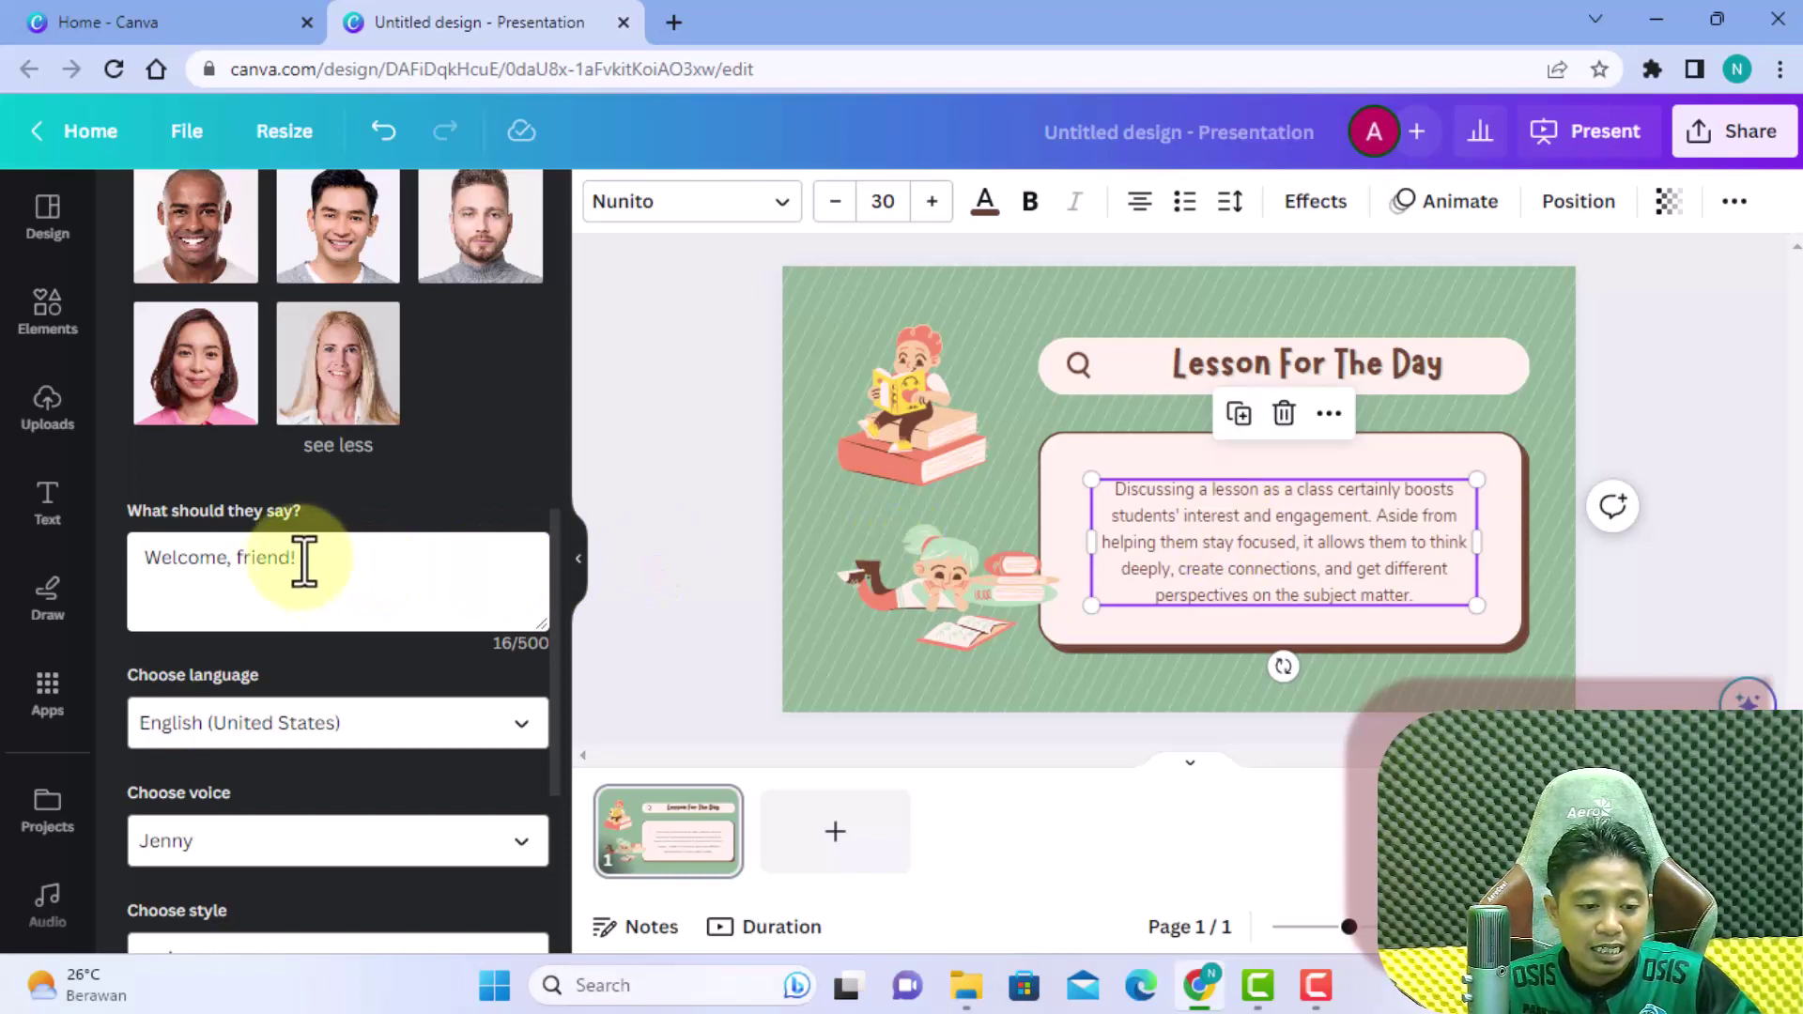
drag(299, 561, 76, 558)
text(Discussing a lesson as a class certainly boosts students' interest and engagement. Aside from helping them stay focused, it allows them to think deeply, create connections, and get different perspectives on the subject matter.)
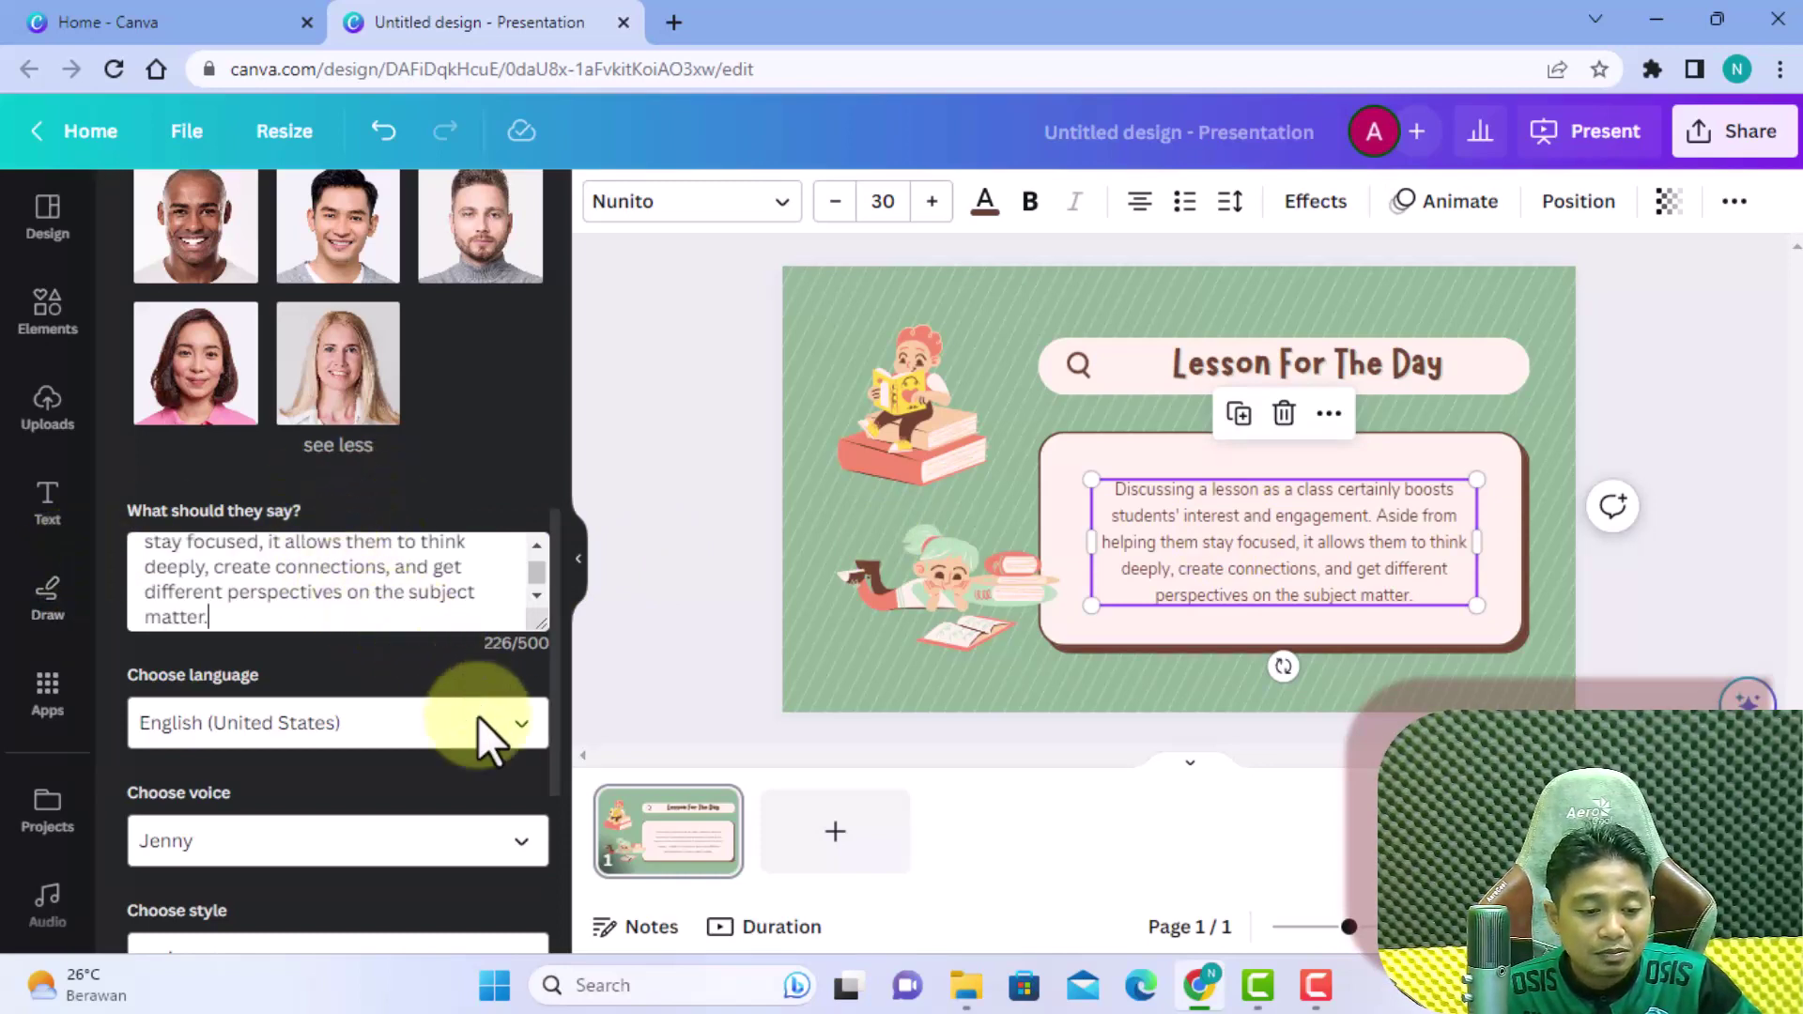
scroll(480, 721, down, 2)
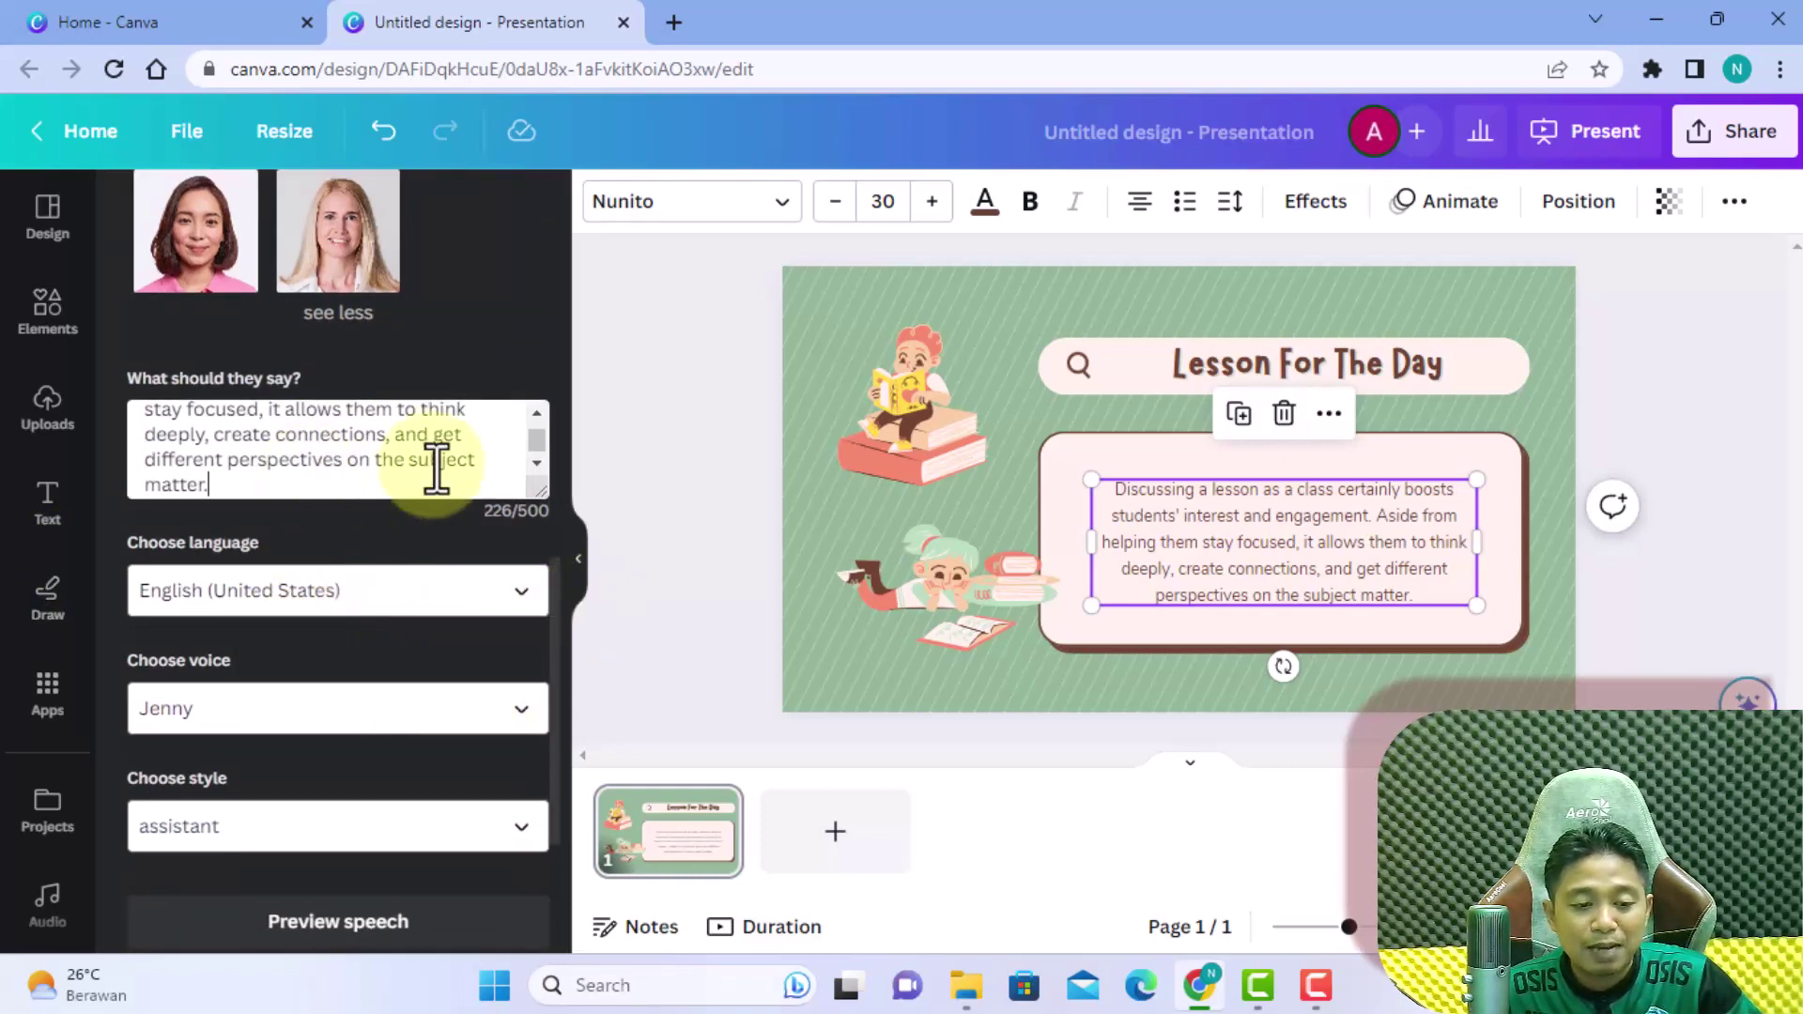
scroll(539, 533, up, 2)
scroll(539, 533, up, 3)
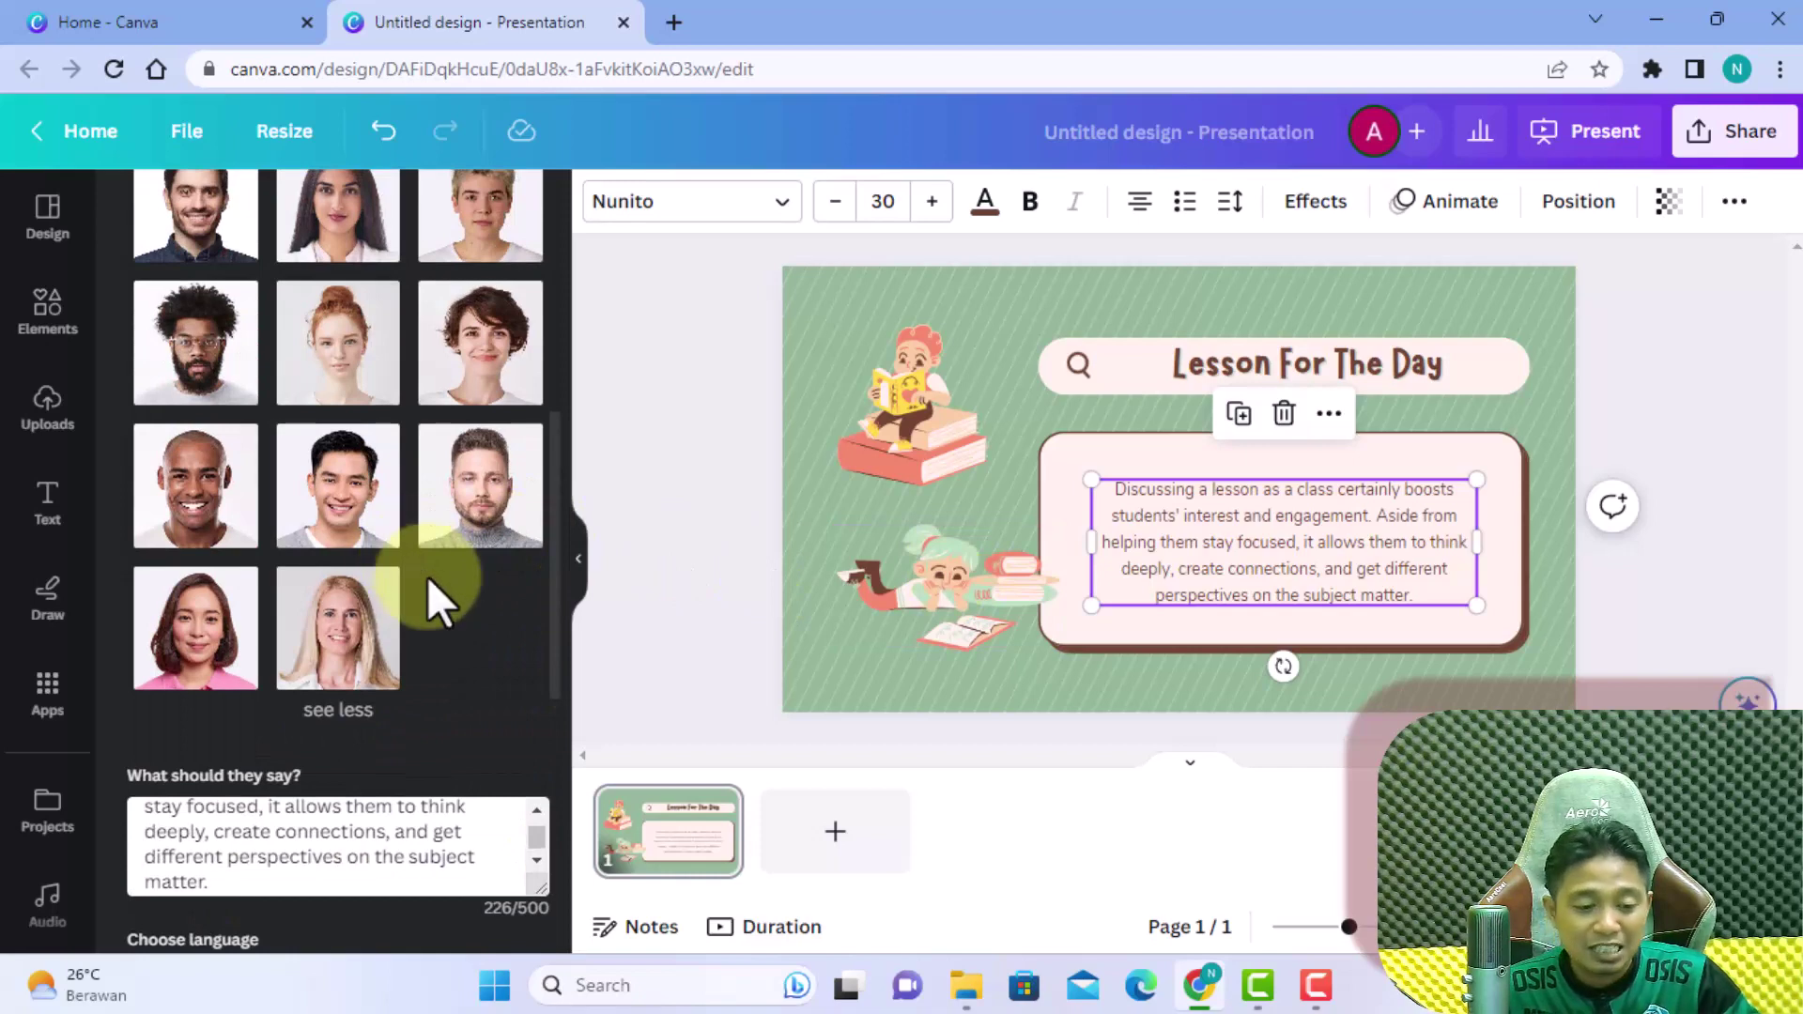
scroll(426, 576, down, 5)
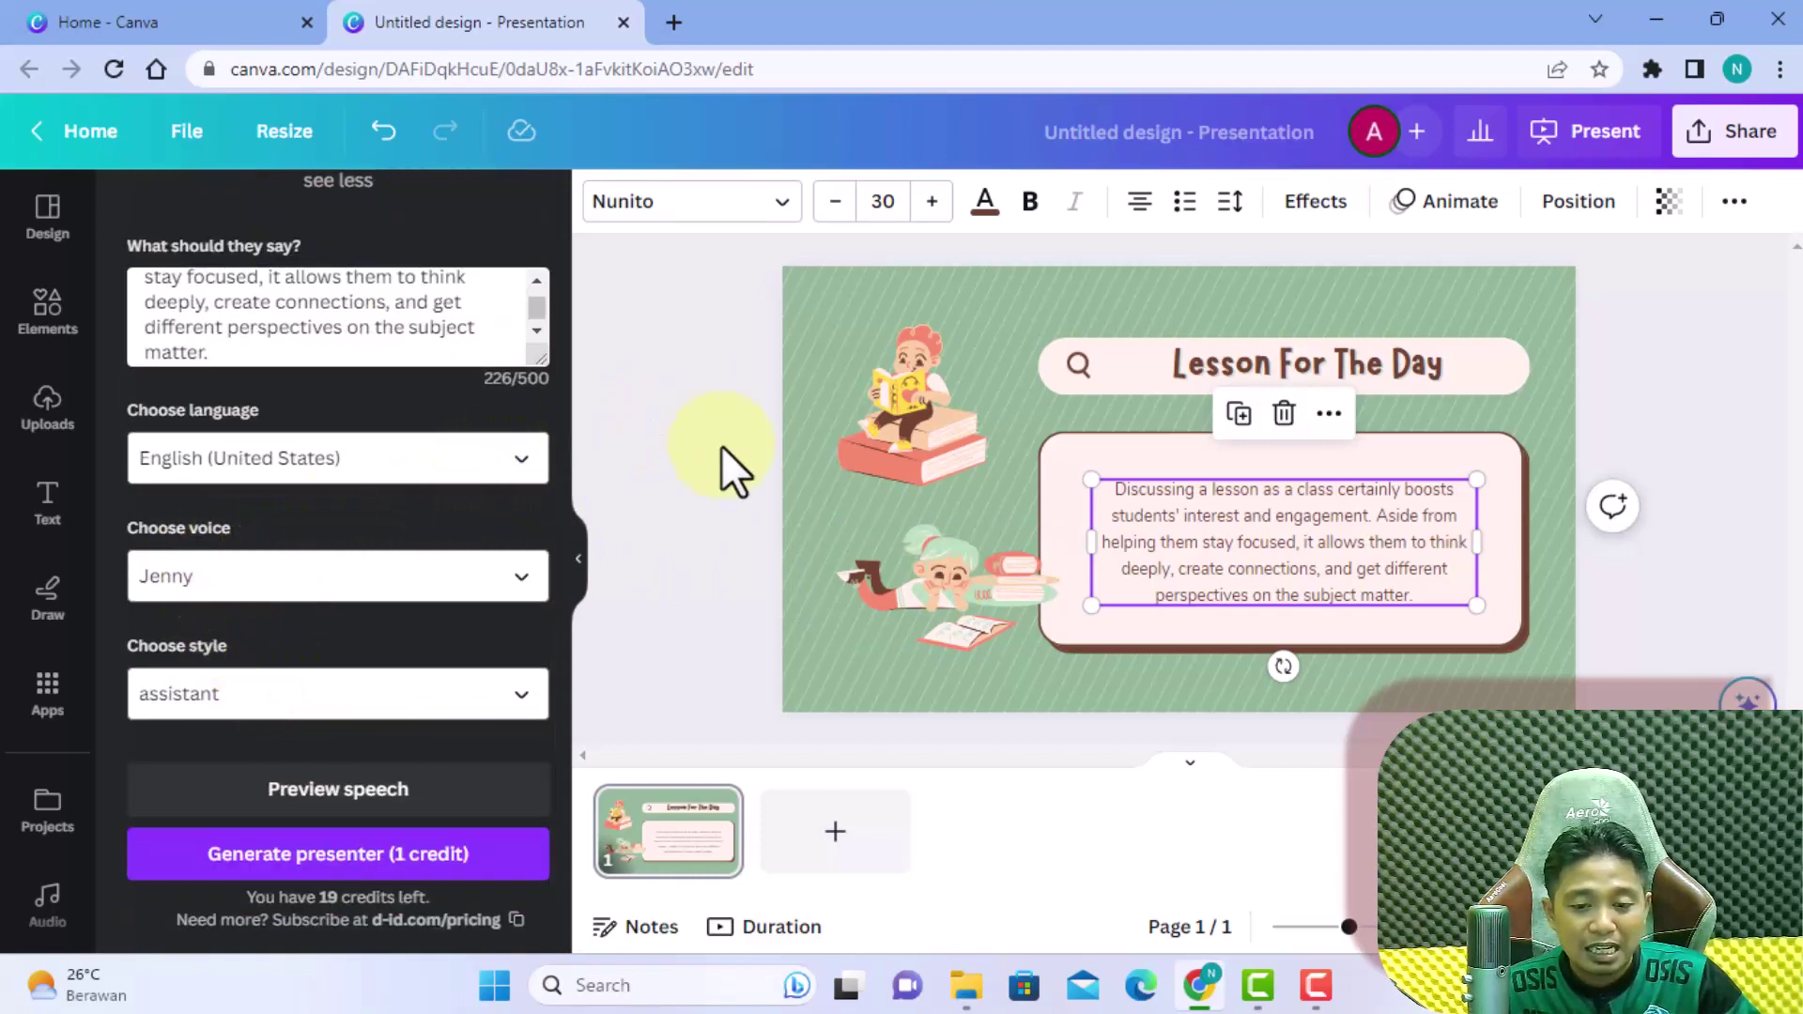
Step: Set the presenter voice to Roger and play a speech preview
click(518, 577)
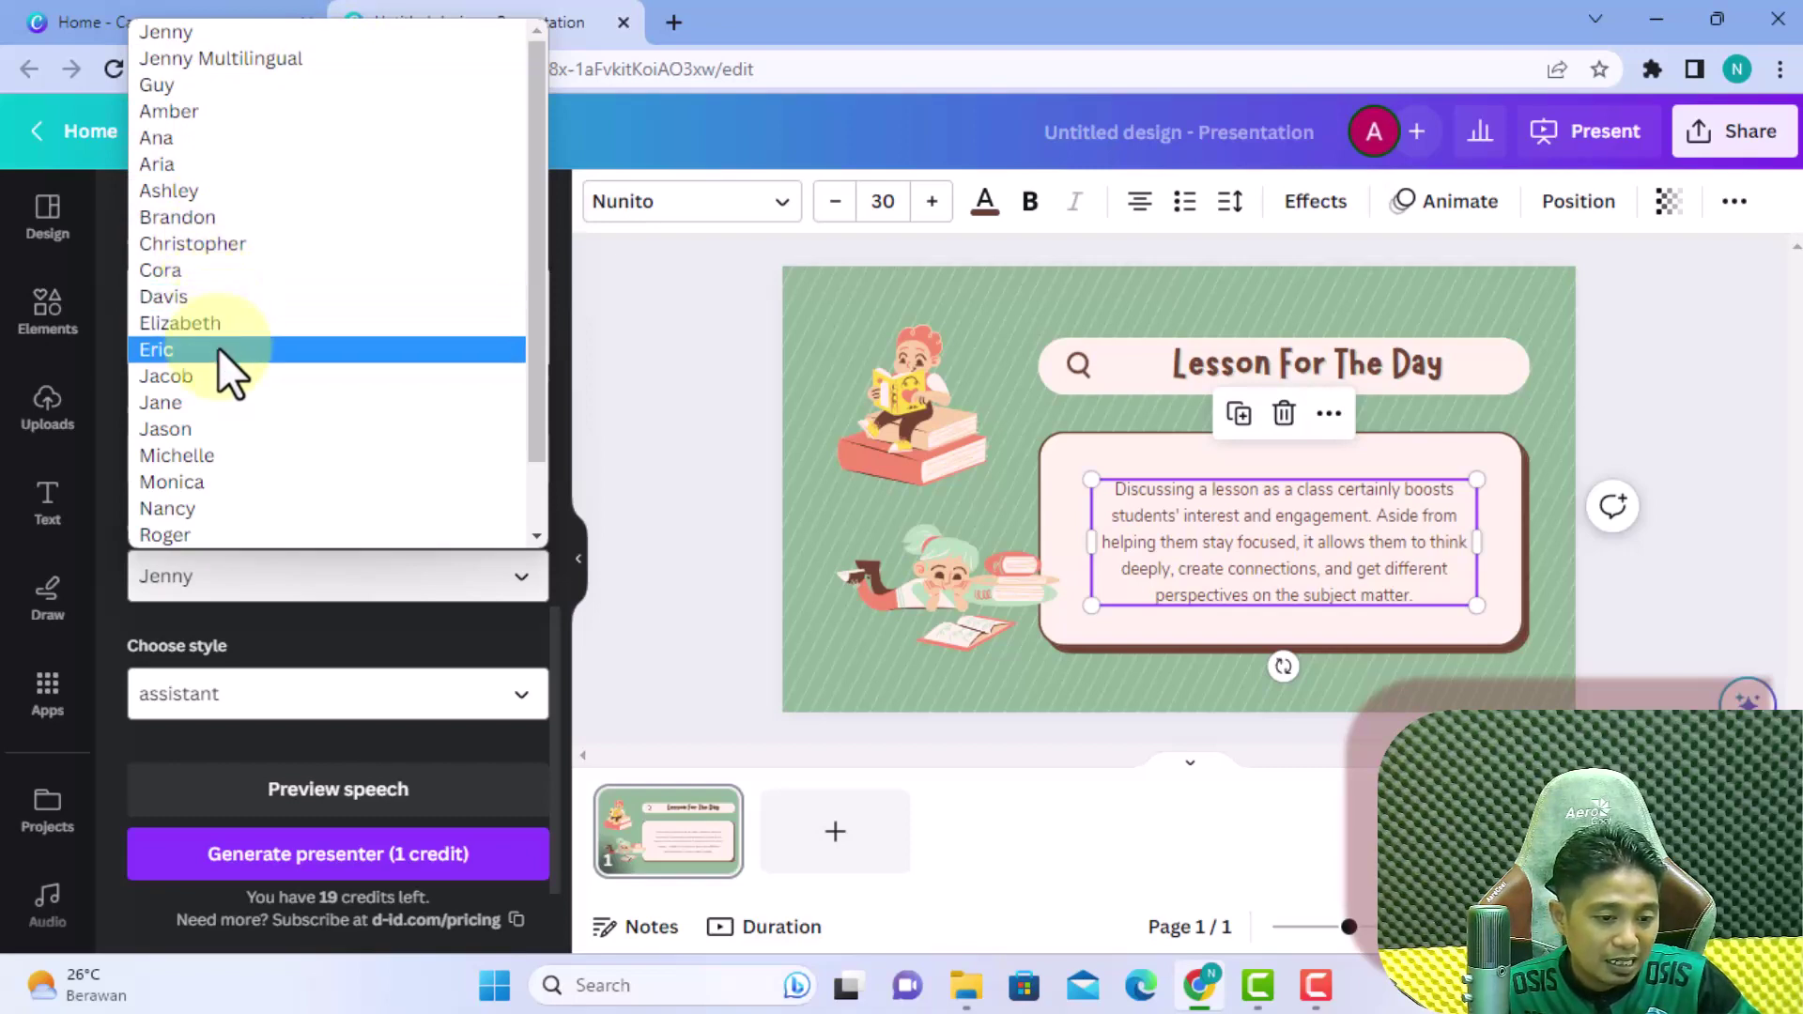
click(210, 537)
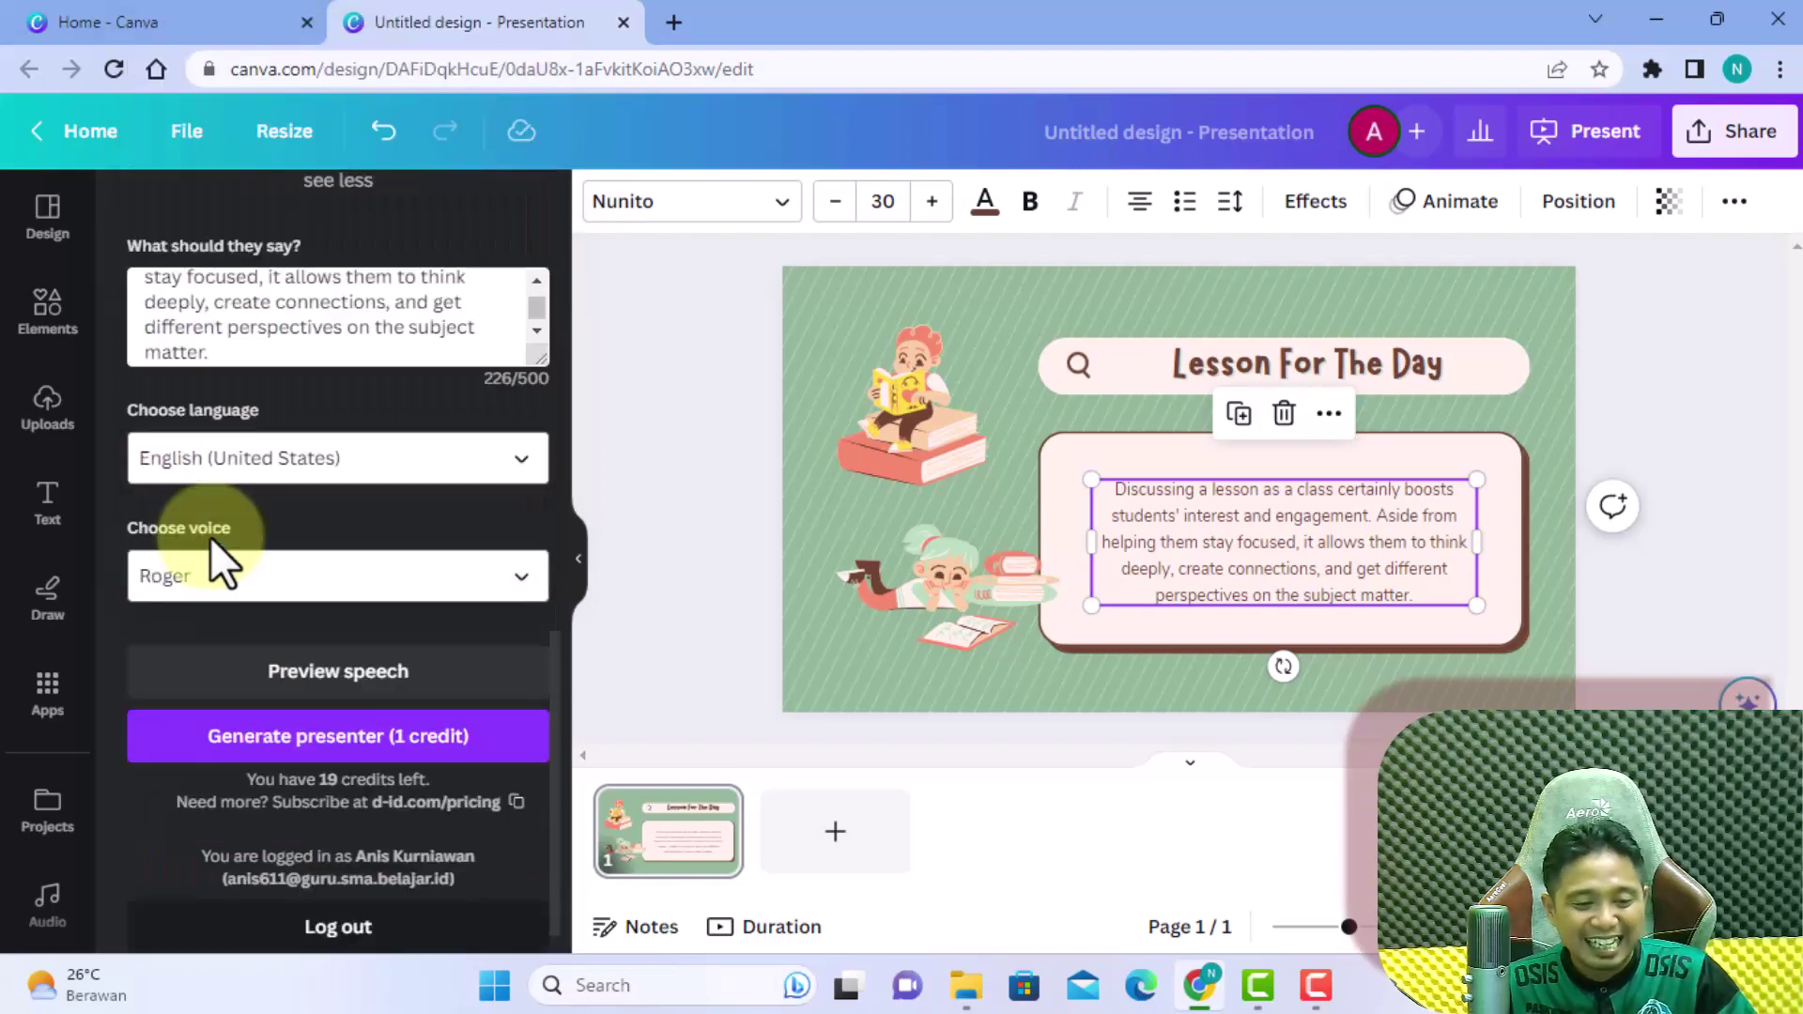
click(373, 694)
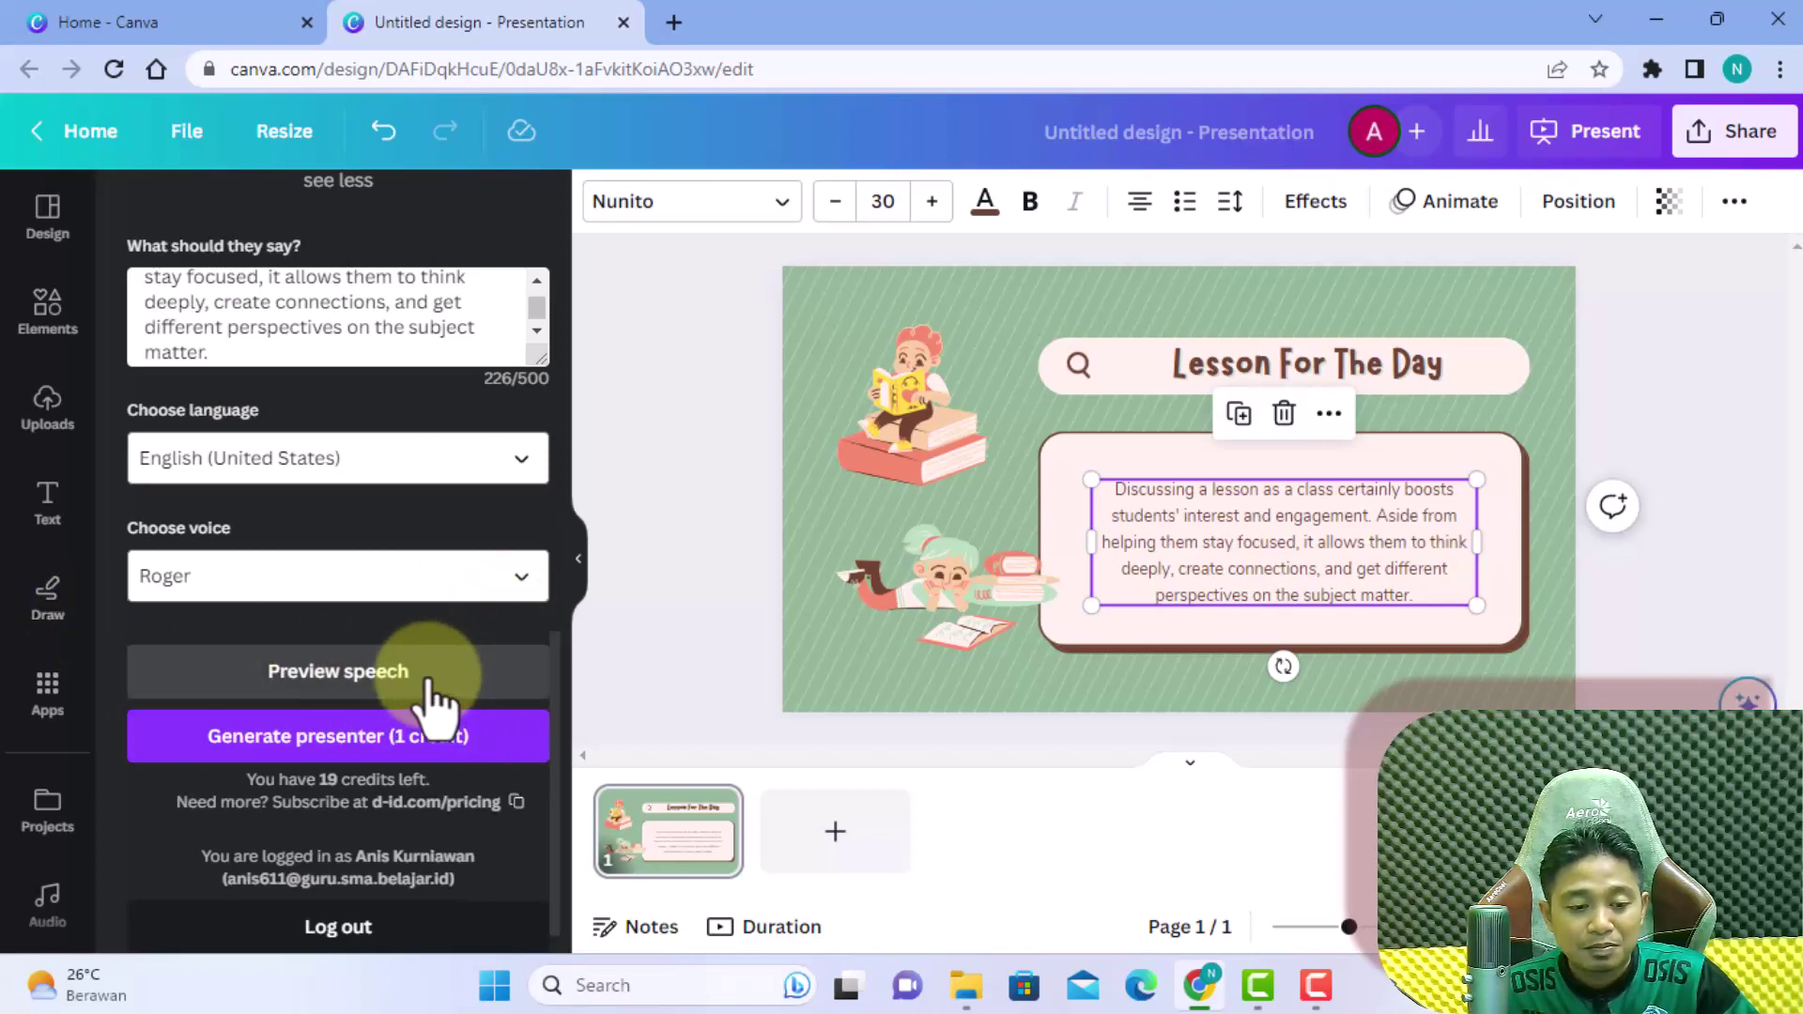
click(430, 678)
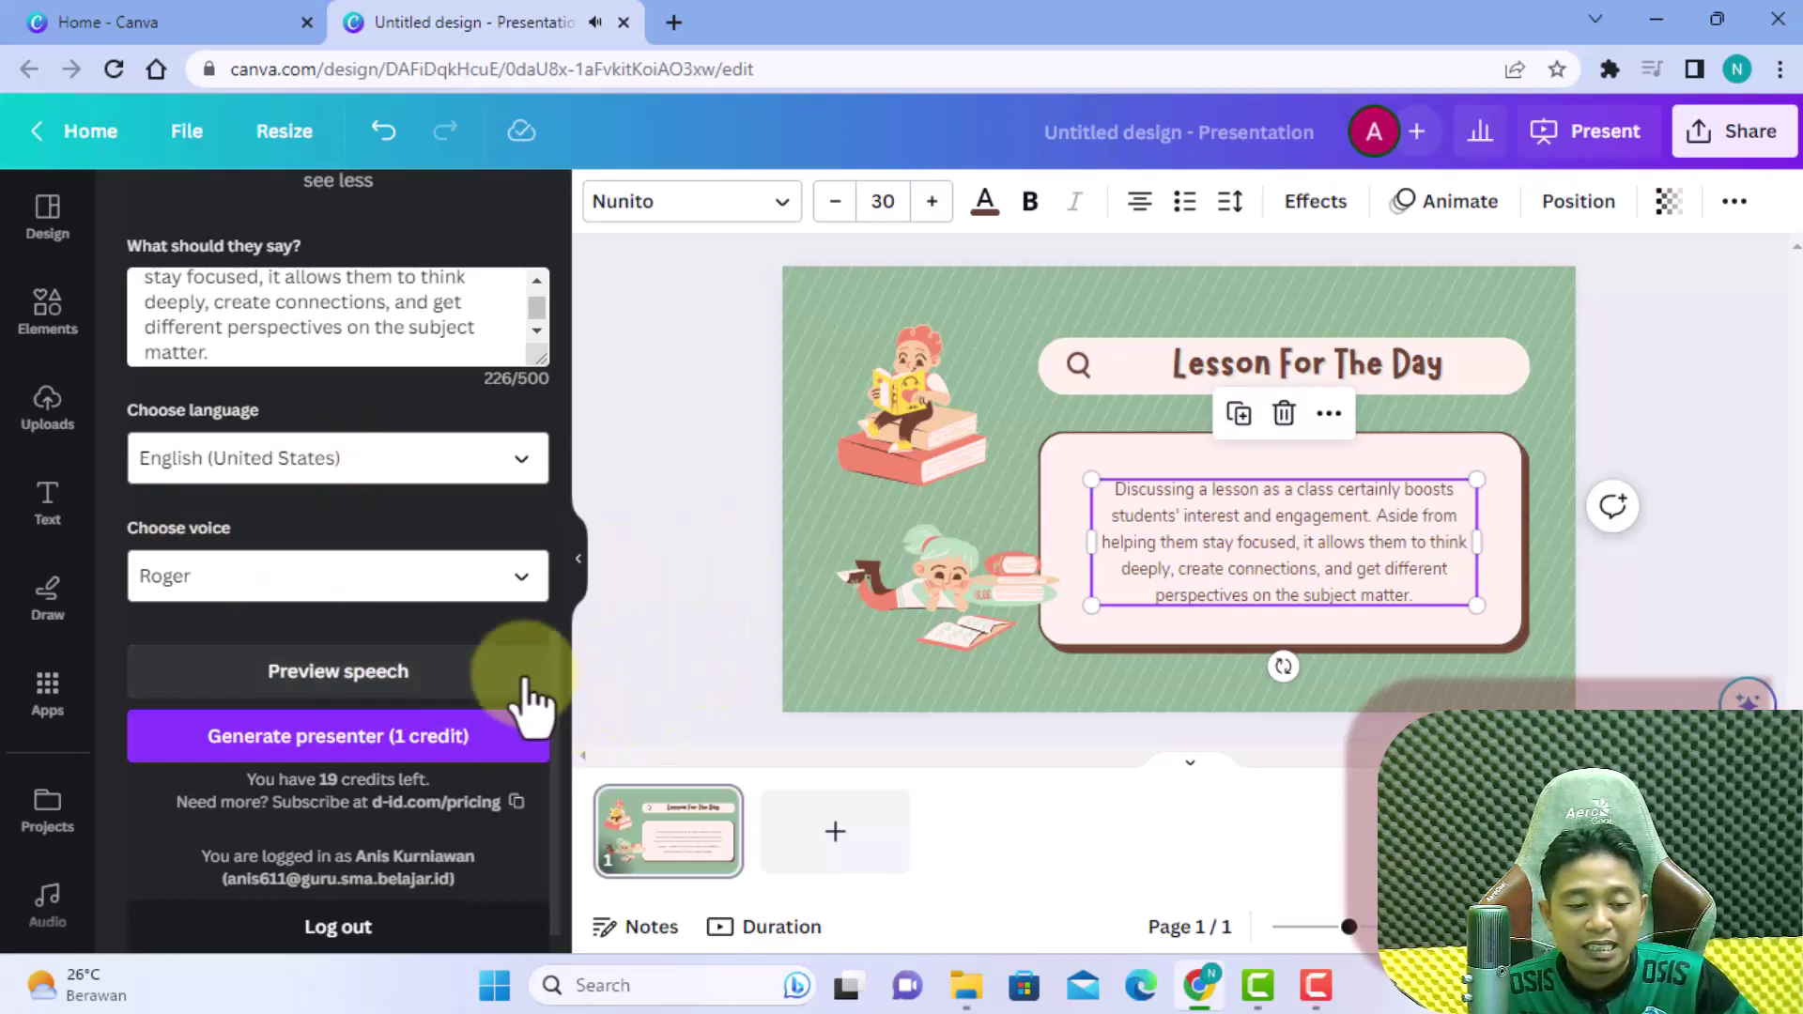
Step: Check the remaining D-ID credit count in the presenter panel
scroll(533, 704, down, 1)
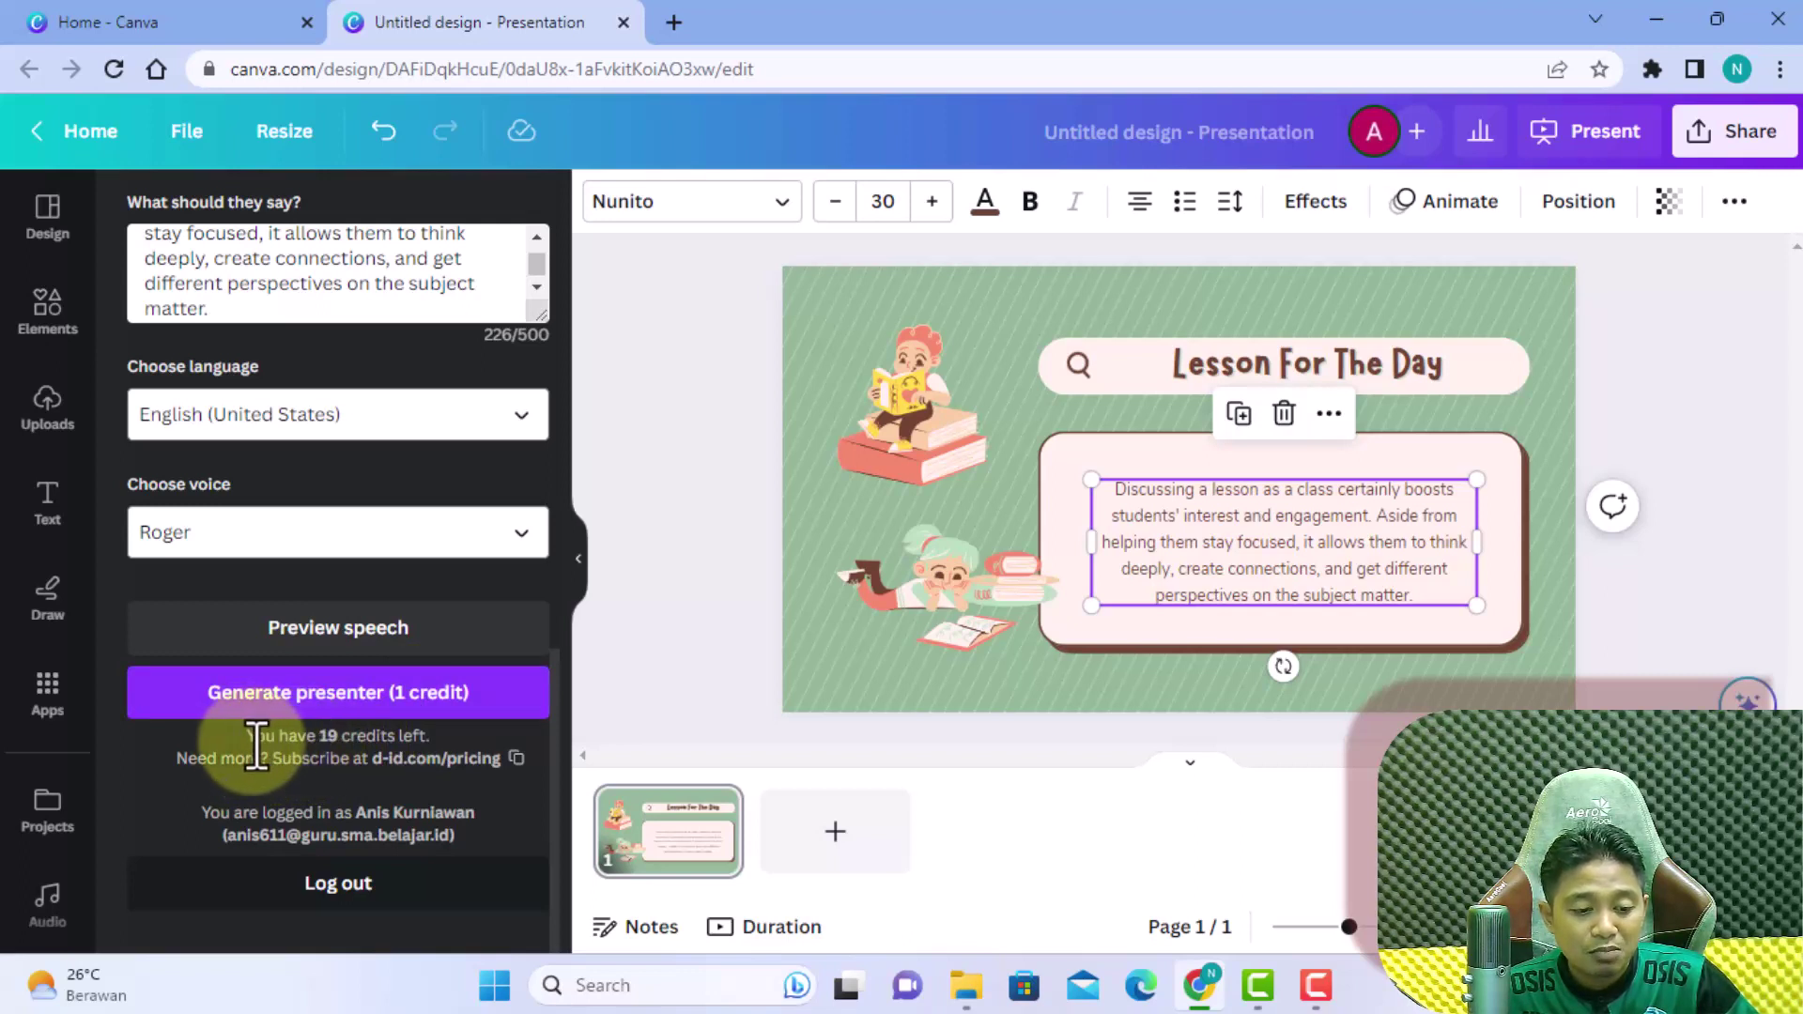
drag(246, 738, 337, 738)
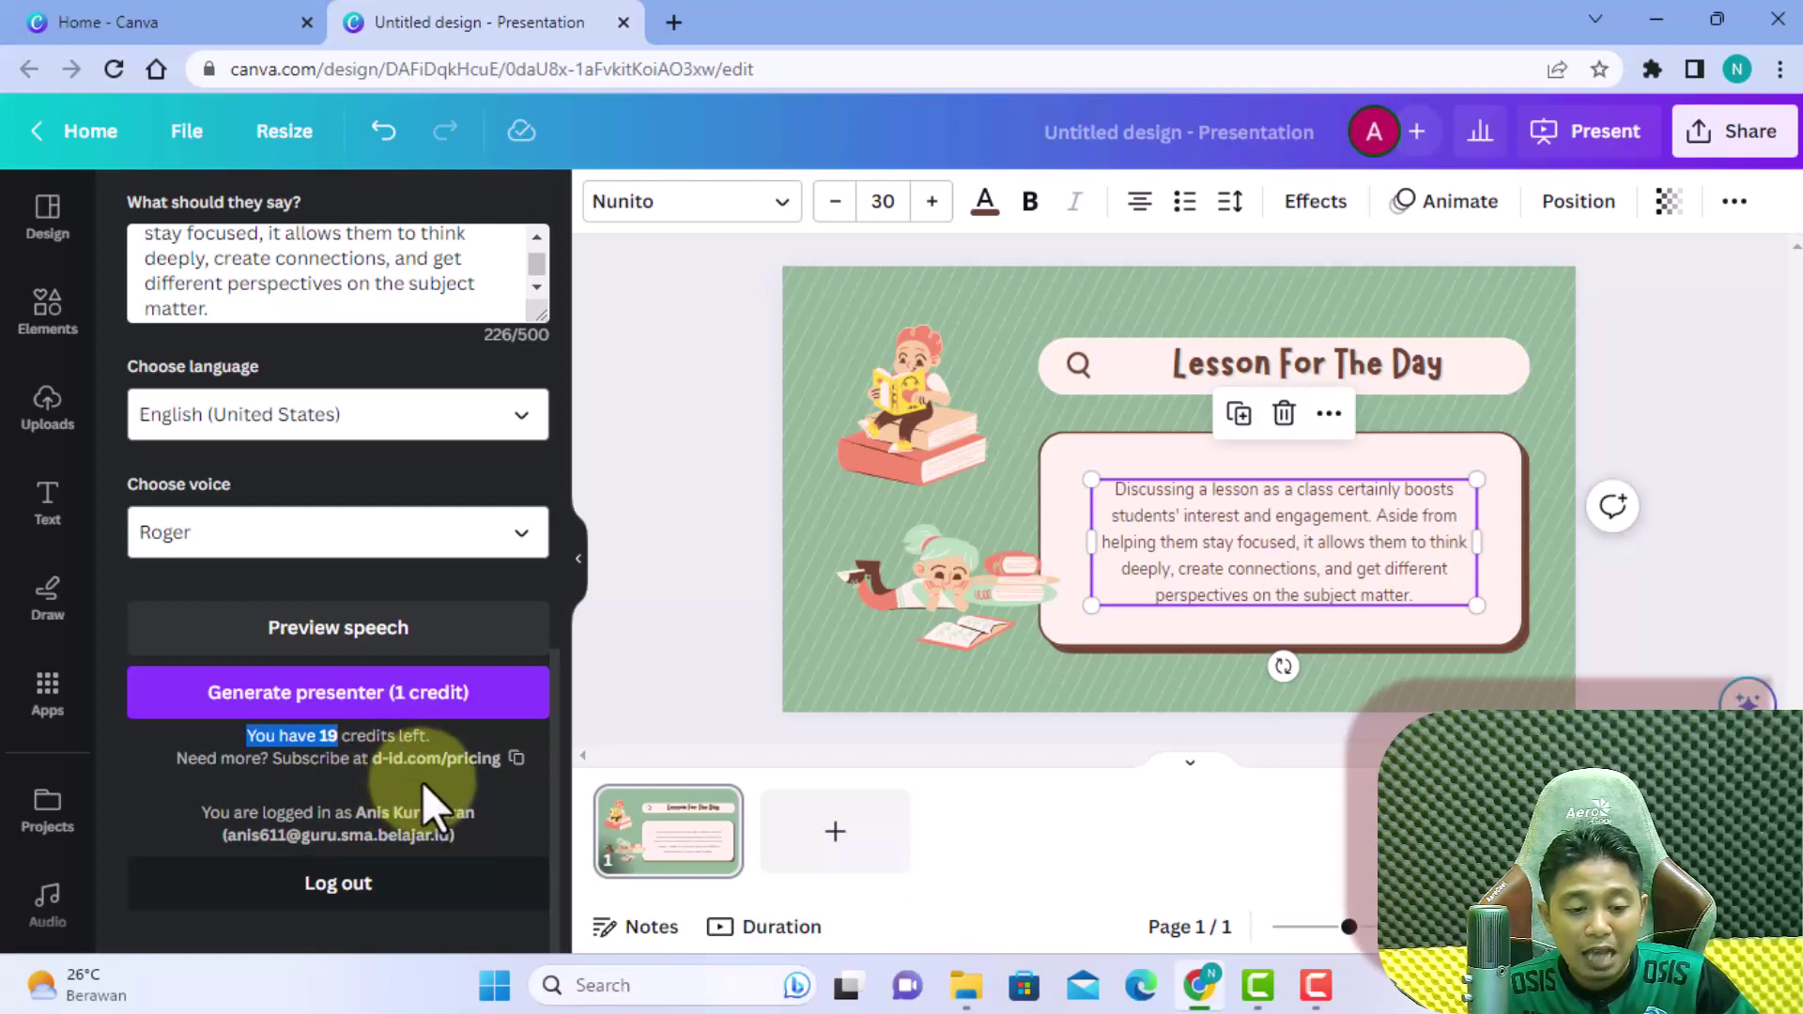
click(421, 782)
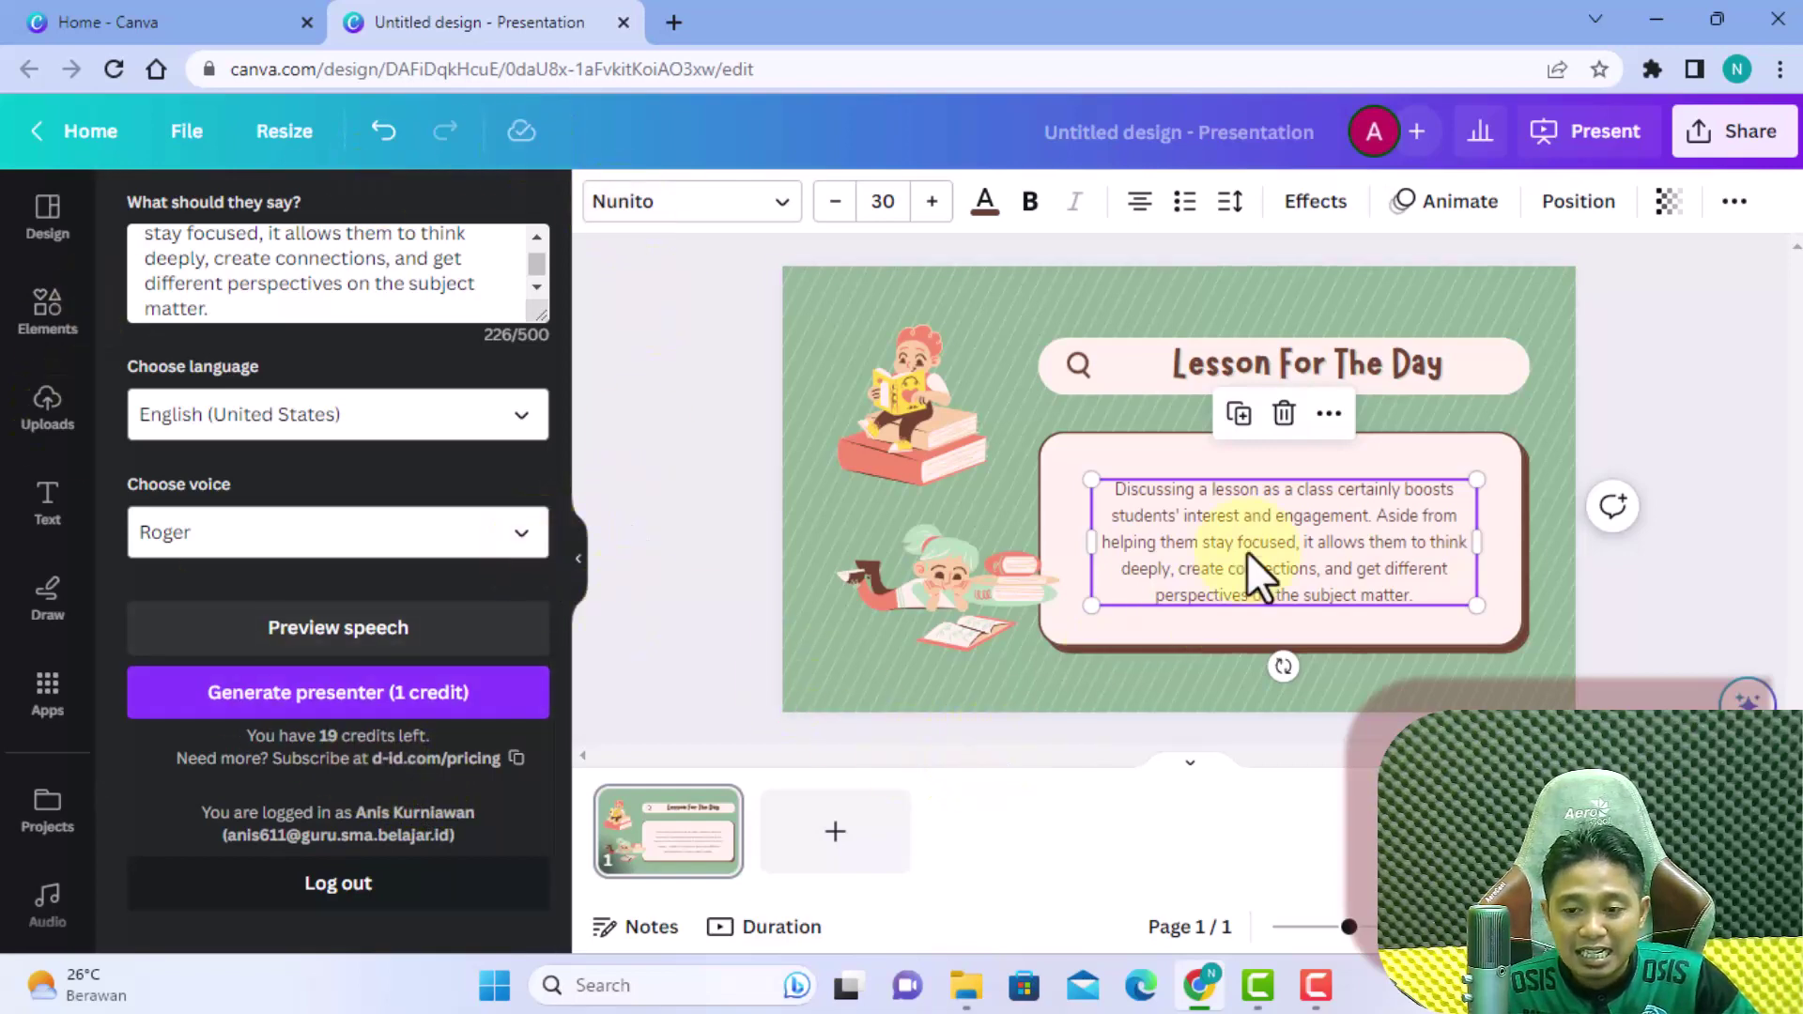
scroll(483, 549, up, 5)
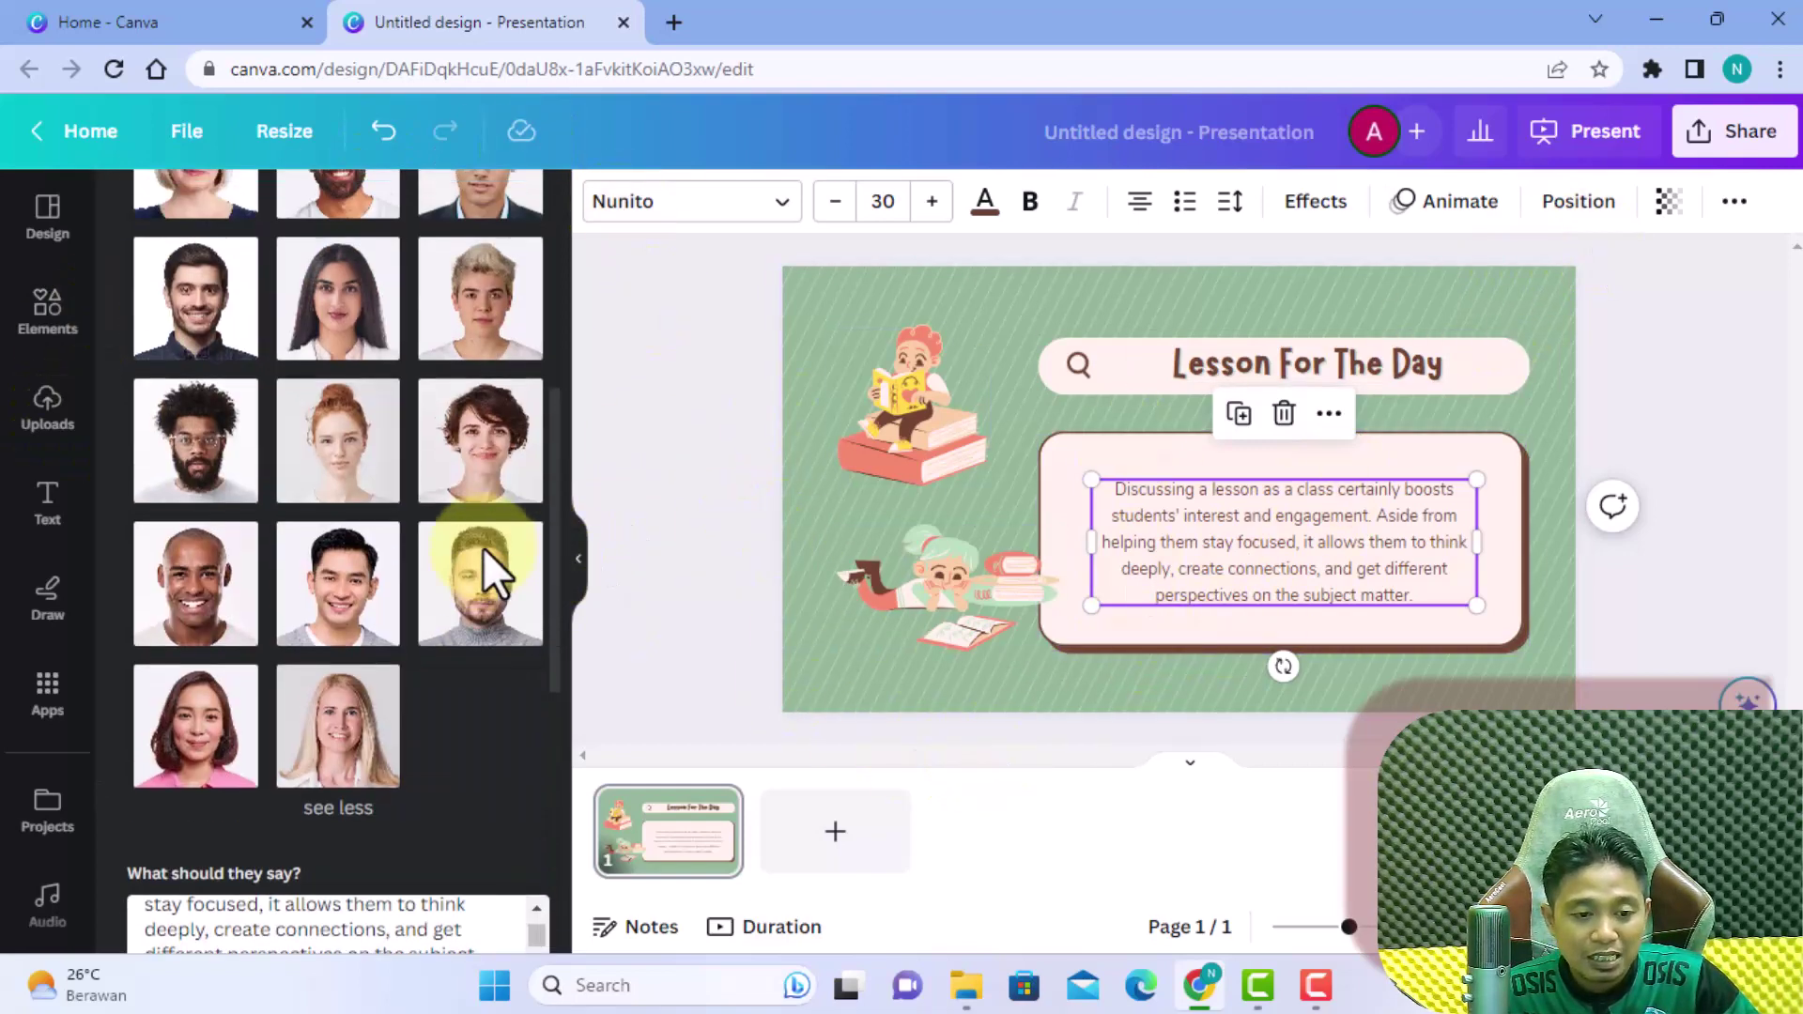
scroll(484, 550, up, 5)
scroll(441, 588, down, 10)
scroll(436, 567, up, 3)
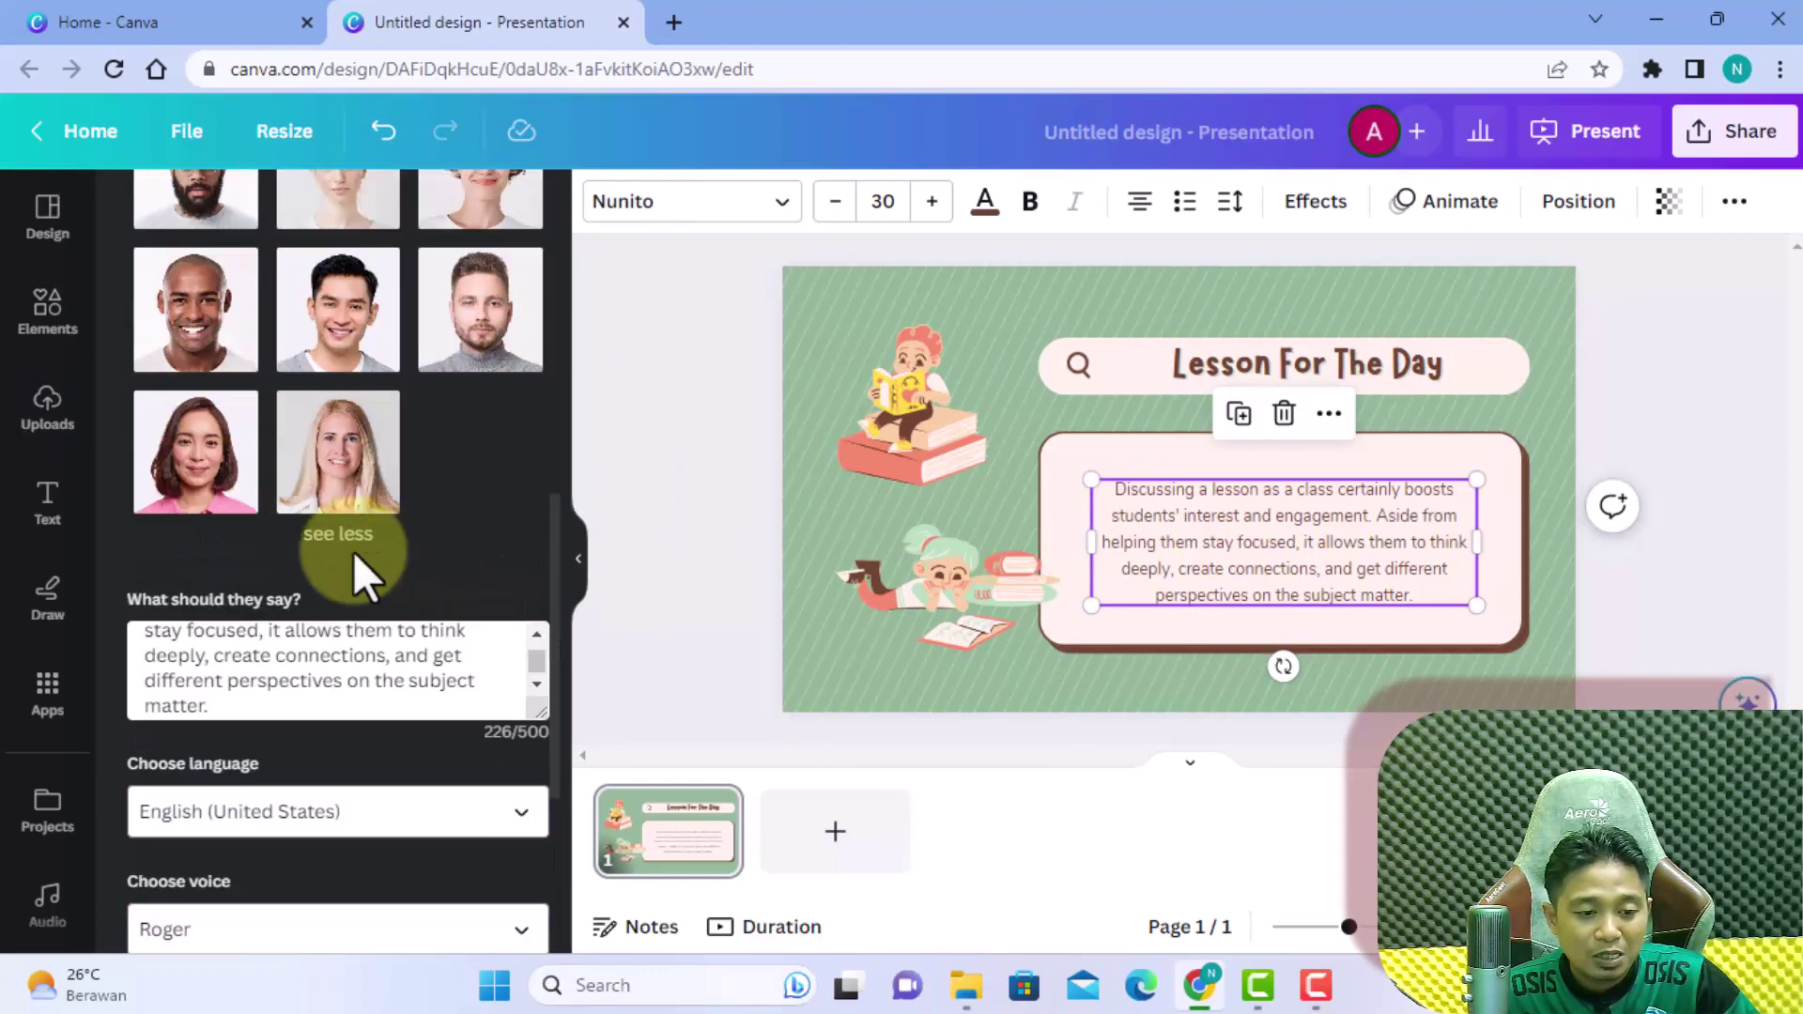
scroll(357, 723, down, 3)
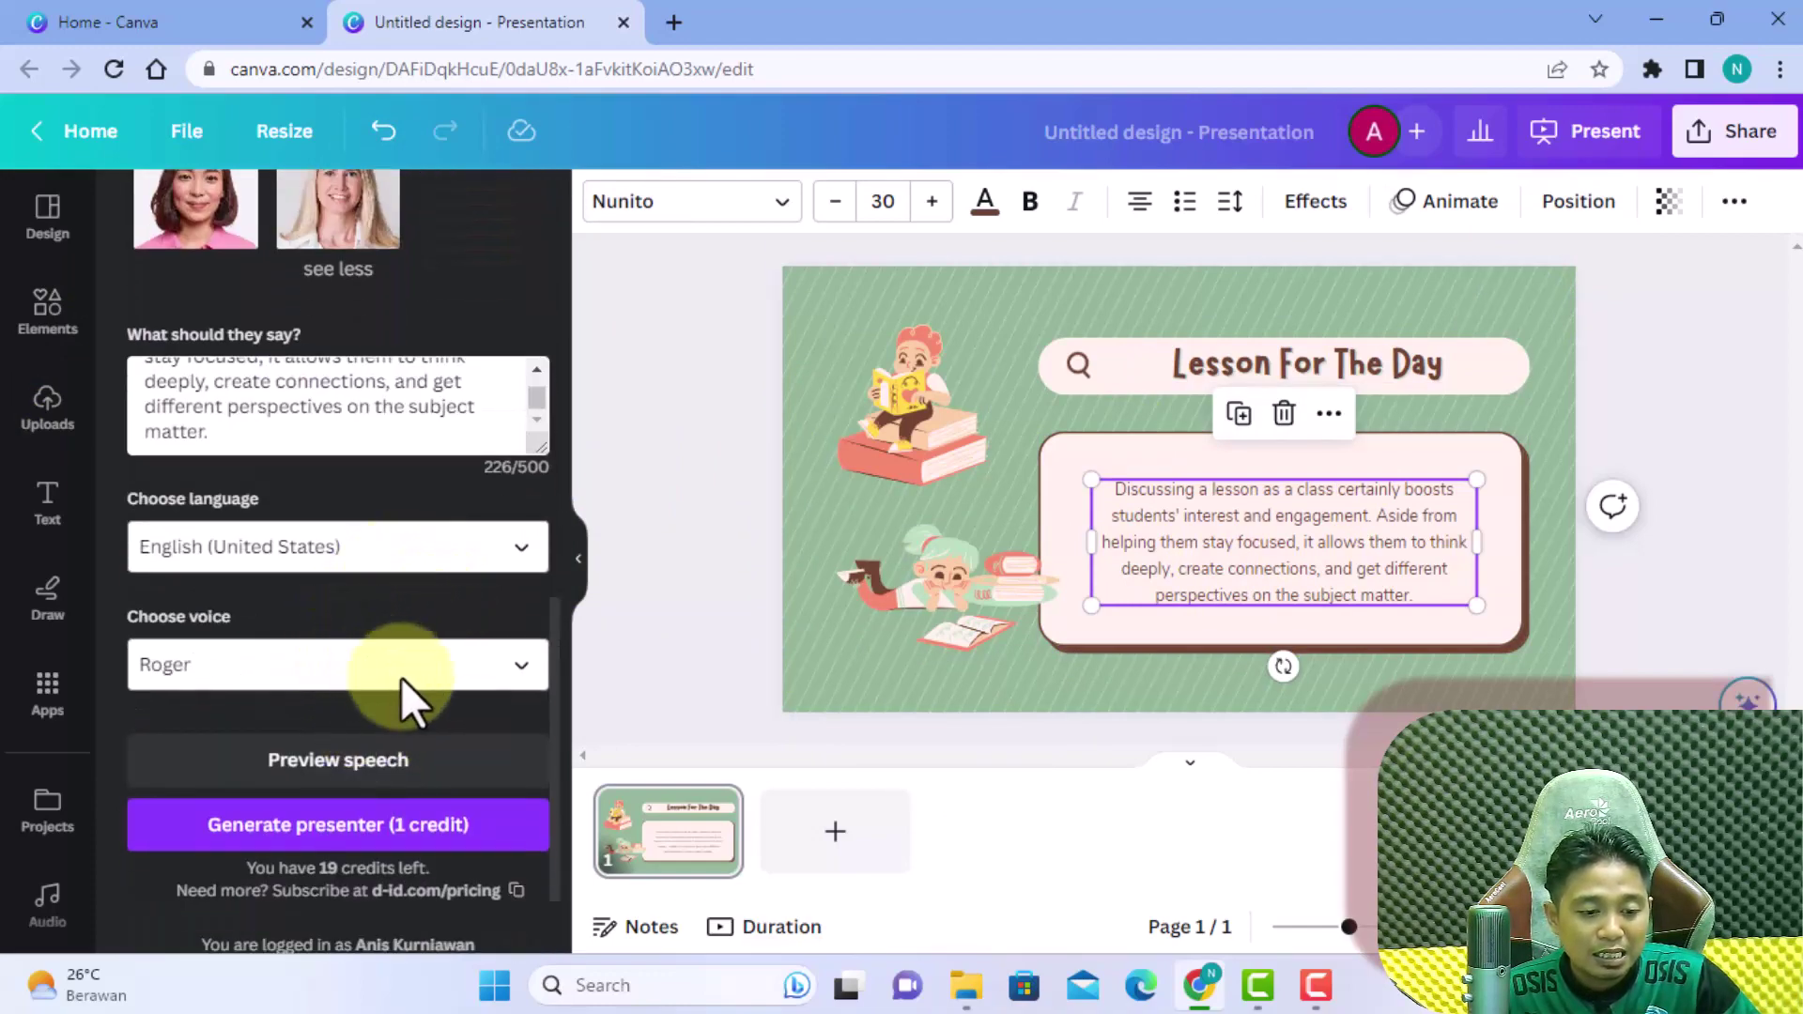
Step: Keep English (United States) and generate the presenter video for 1 credit
click(487, 672)
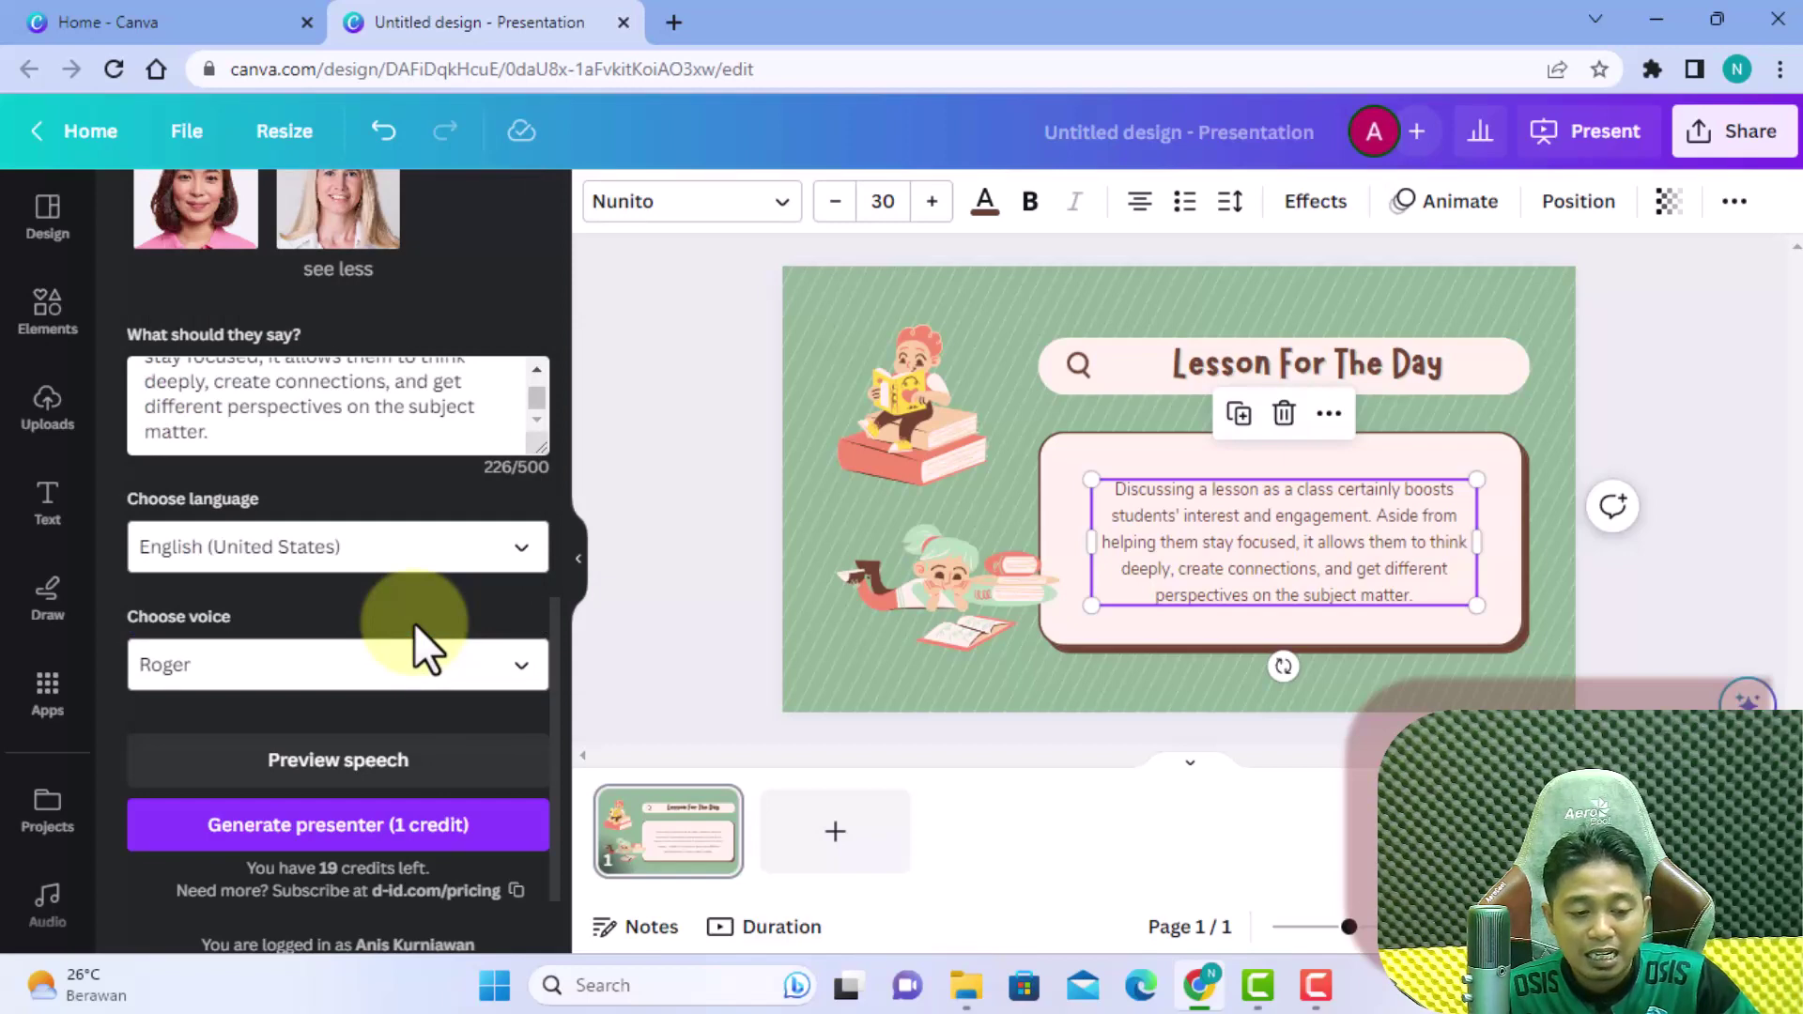
click(517, 554)
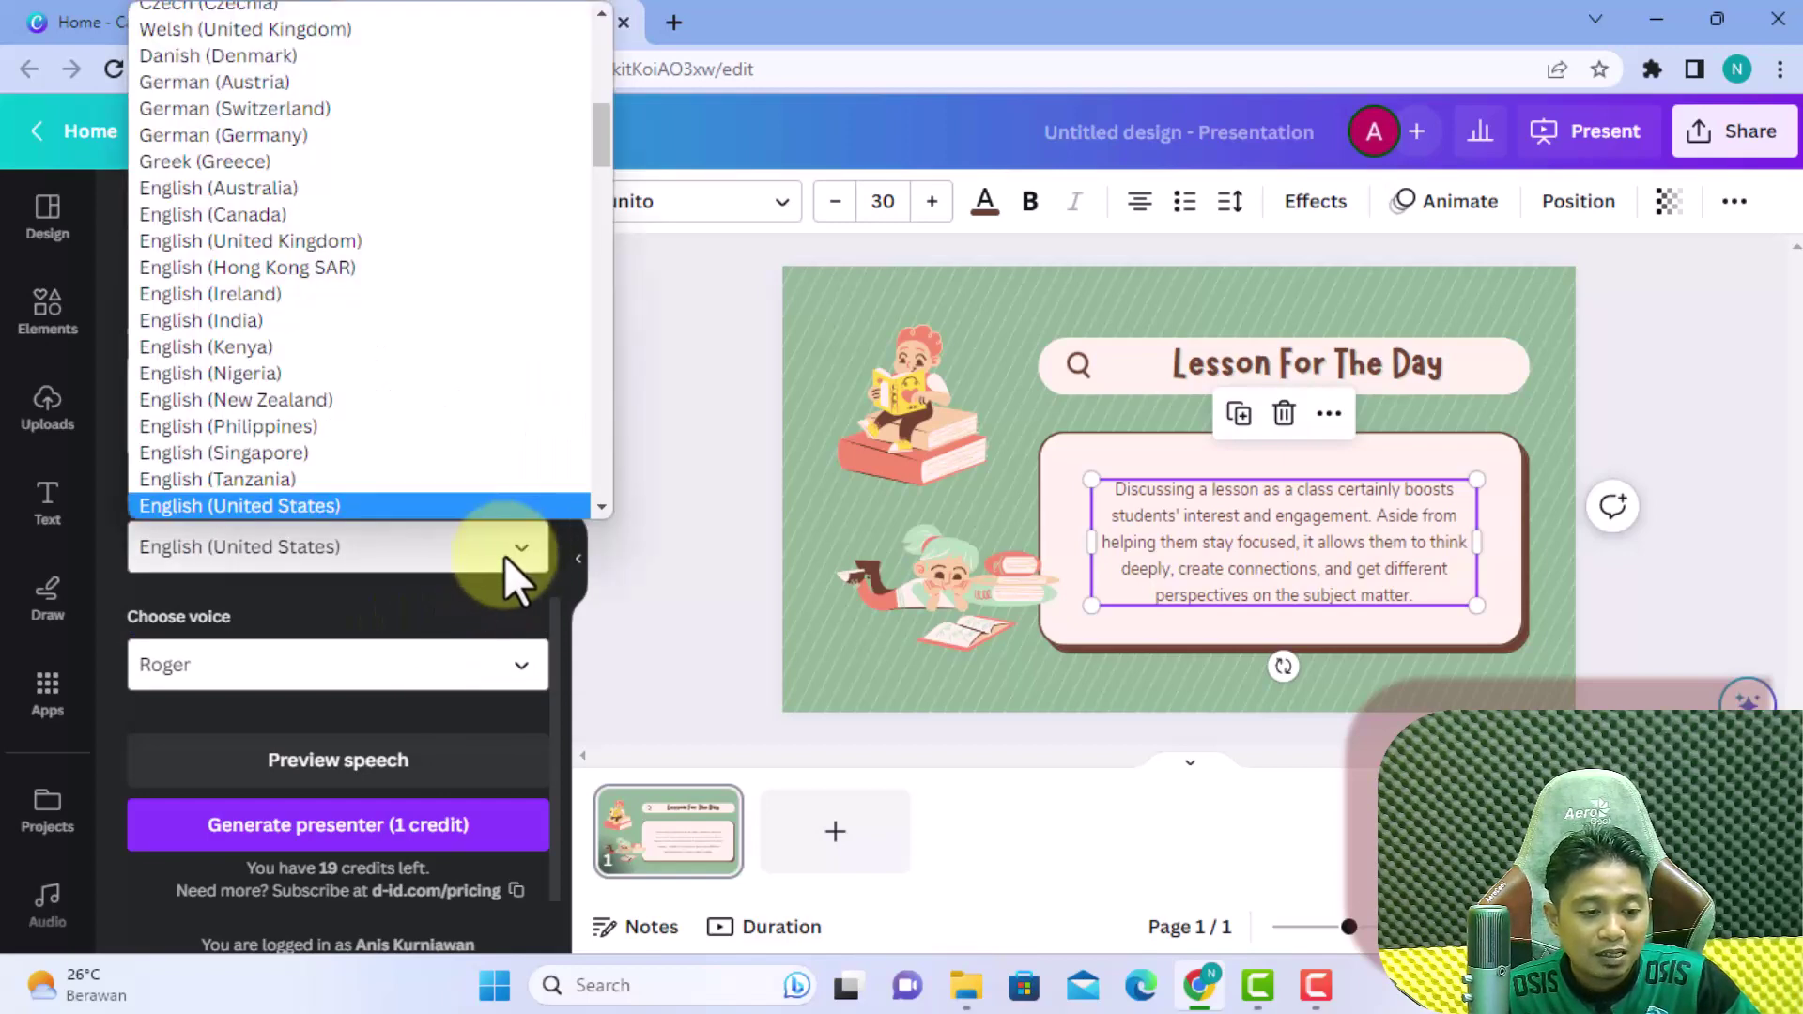
click(467, 506)
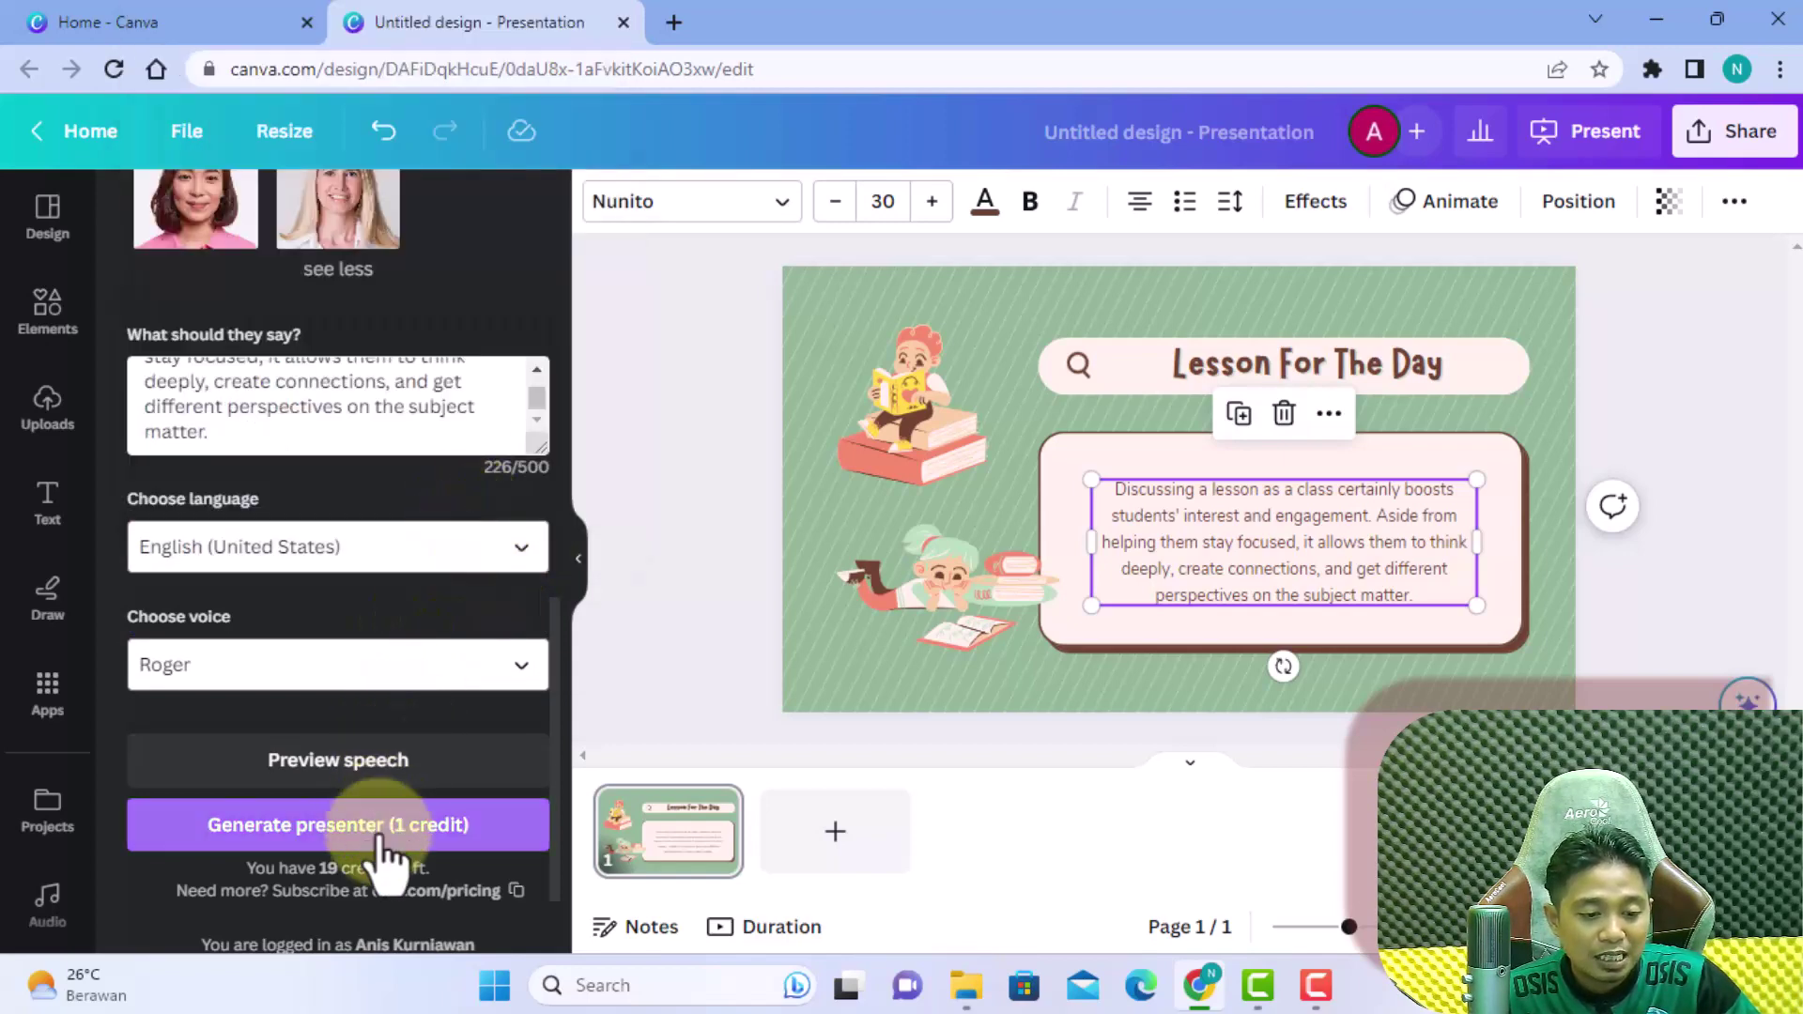
scroll(460, 816, down, 2)
scroll(461, 838, down, 1)
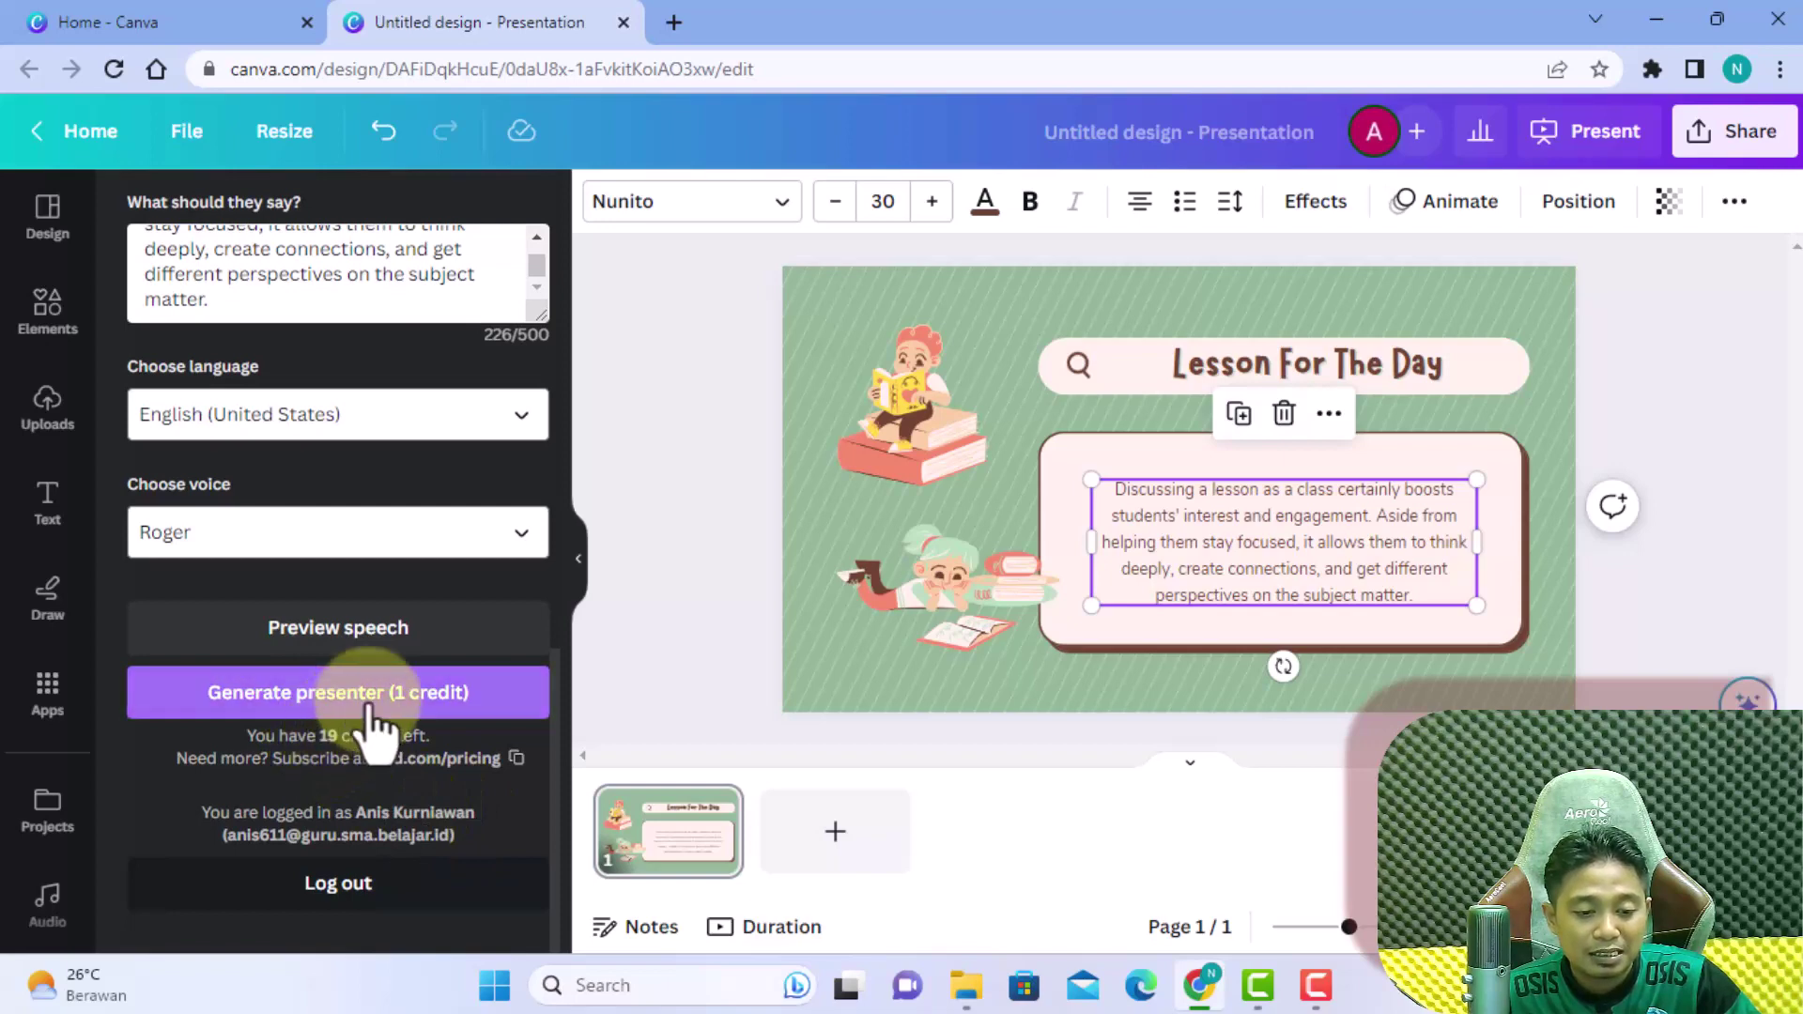
click(373, 714)
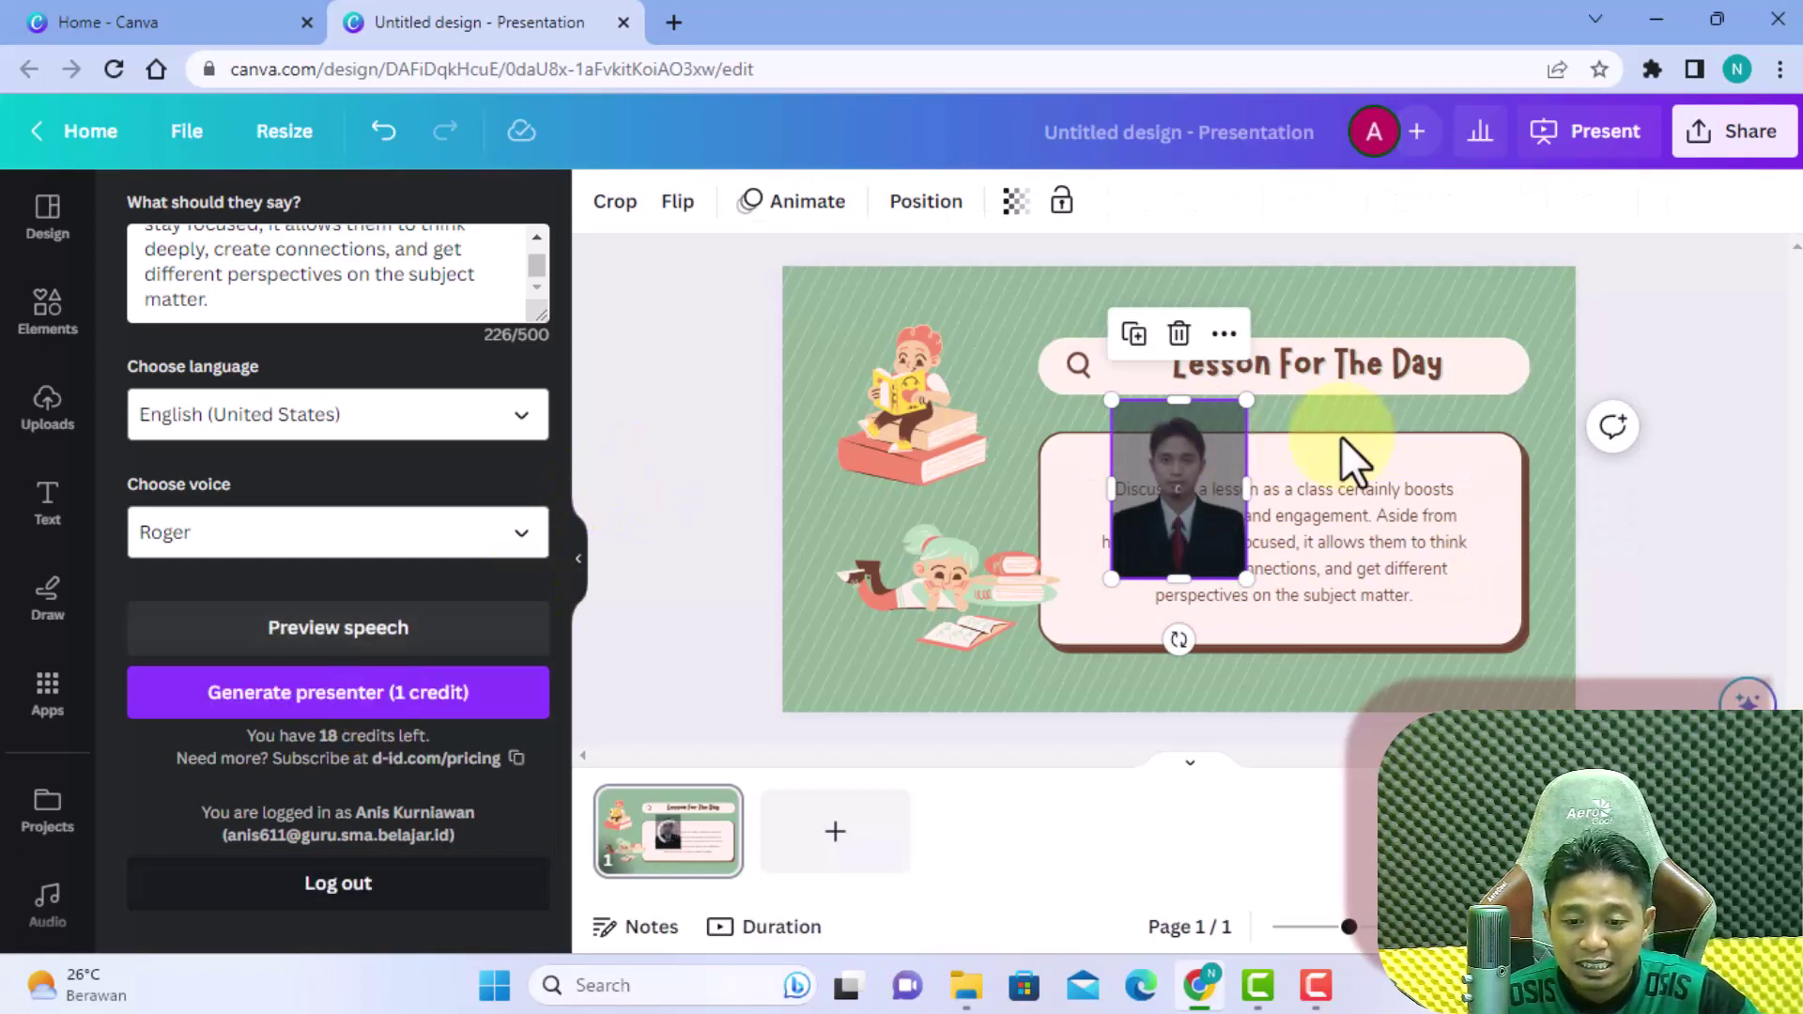
click(1179, 497)
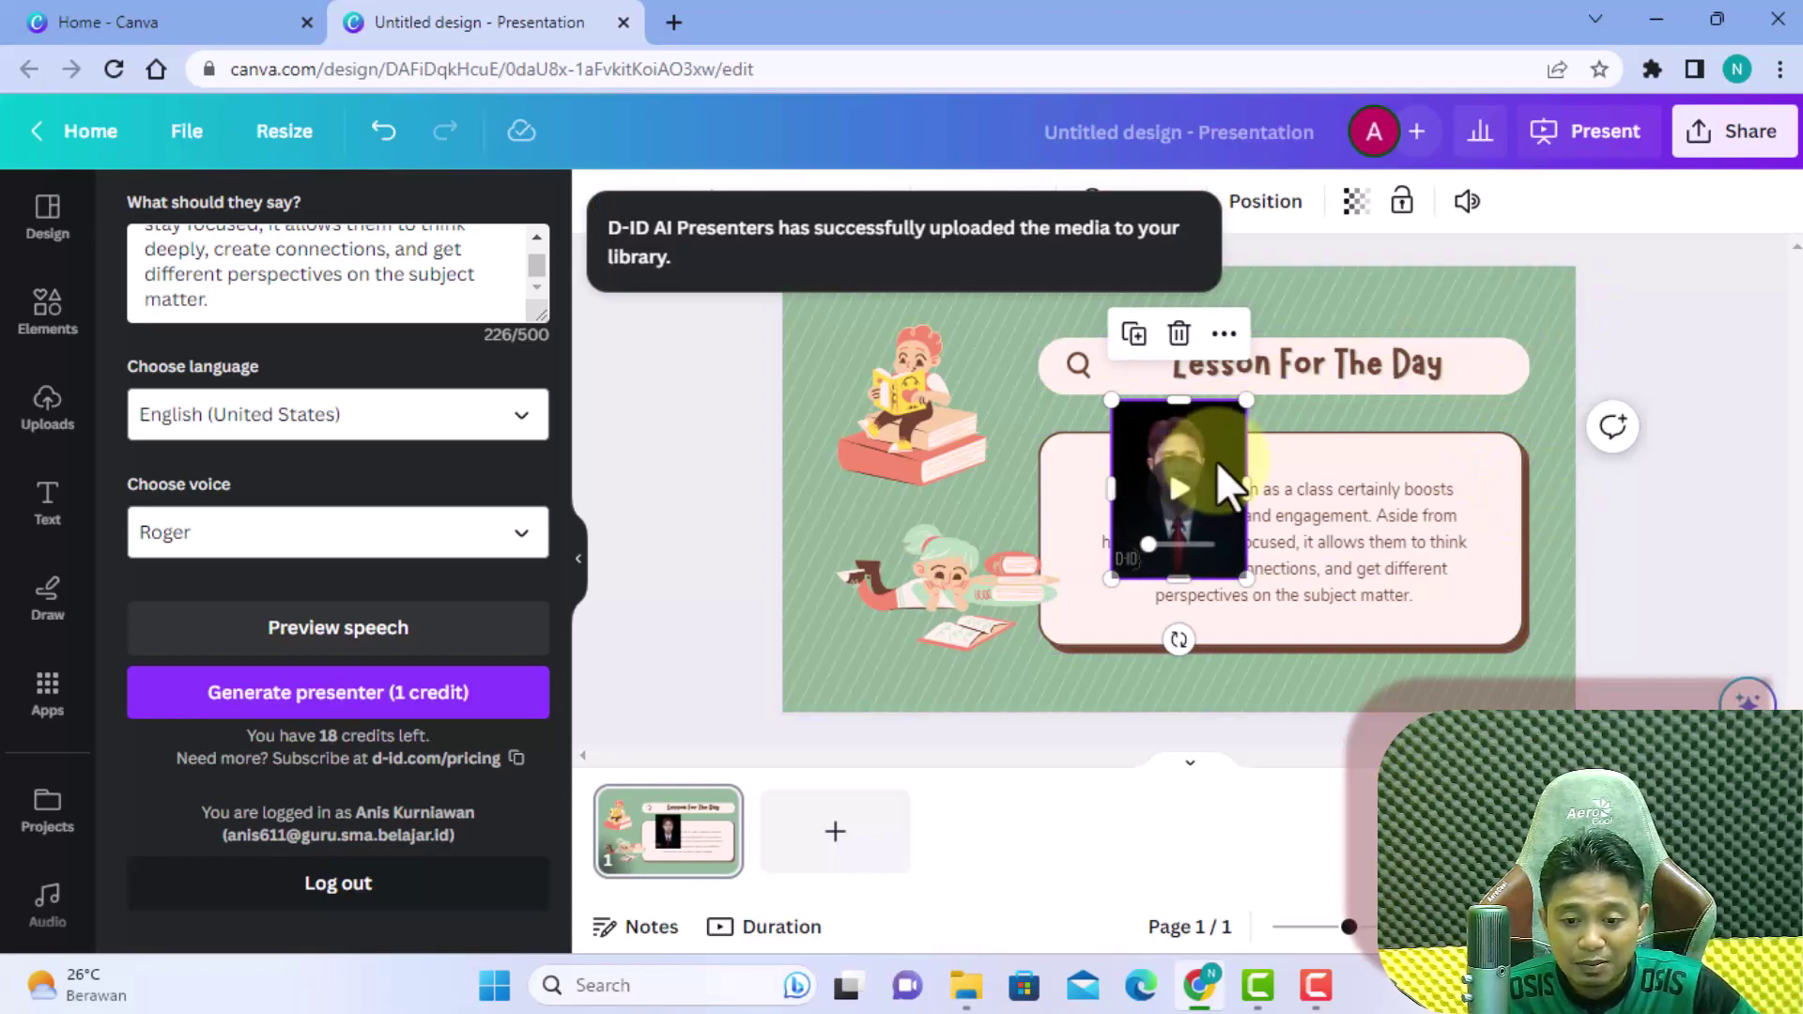
Step: Move the presenter video to the slide's lower-left corner and enlarge it beside the paragraph
drag(1209, 450, 1015, 588)
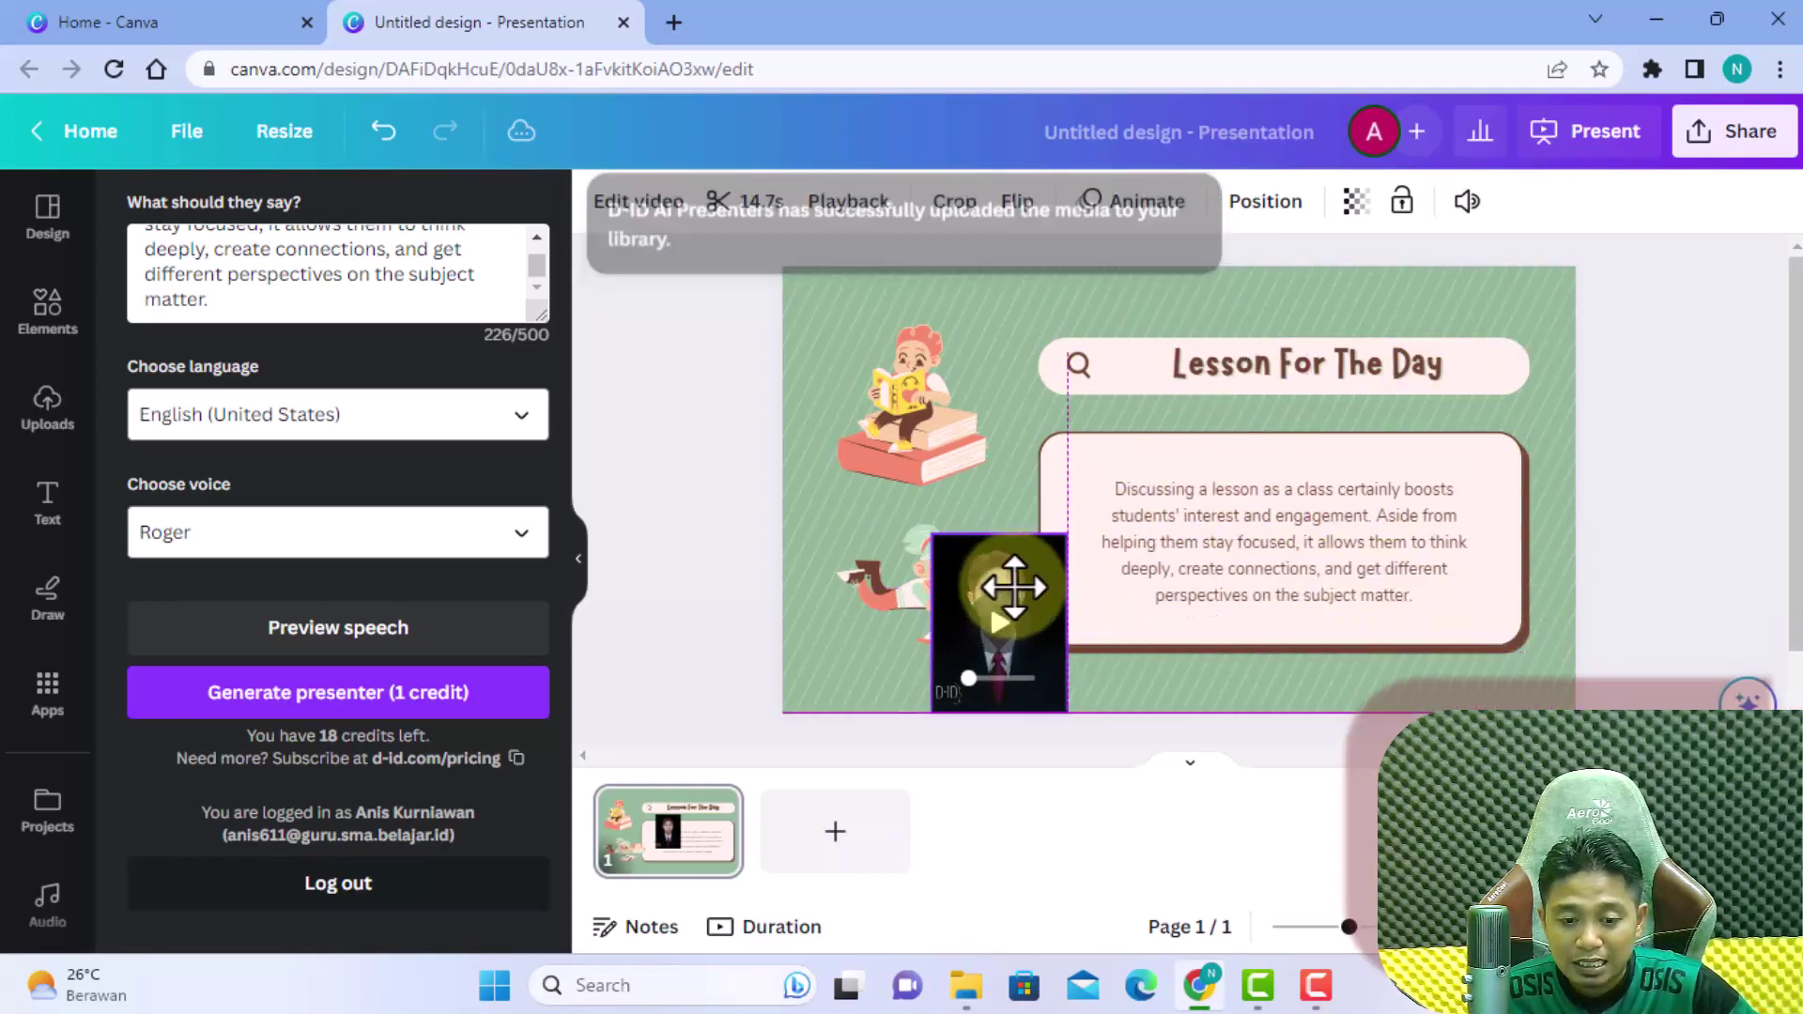
drag(1014, 587, 883, 574)
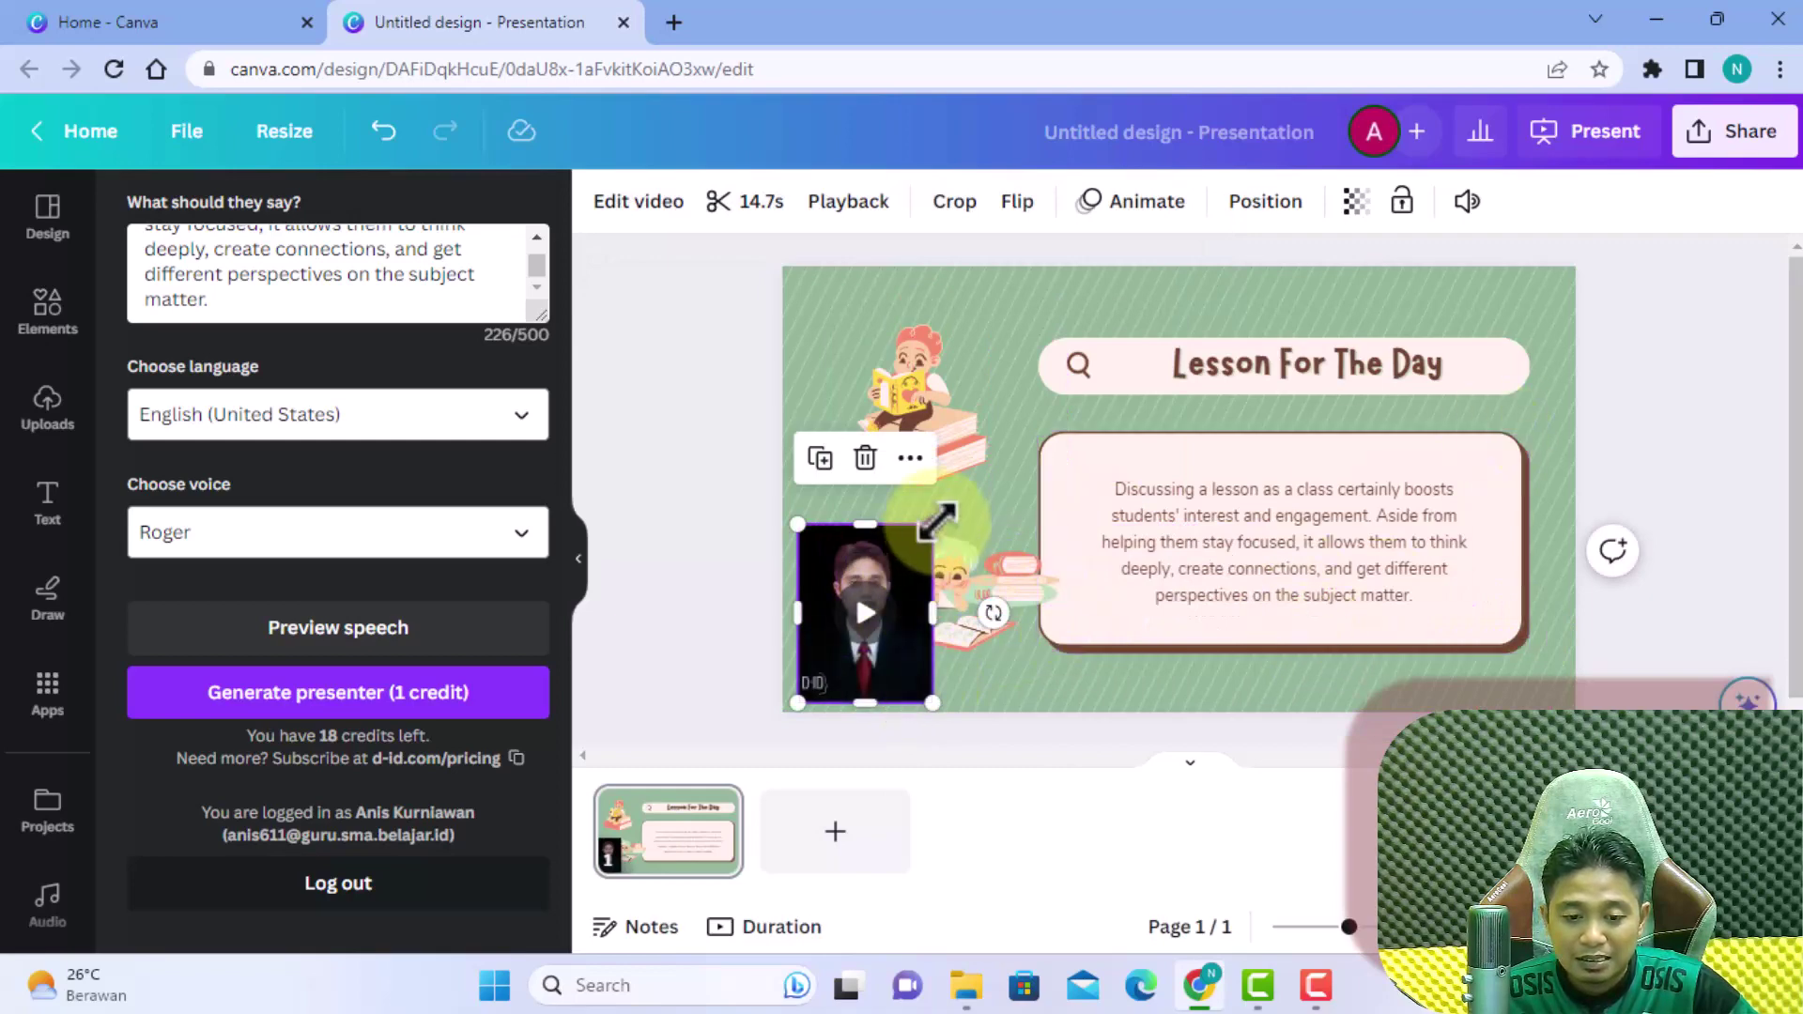
drag(936, 520, 1022, 379)
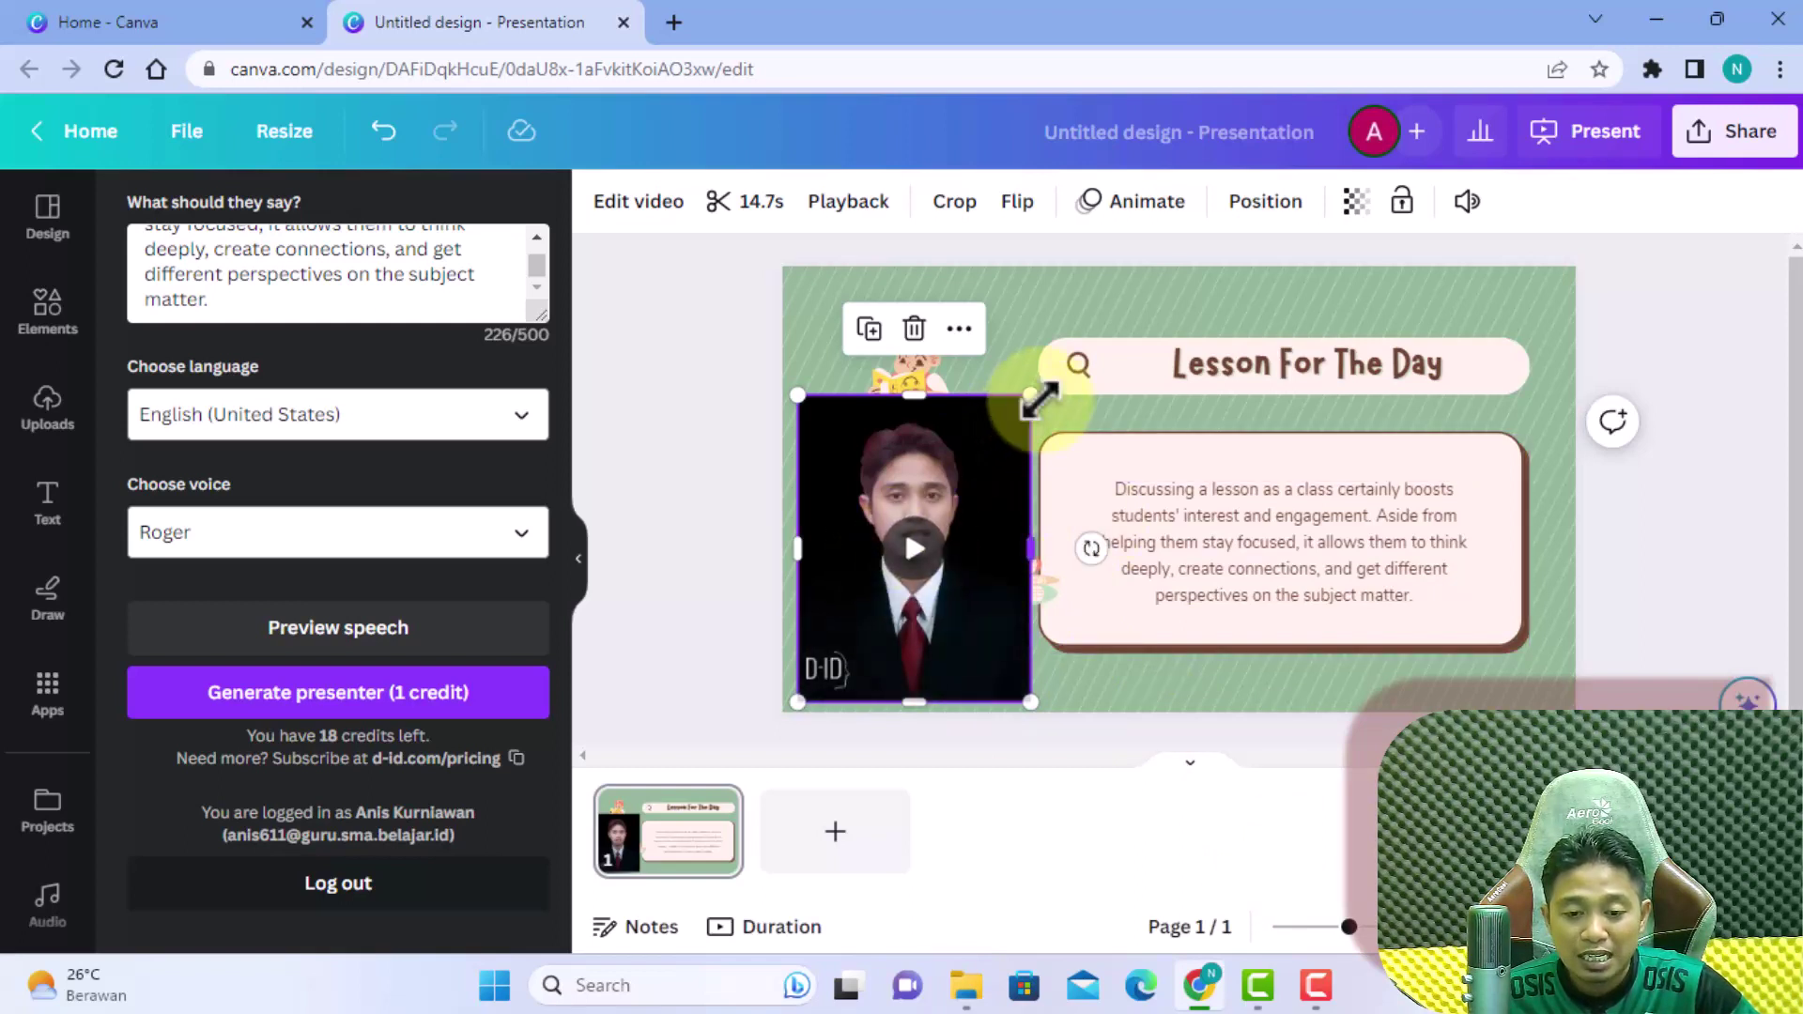
drag(1032, 395, 1097, 312)
click(1344, 540)
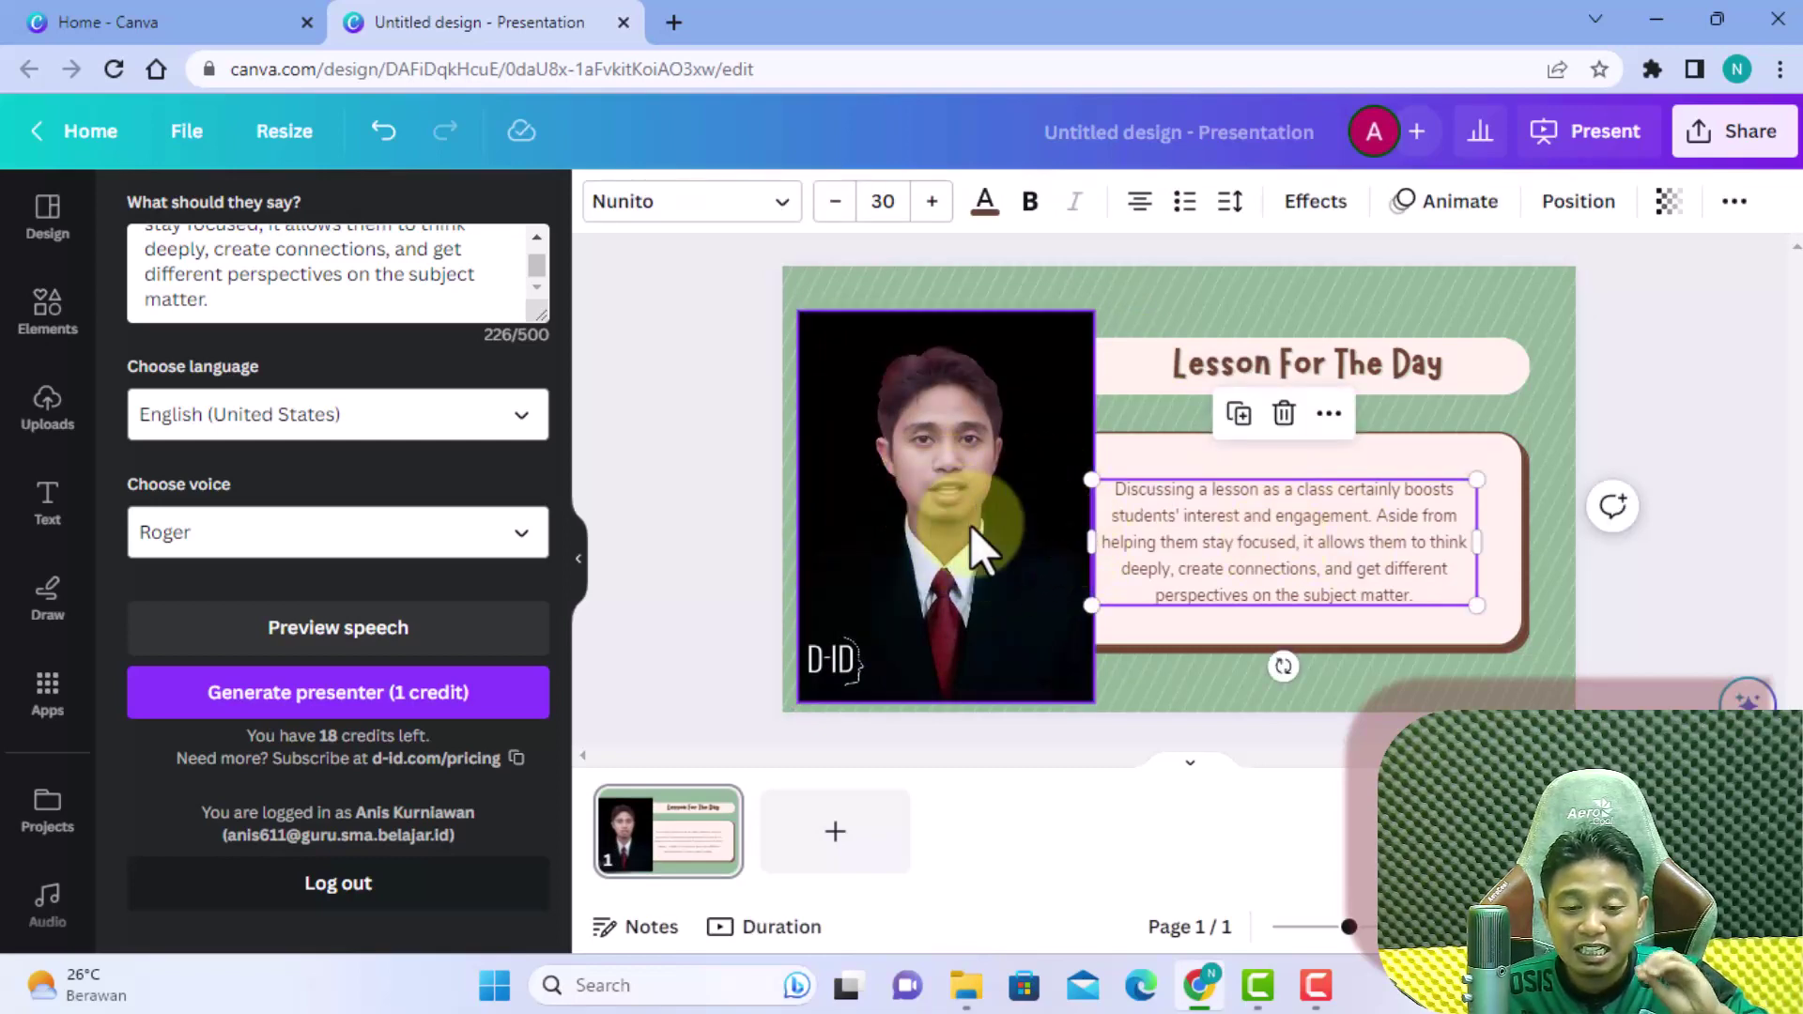
scroll(470, 471, up, 5)
scroll(469, 470, up, 5)
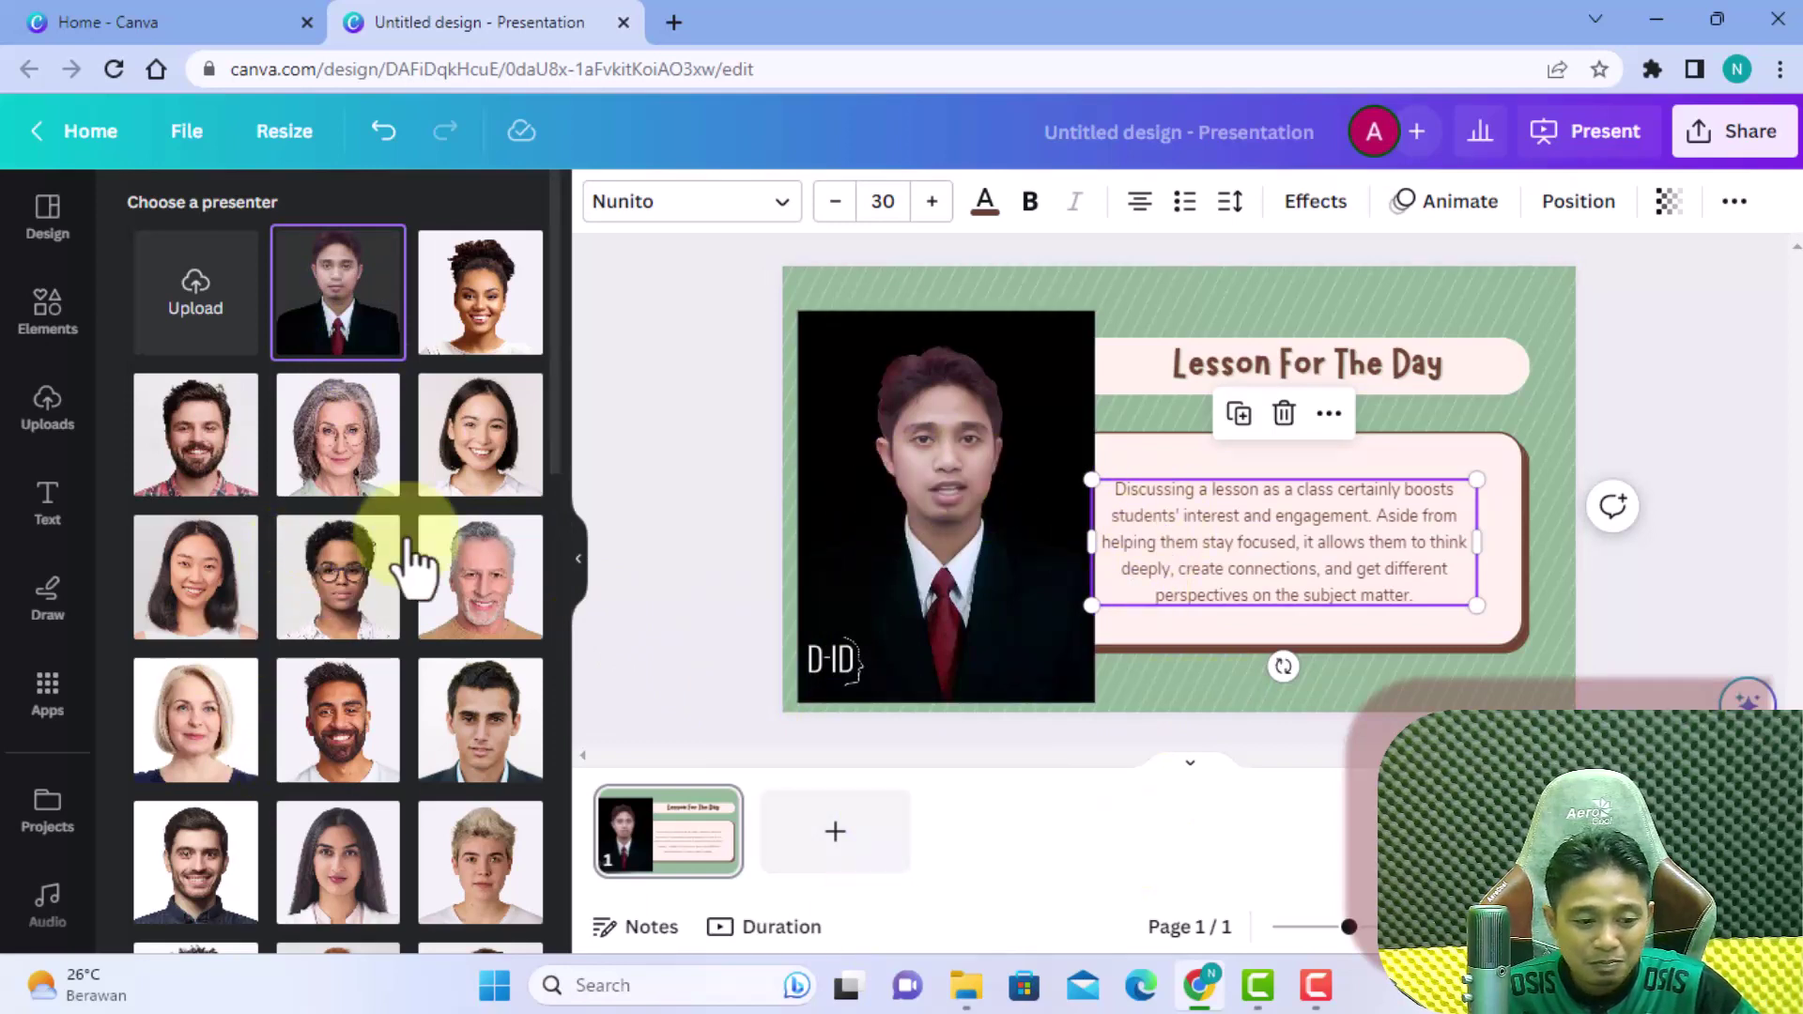
click(1607, 137)
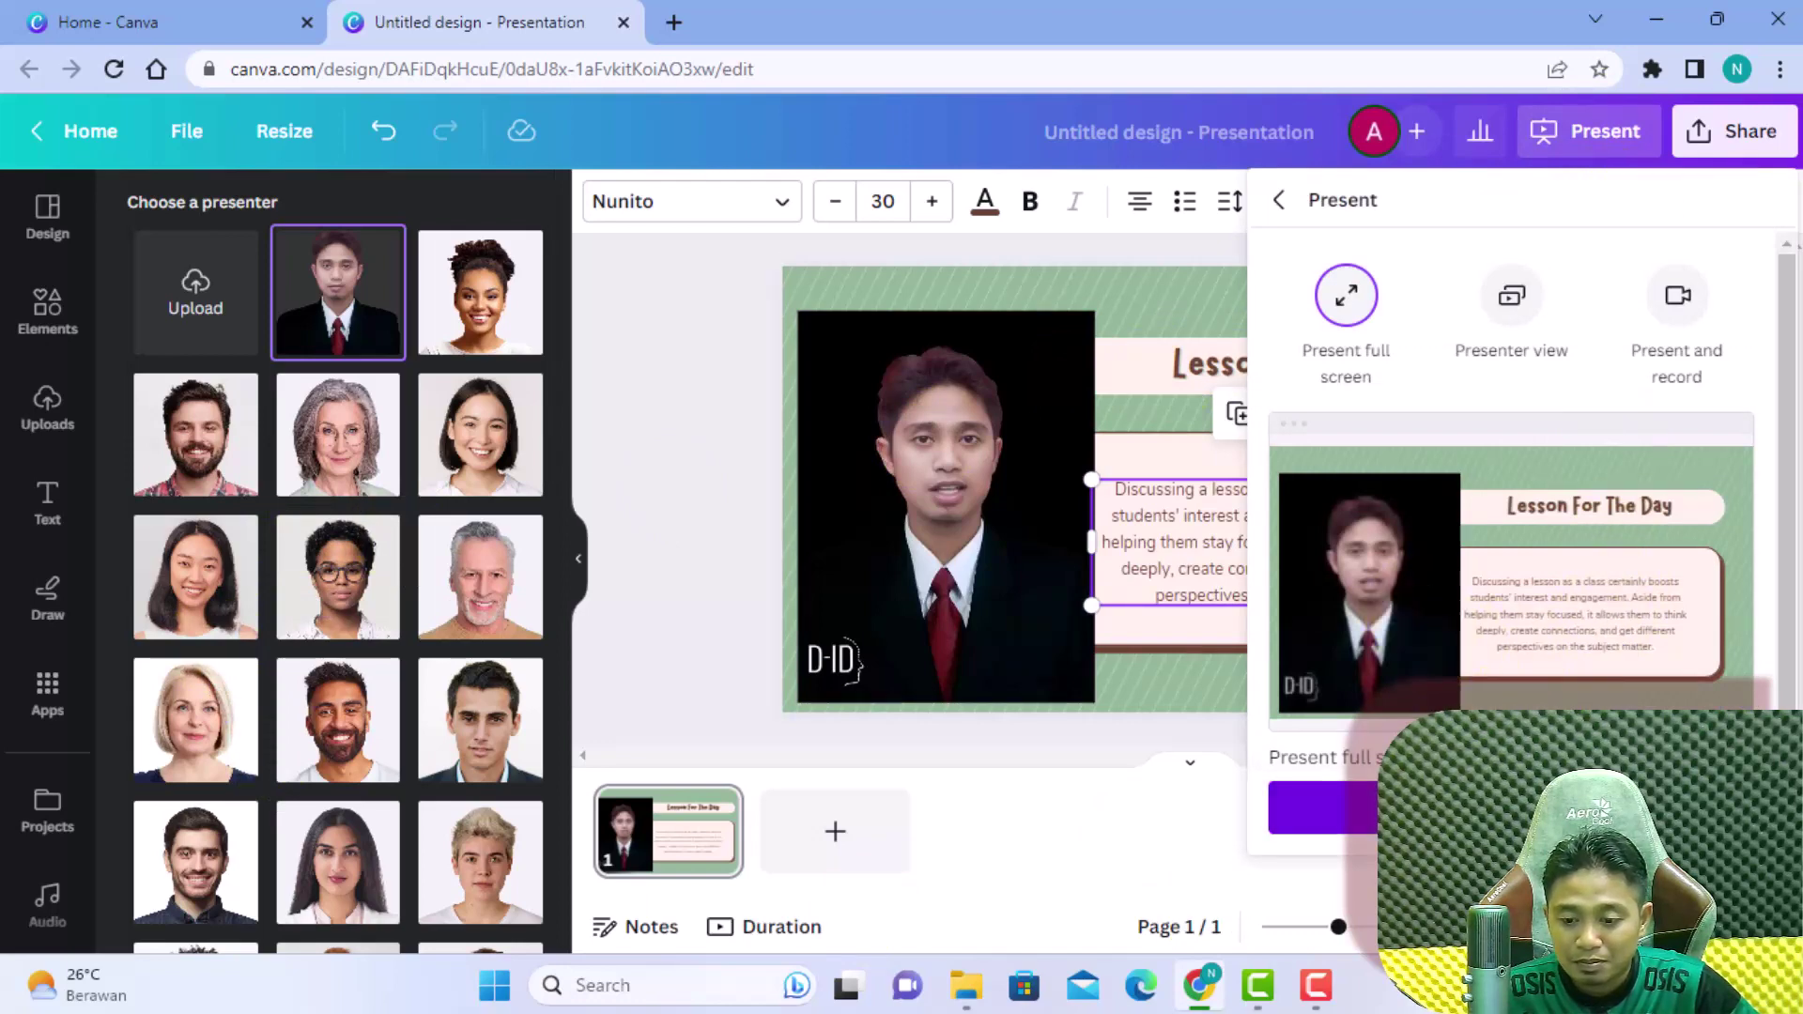
click(1324, 808)
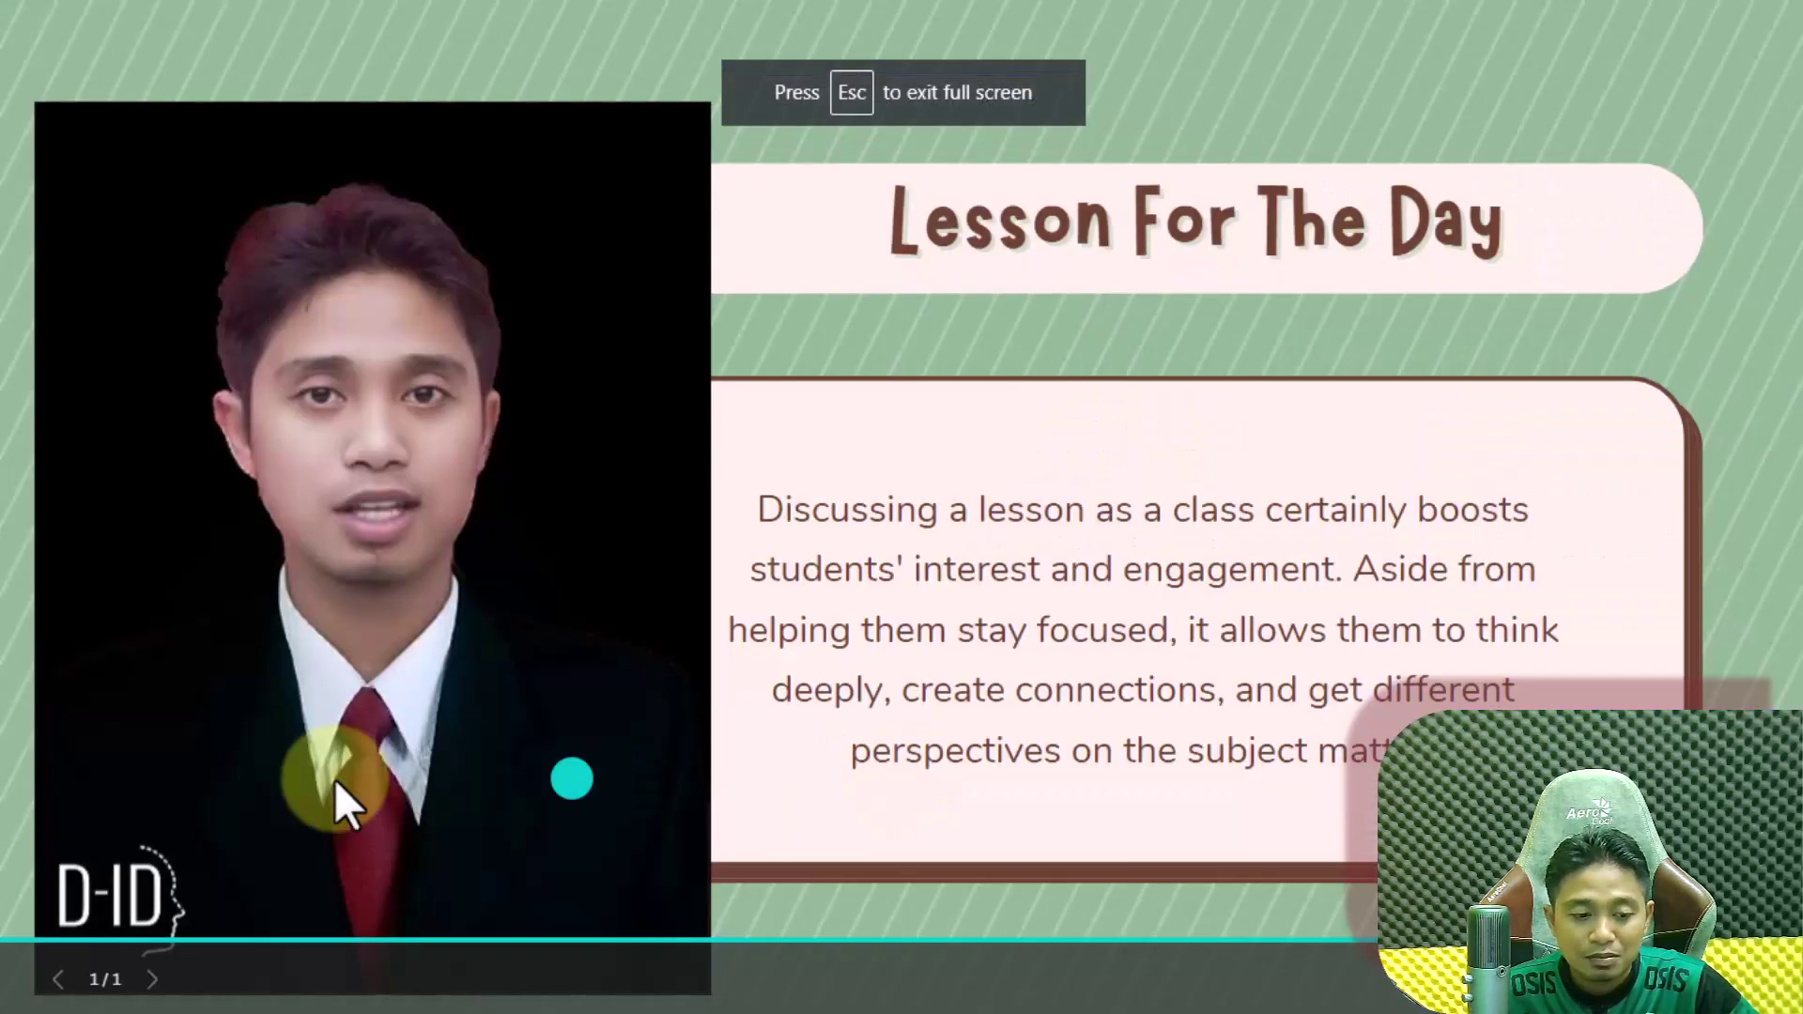
click(259, 786)
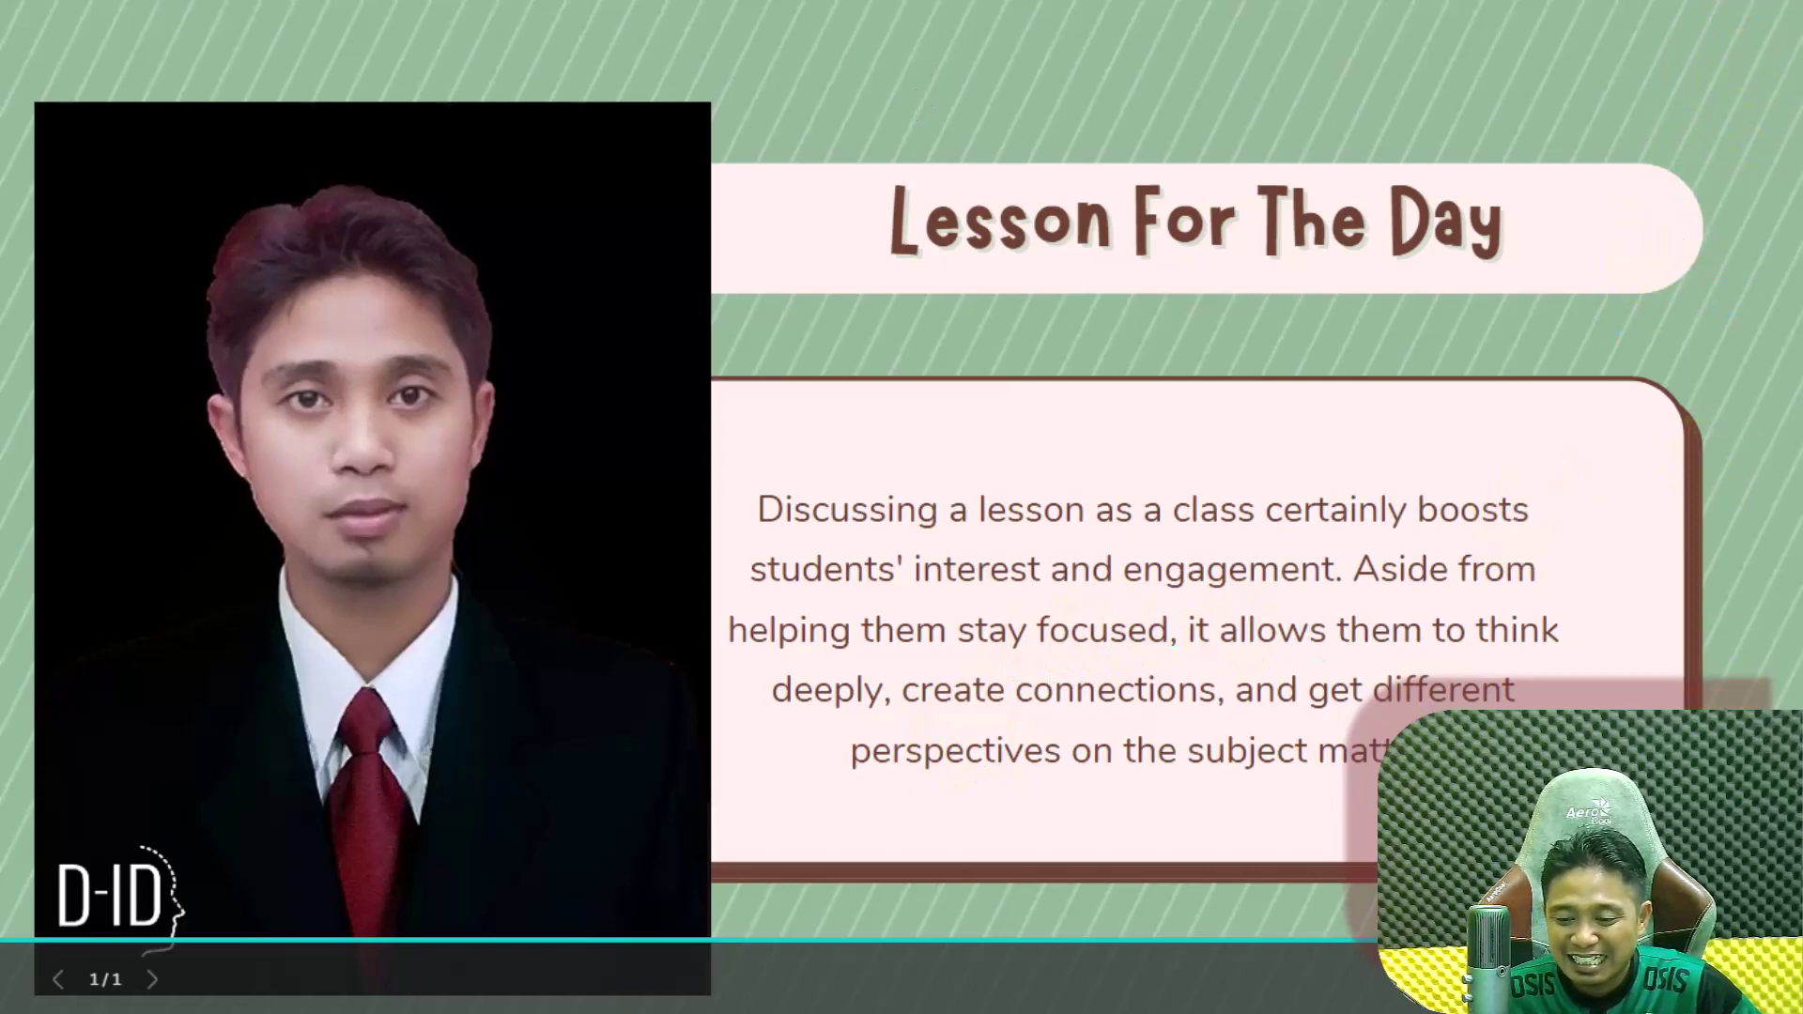
key(Escape)
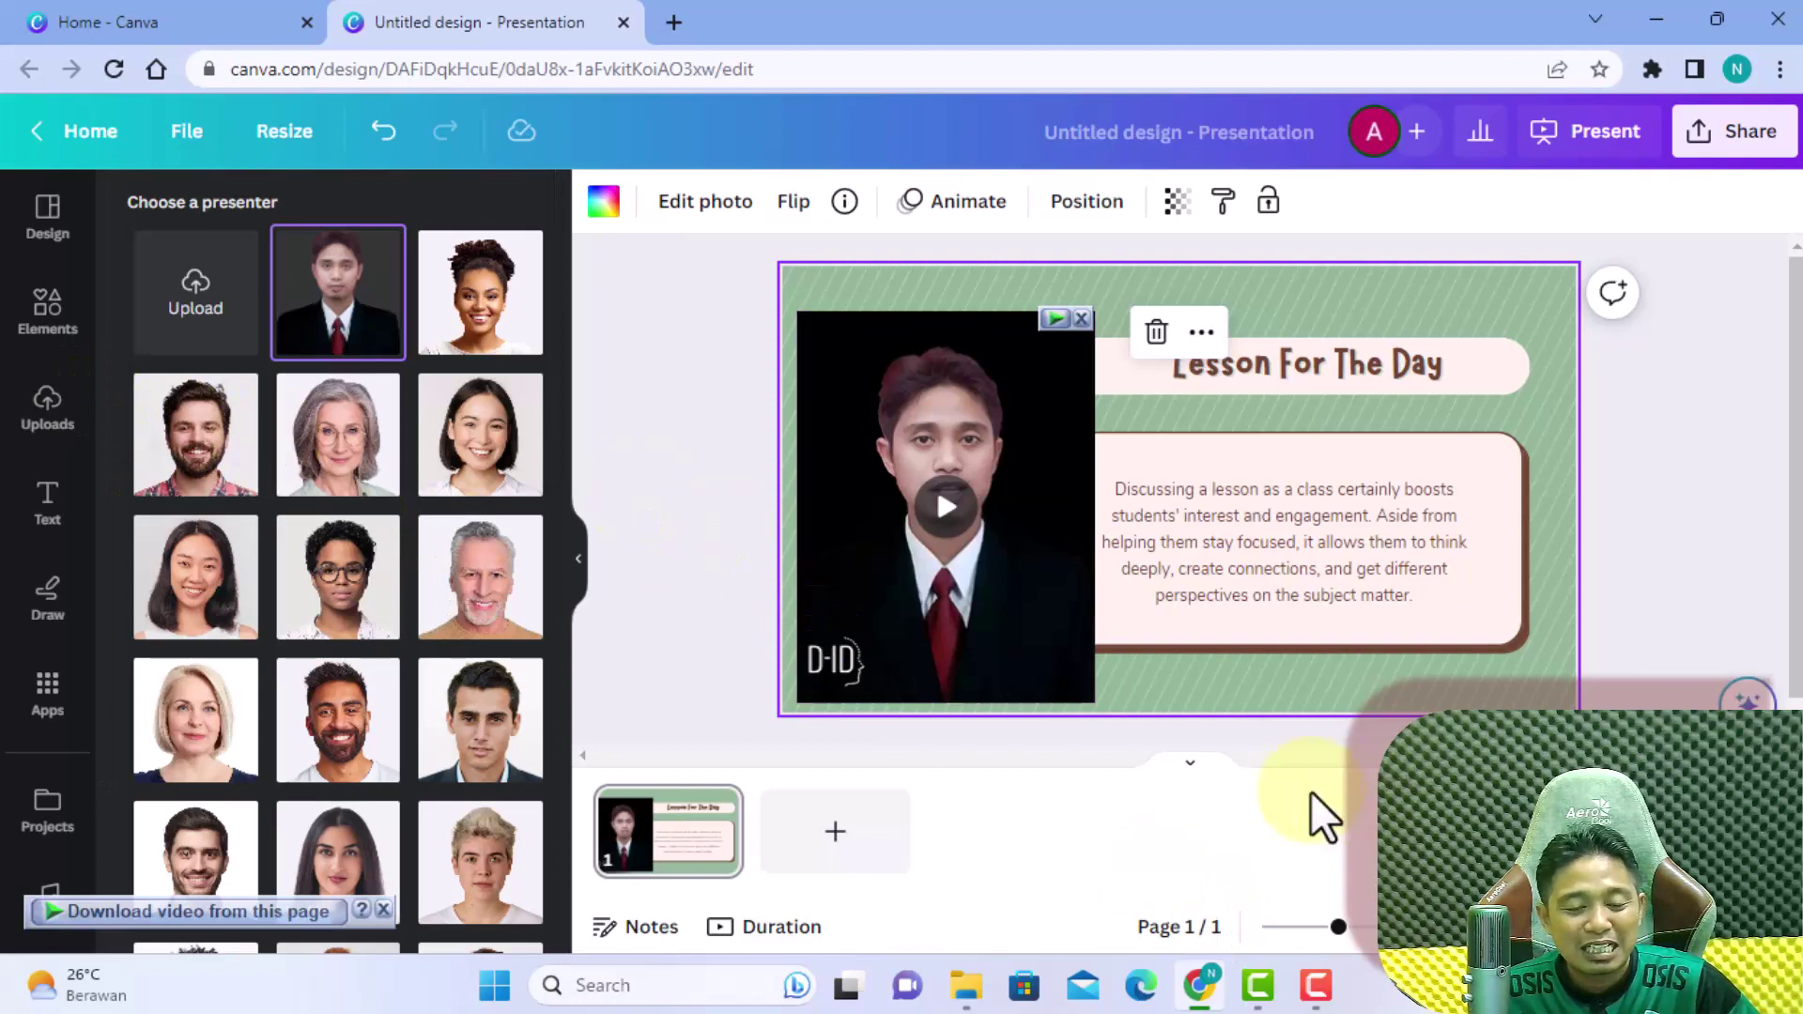
mouse_move(944, 508)
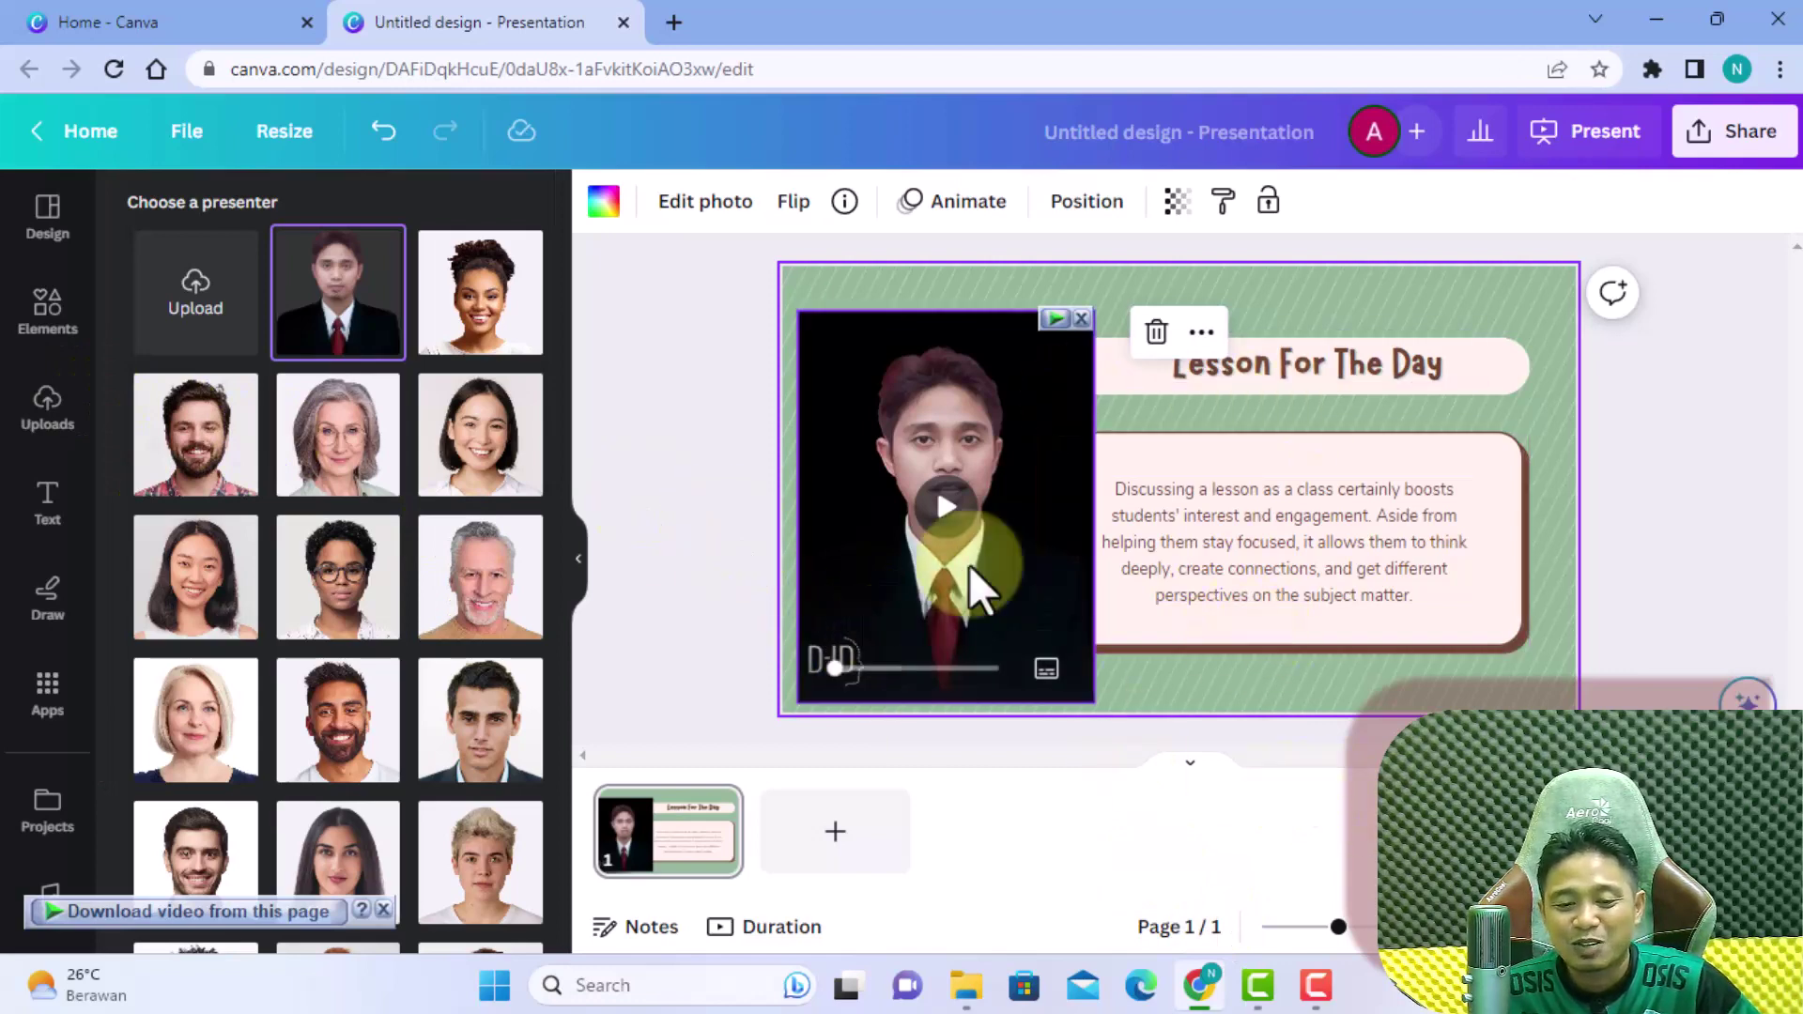
scroll(455, 825, down, 5)
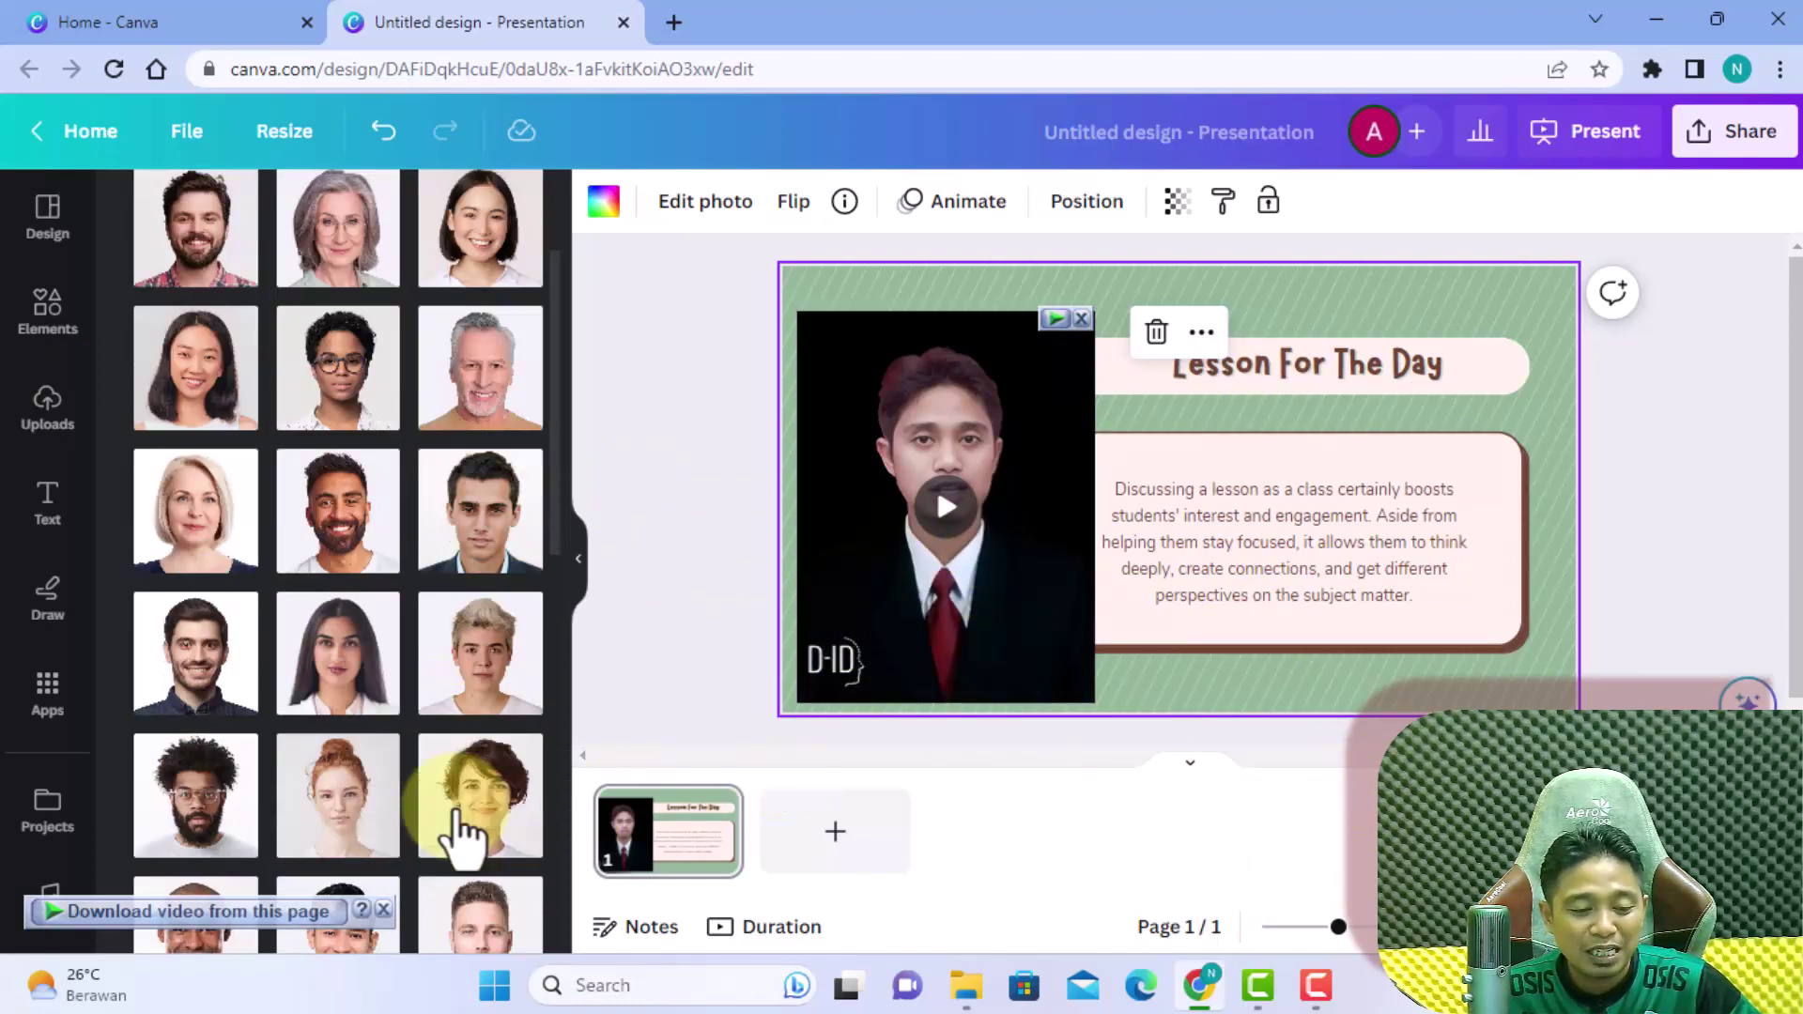
scroll(455, 824, down, 3)
scroll(455, 824, down, 2)
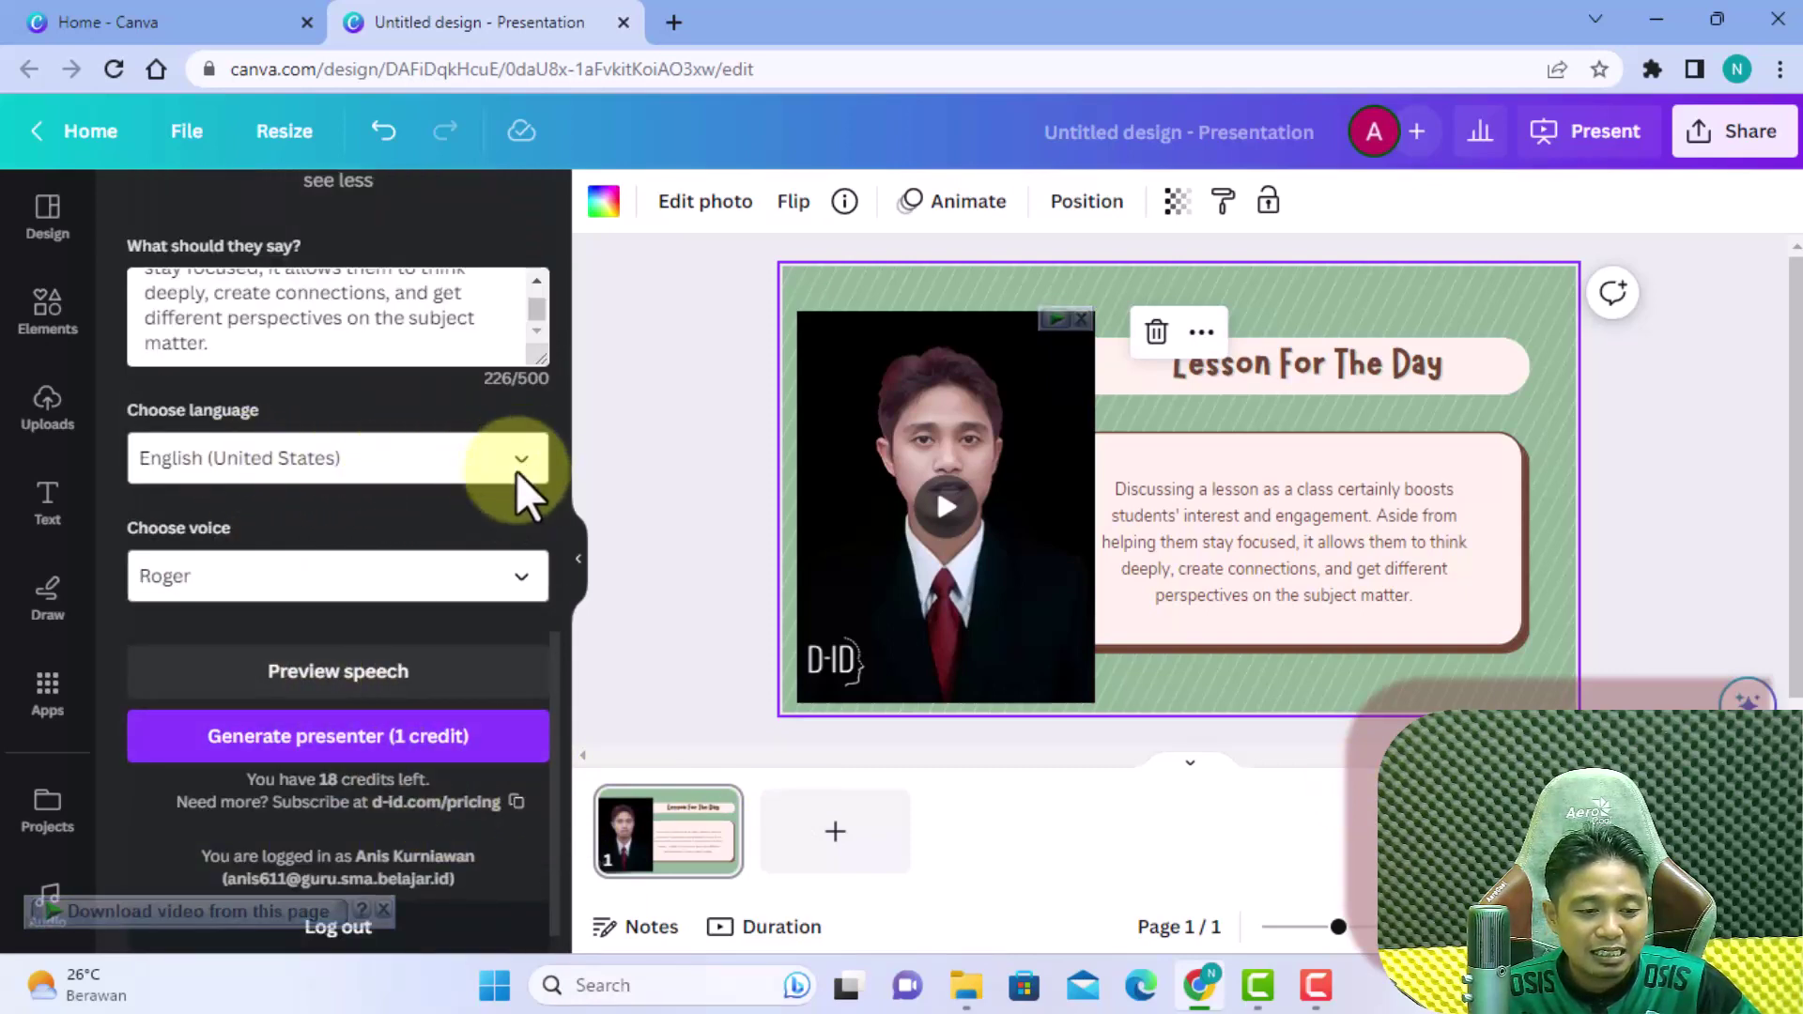
click(519, 579)
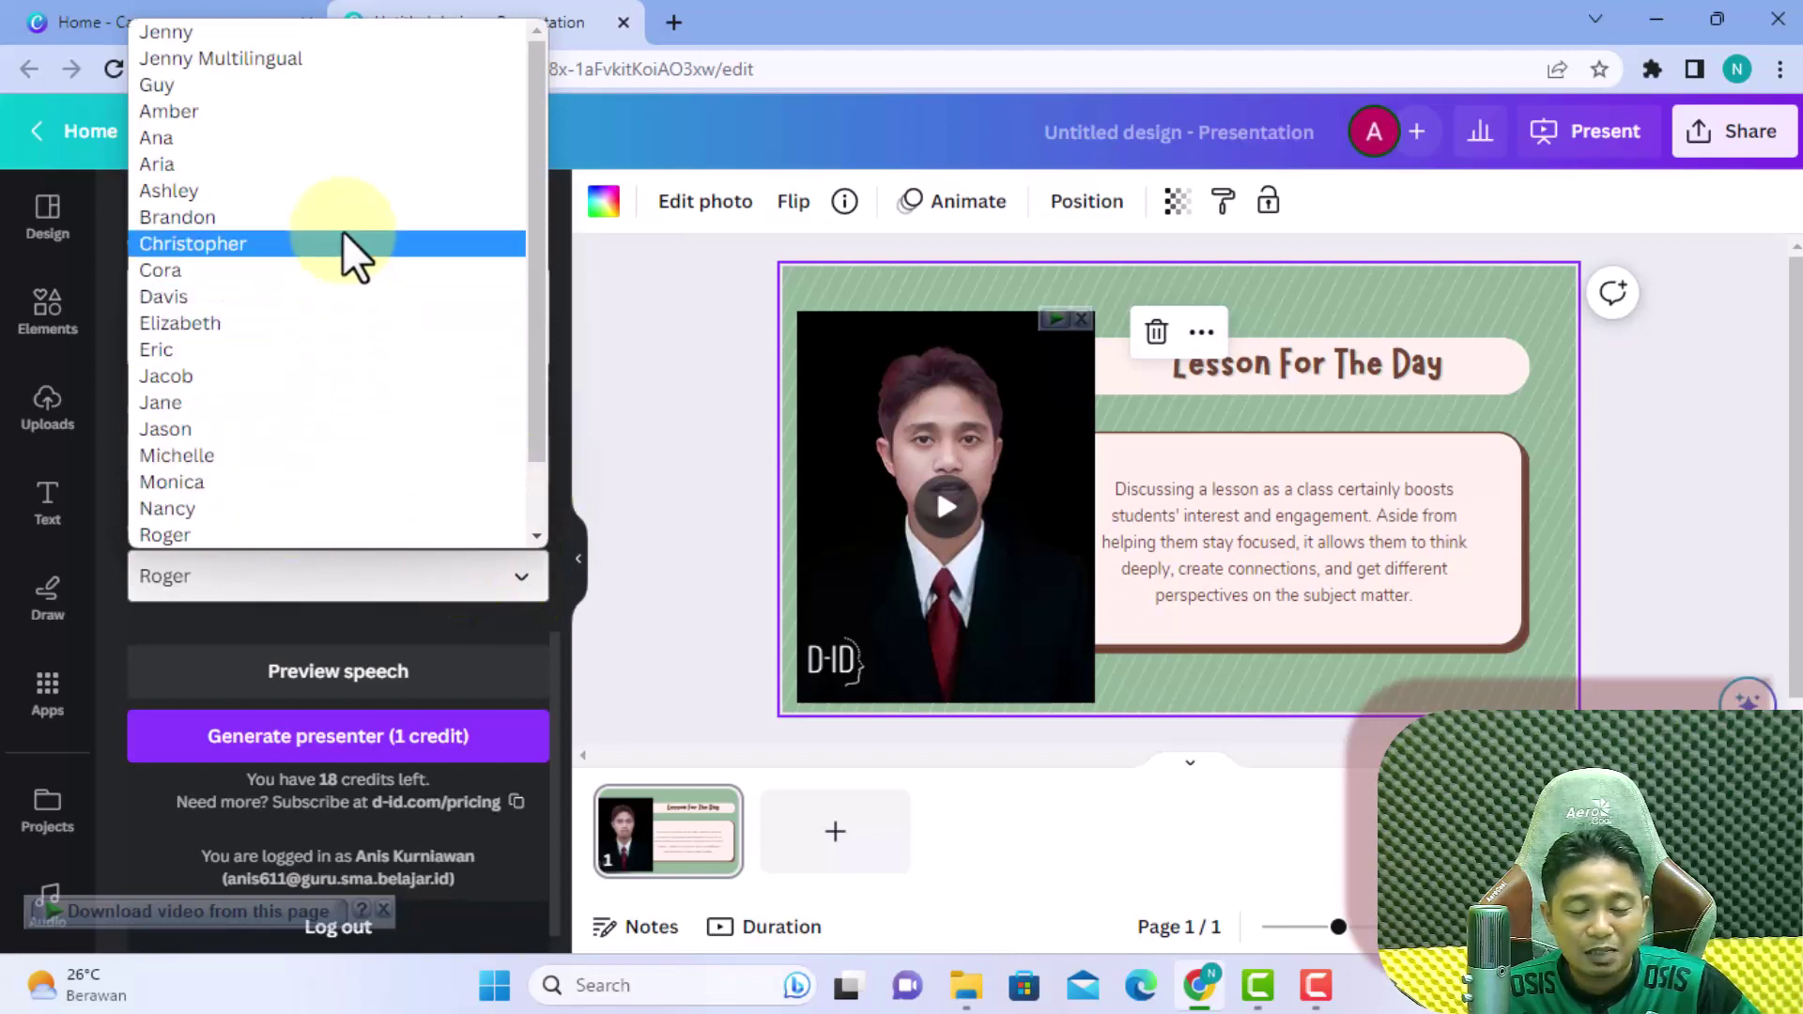
click(665, 480)
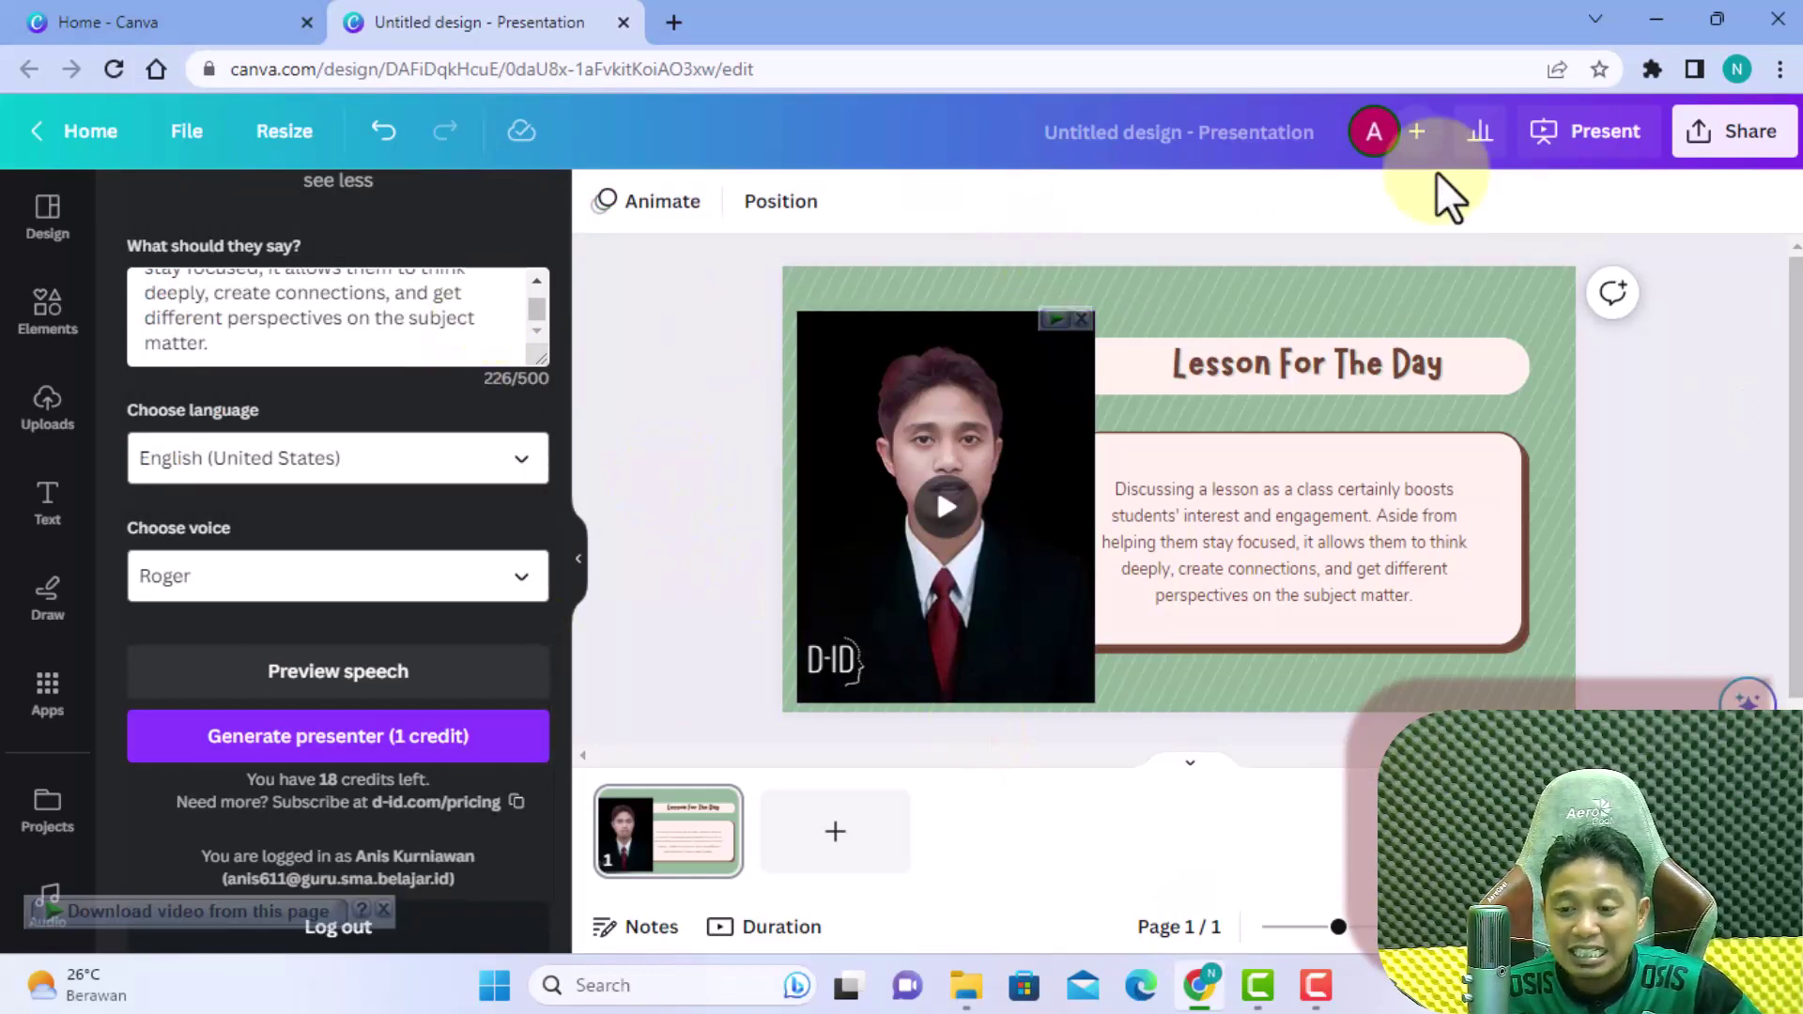
Step: Download the slide as a 1080p MP4 video and close the download panel
click(1724, 151)
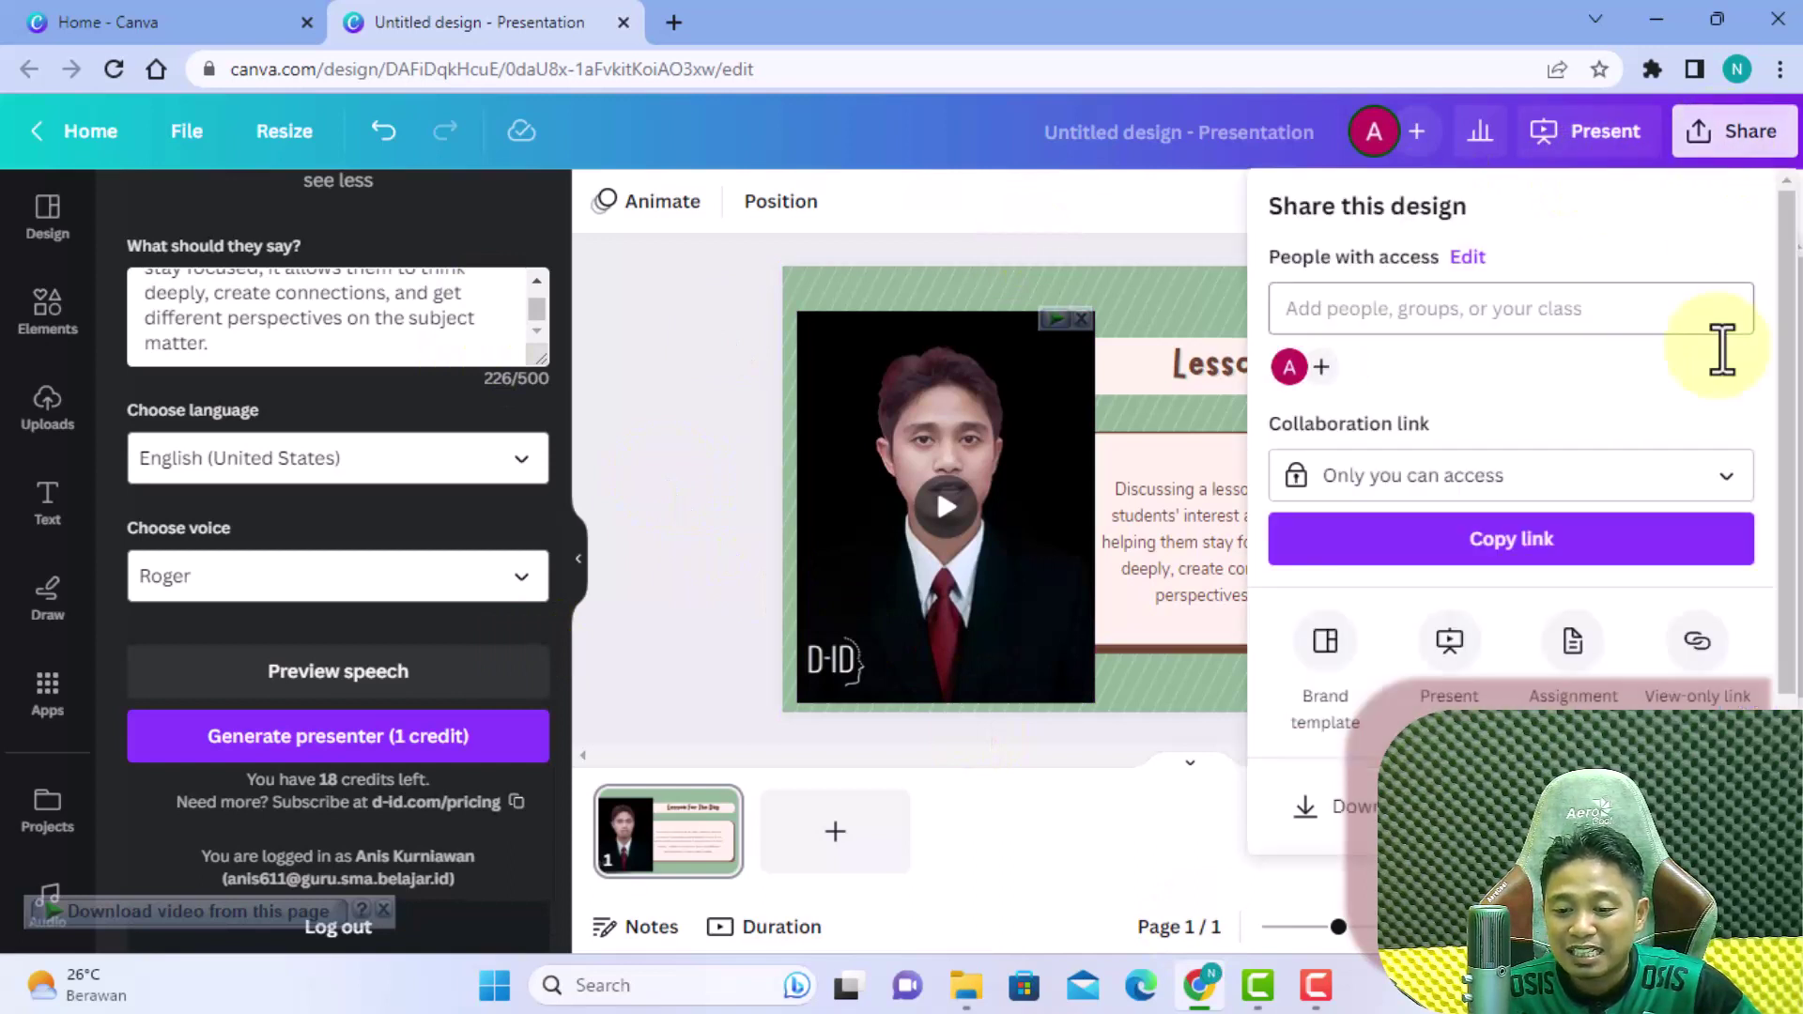
scroll(1567, 470, down, 2)
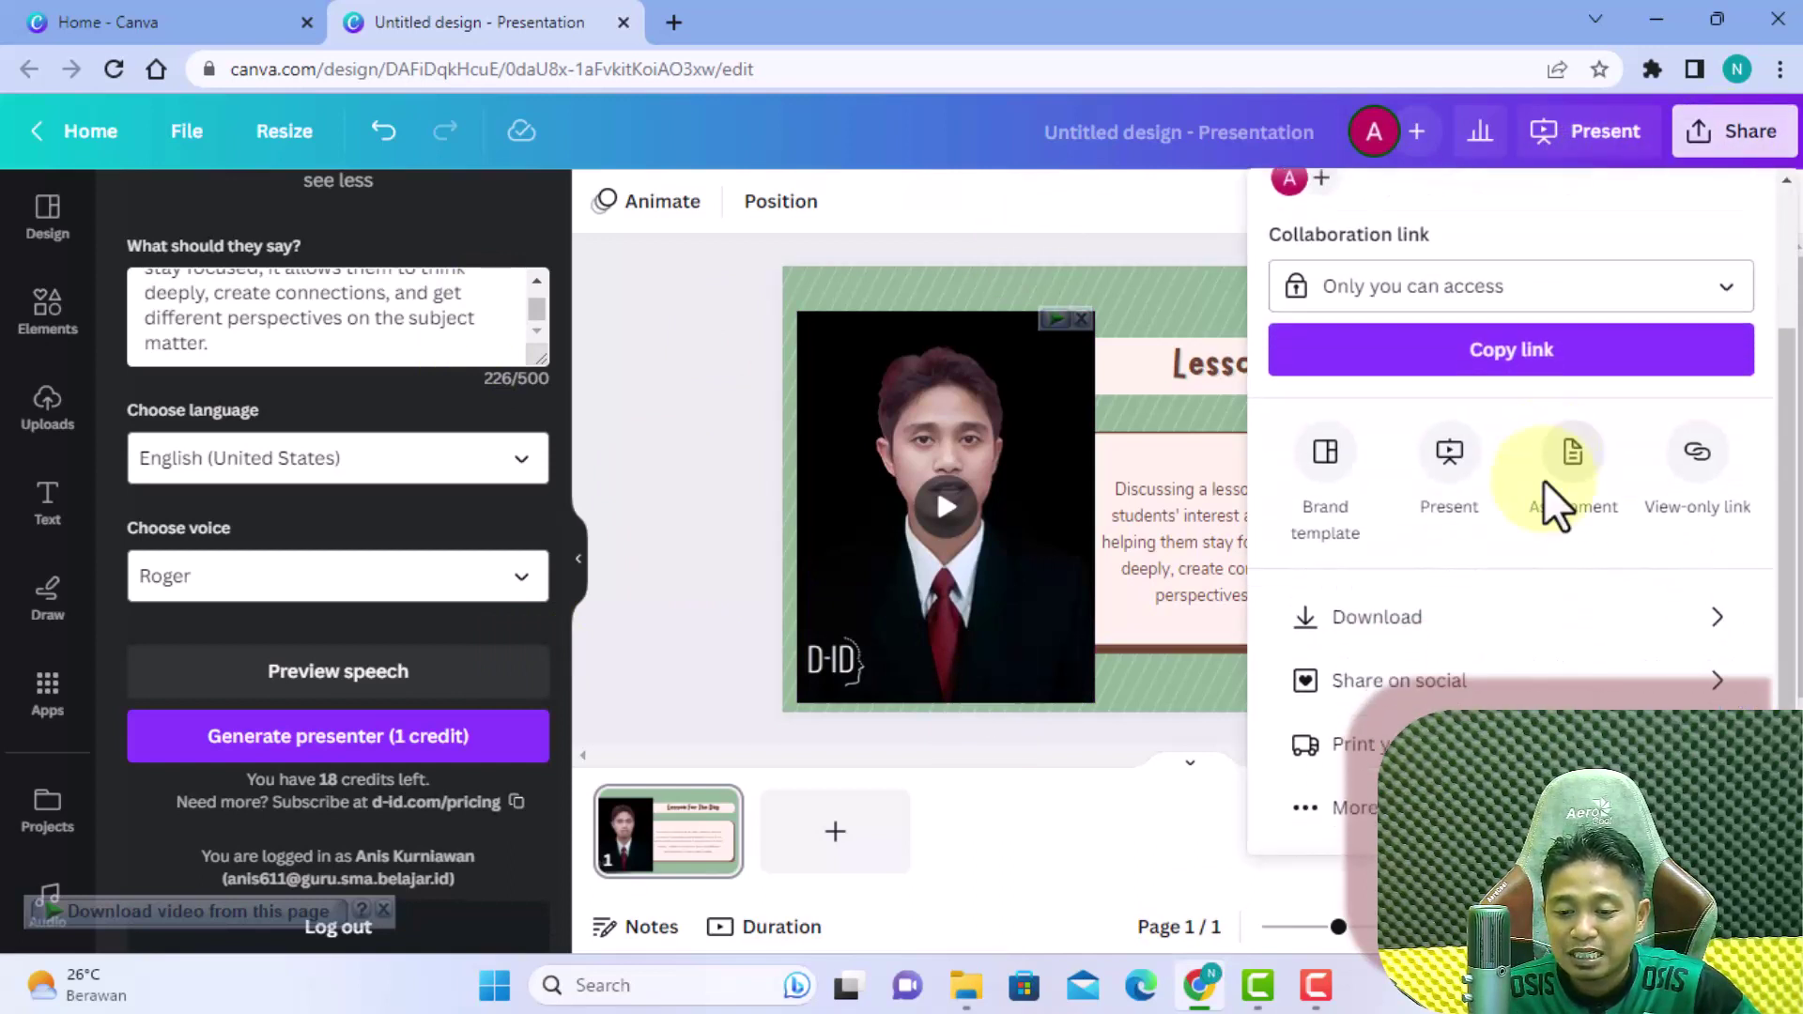
click(1402, 620)
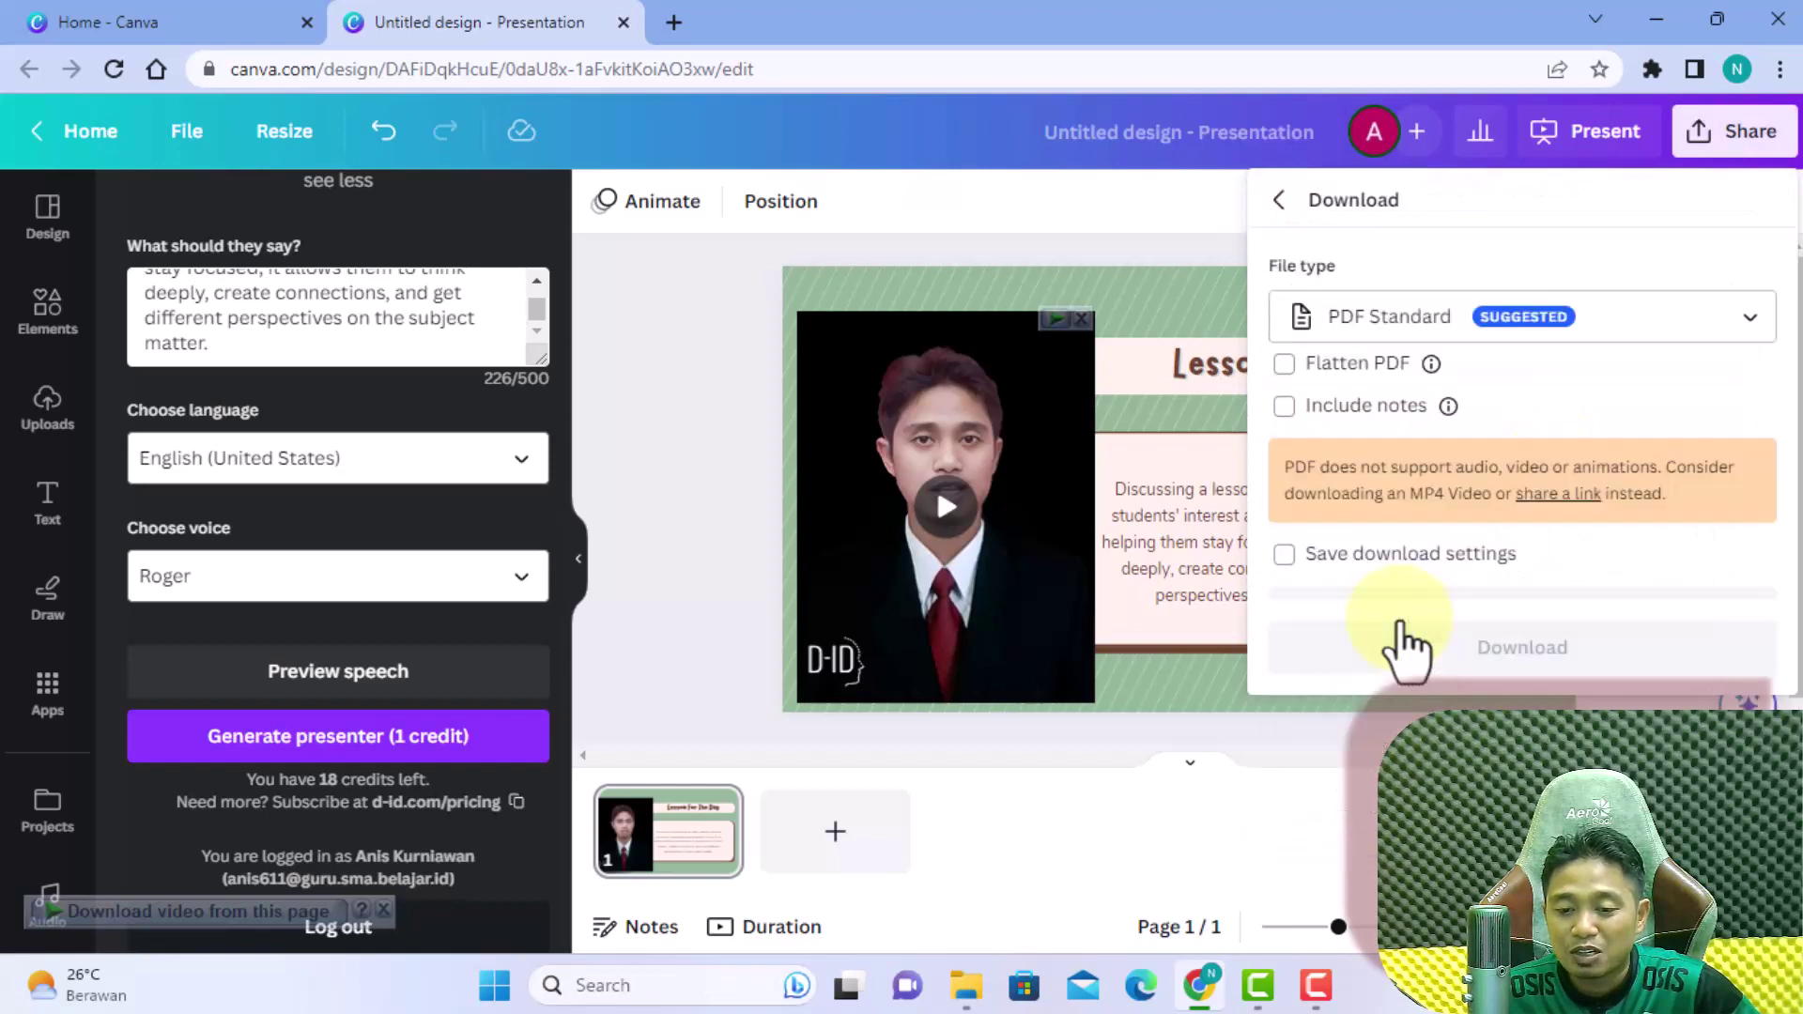
click(1703, 324)
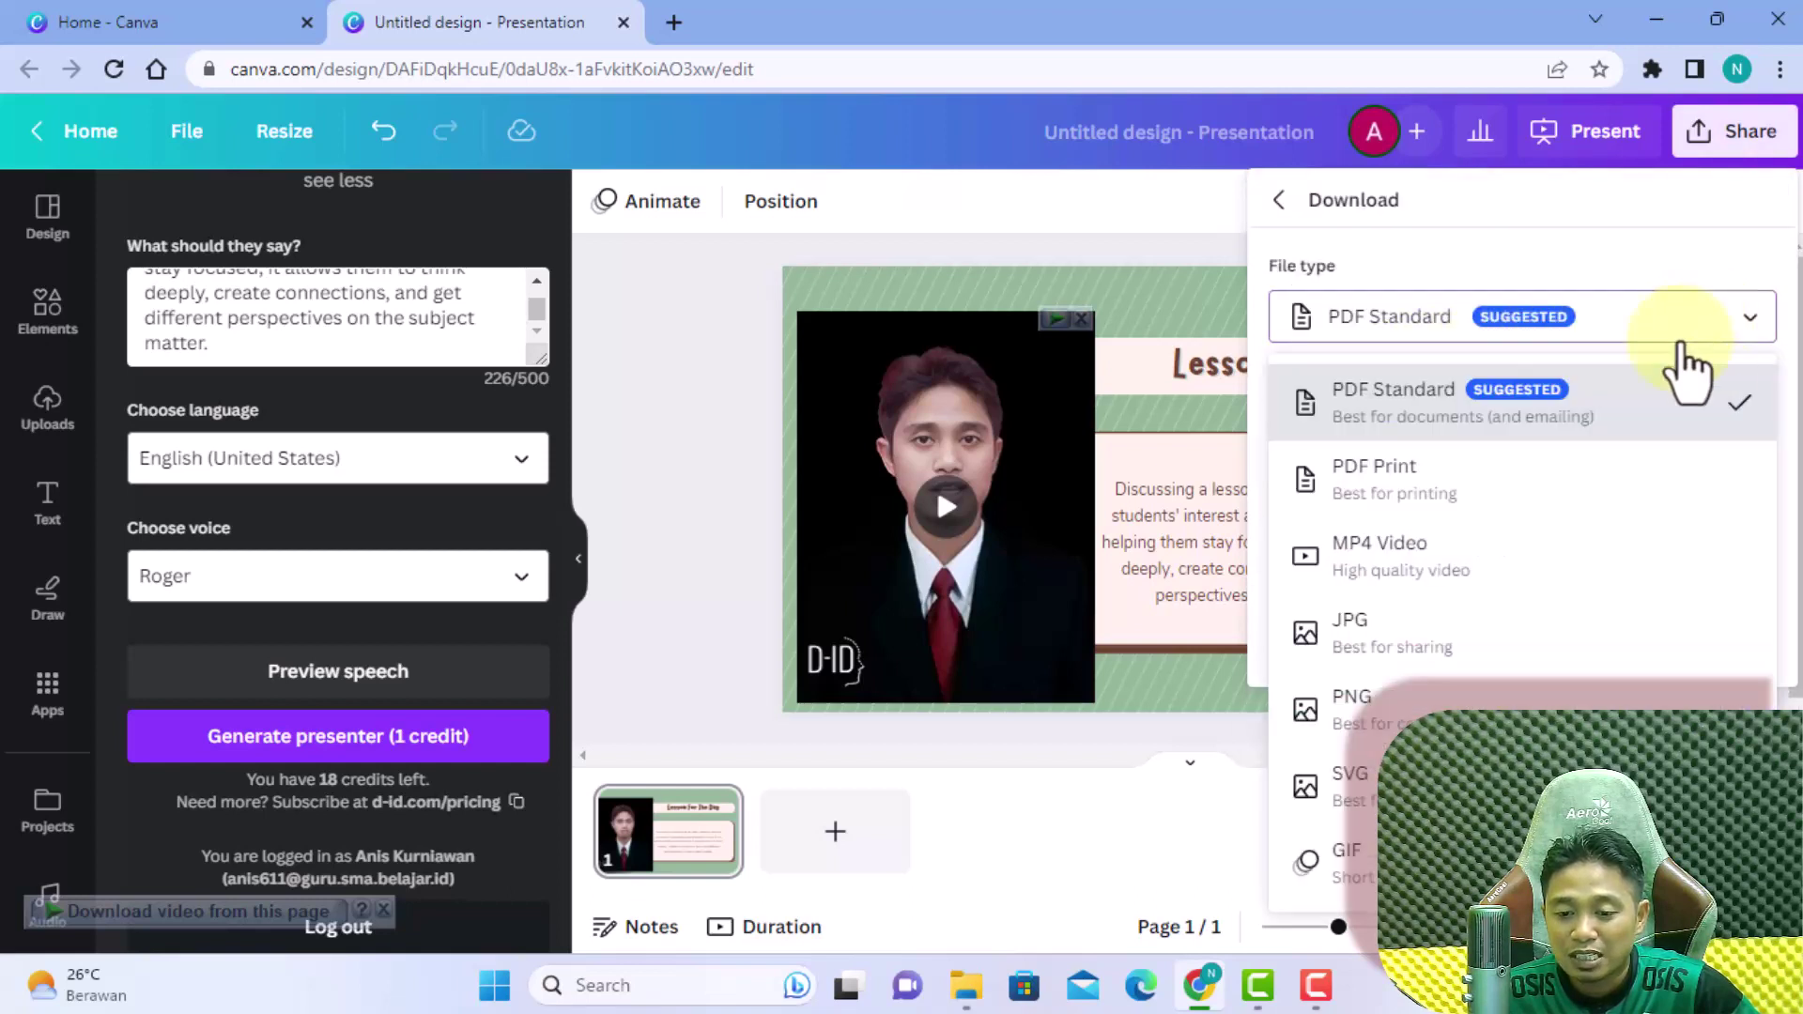
click(1408, 563)
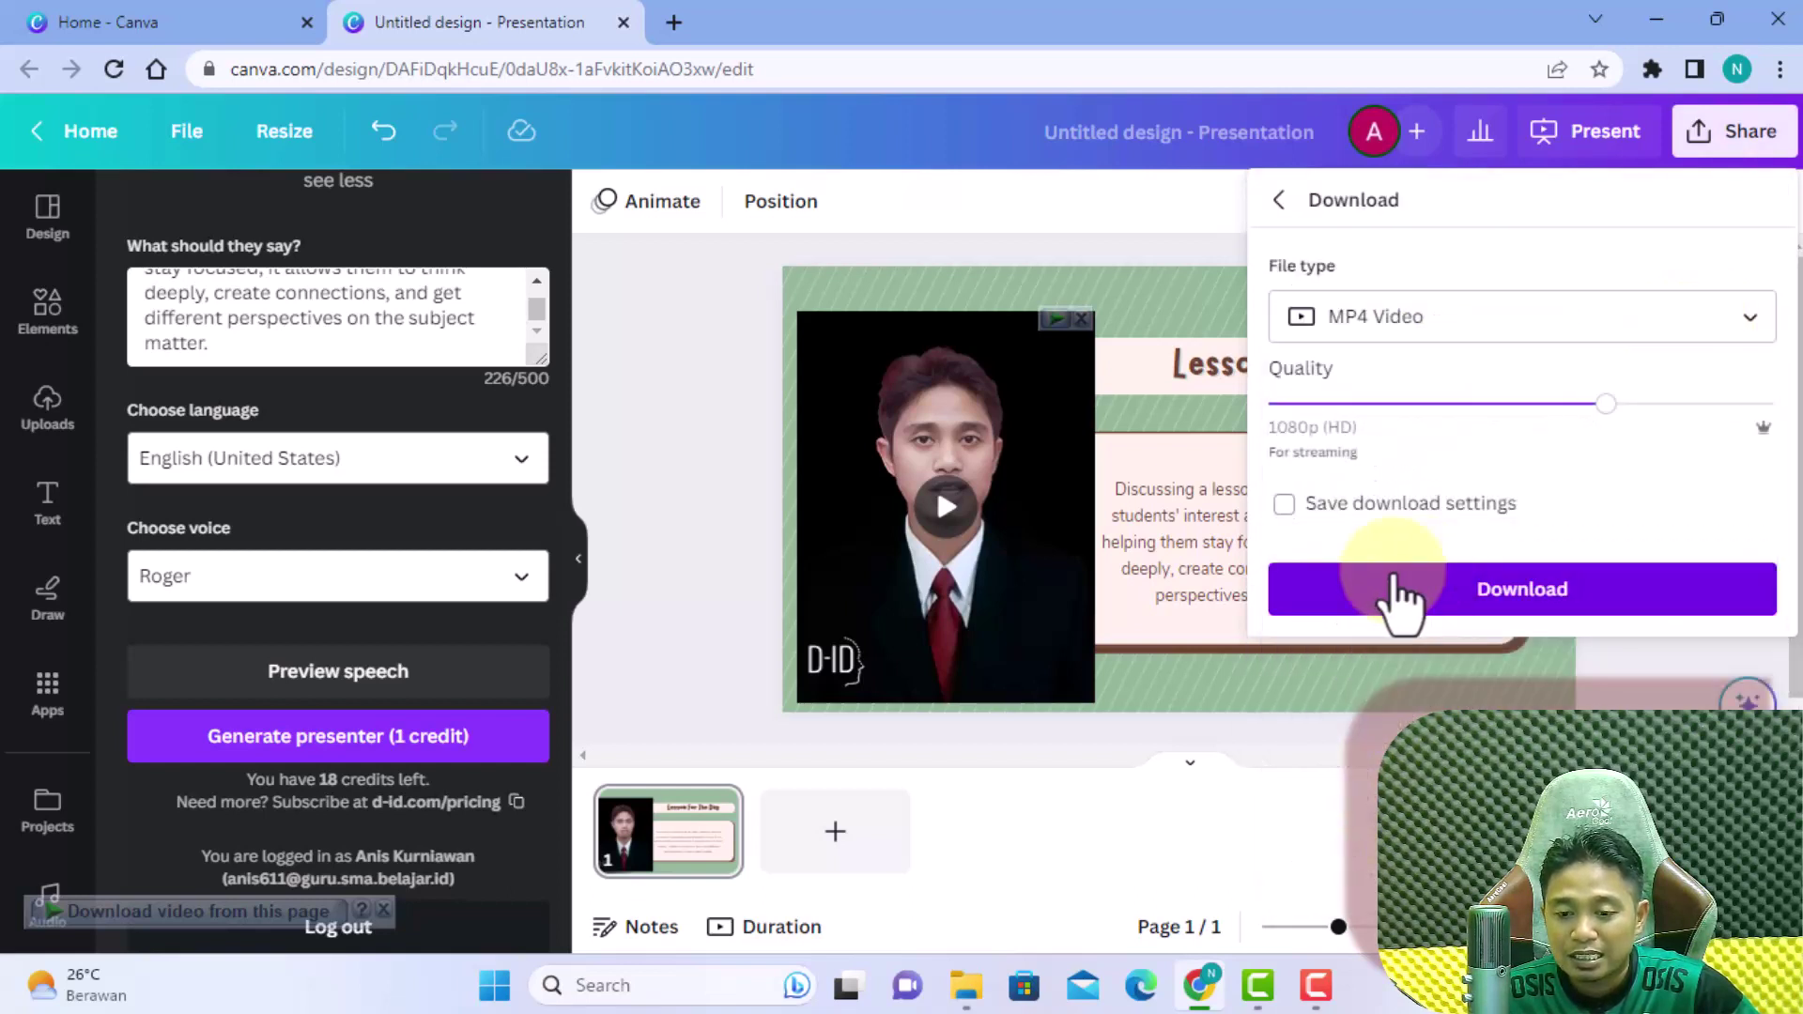
click(1529, 619)
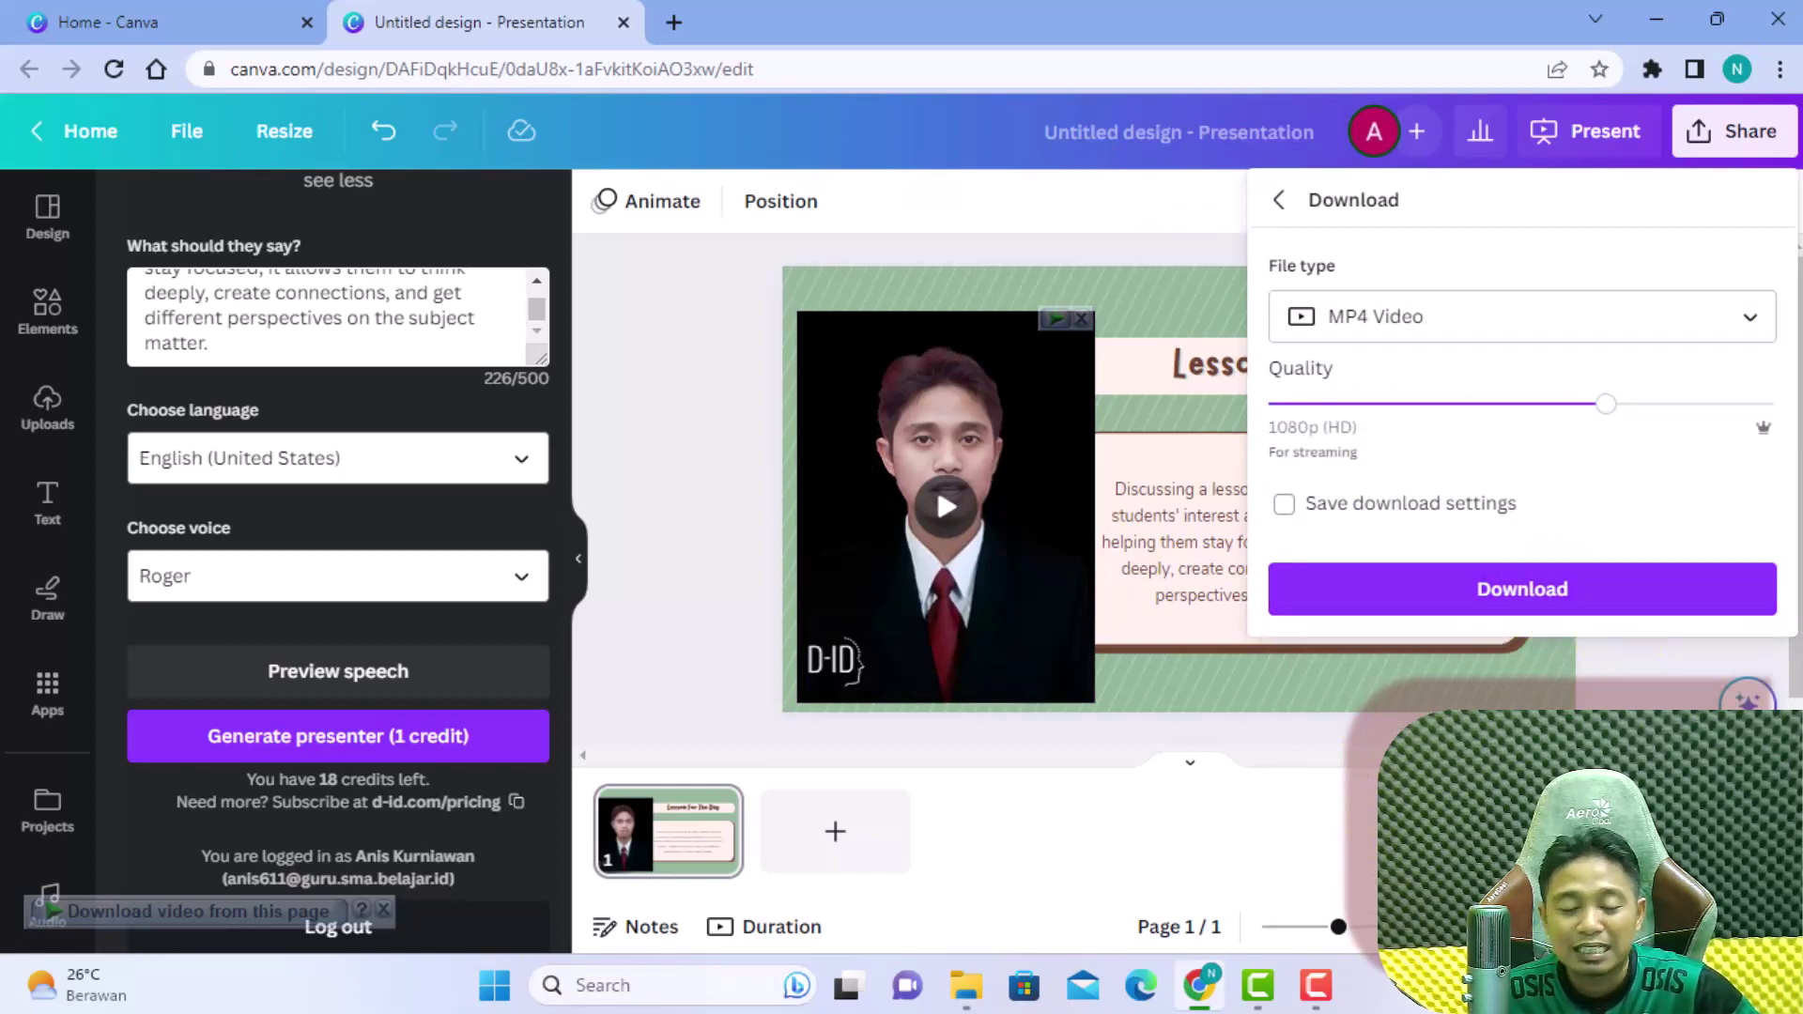
click(1632, 694)
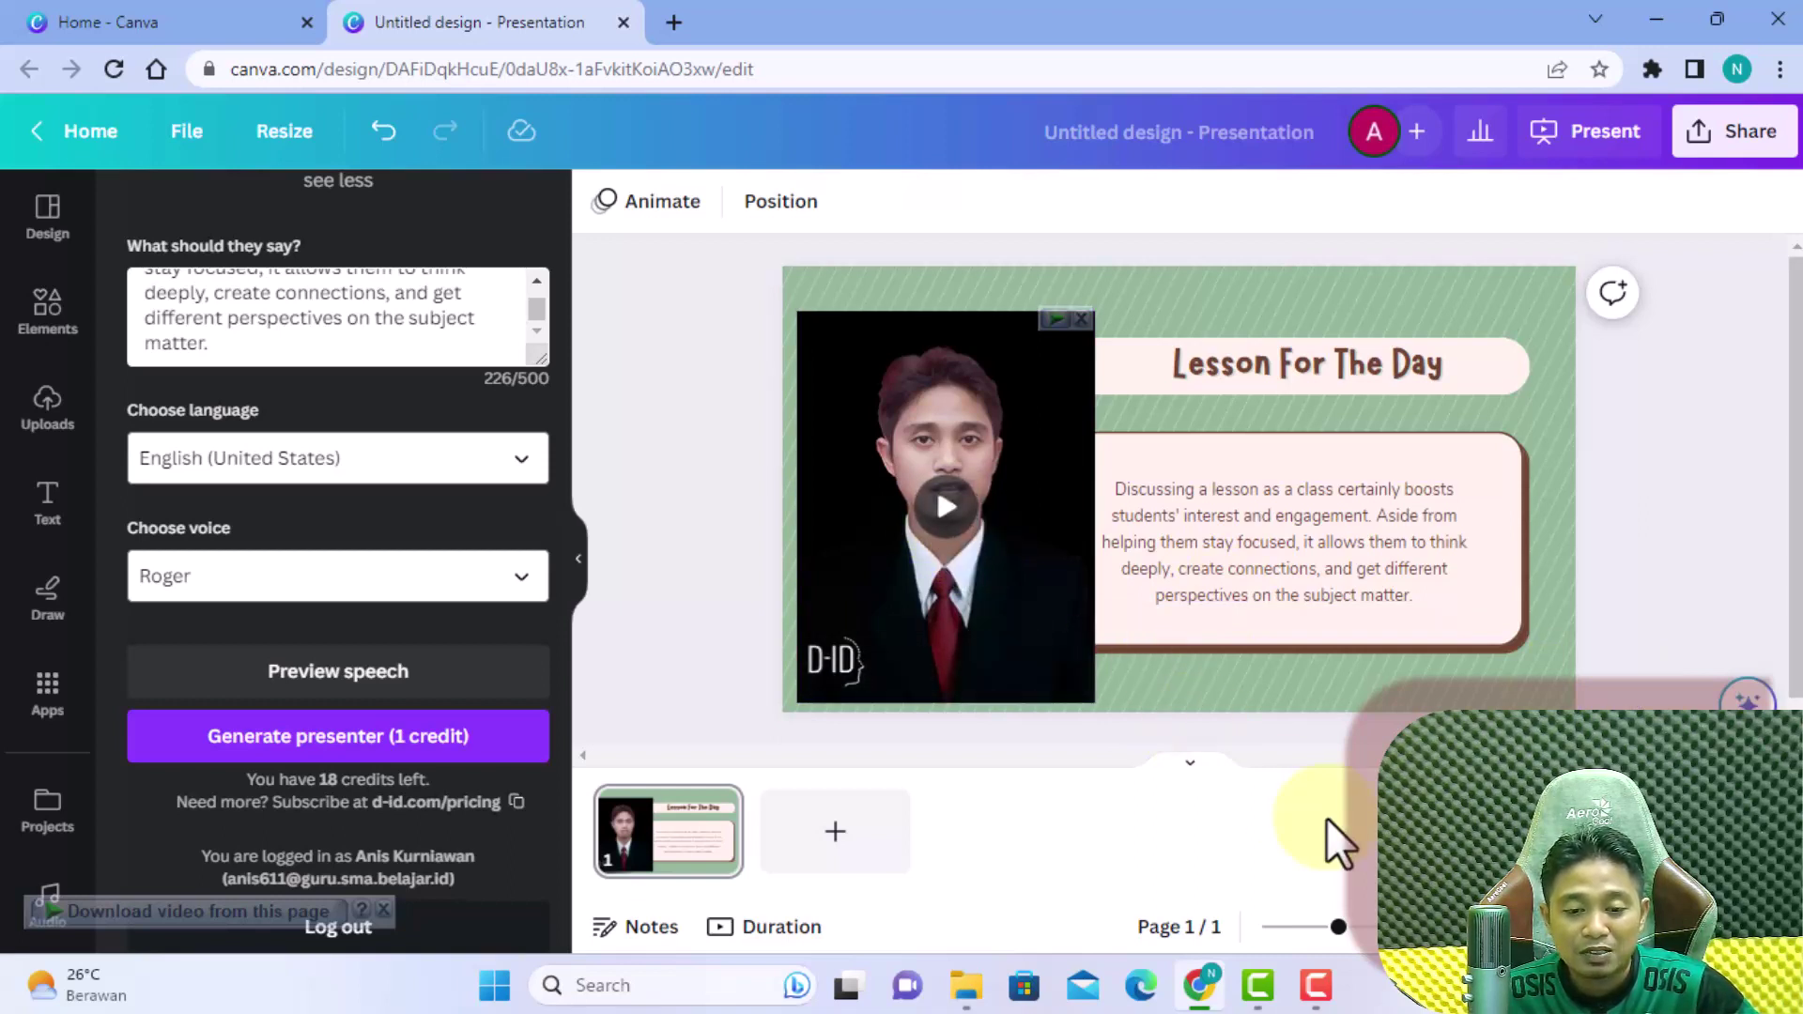
Step: Copy the slide's body paragraph and search 'translate' in a new browser tab
click(1352, 585)
click(1421, 592)
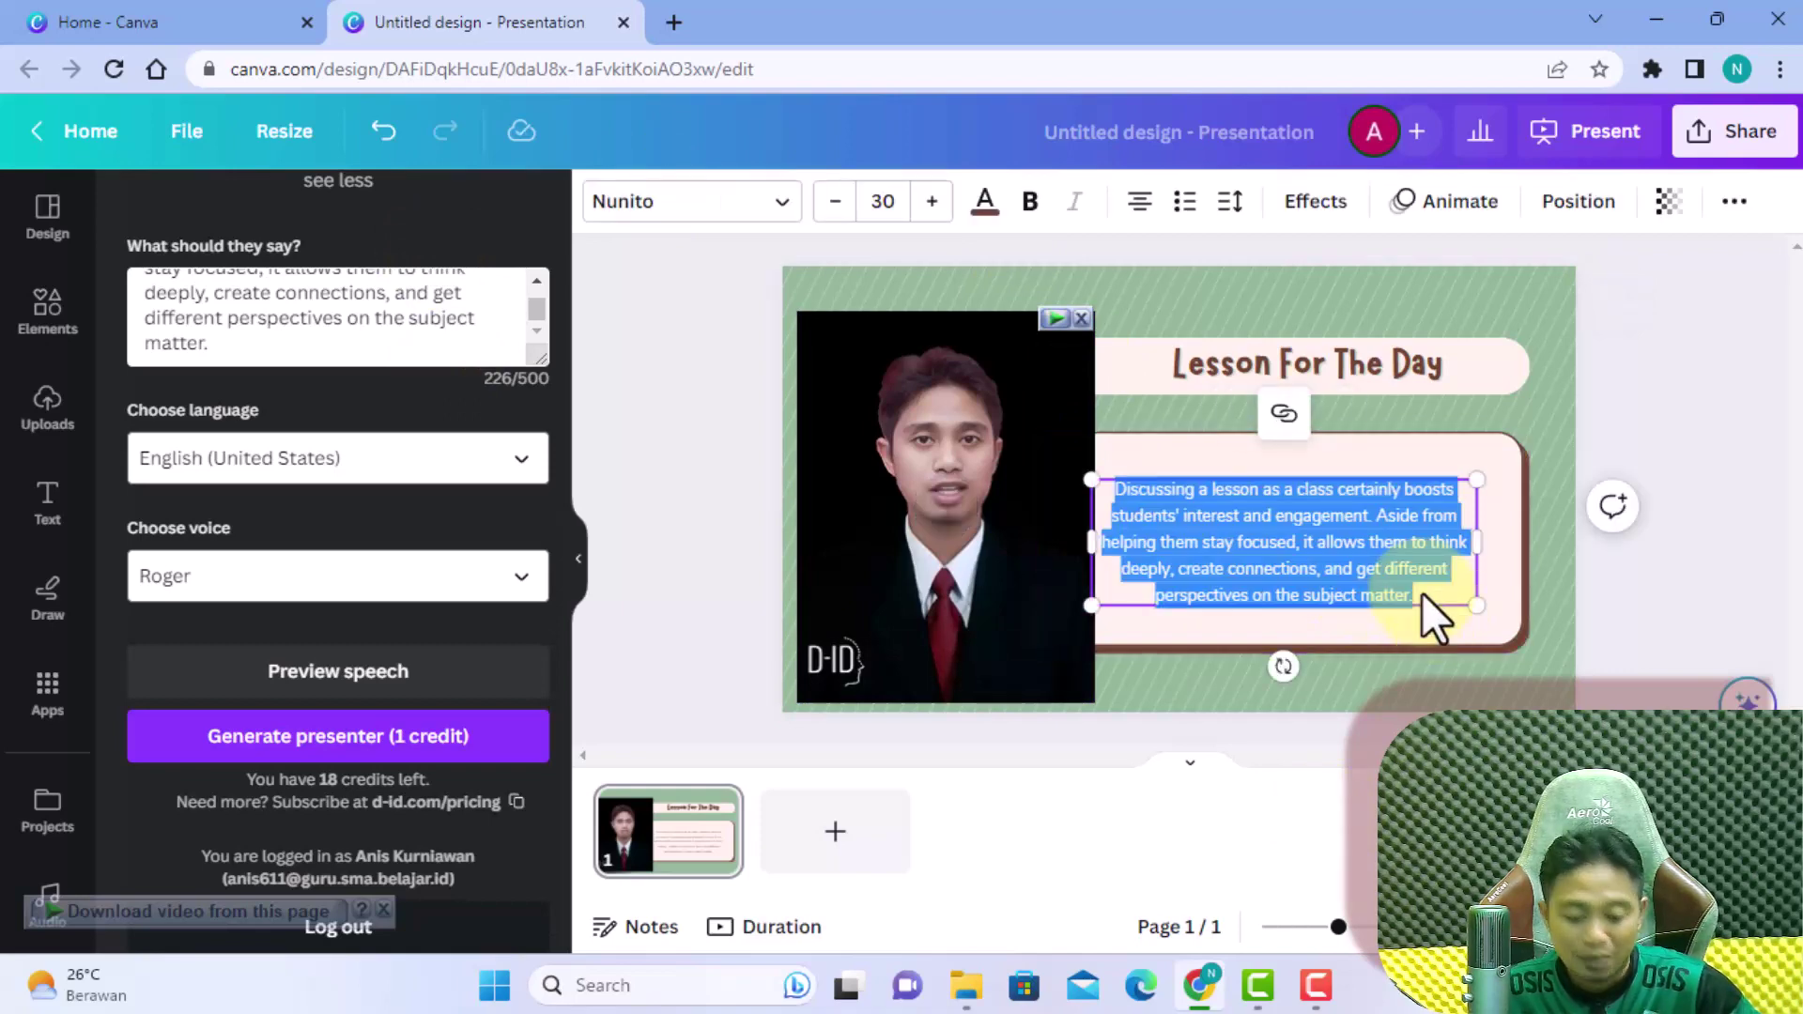
click(672, 23)
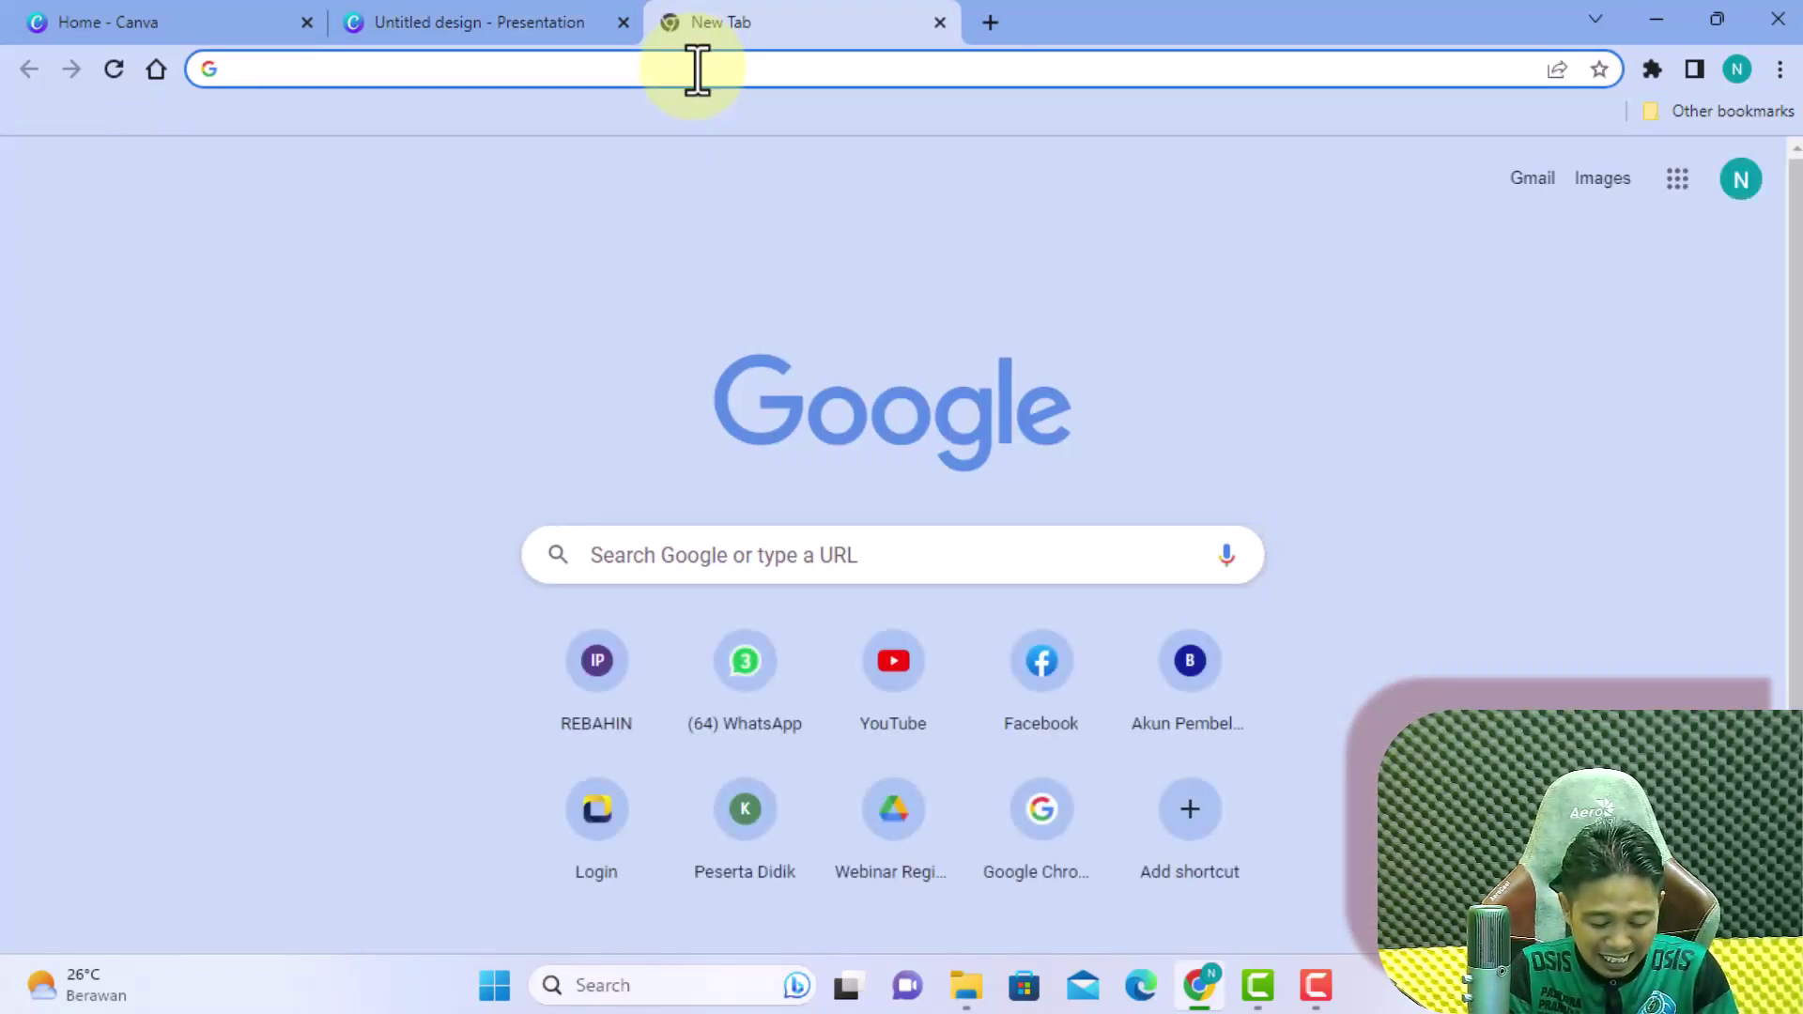
text(trnas)
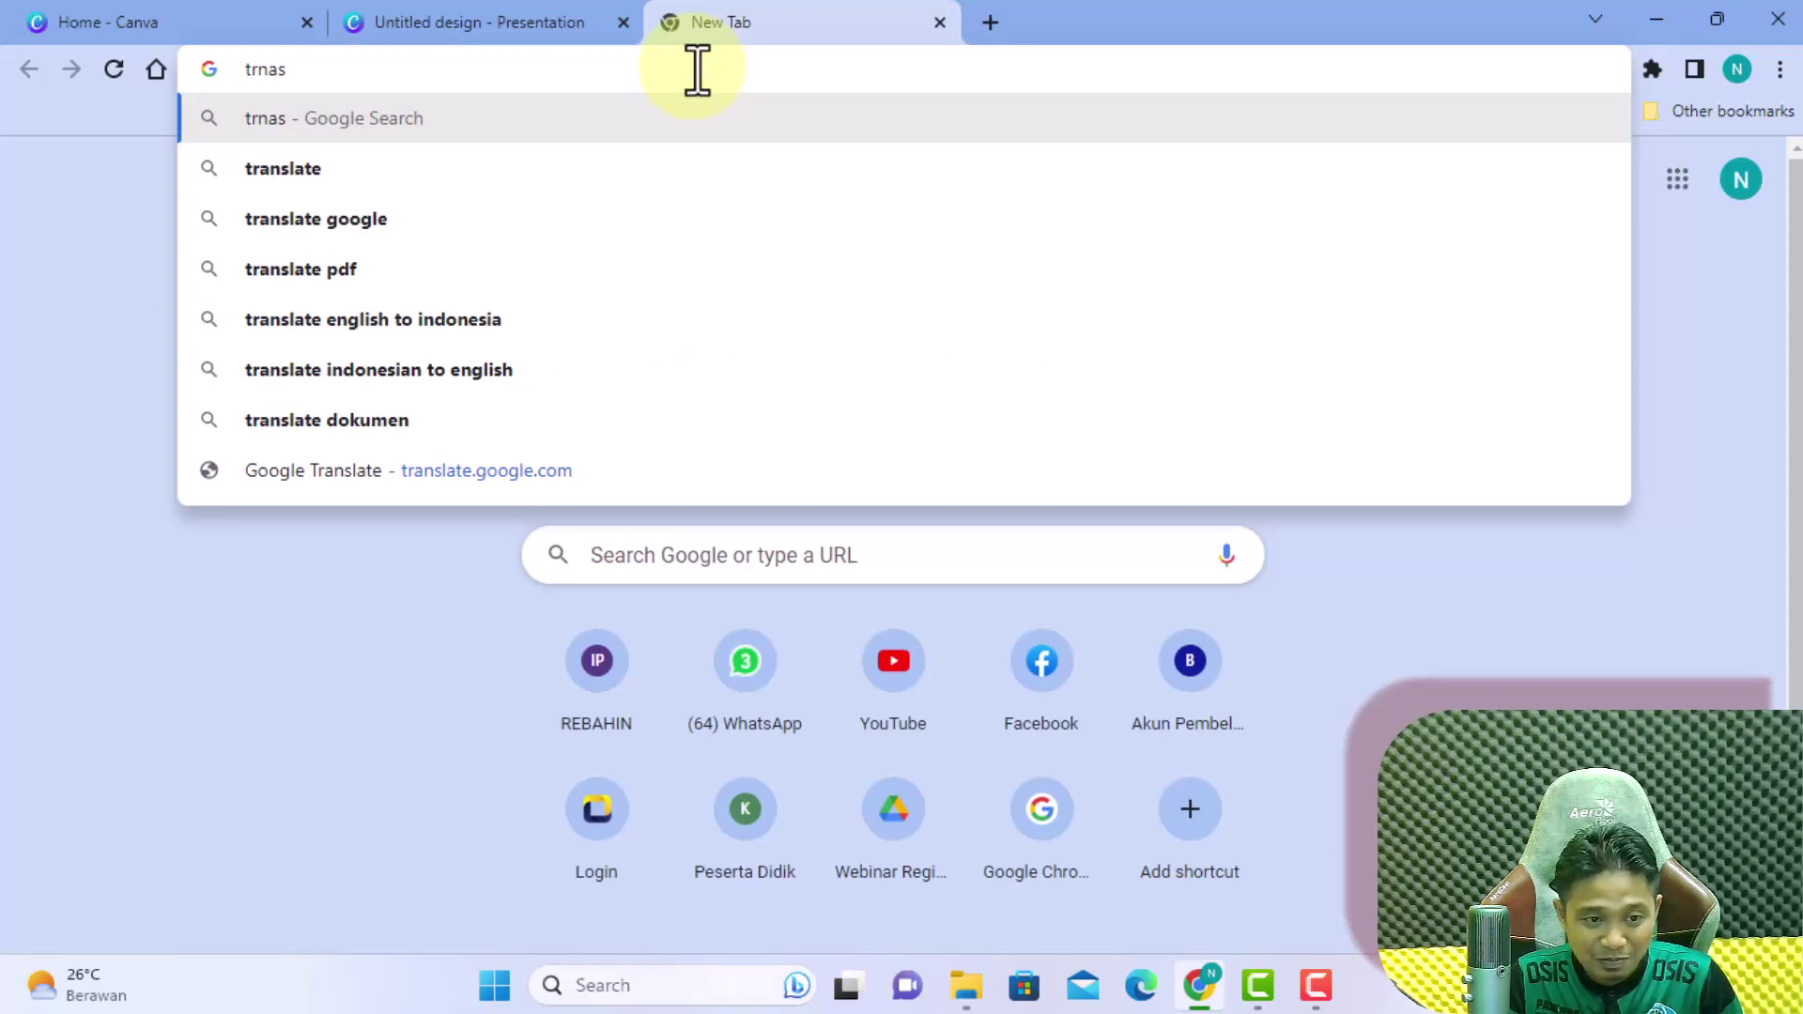
key(BackSpace)
key(BackSpace)
key(BackSpace)
text(a)
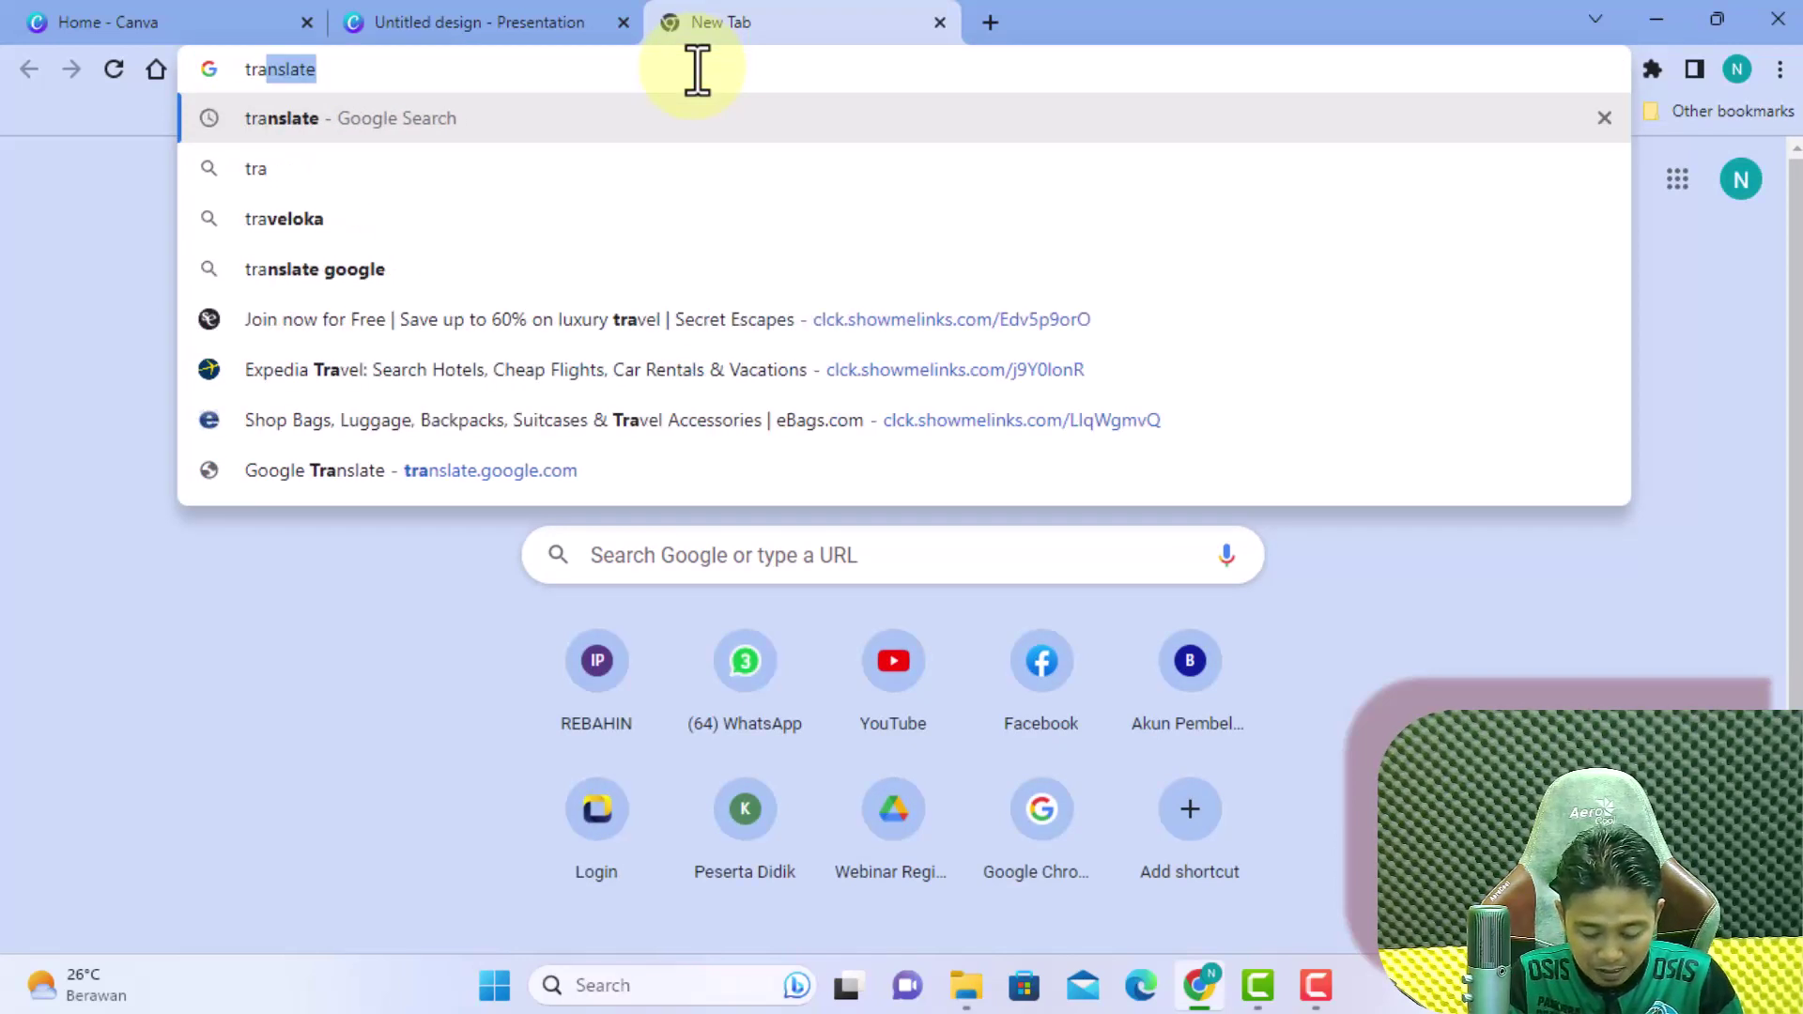
text(nnslate)
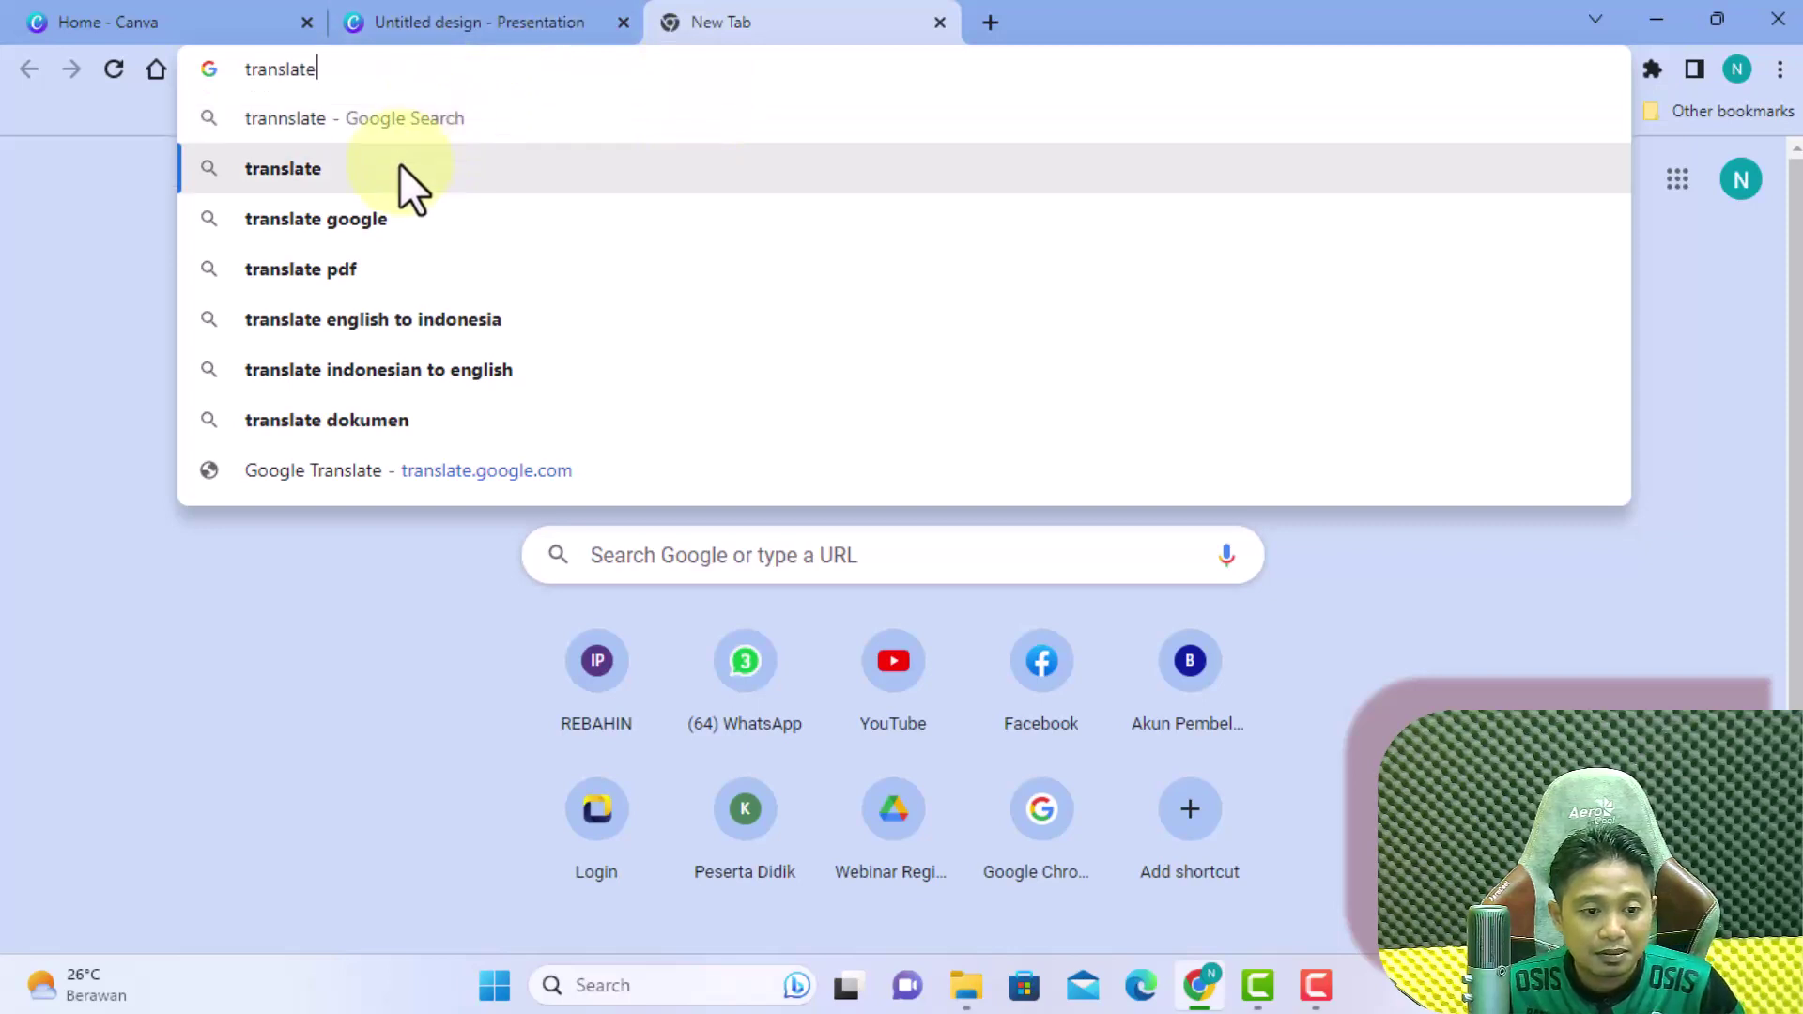
click(399, 164)
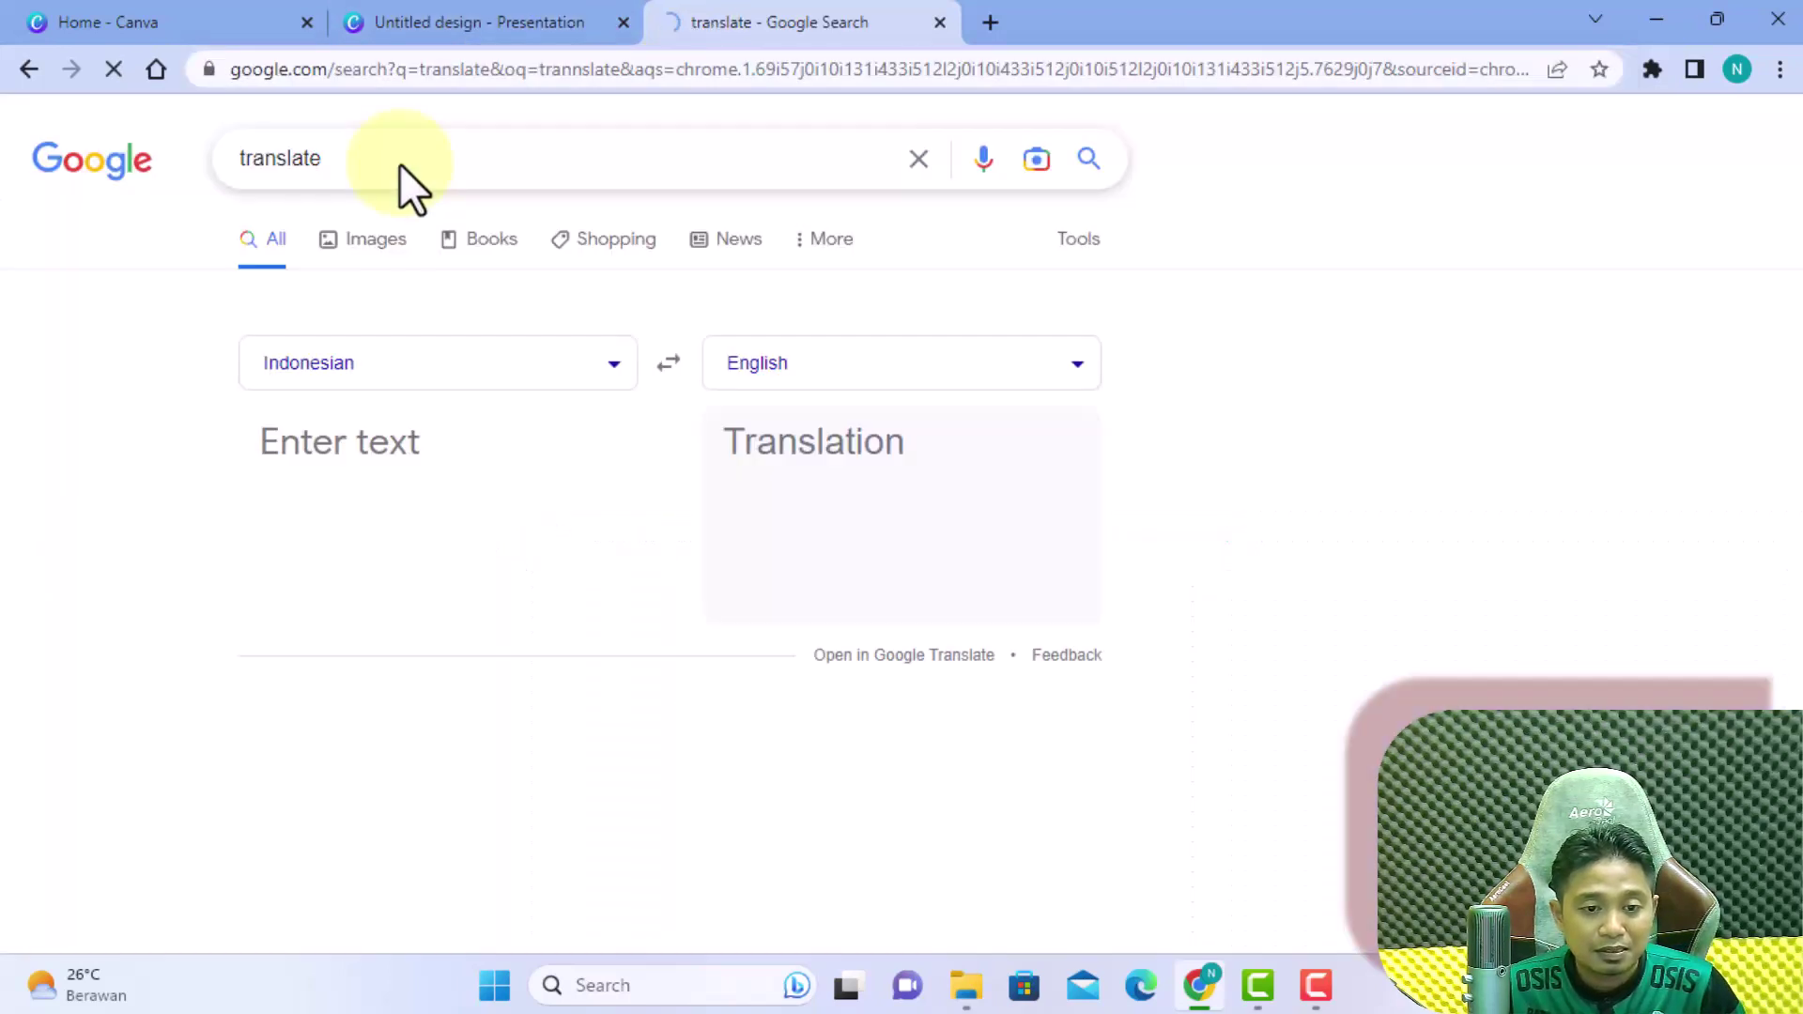
Step: Translate the pasted paragraph from English to Indonesian, select the result, and return to Canva
click(669, 366)
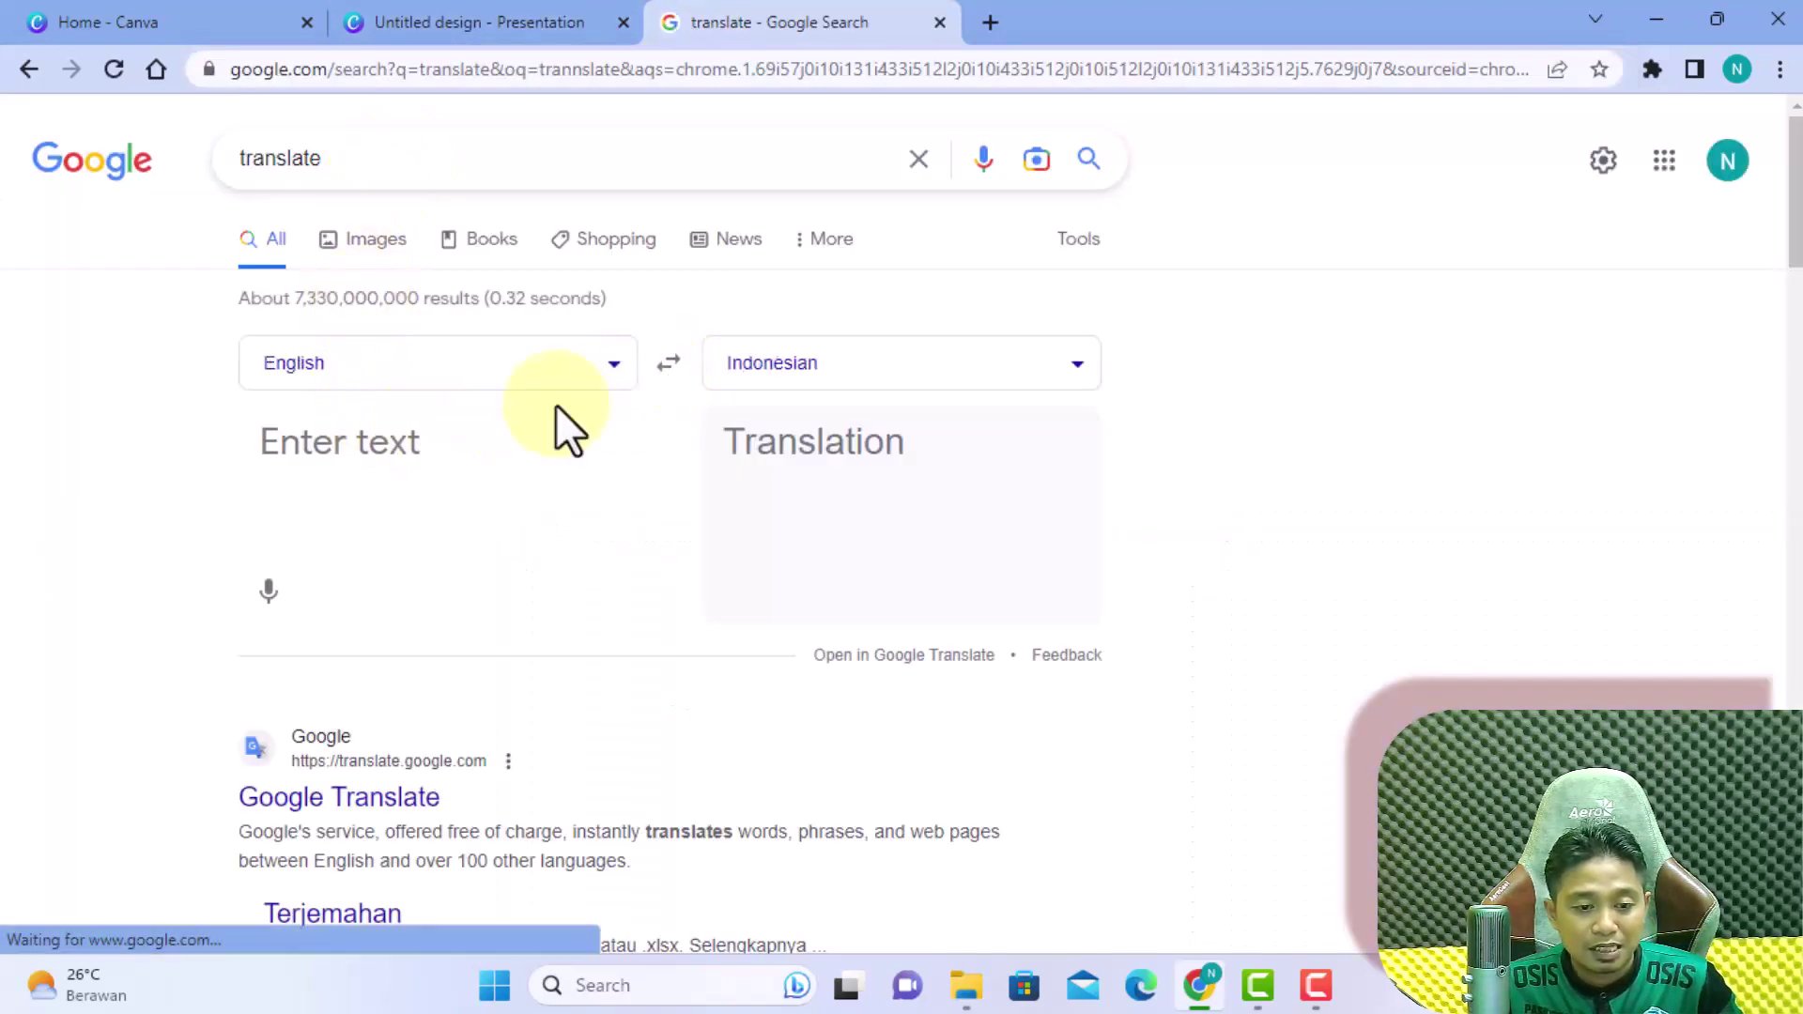
key(ctrl+v)
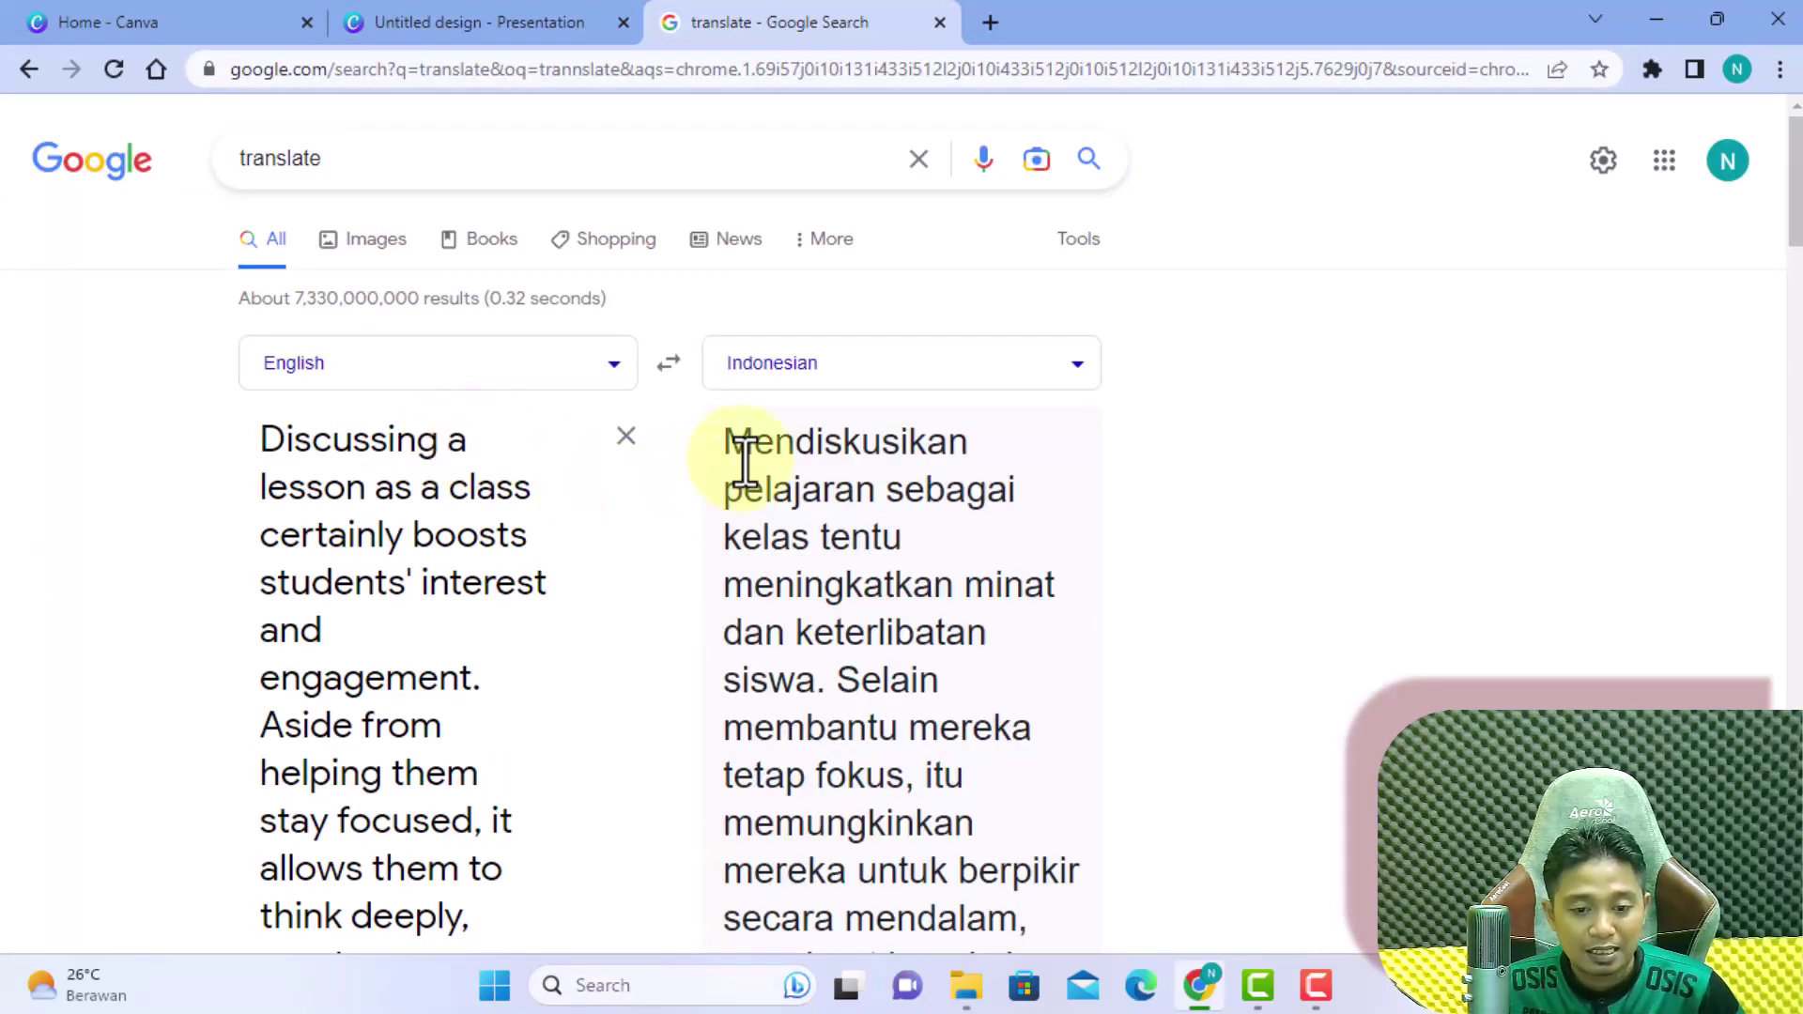
drag(729, 443, 1004, 826)
key(ctrl+c)
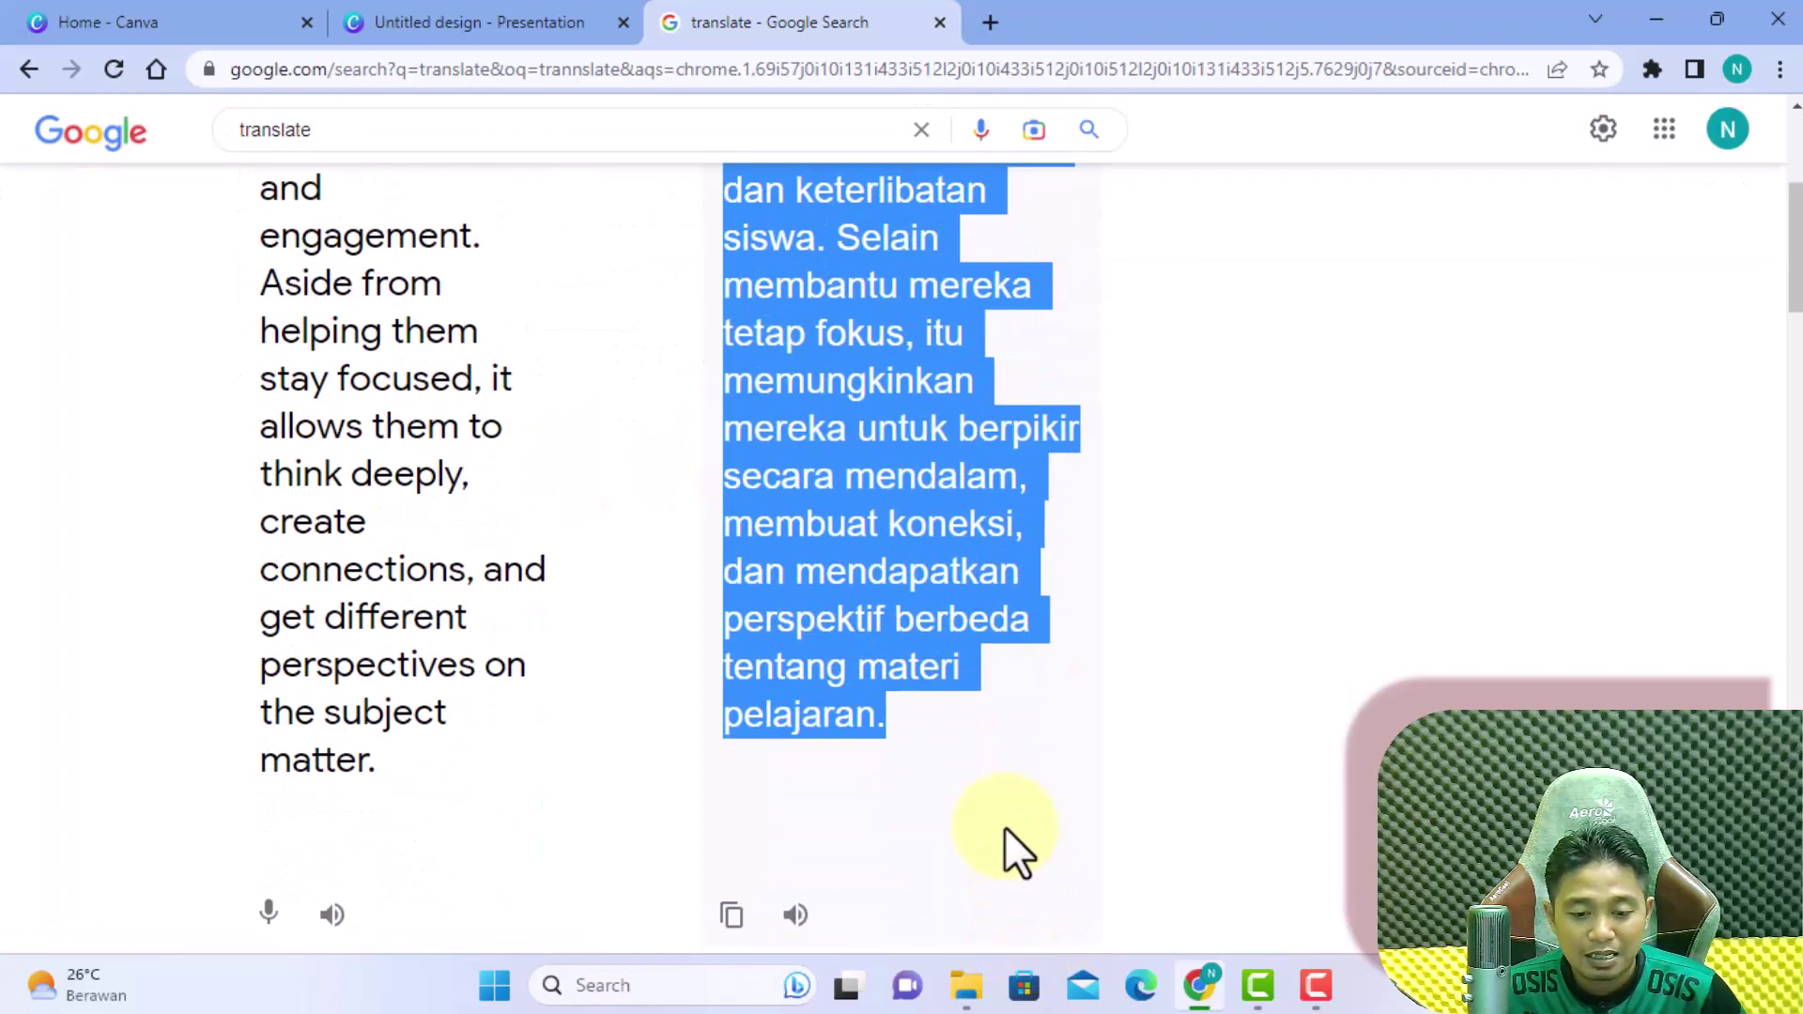
click(1199, 986)
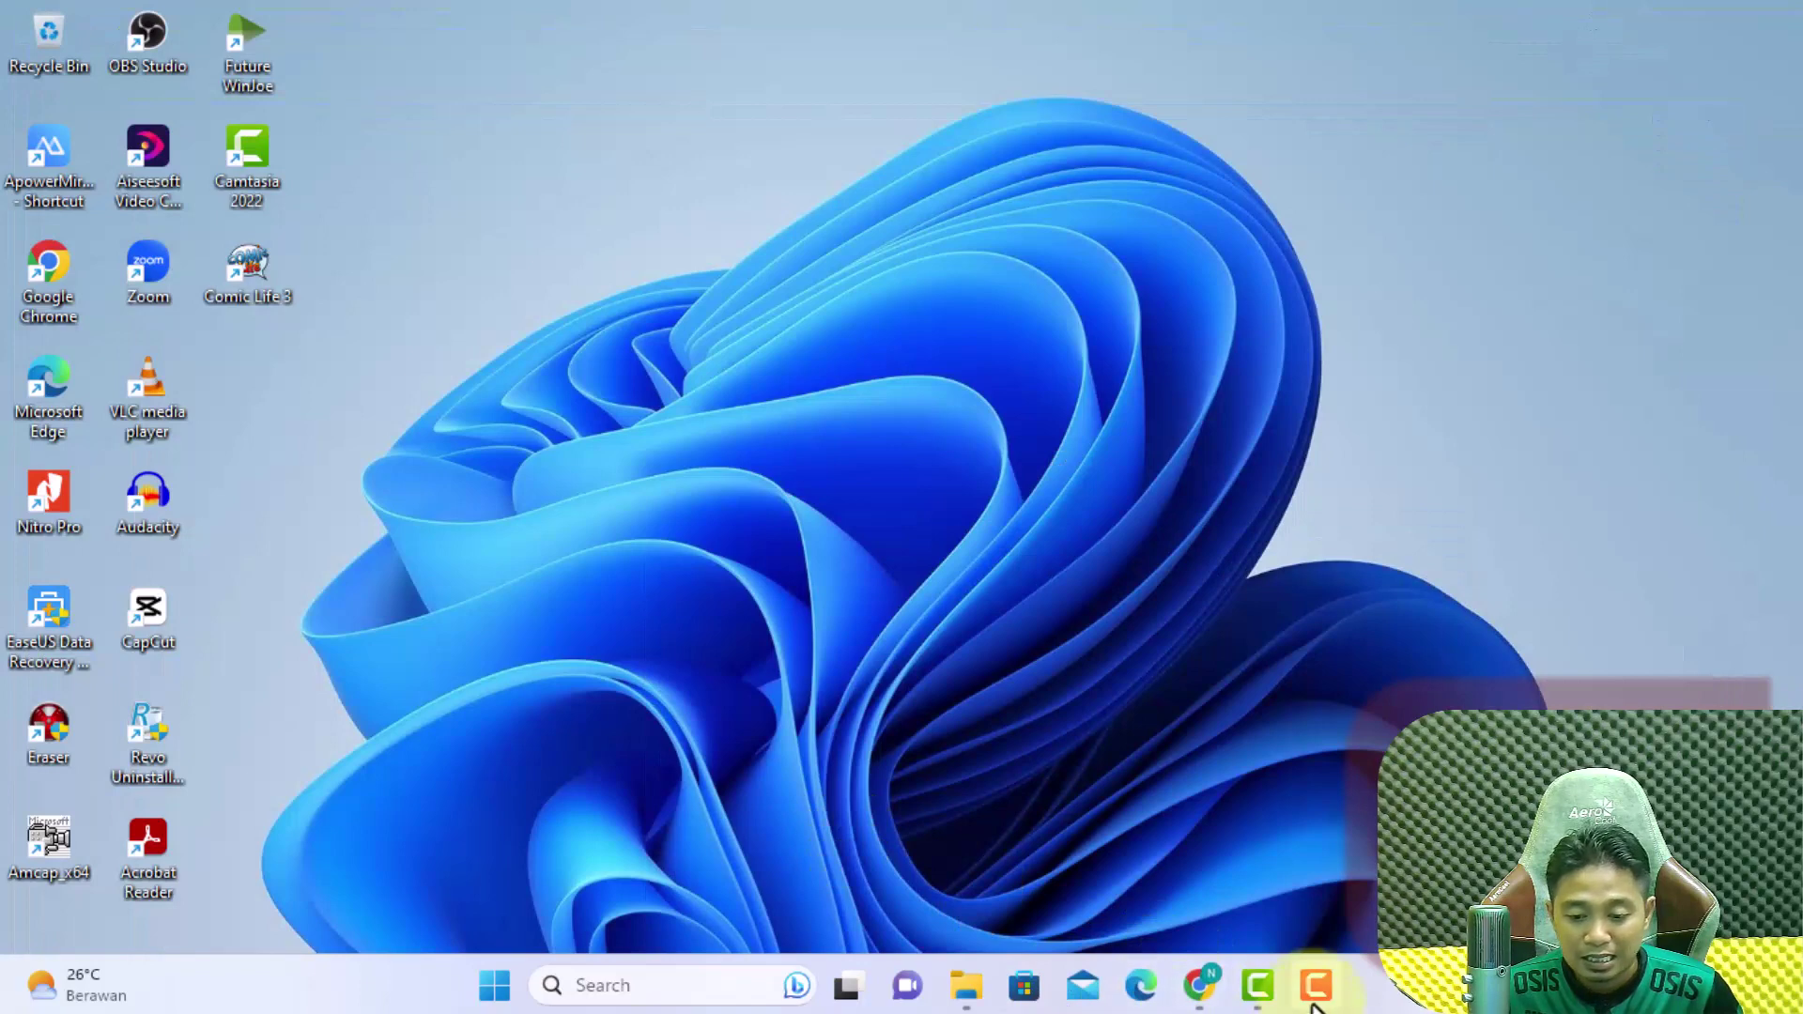
click(1199, 985)
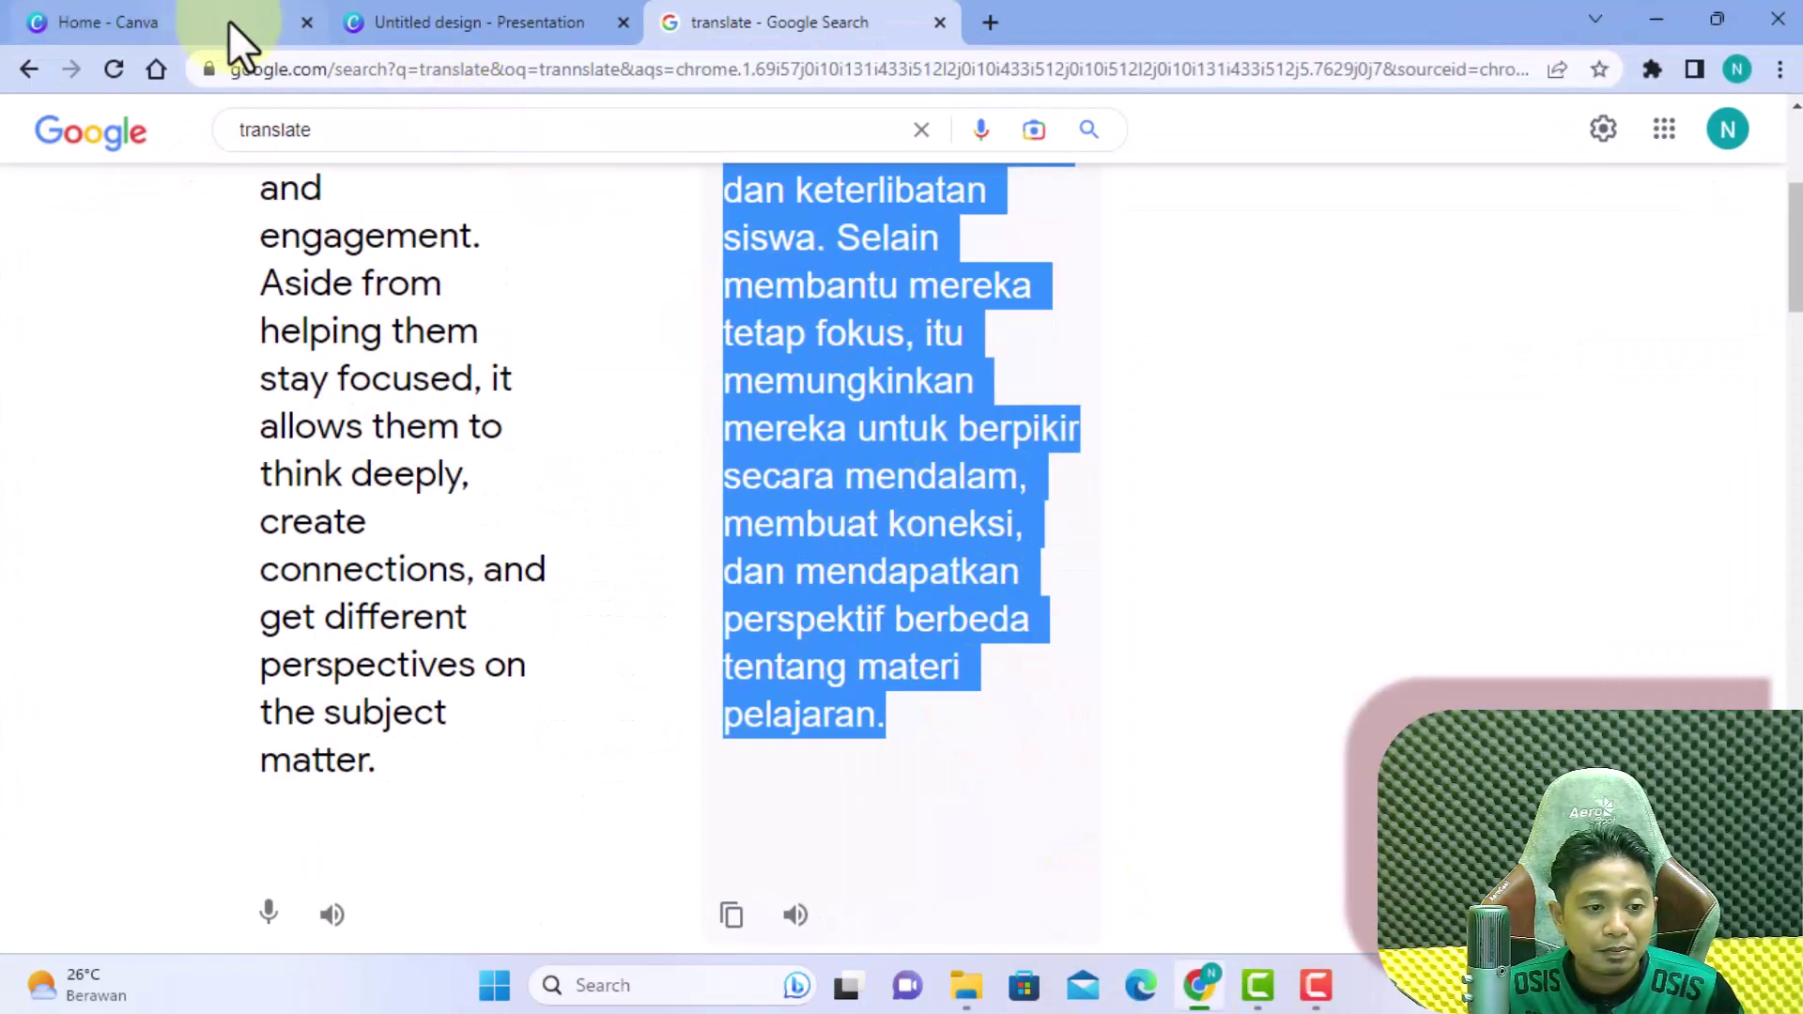
click(418, 19)
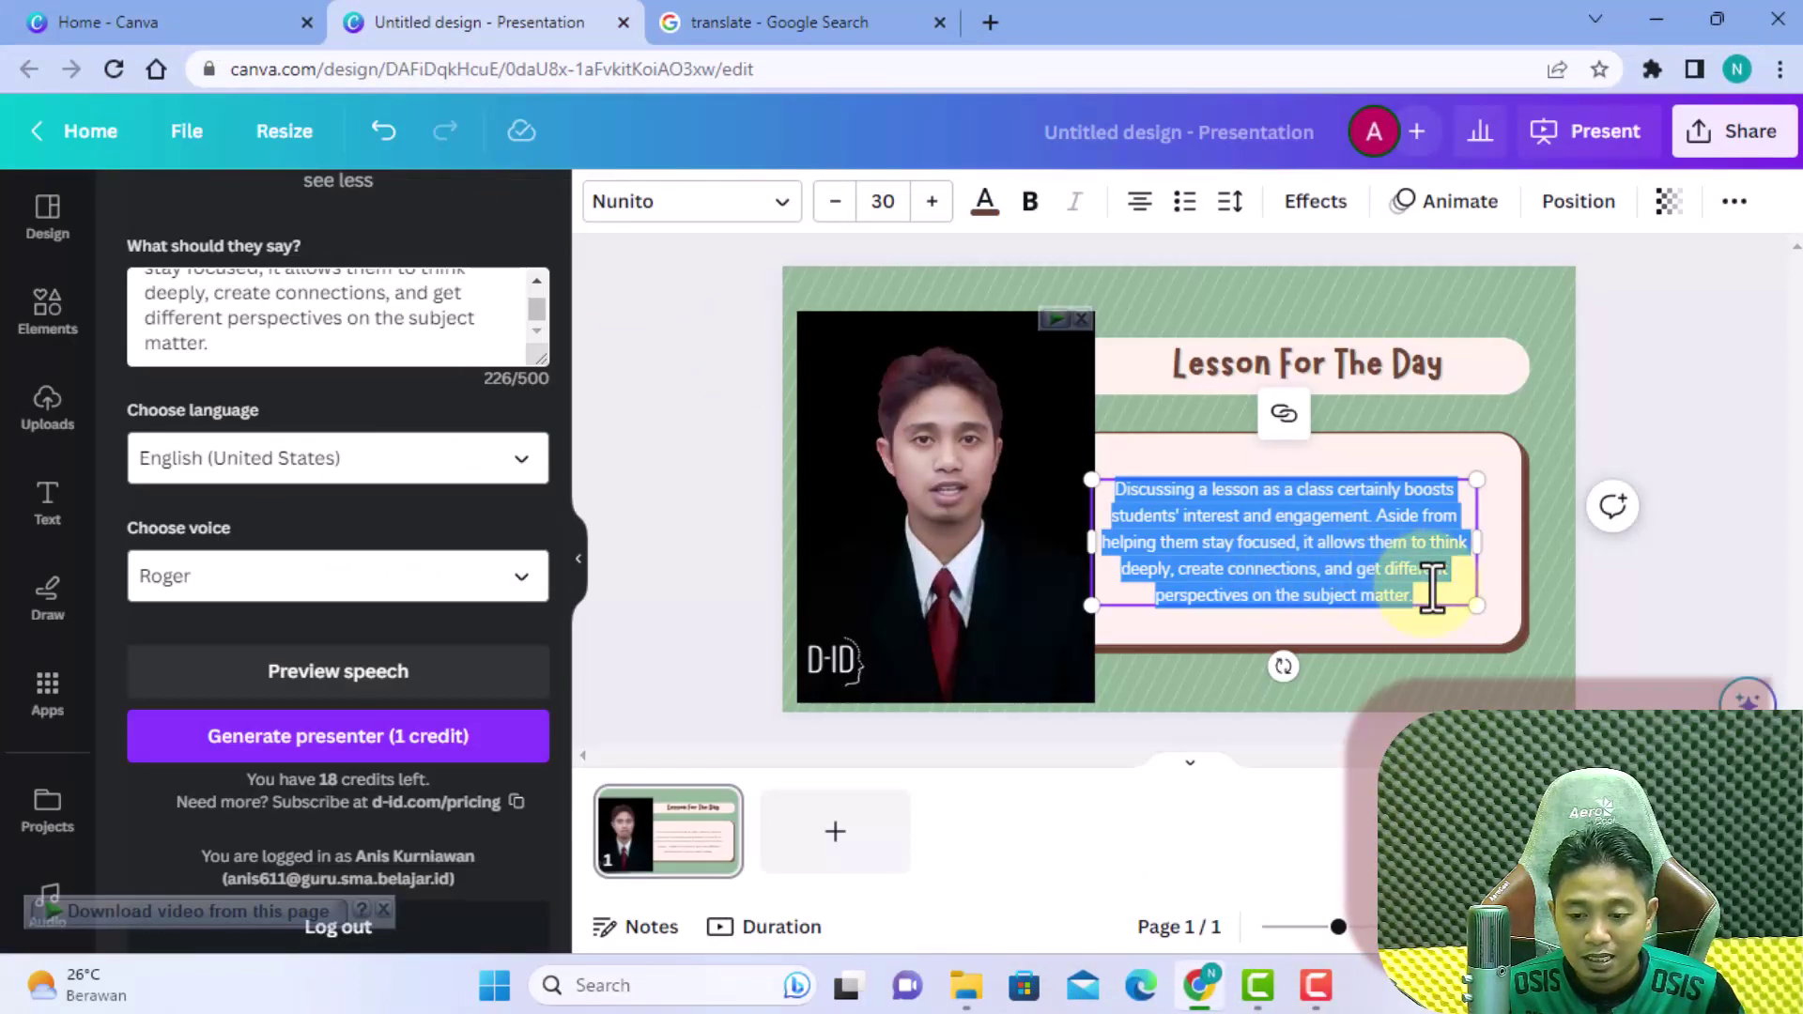
Step: Replace the slide paragraph and the presenter script with the Indonesian translation
key(ctrl+v)
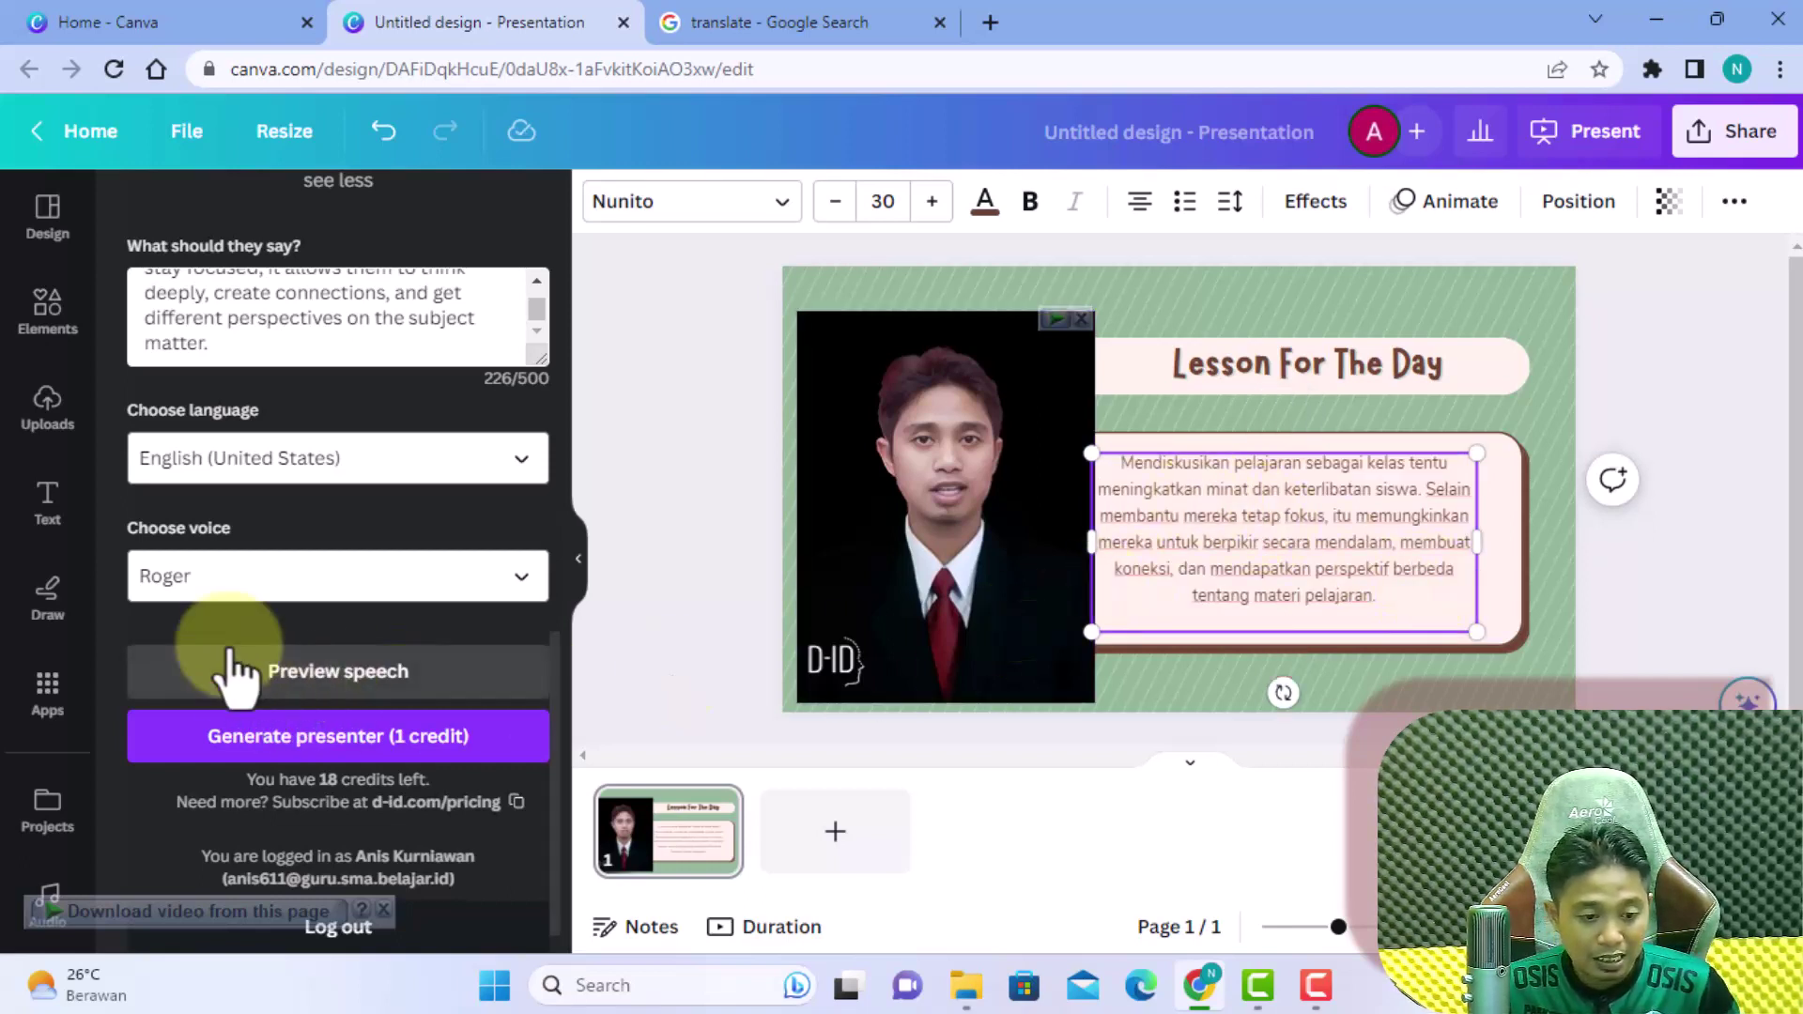
scroll(309, 509, up, 3)
drag(205, 620, 101, 509)
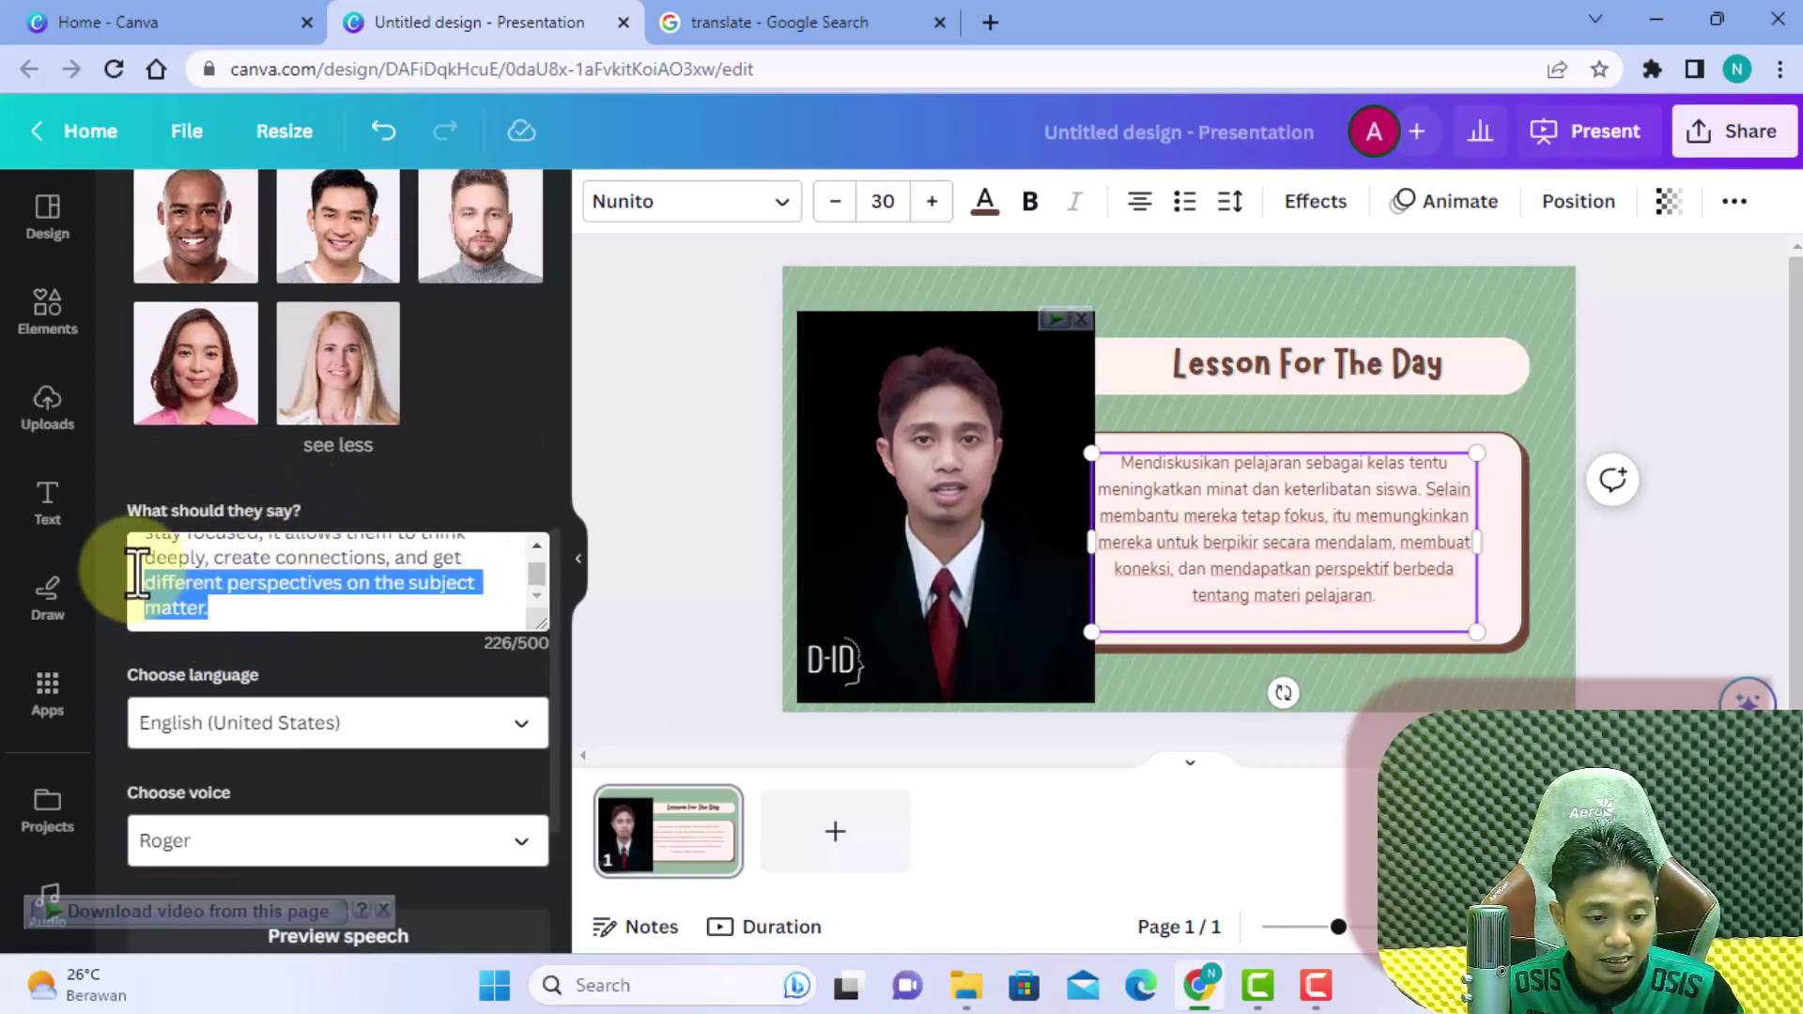
key(ctrl+v)
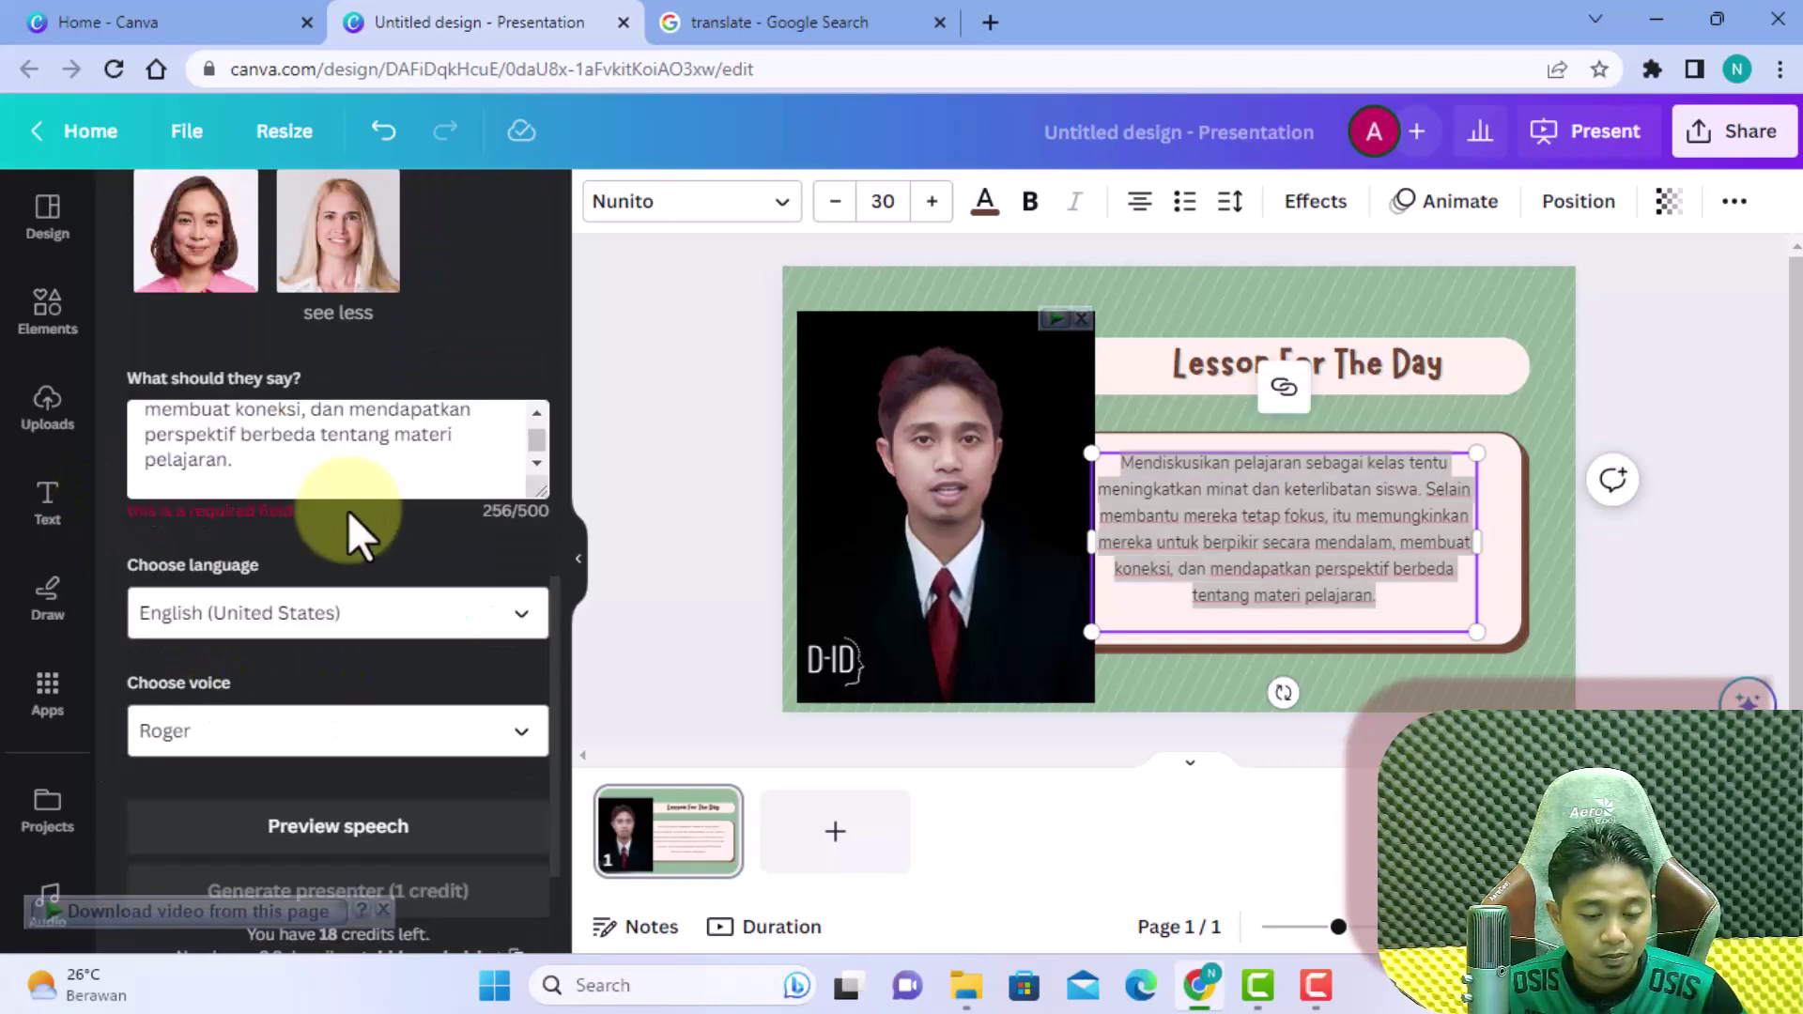
Step: Set speech language to Indonesian (Indonesia) with voice Ardi and start generating the presenter
click(418, 622)
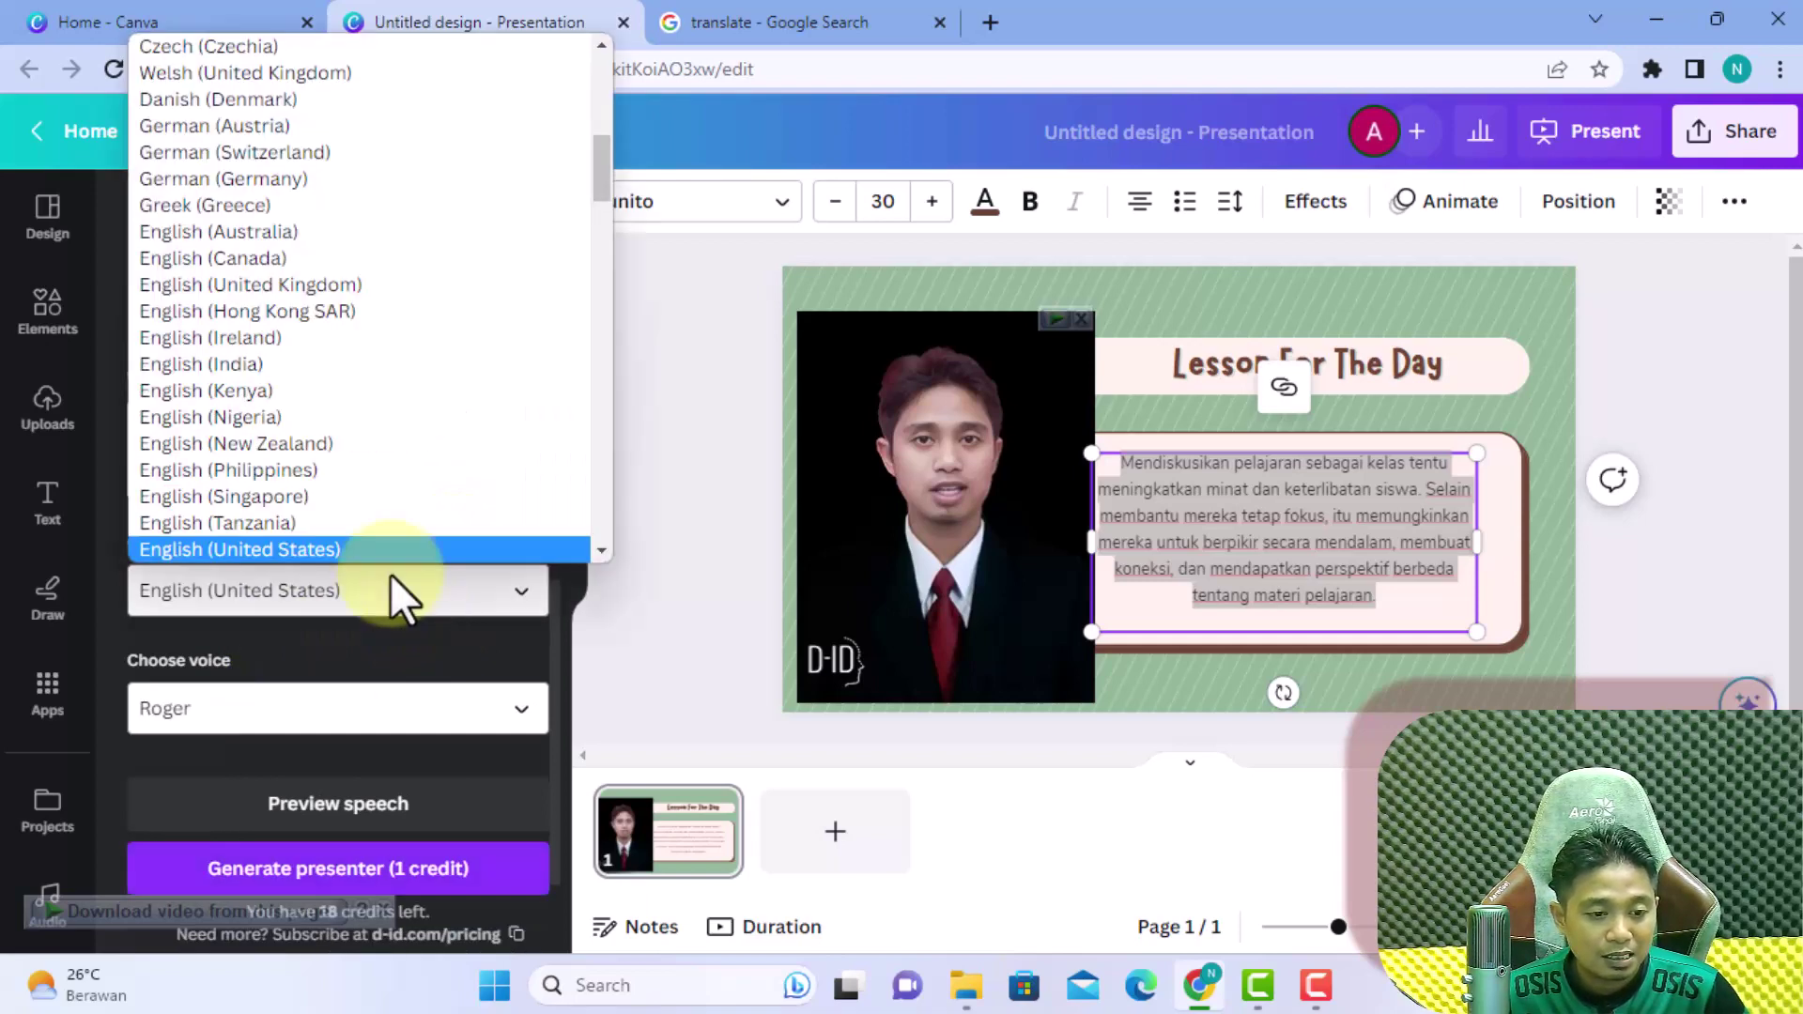
key(i)
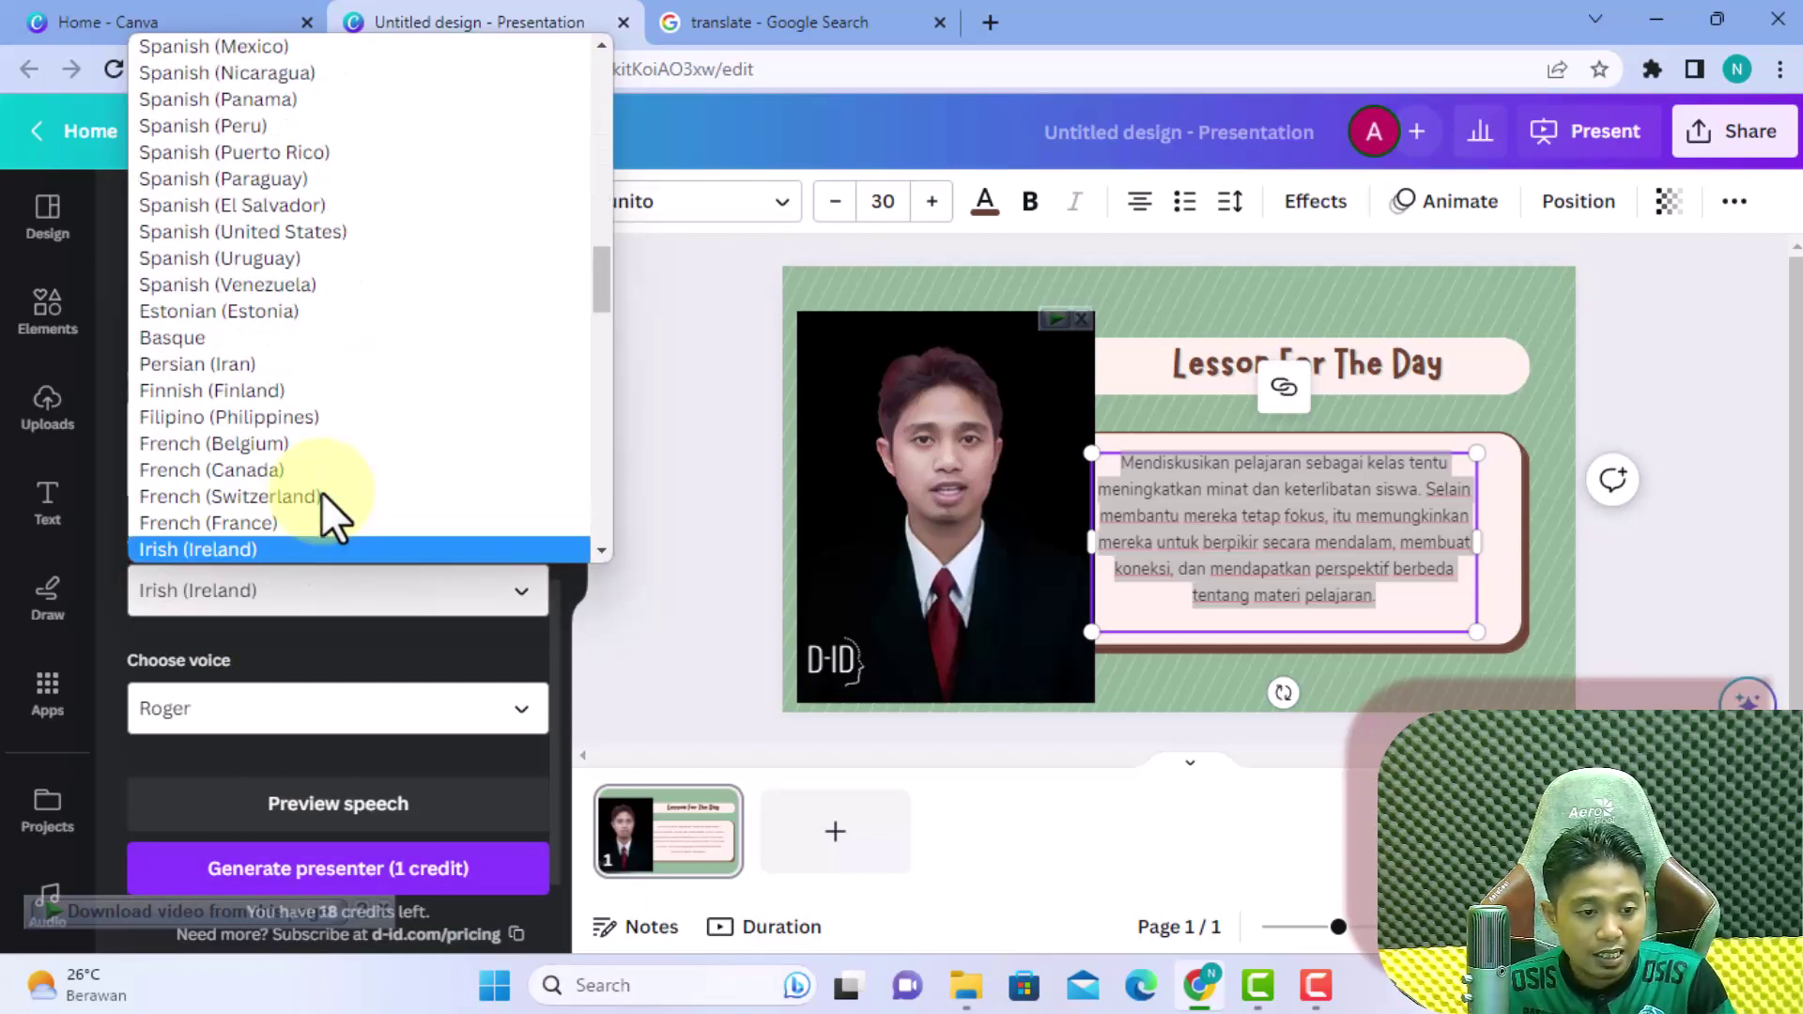
scroll(312, 490, down, 3)
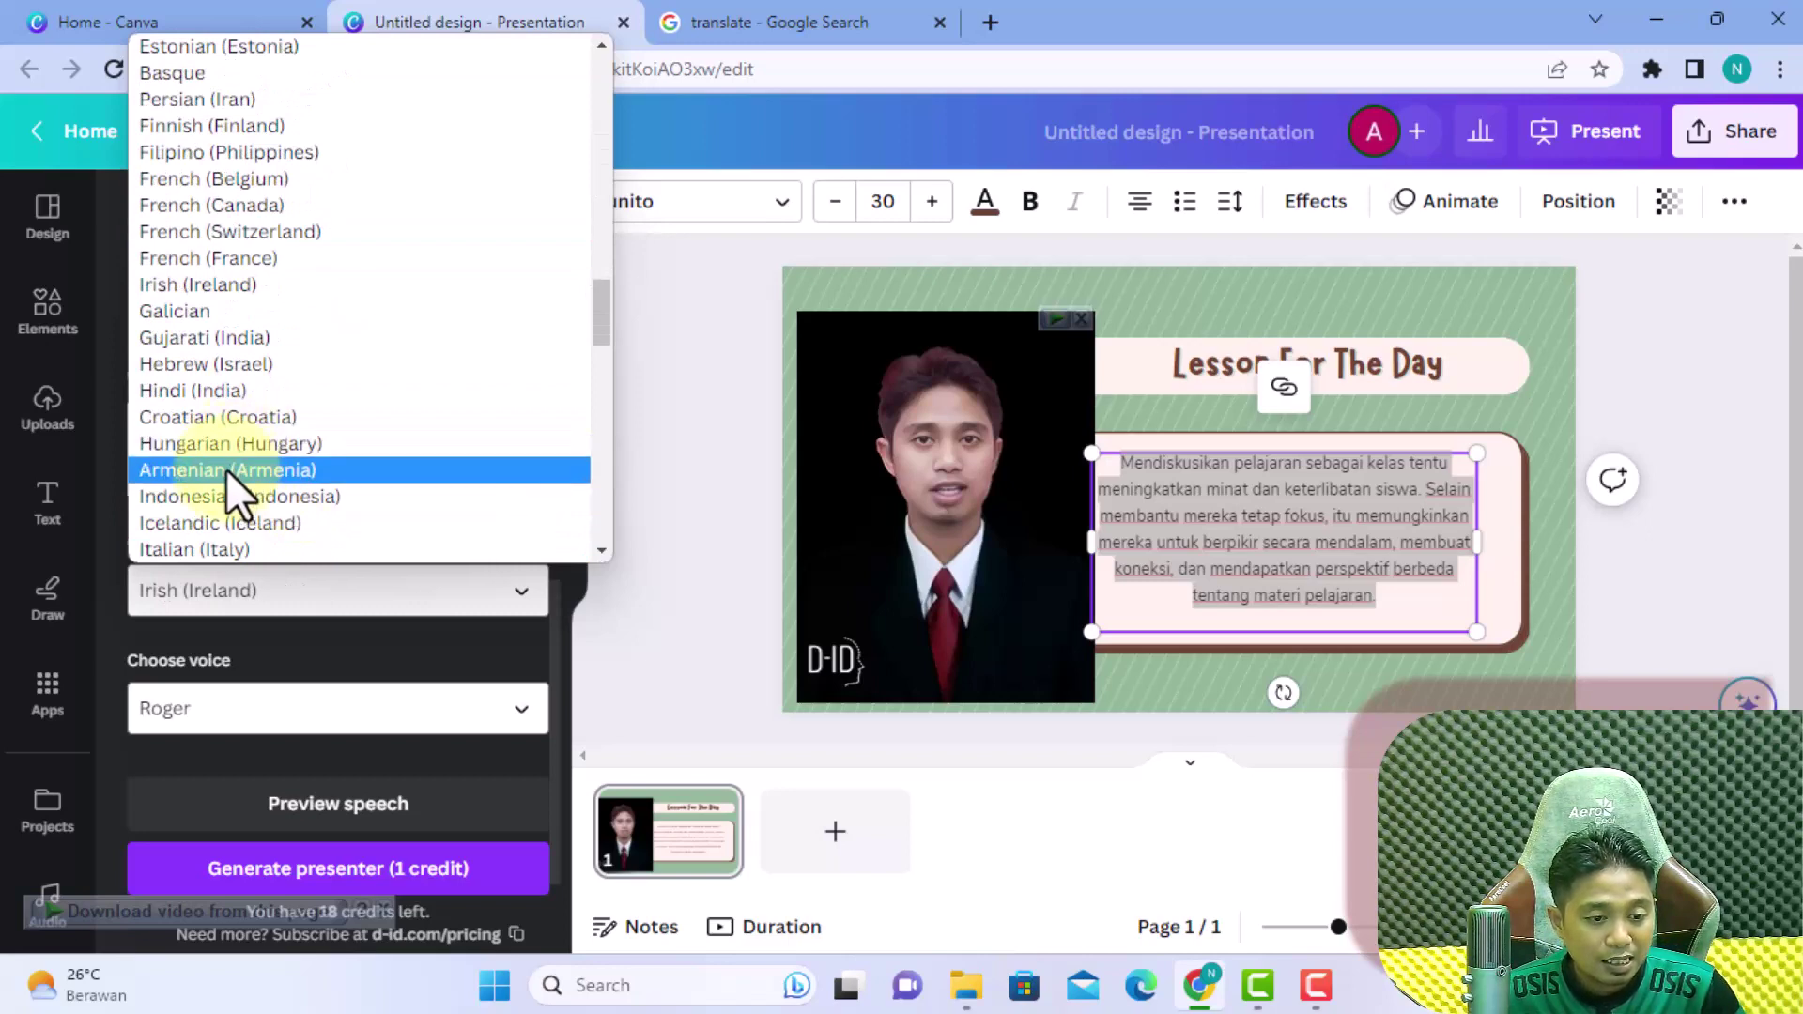
click(221, 496)
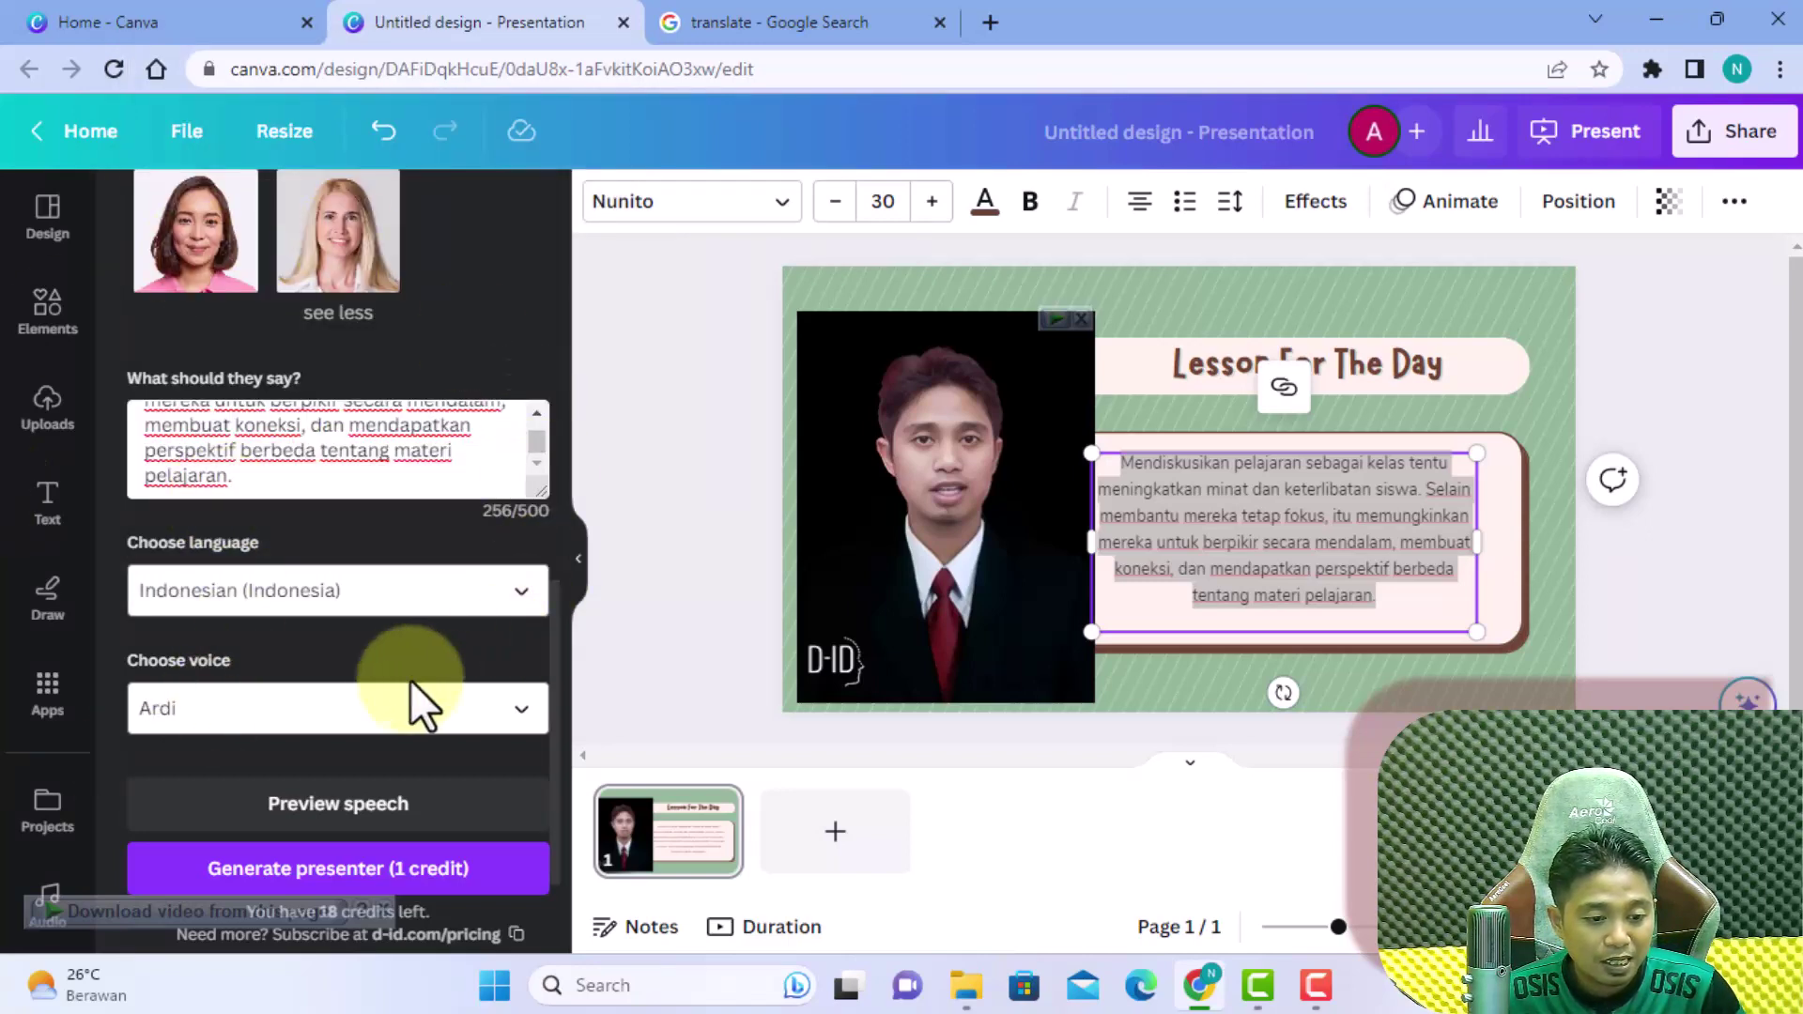
click(483, 712)
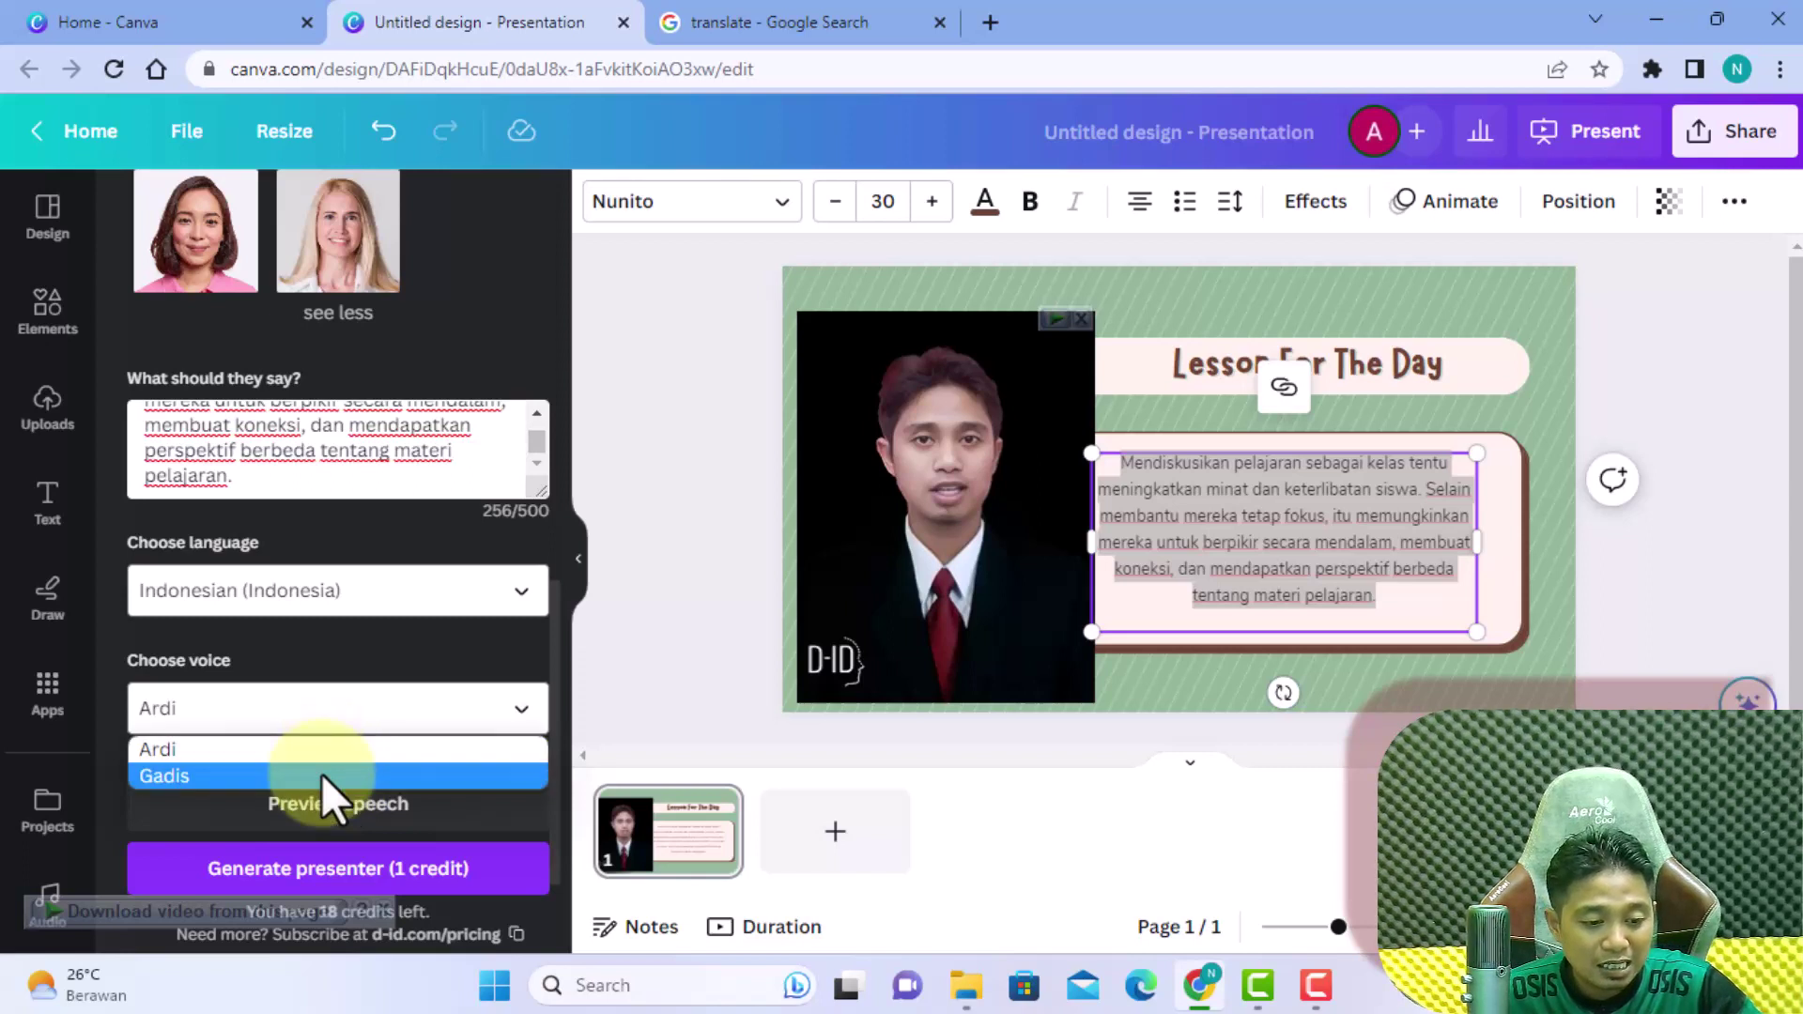
click(270, 751)
click(454, 850)
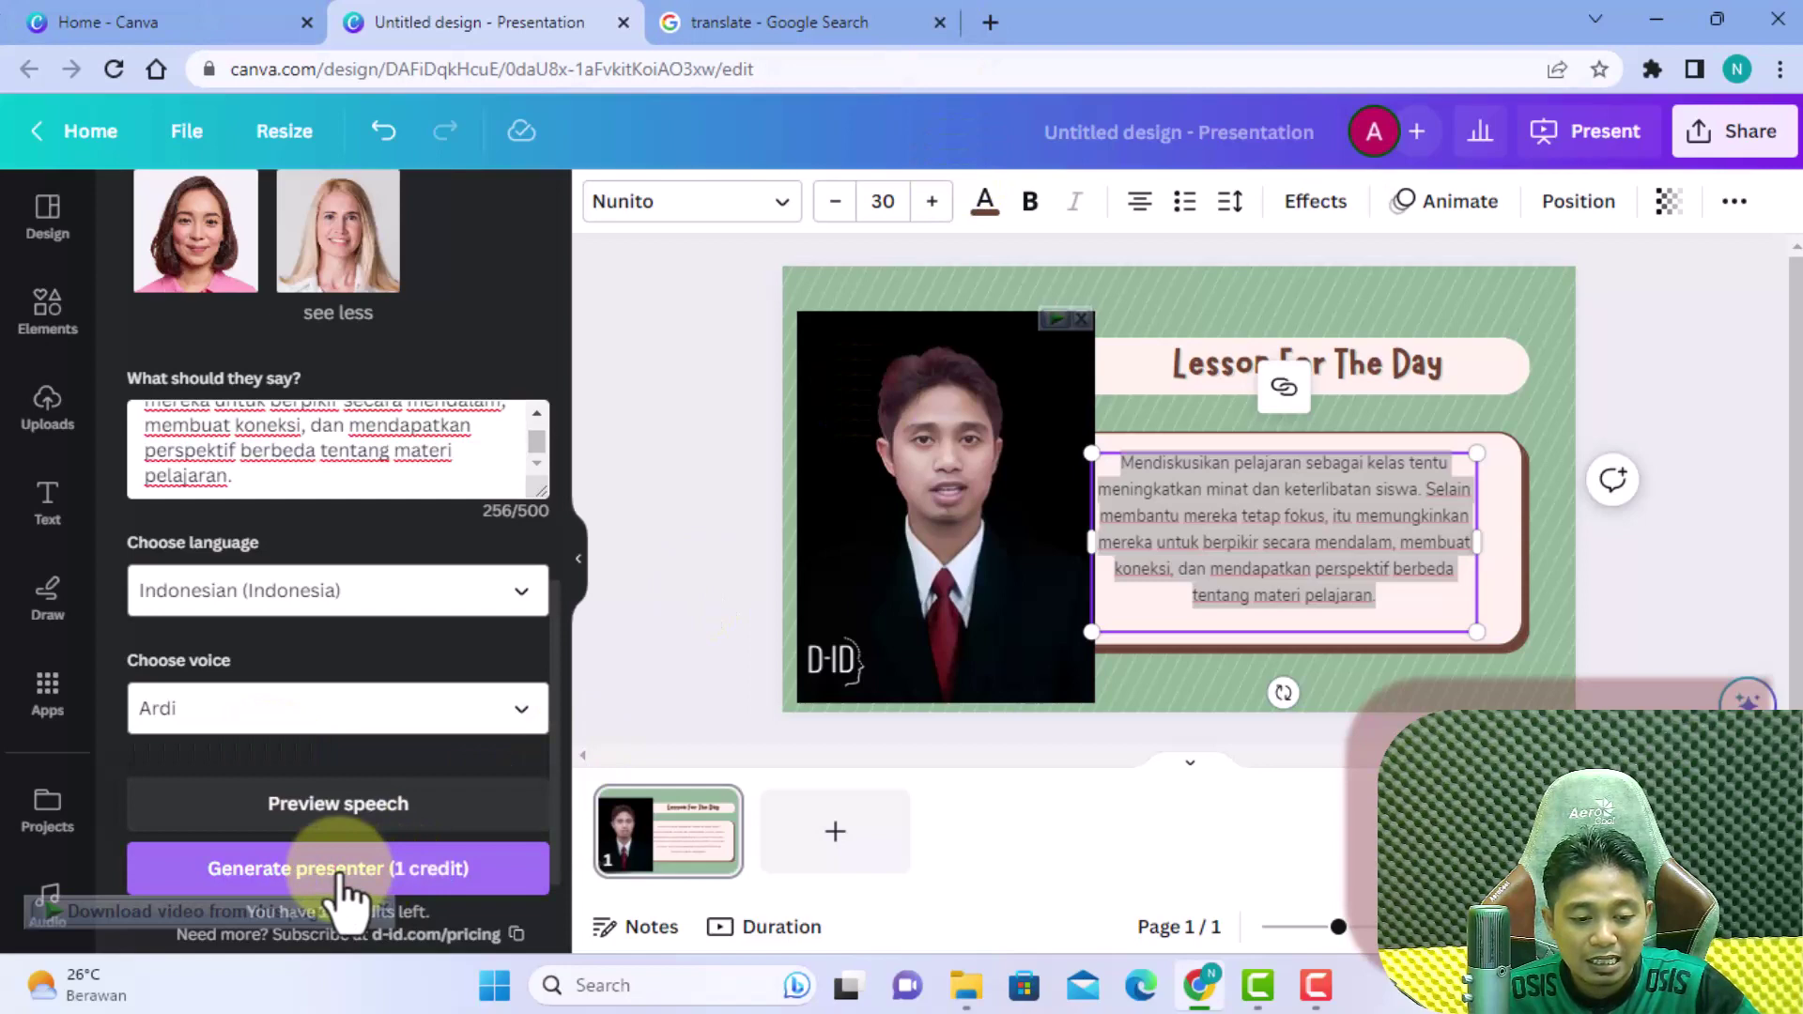
Step: Generate the Indonesian presenter video and delete the old English presenter video
click(339, 874)
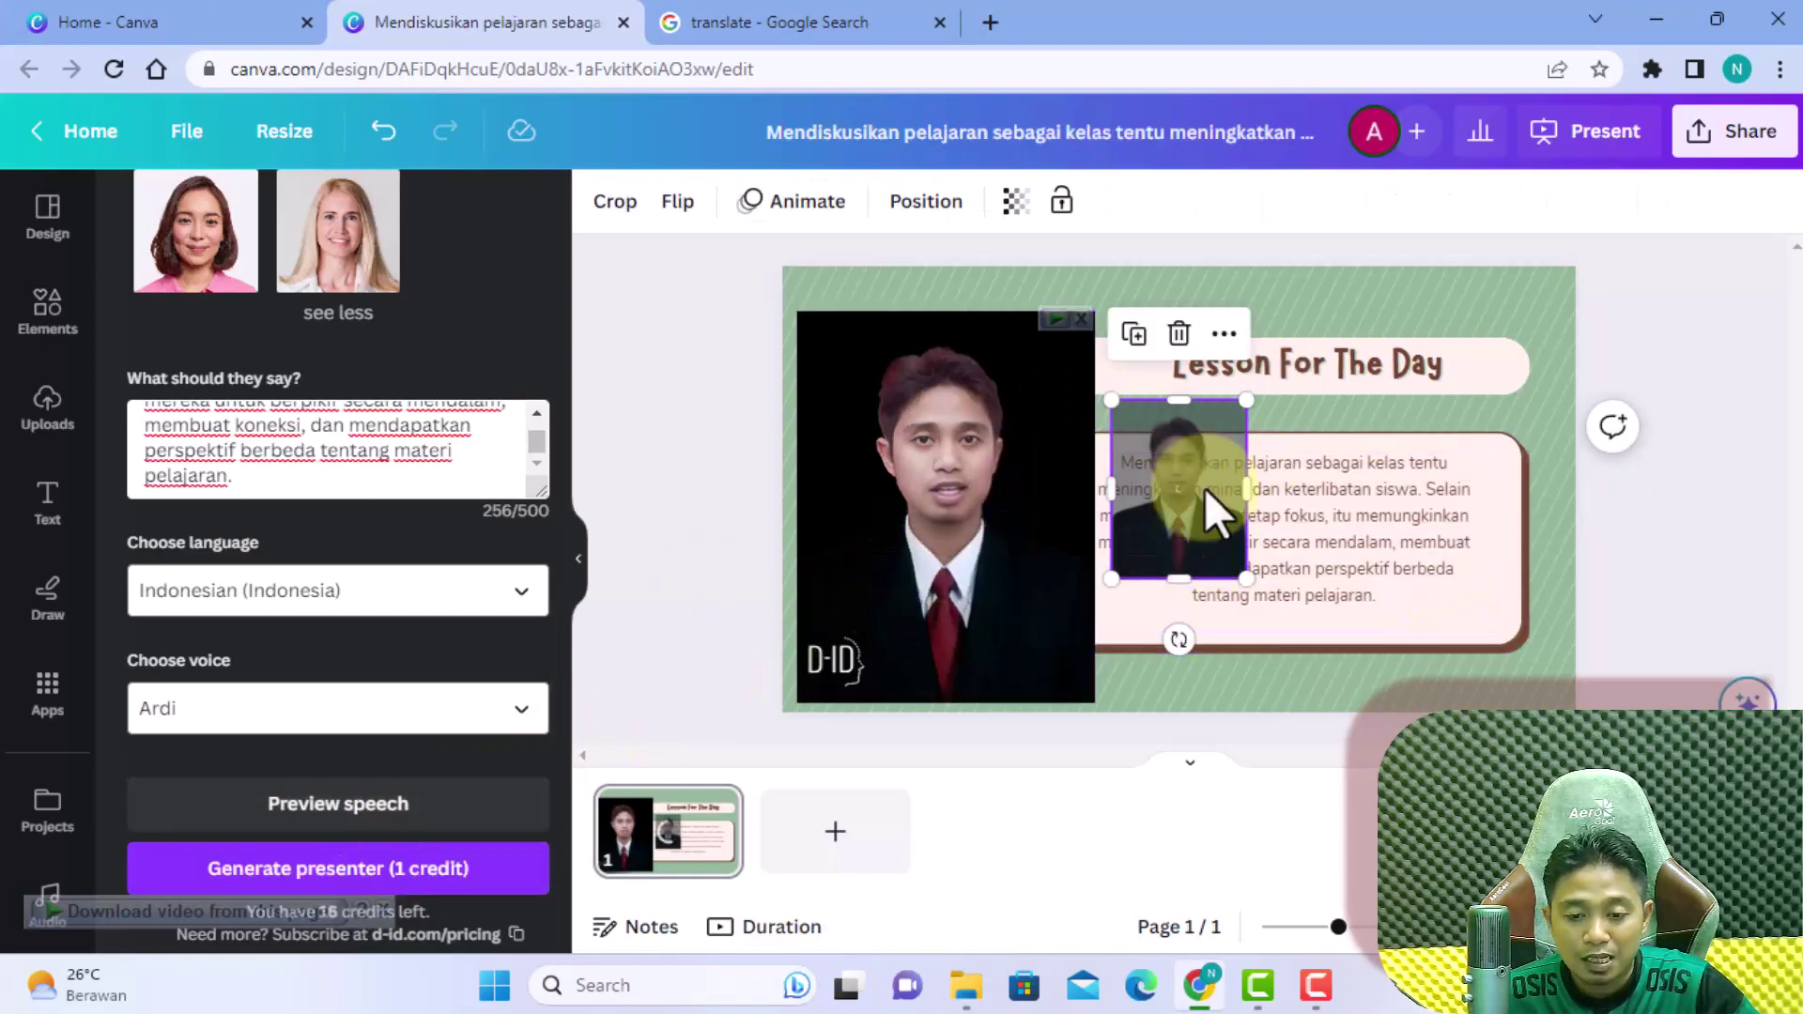
click(924, 526)
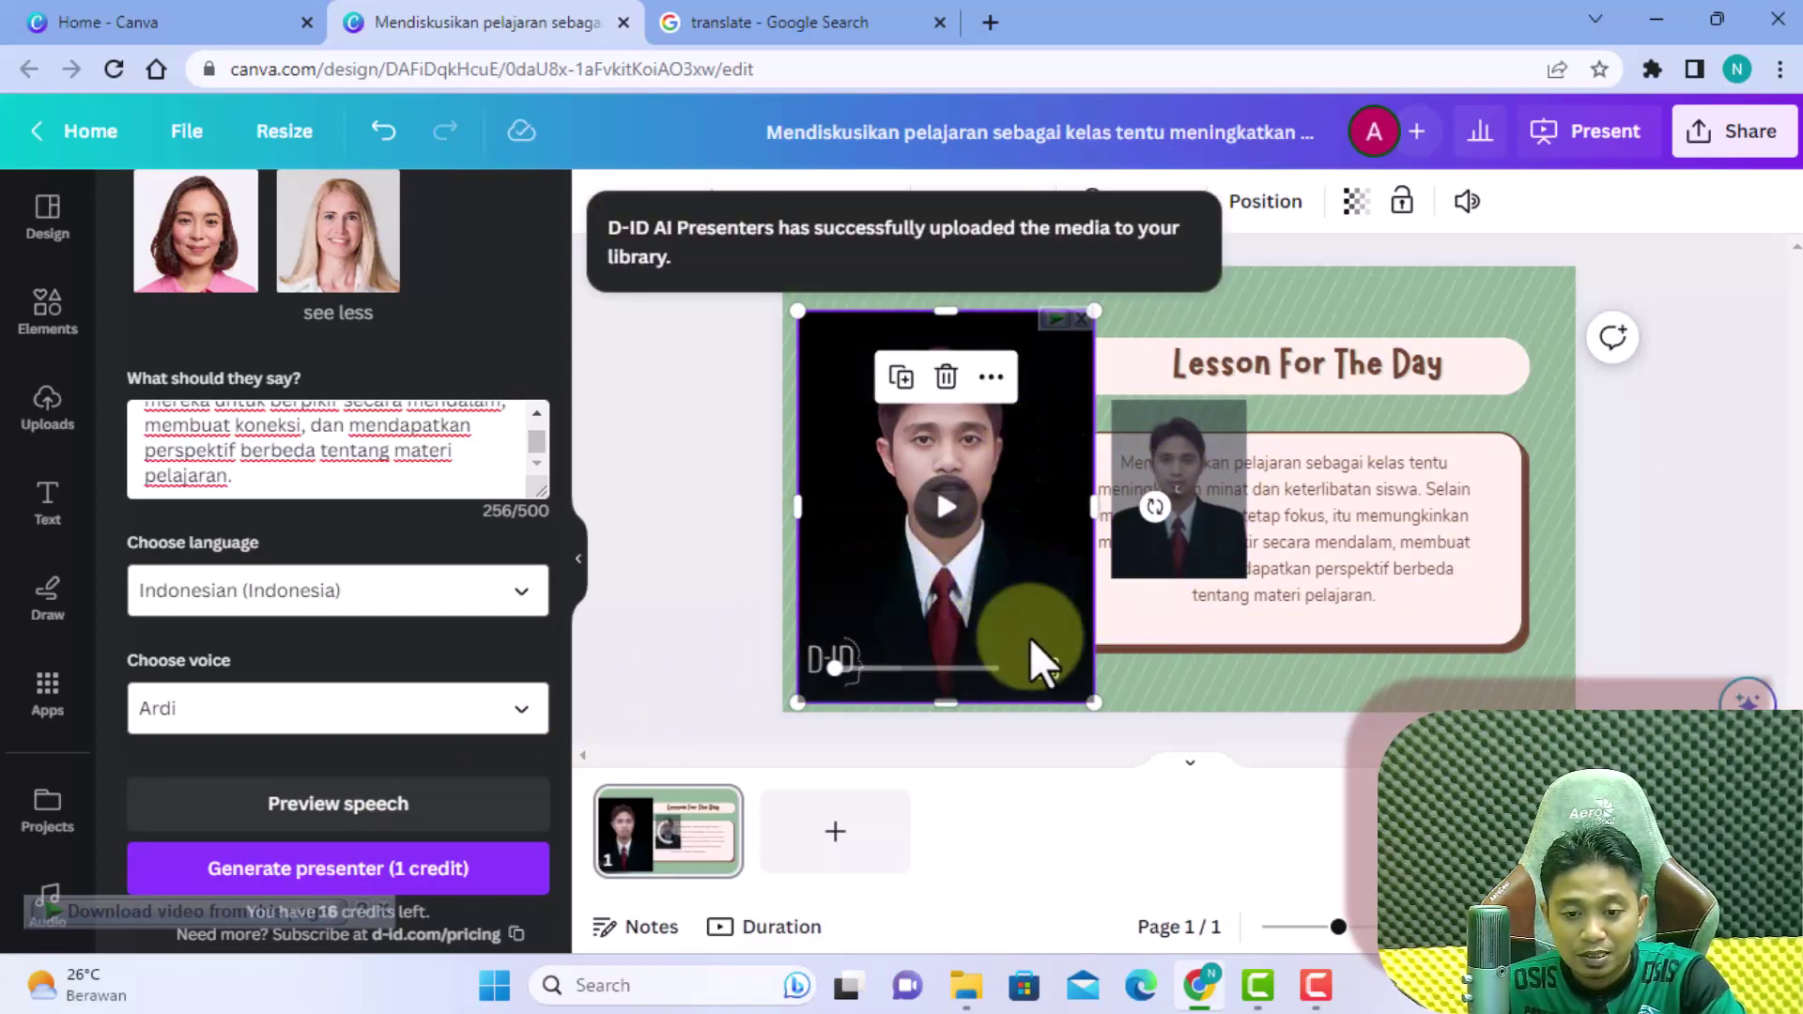
key(Delete)
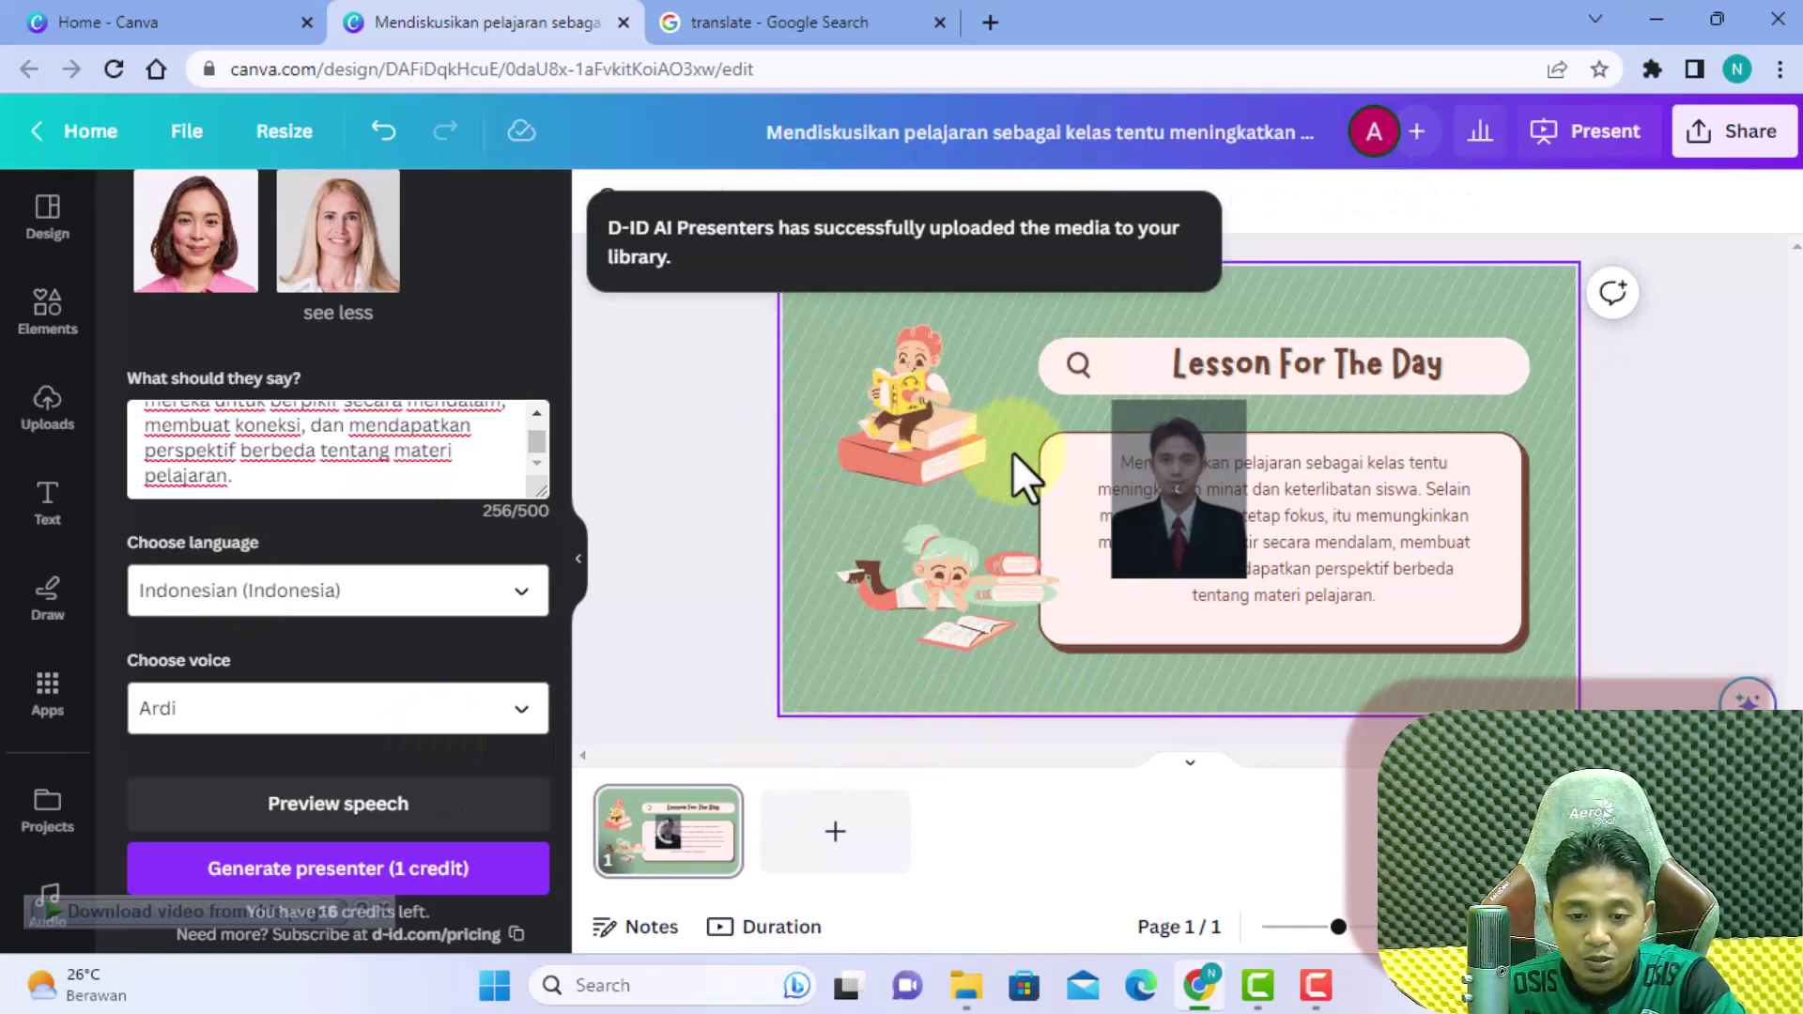
Step: Move the new presenter video to the upper-left of the slide and enlarge it
click(1155, 438)
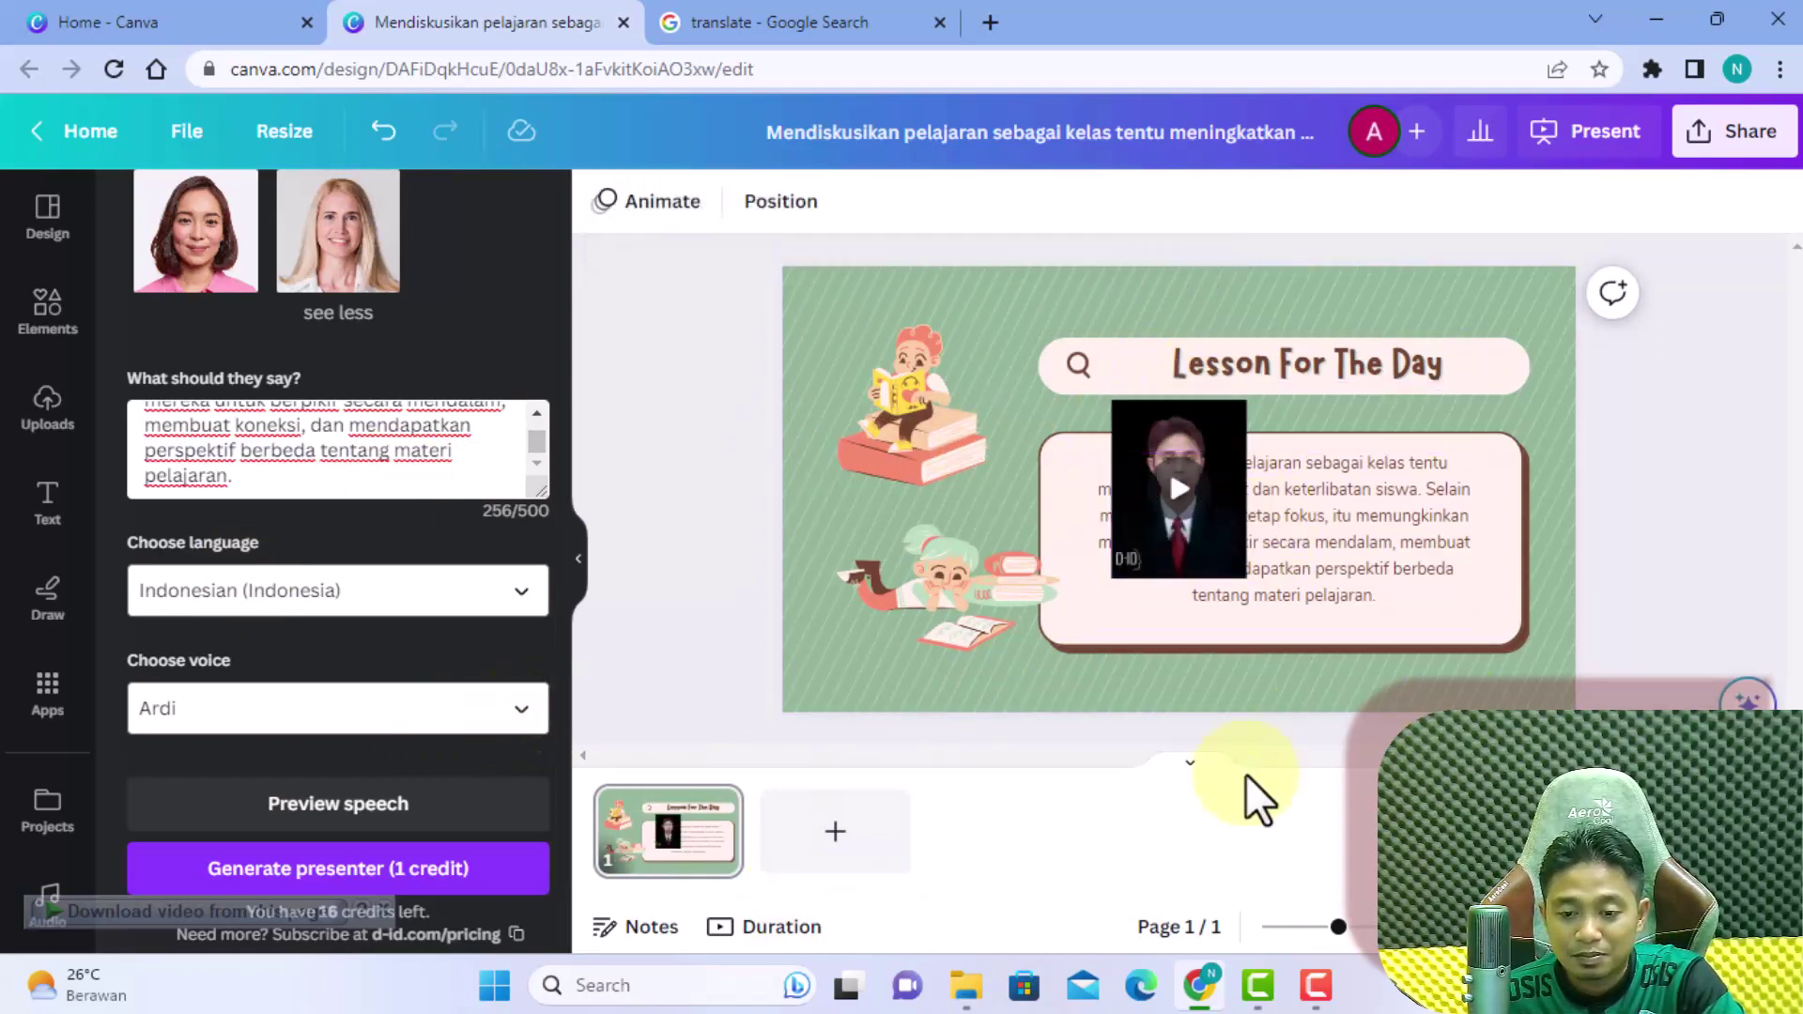
click(1181, 550)
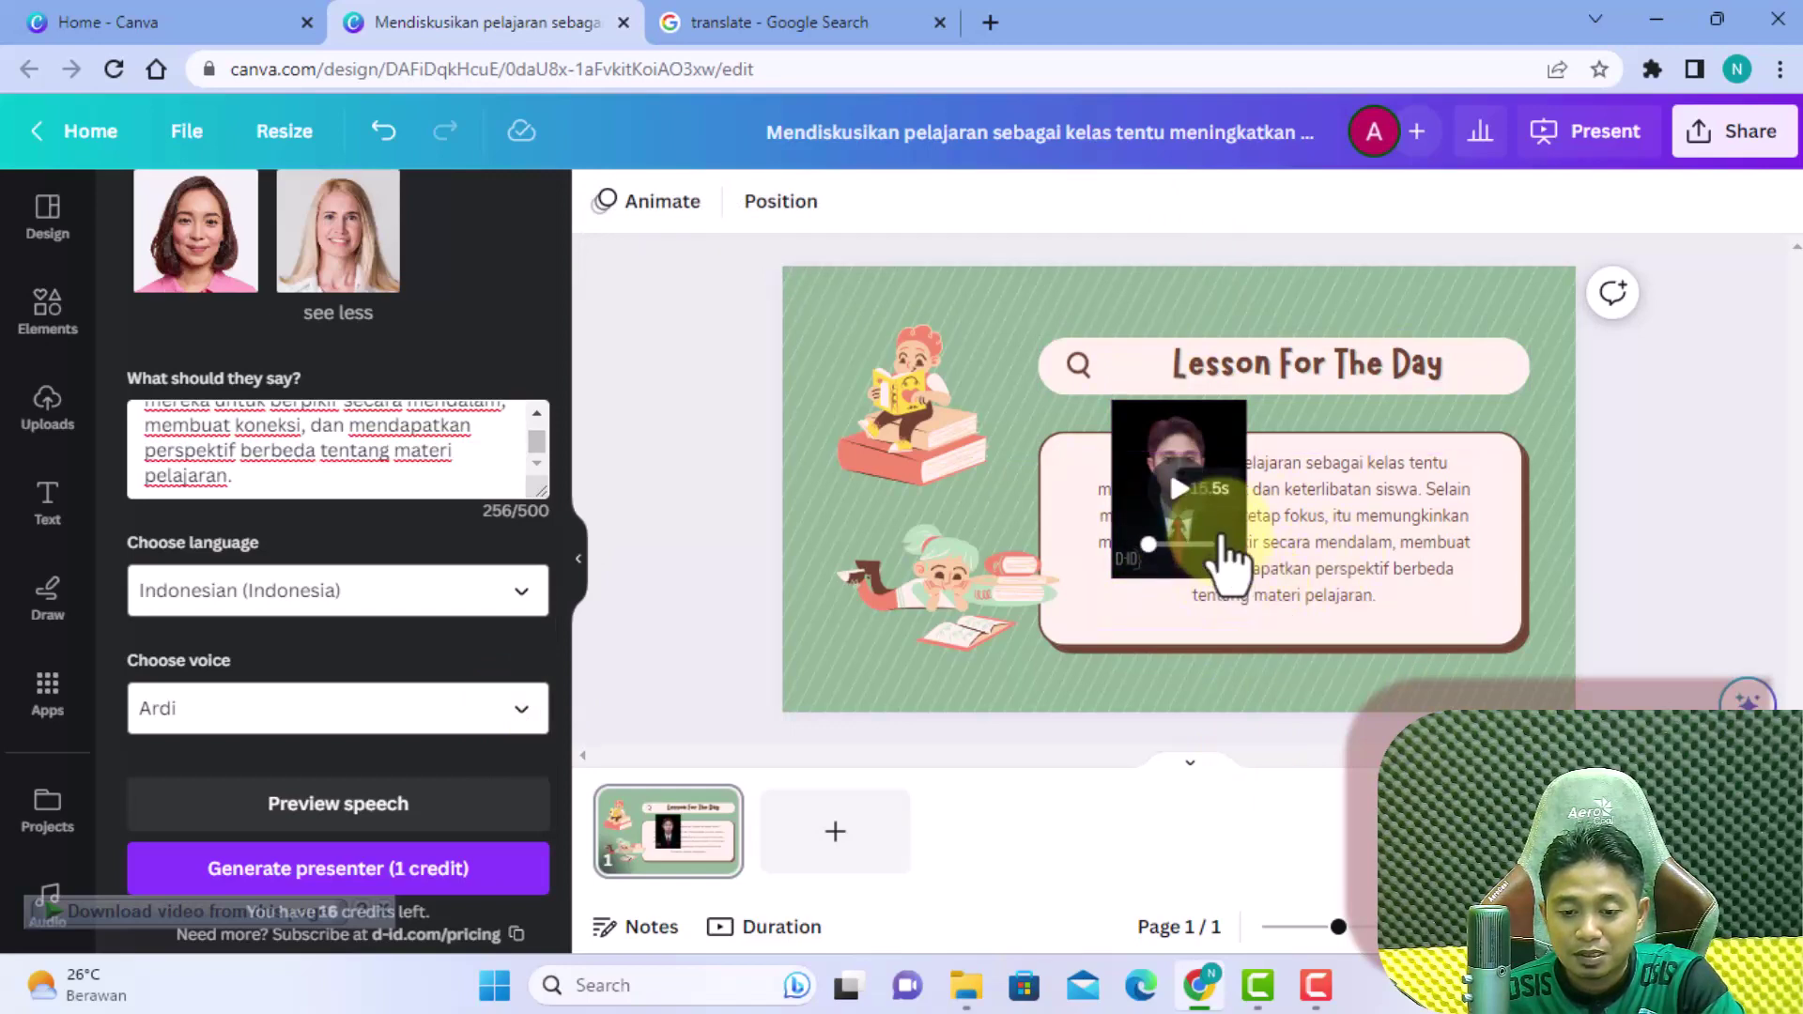
mouse_move(1216, 421)
mouse_down()
mouse_move(971, 373)
mouse_move(917, 339)
mouse_up()
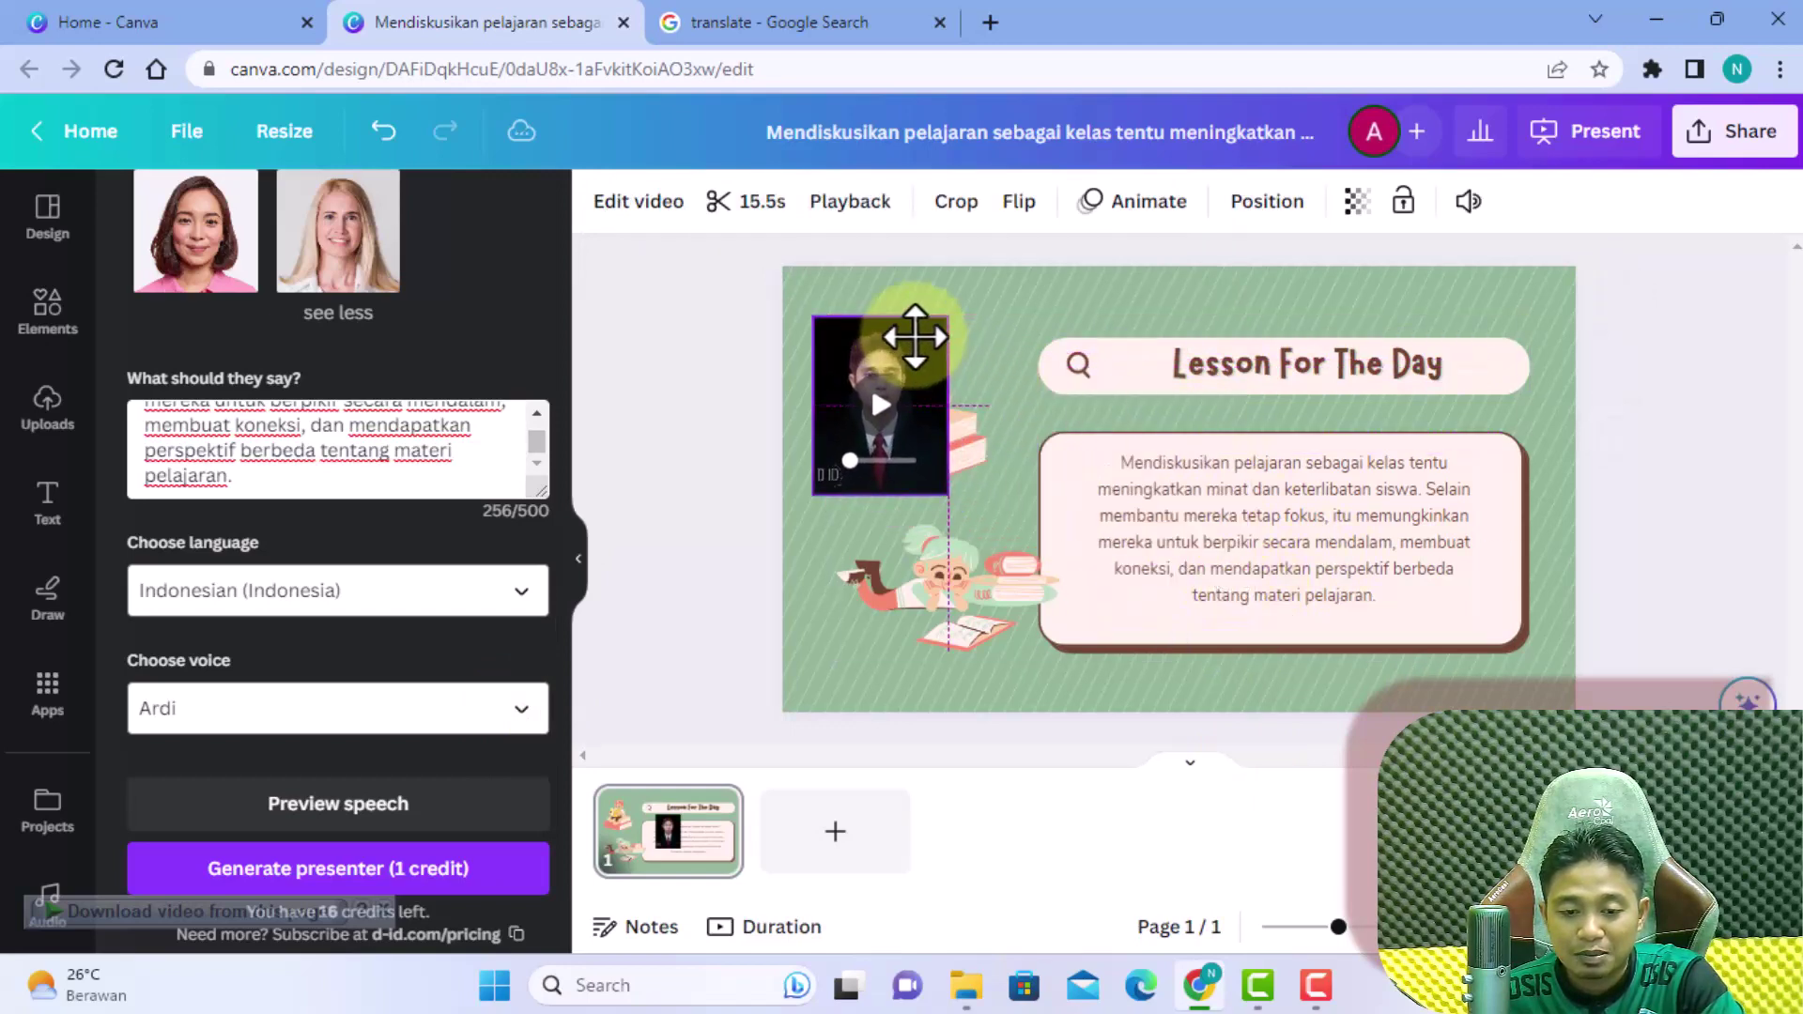
mouse_move(945, 493)
mouse_down()
mouse_move(1033, 705)
mouse_move(926, 613)
mouse_up()
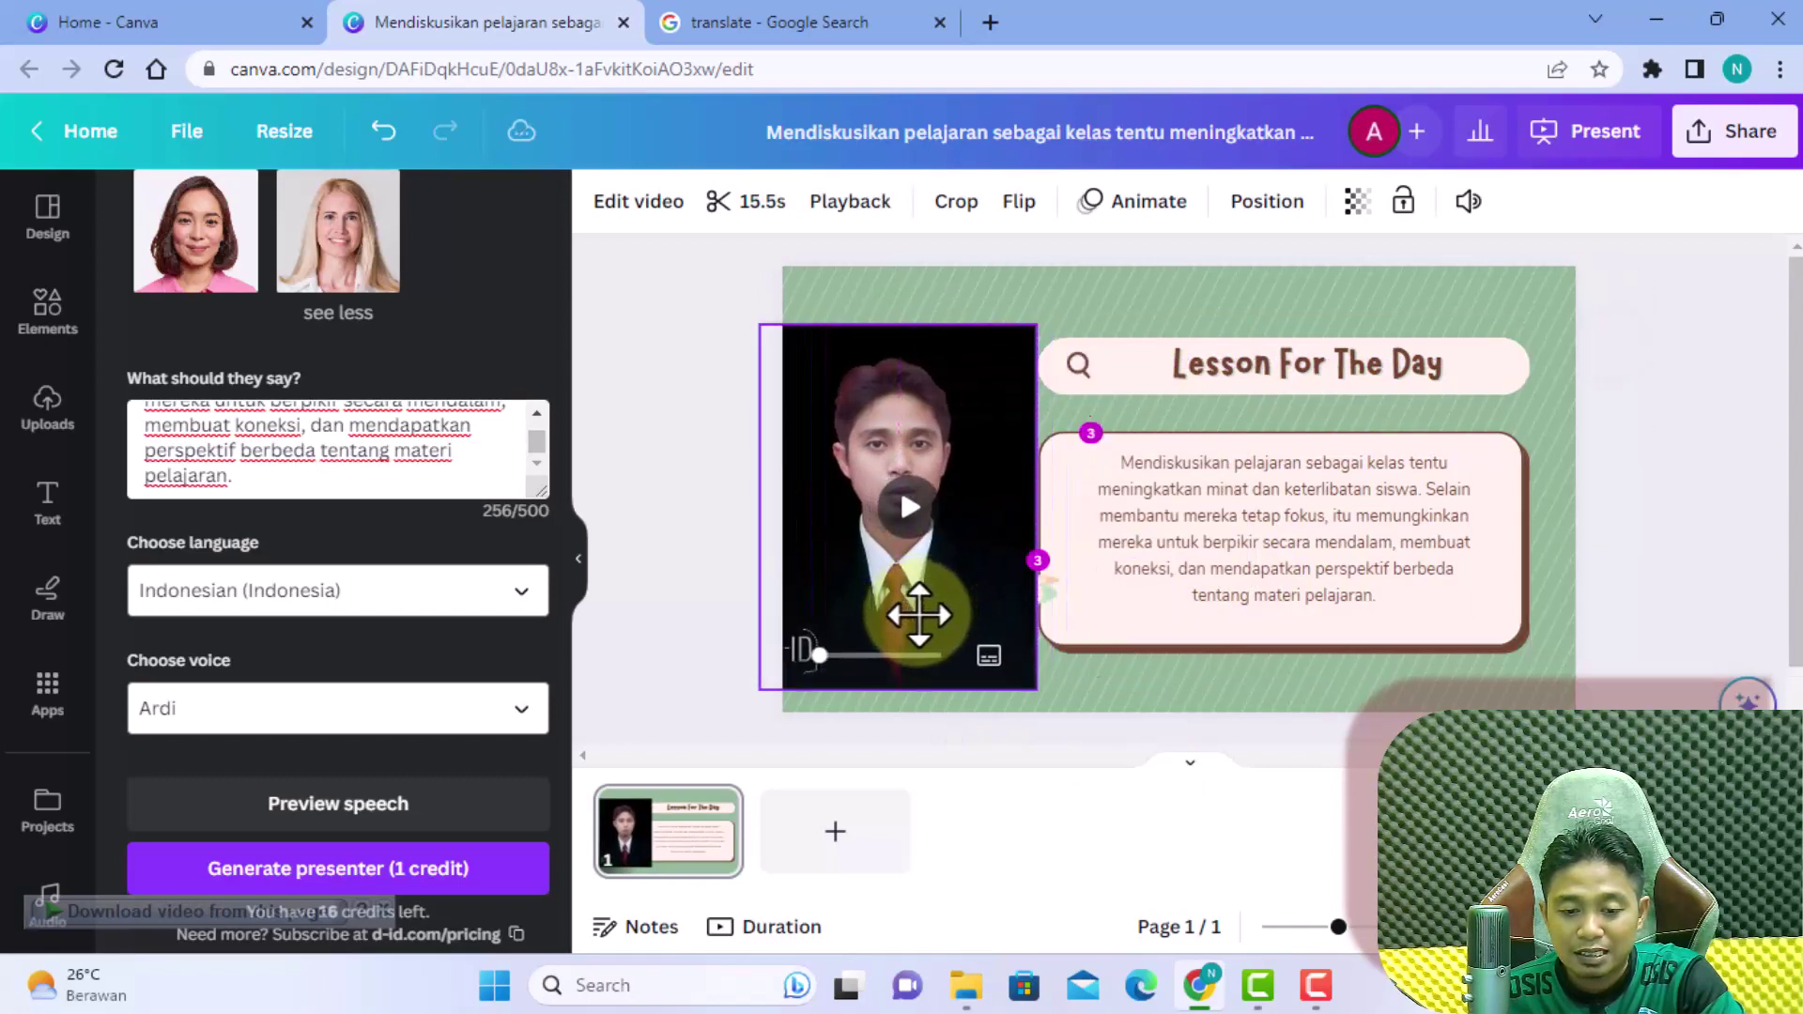
click(1745, 327)
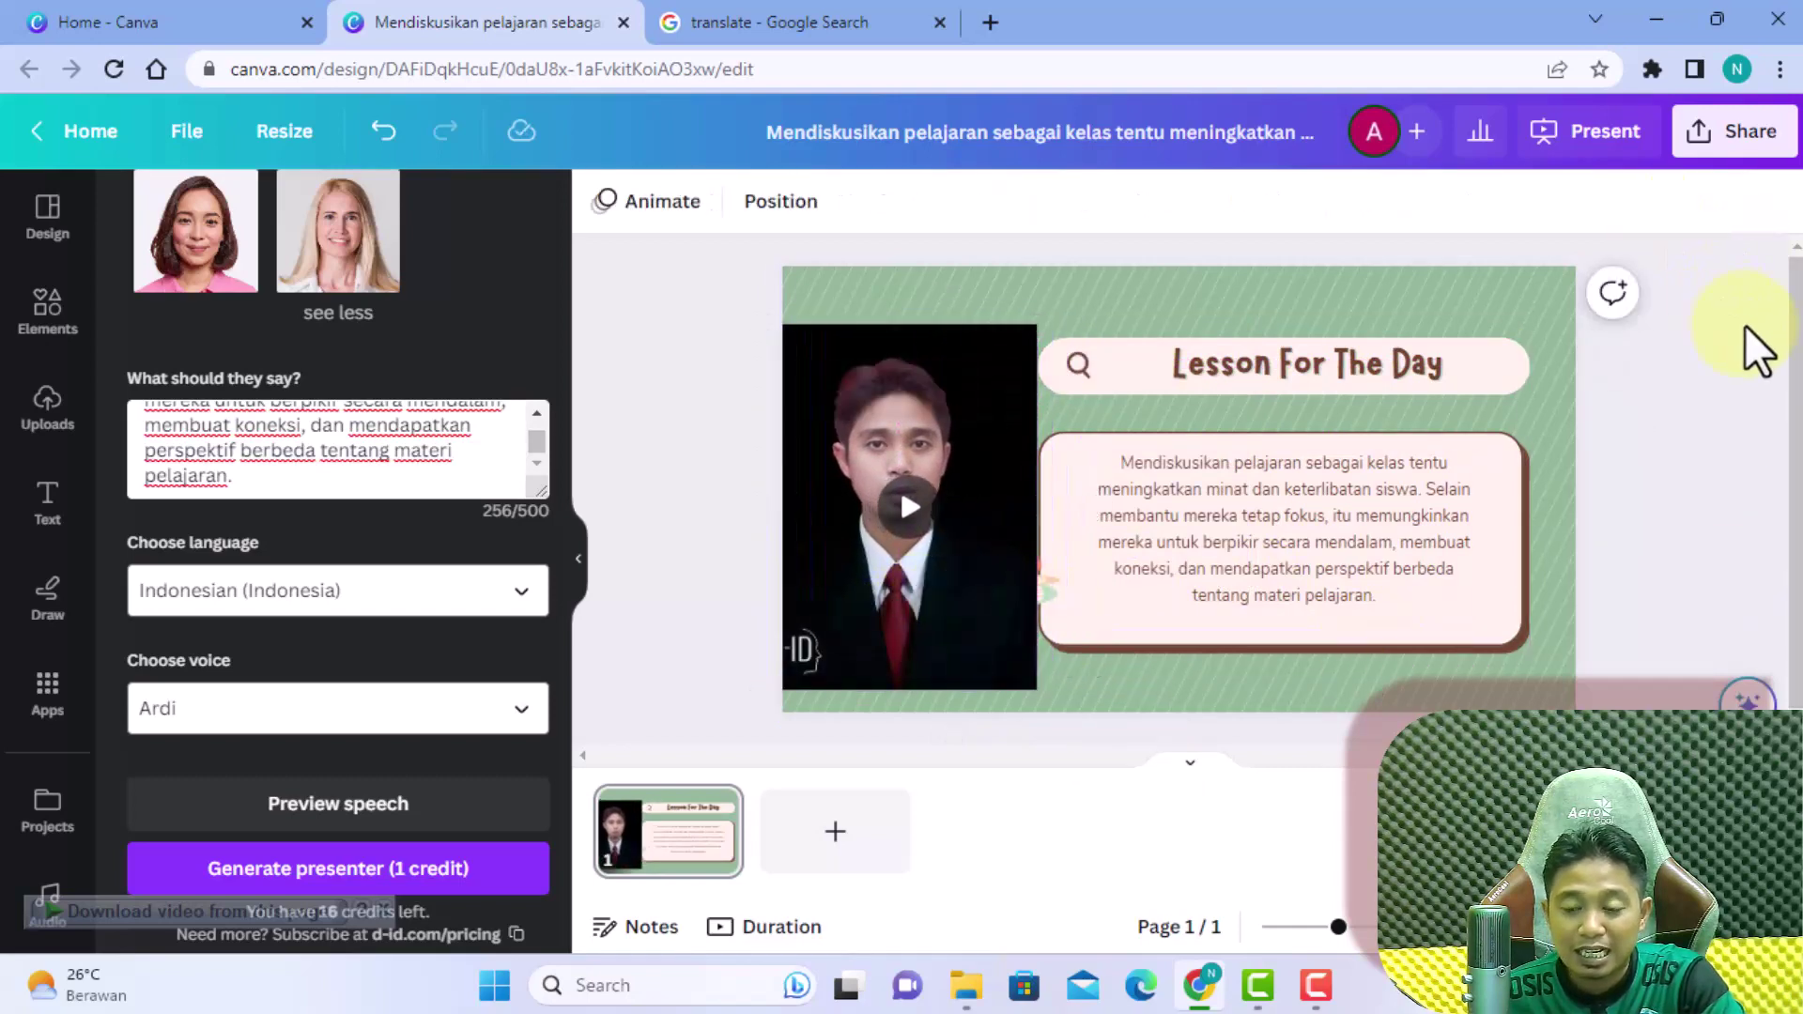
Step: Preview the slide full screen with Ctrl+Alt+P, then return to the editor
click(1615, 152)
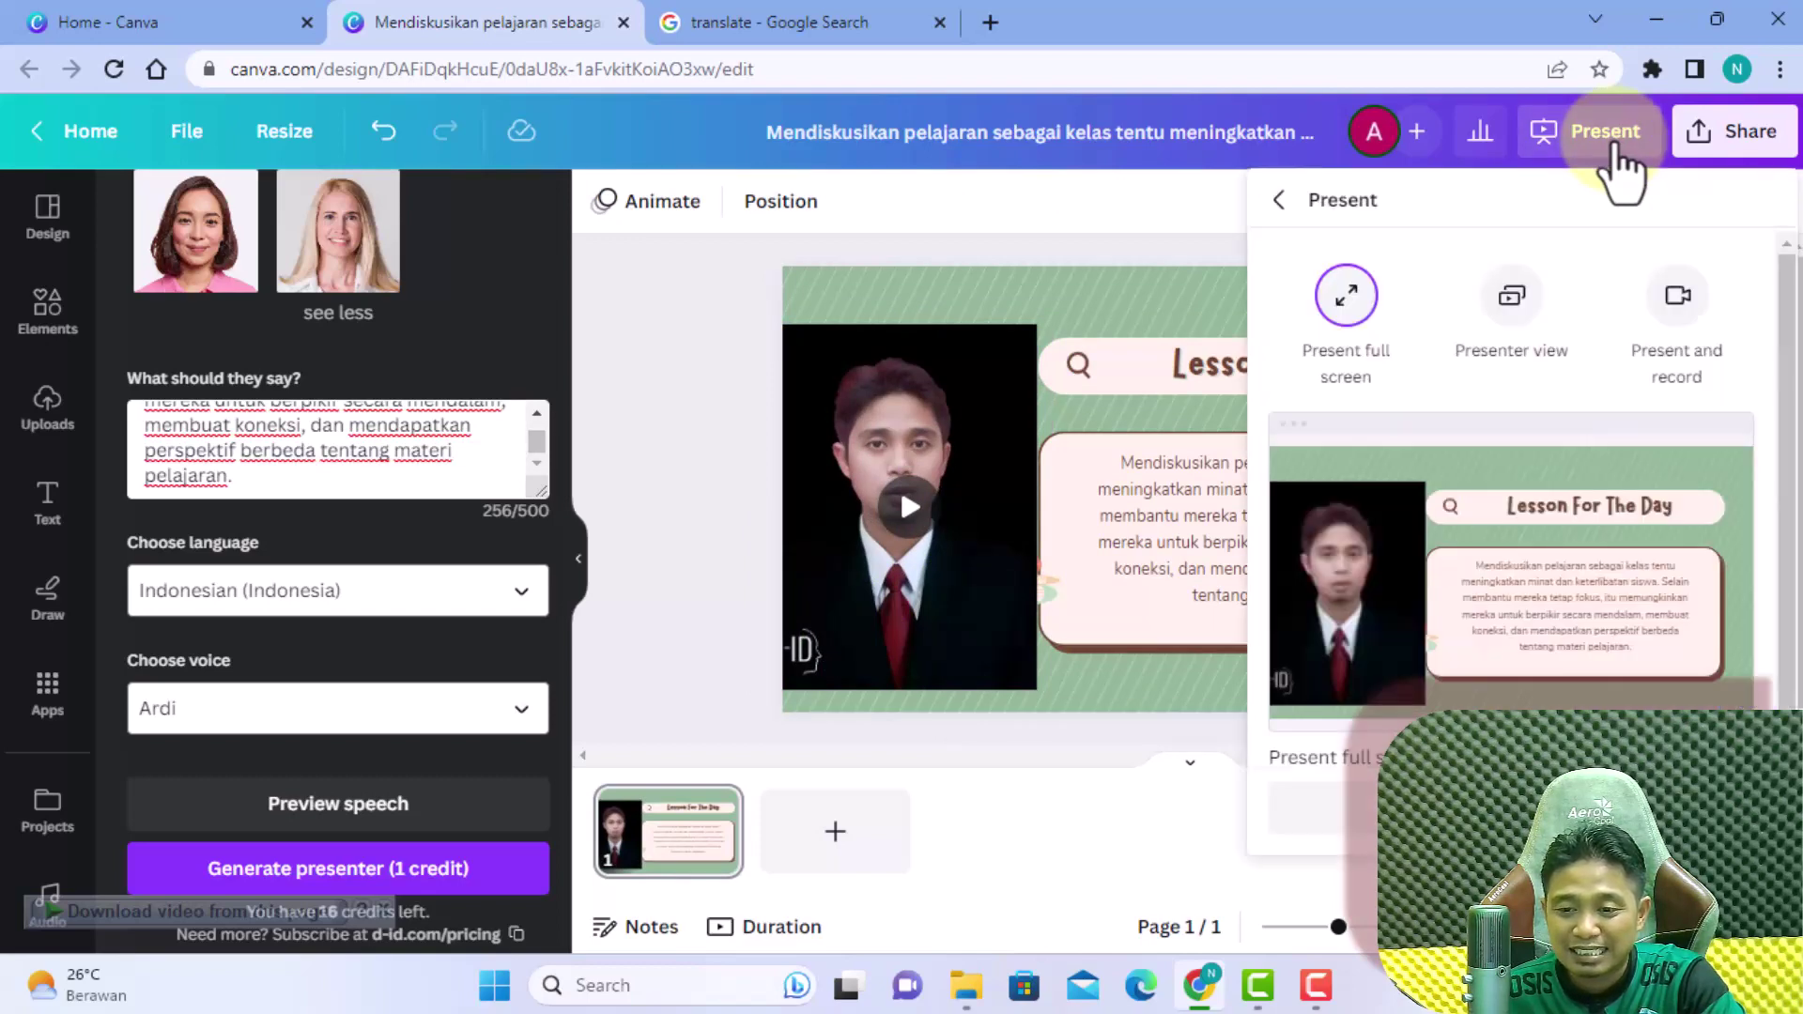
key(ctrl+alt+p)
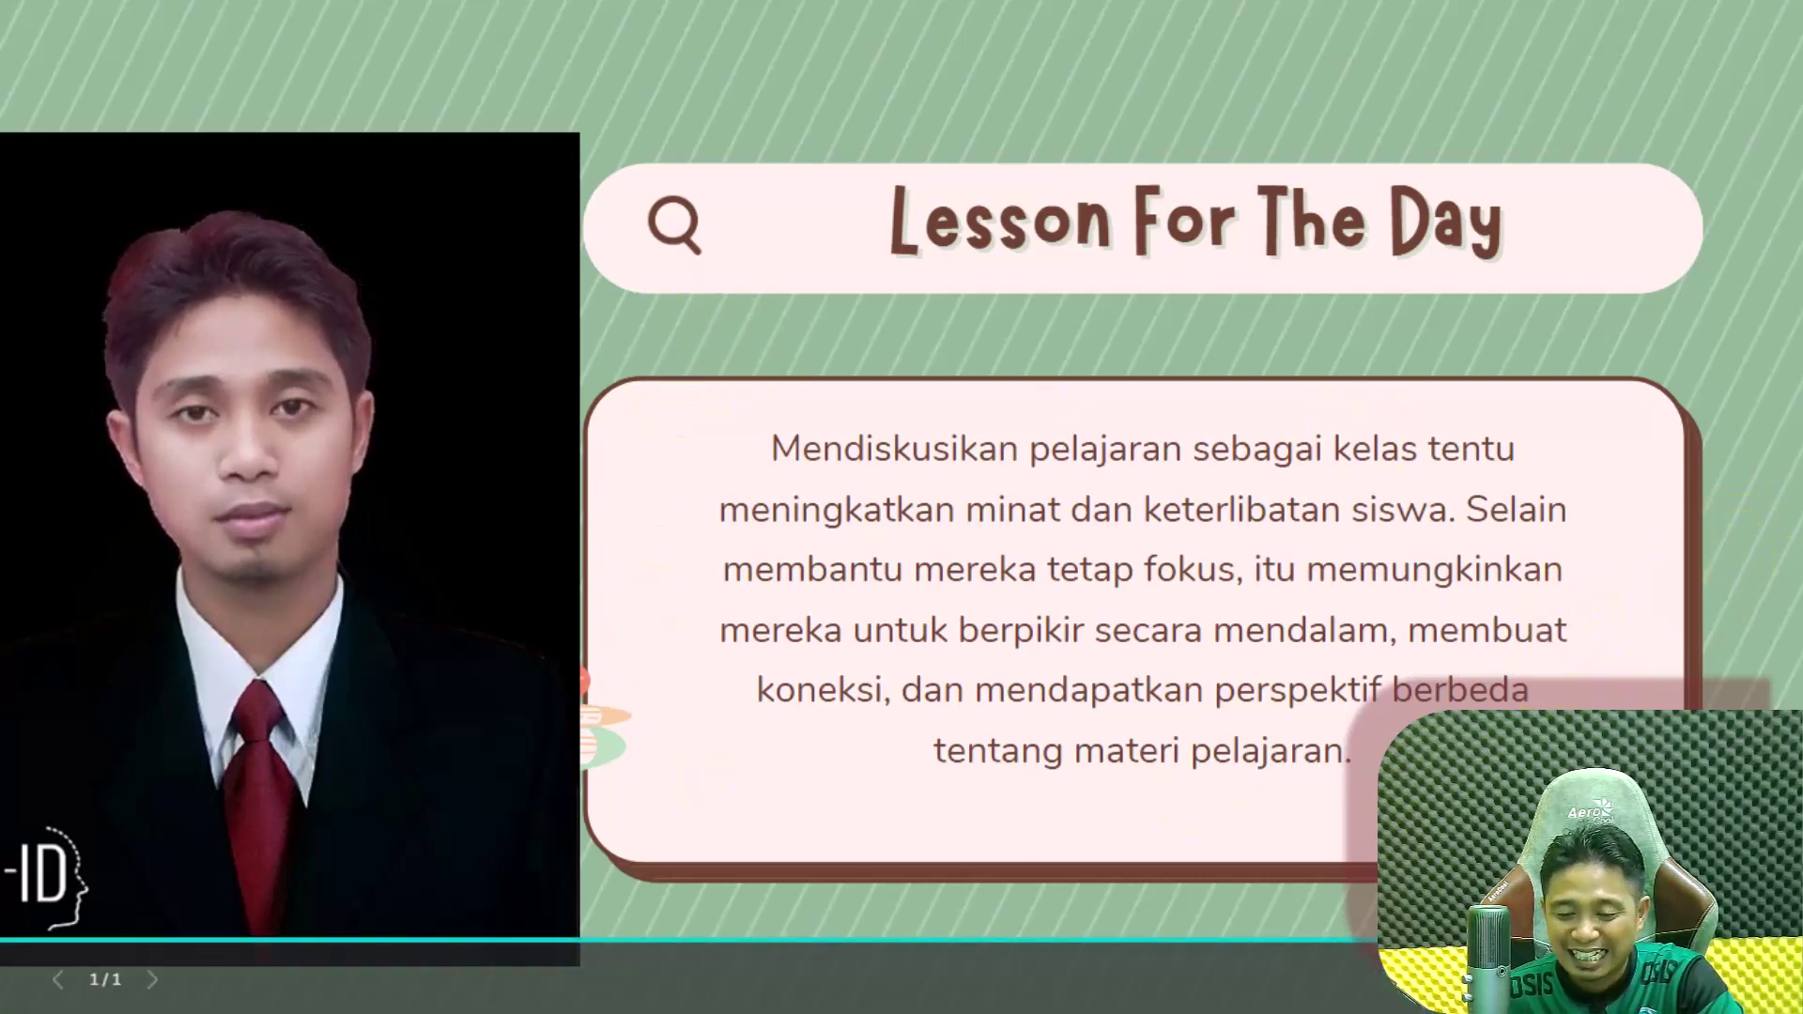
mouse_move(289, 549)
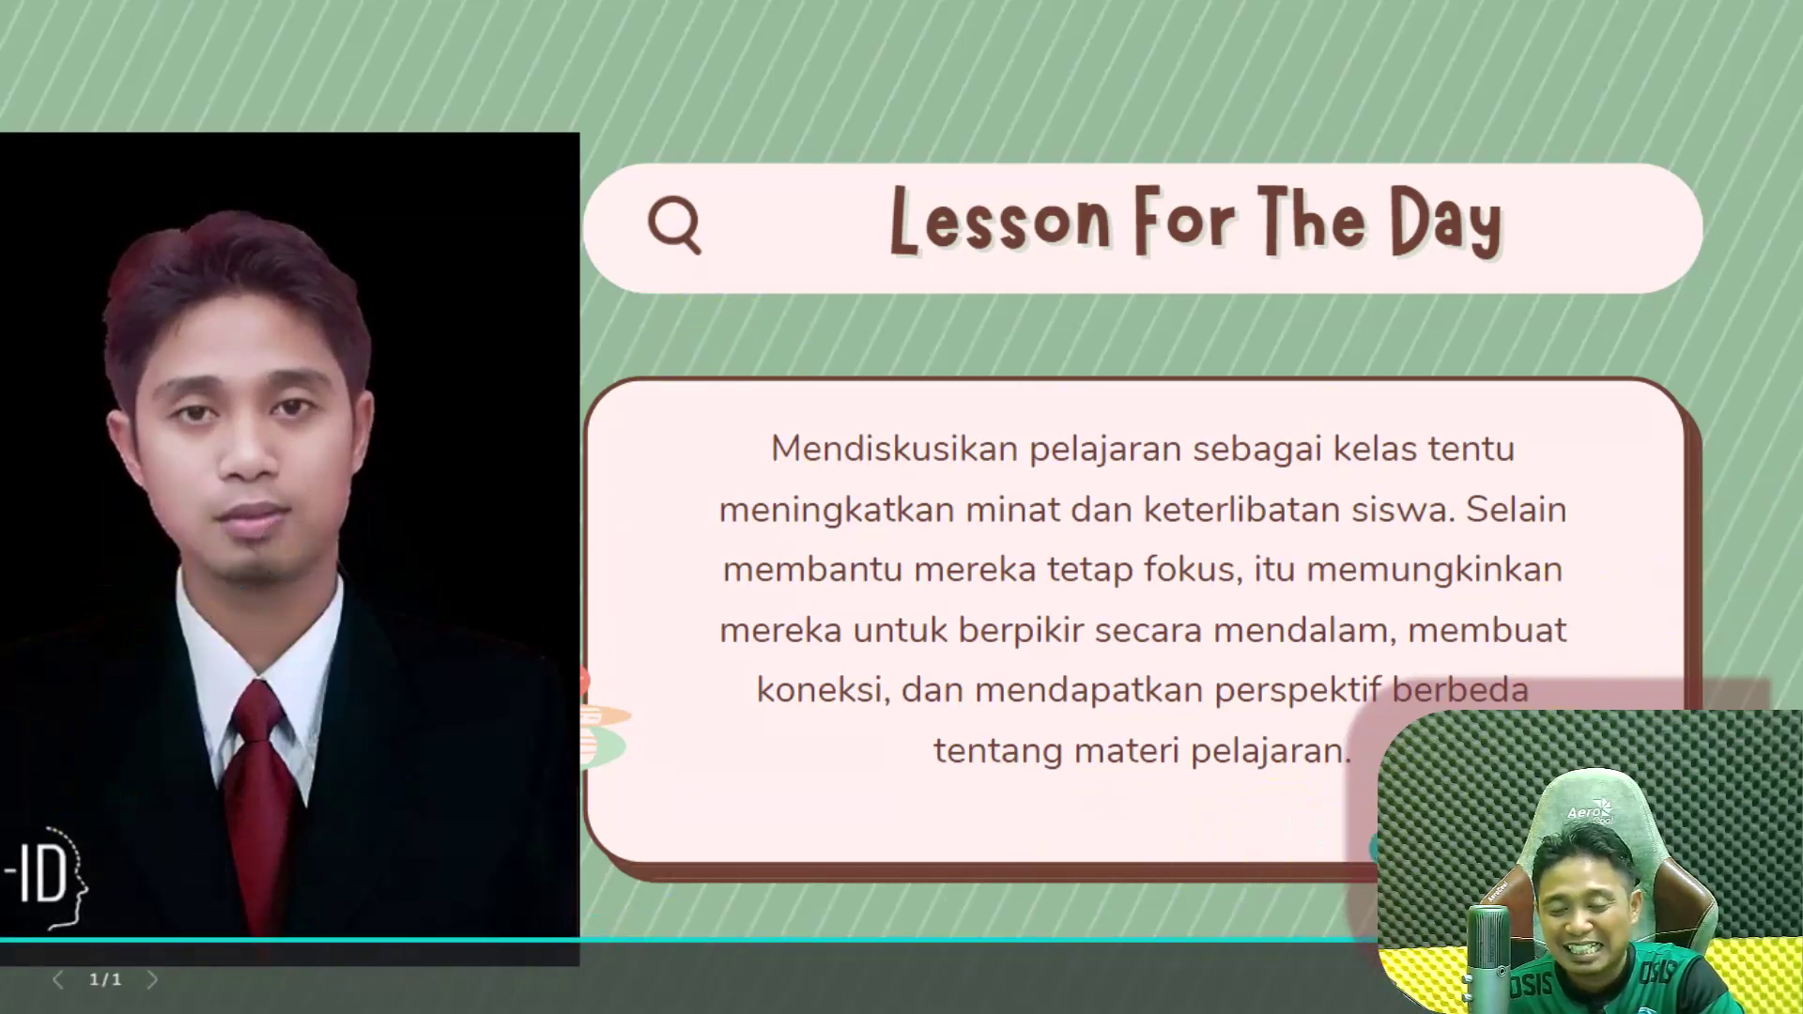
key(Escape)
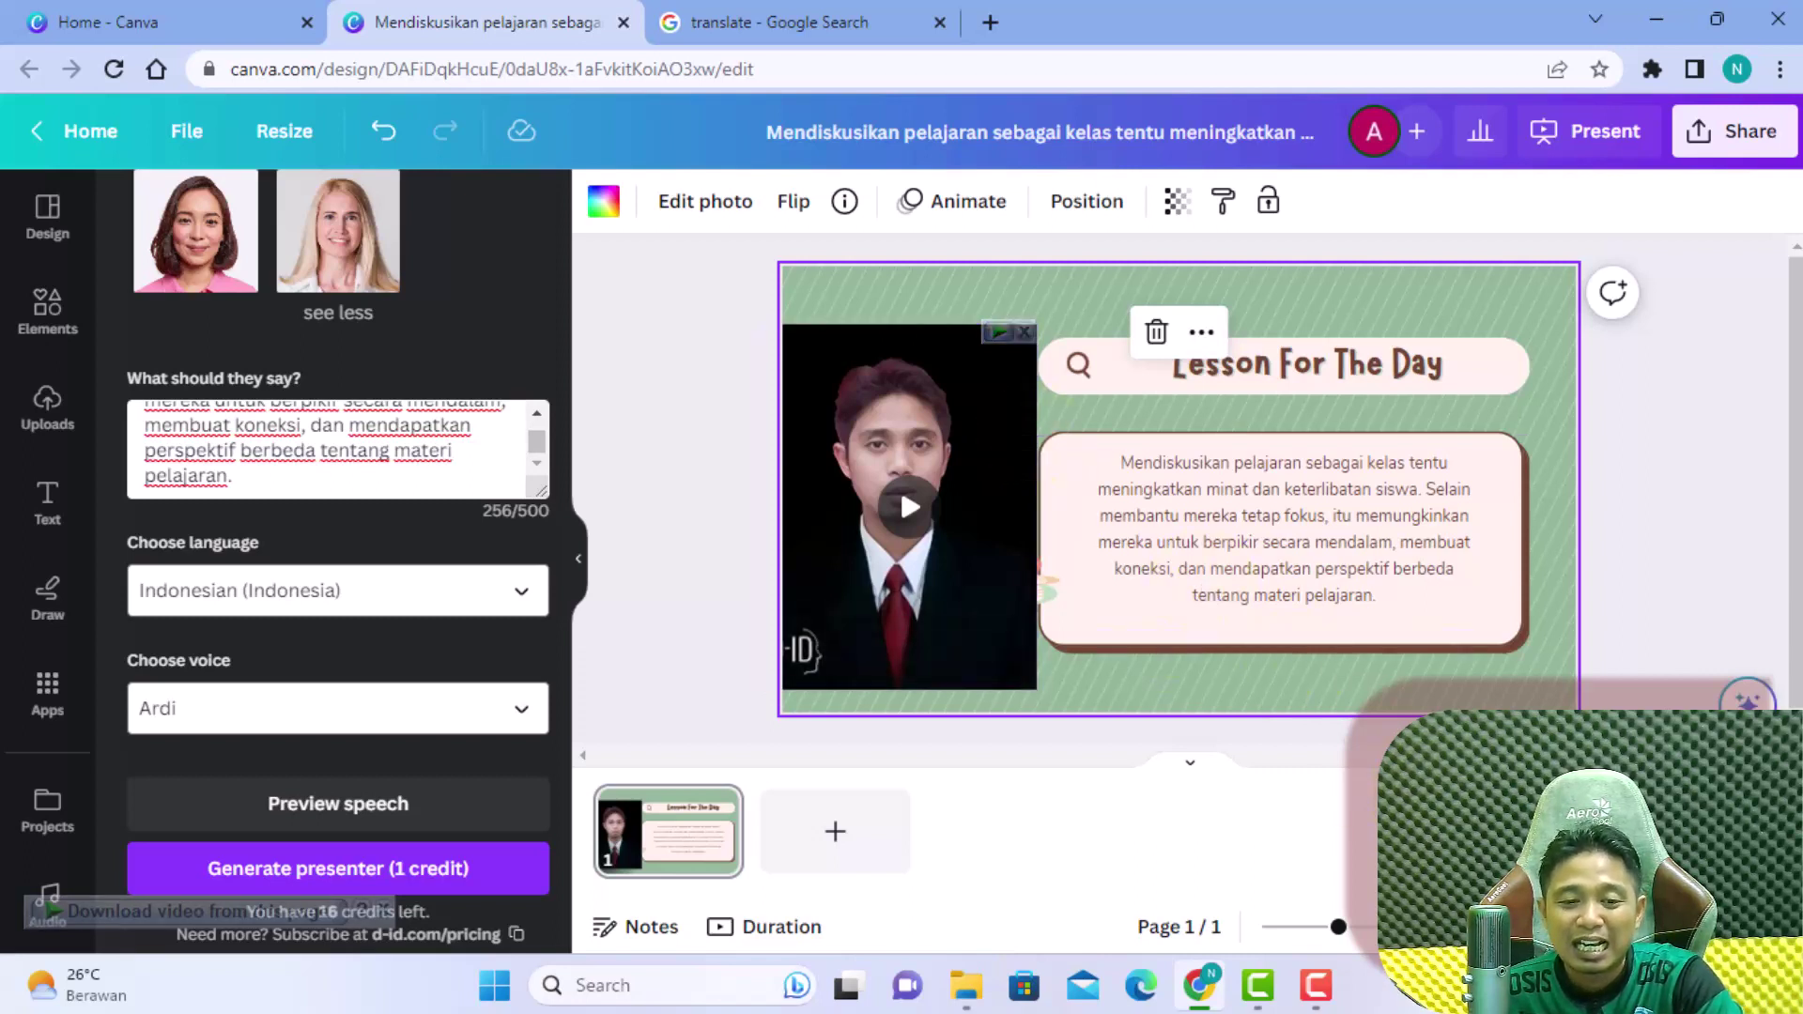
Step: Trim the Indonesian presenter video from 15.5s down to 7.6s
click(970, 542)
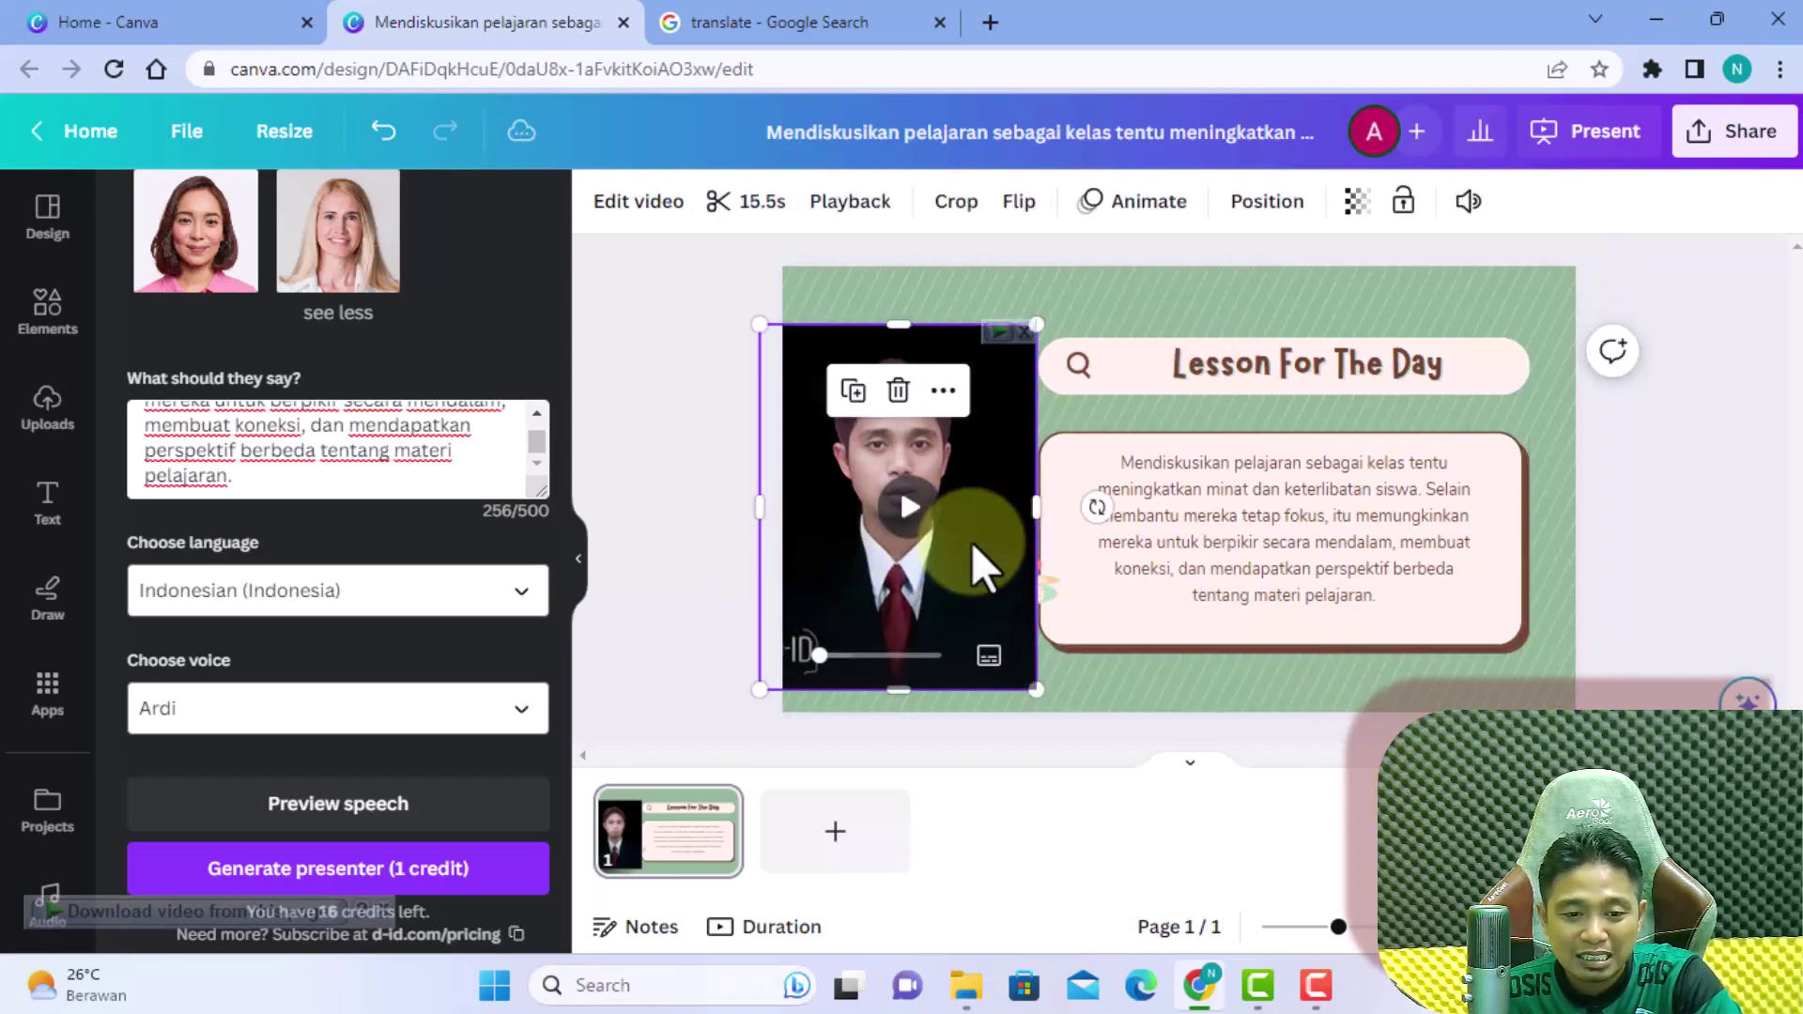
click(1644, 605)
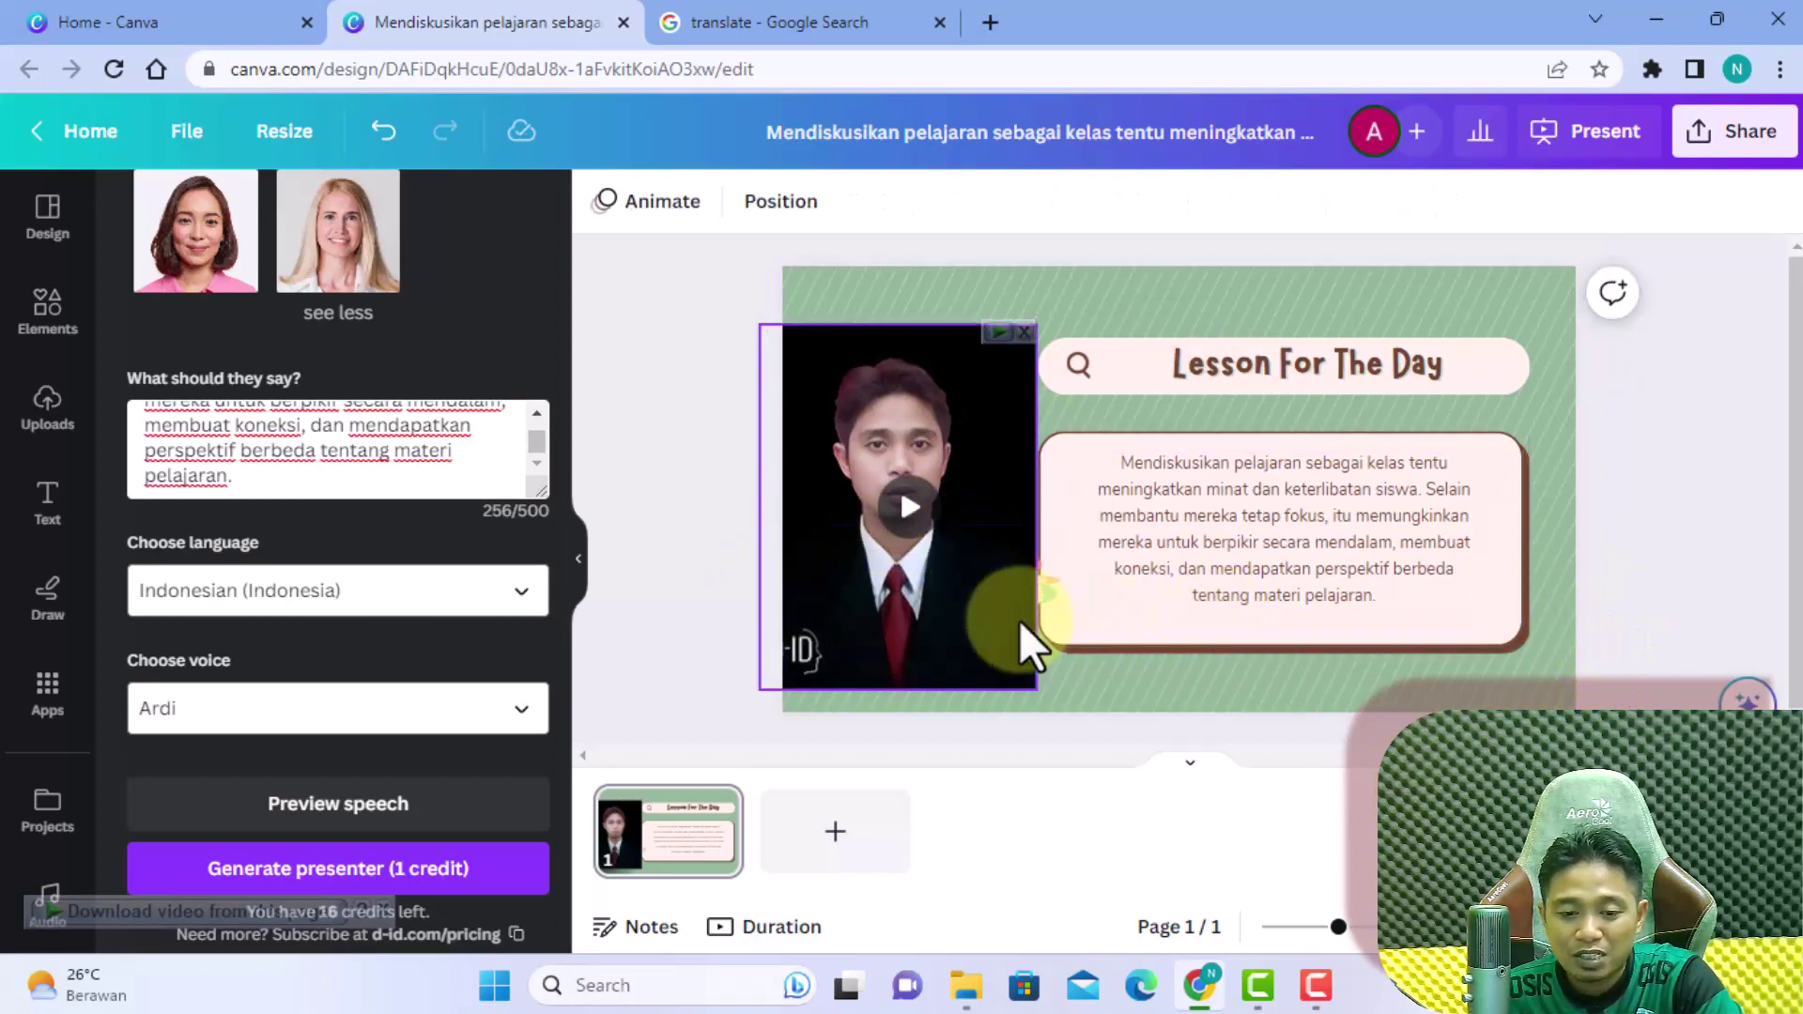
click(976, 437)
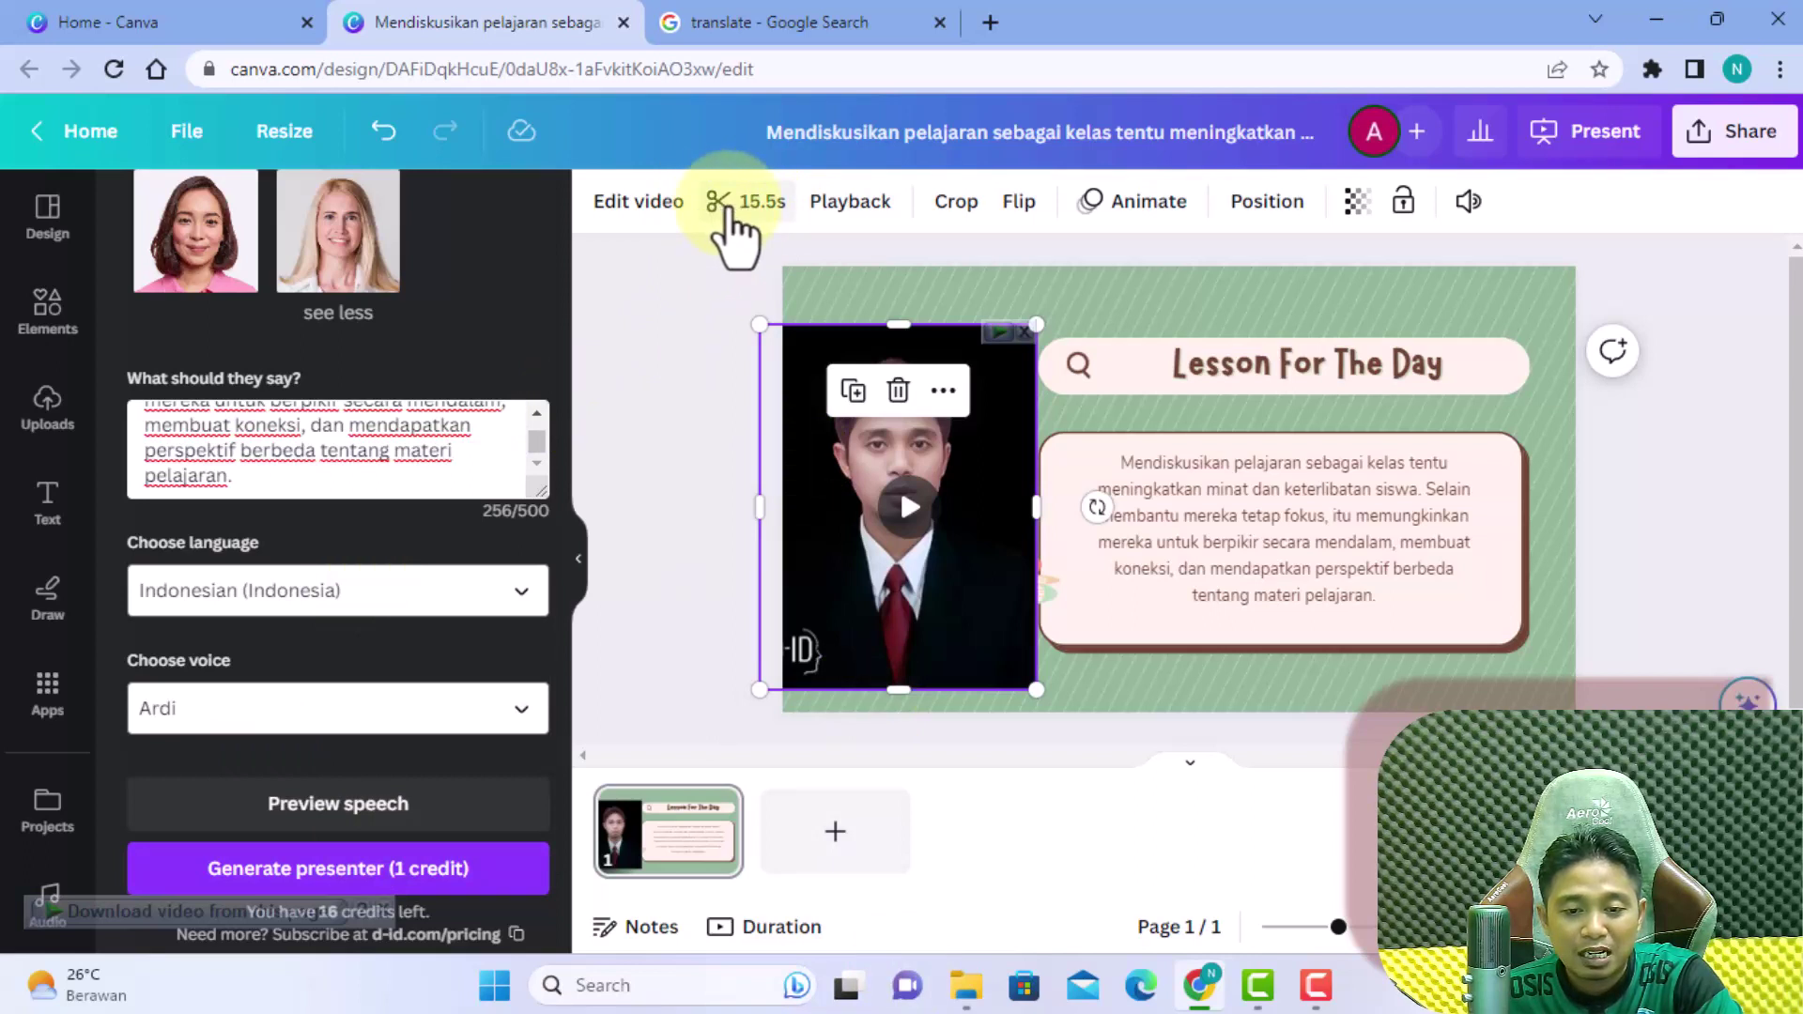
click(723, 208)
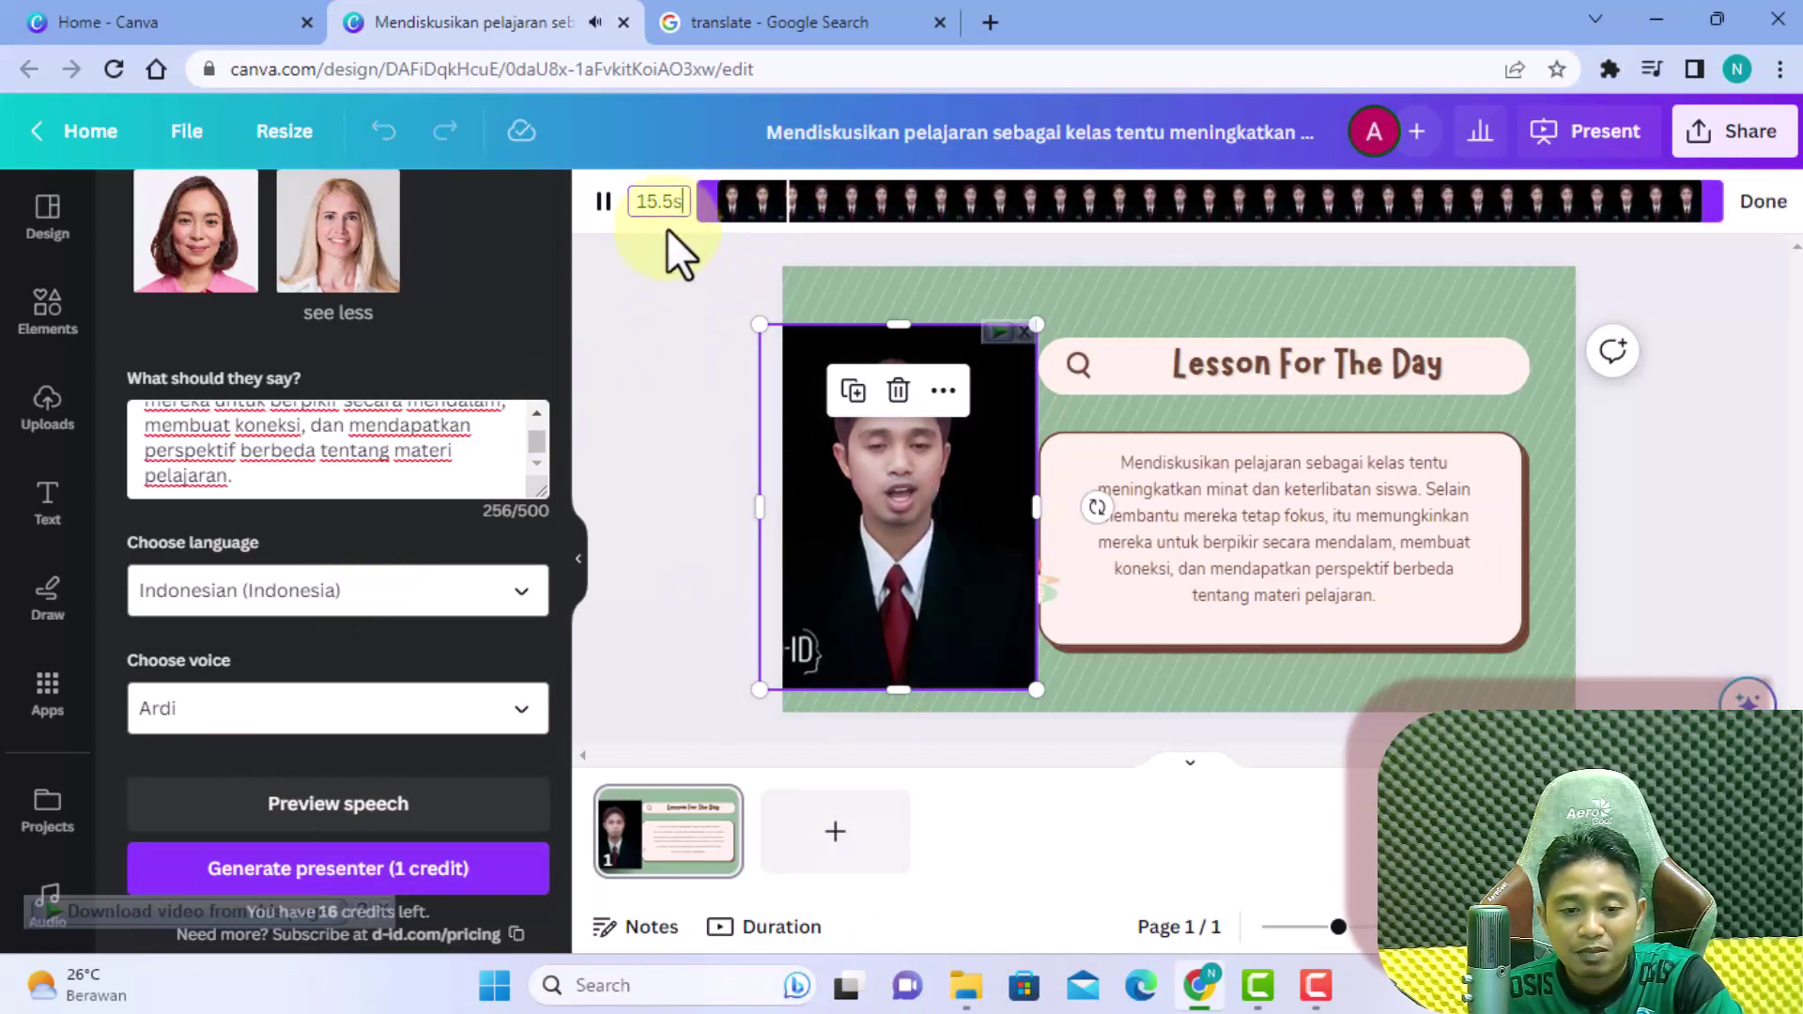
click(605, 203)
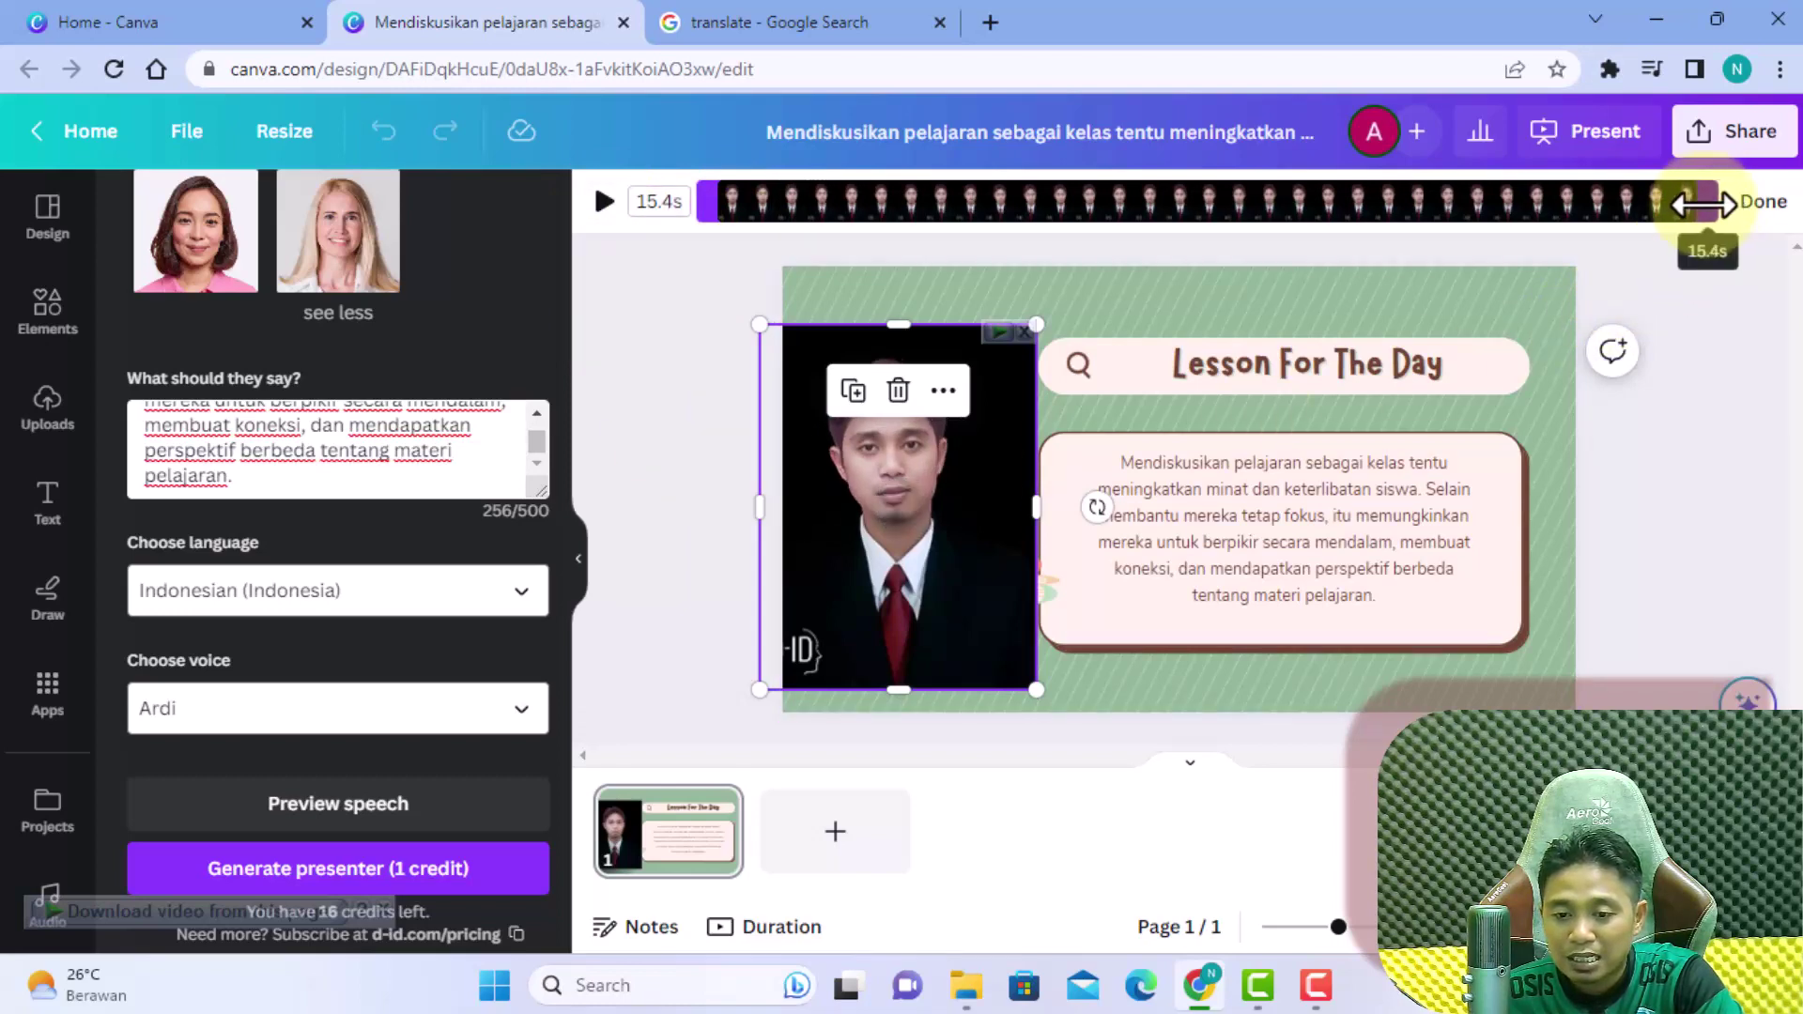
drag(1712, 202, 1210, 211)
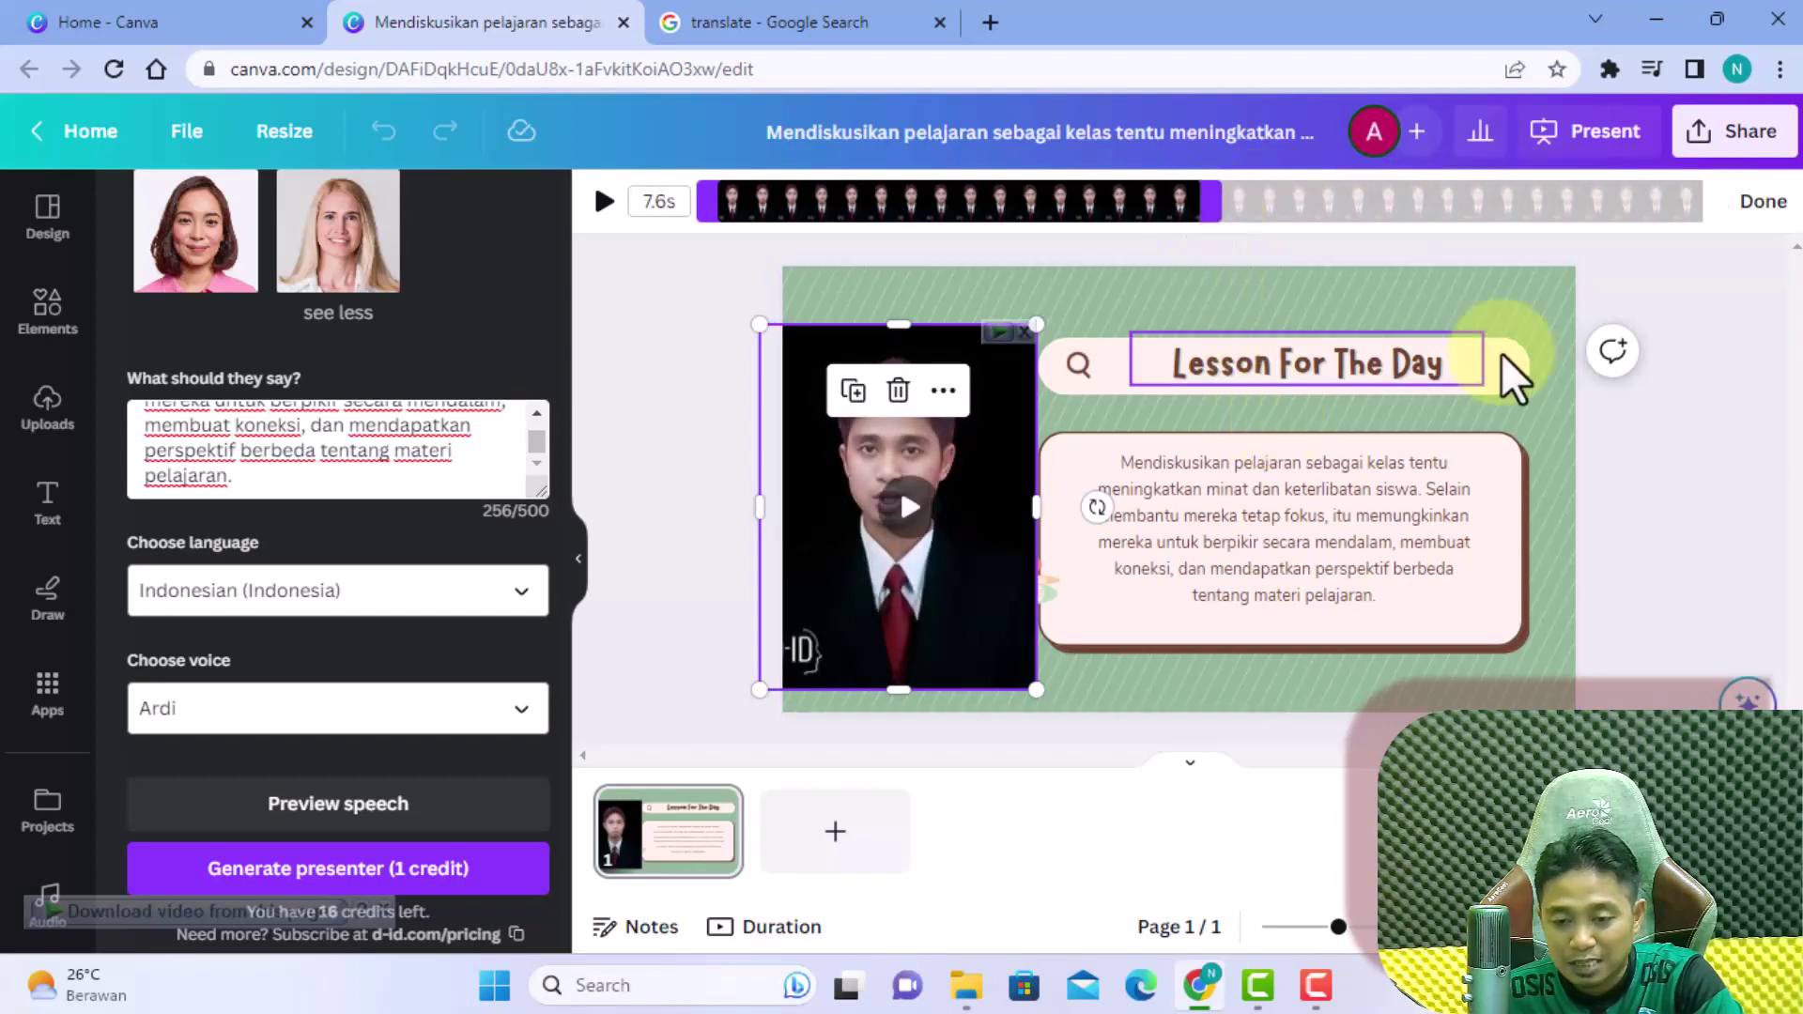
click(1753, 204)
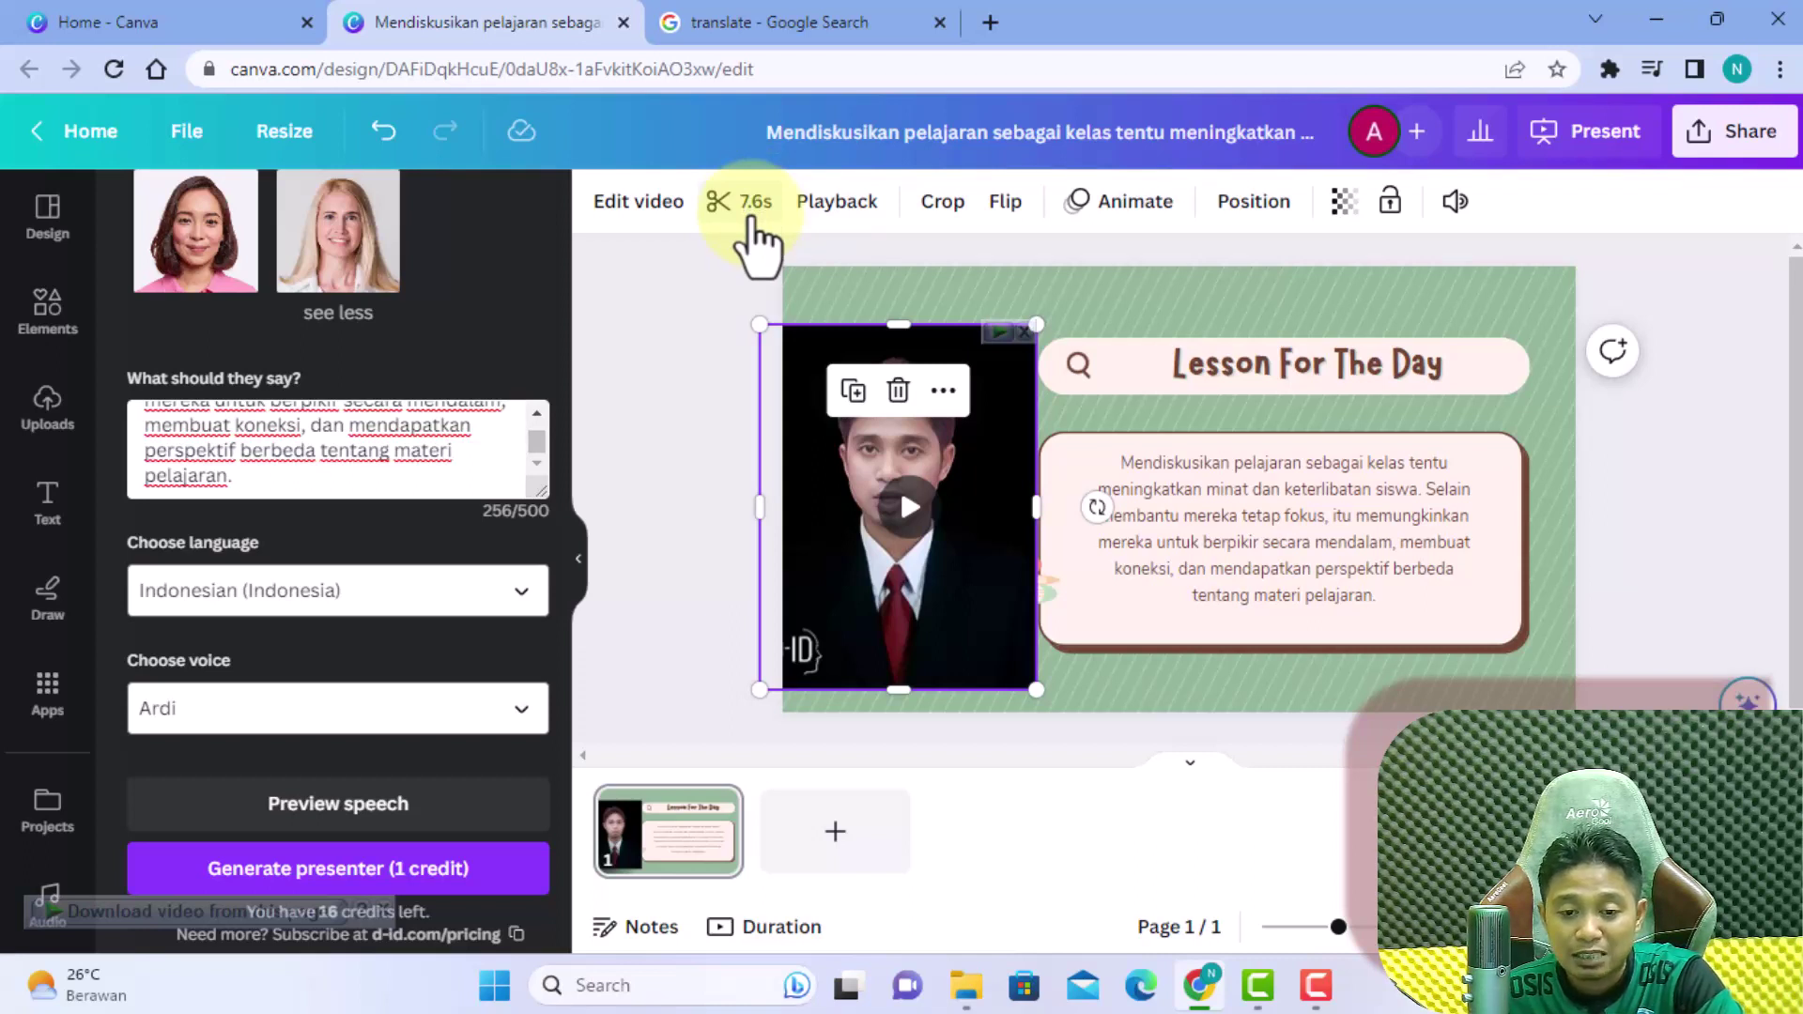
Step: Try the Epic, Festive and Peony filters on the presenter video
click(640, 203)
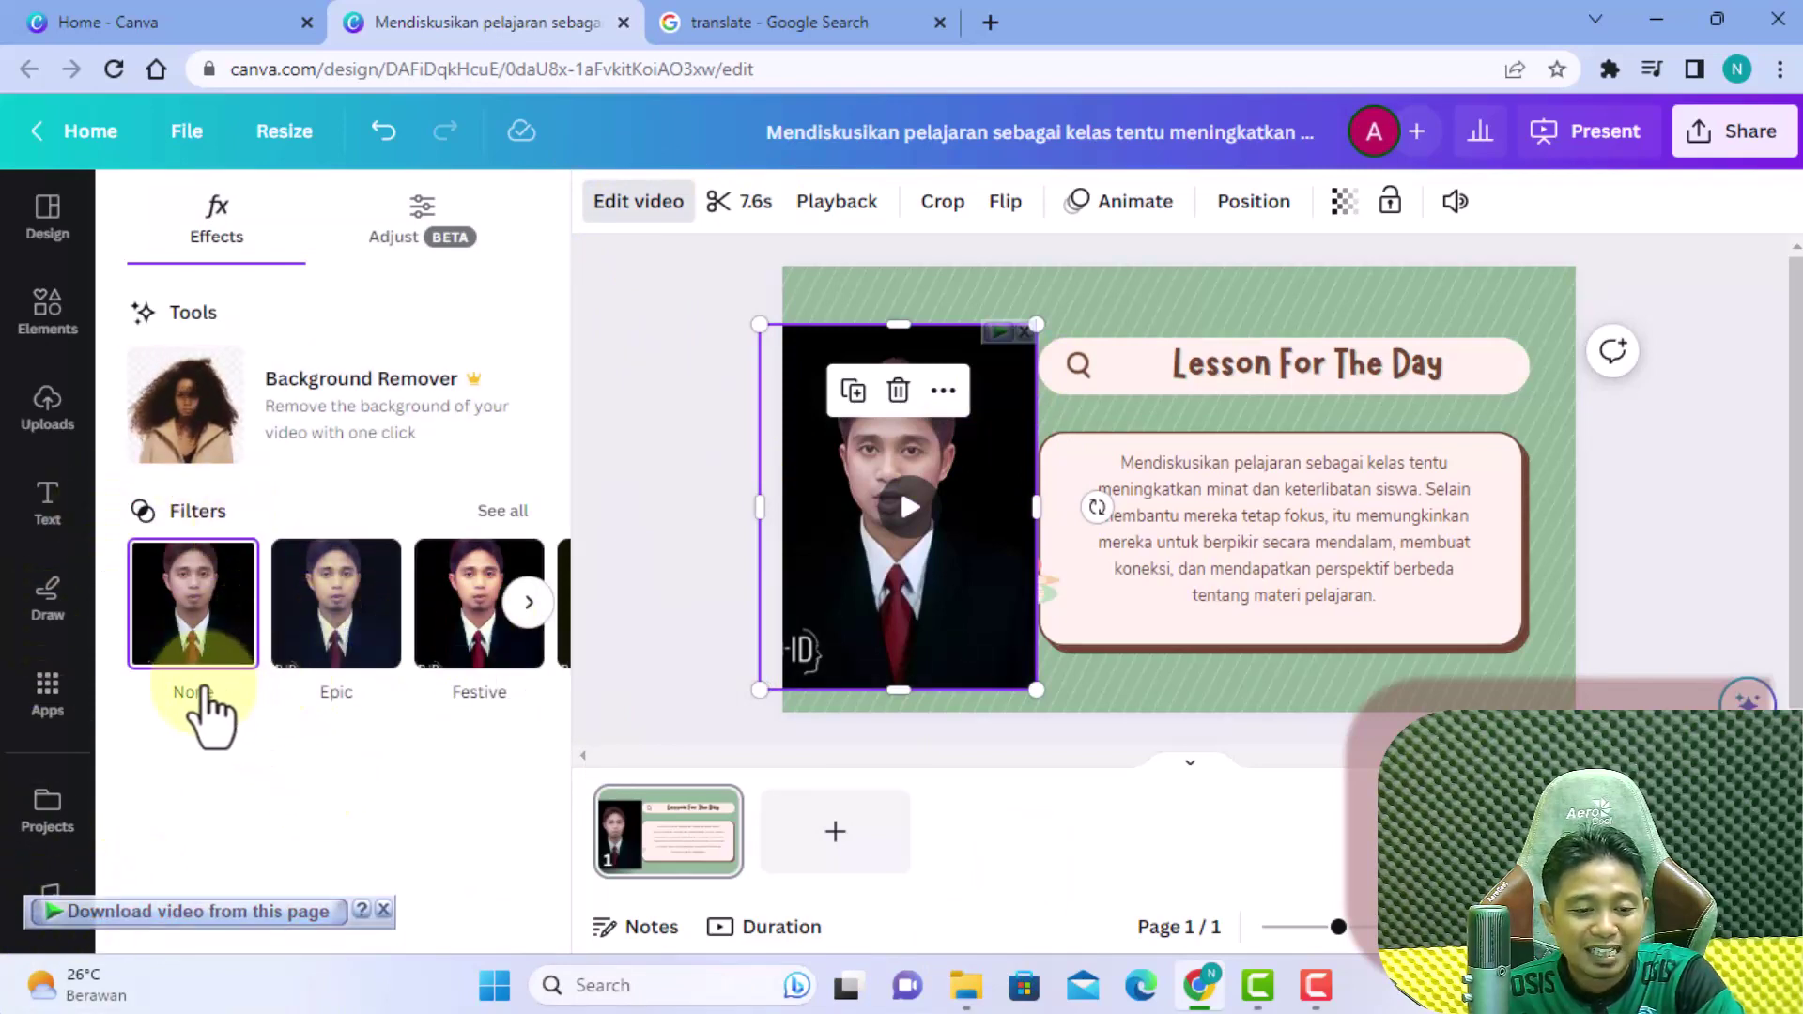
mouse_move(335, 603)
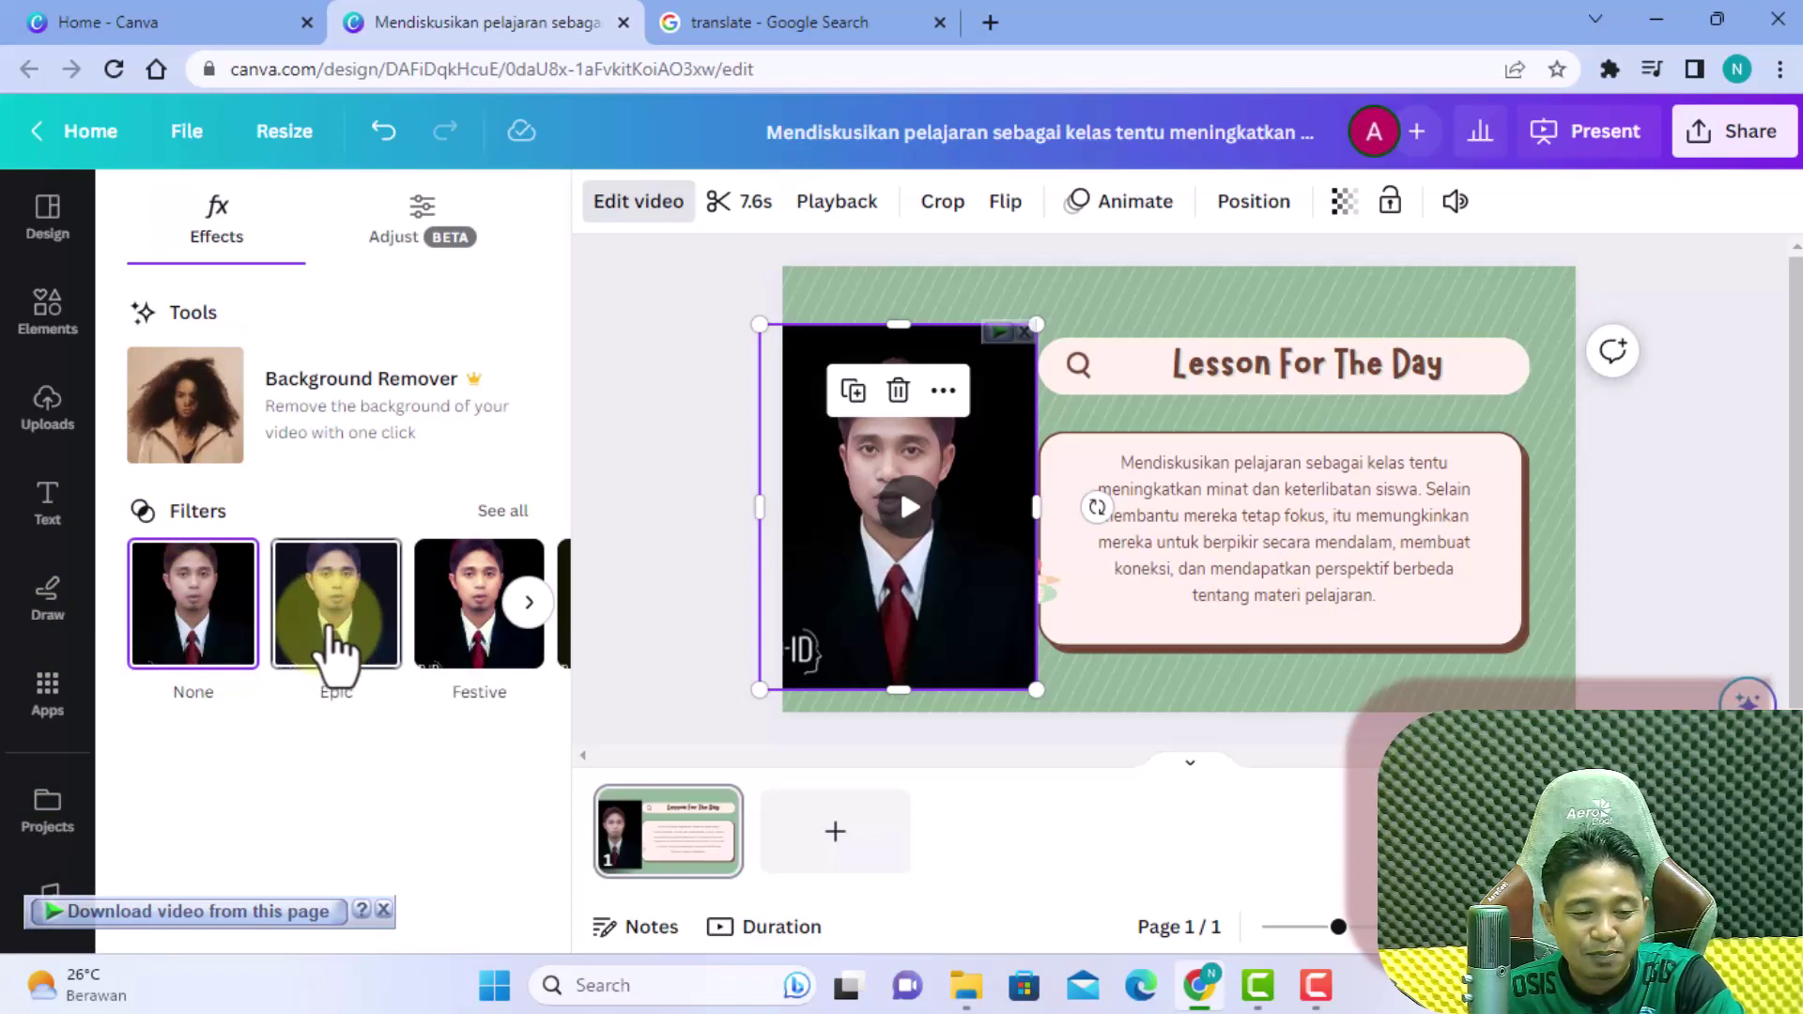
click(332, 632)
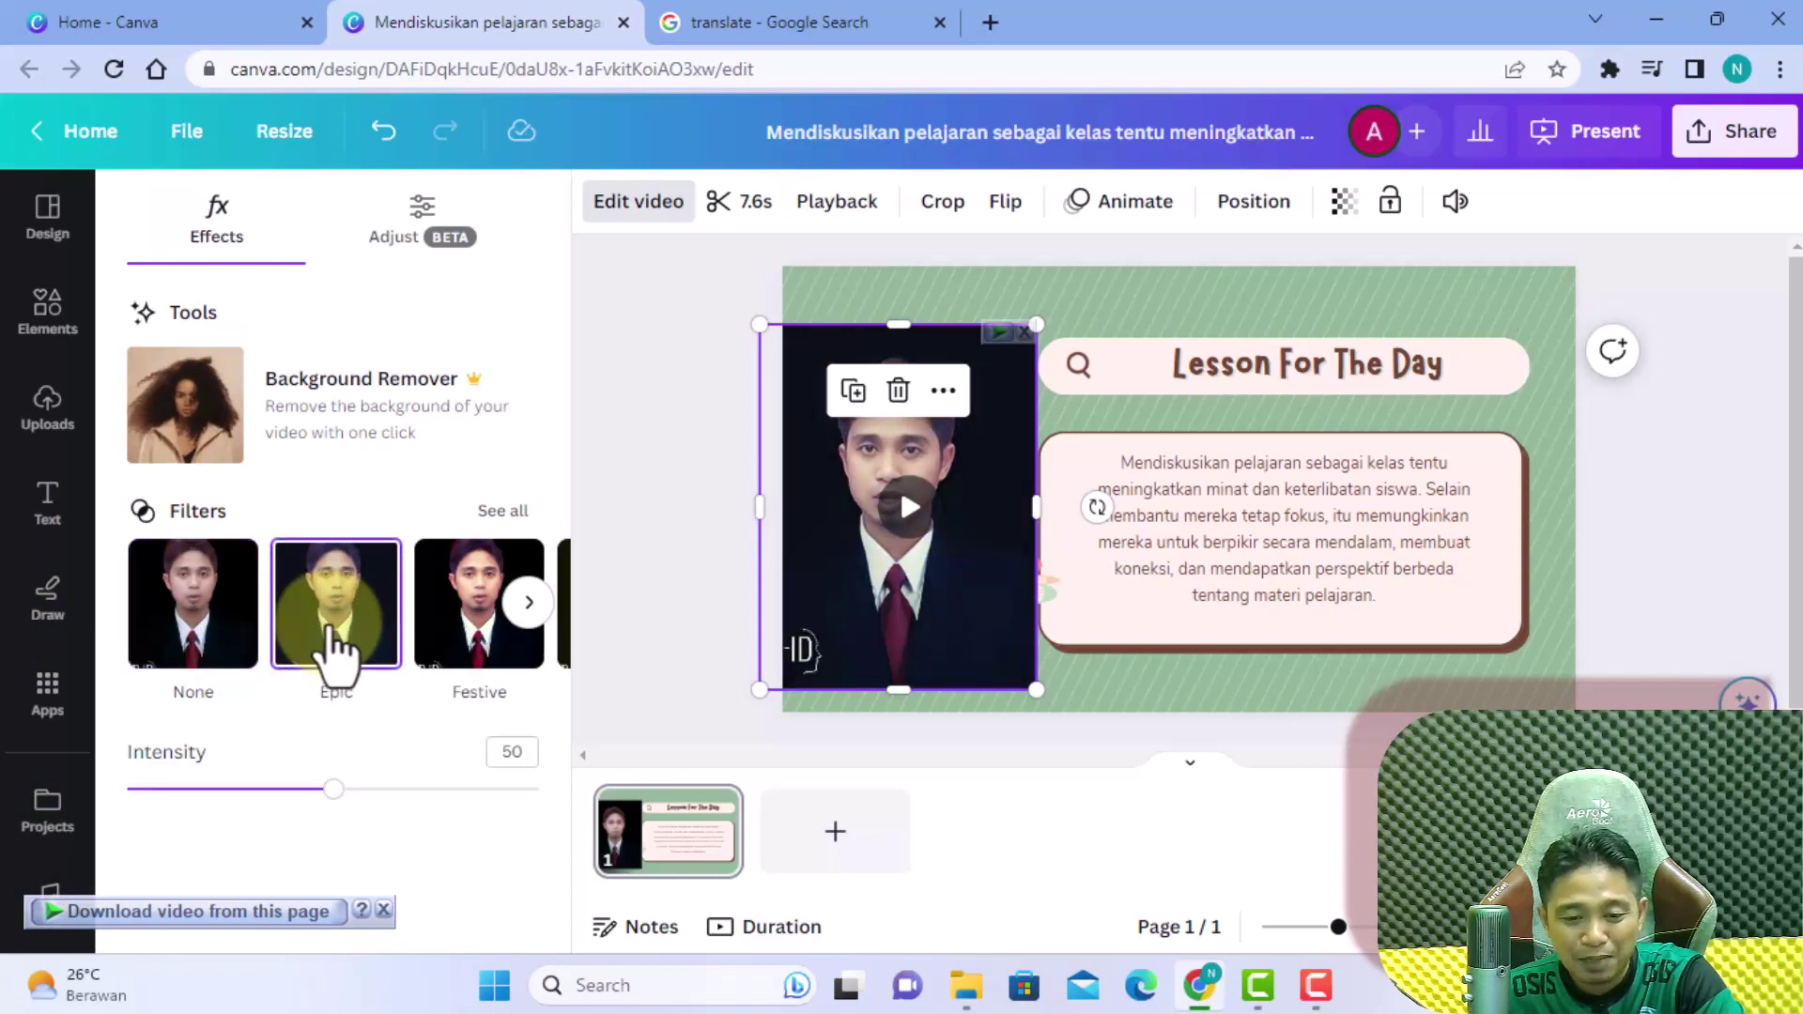
click(479, 657)
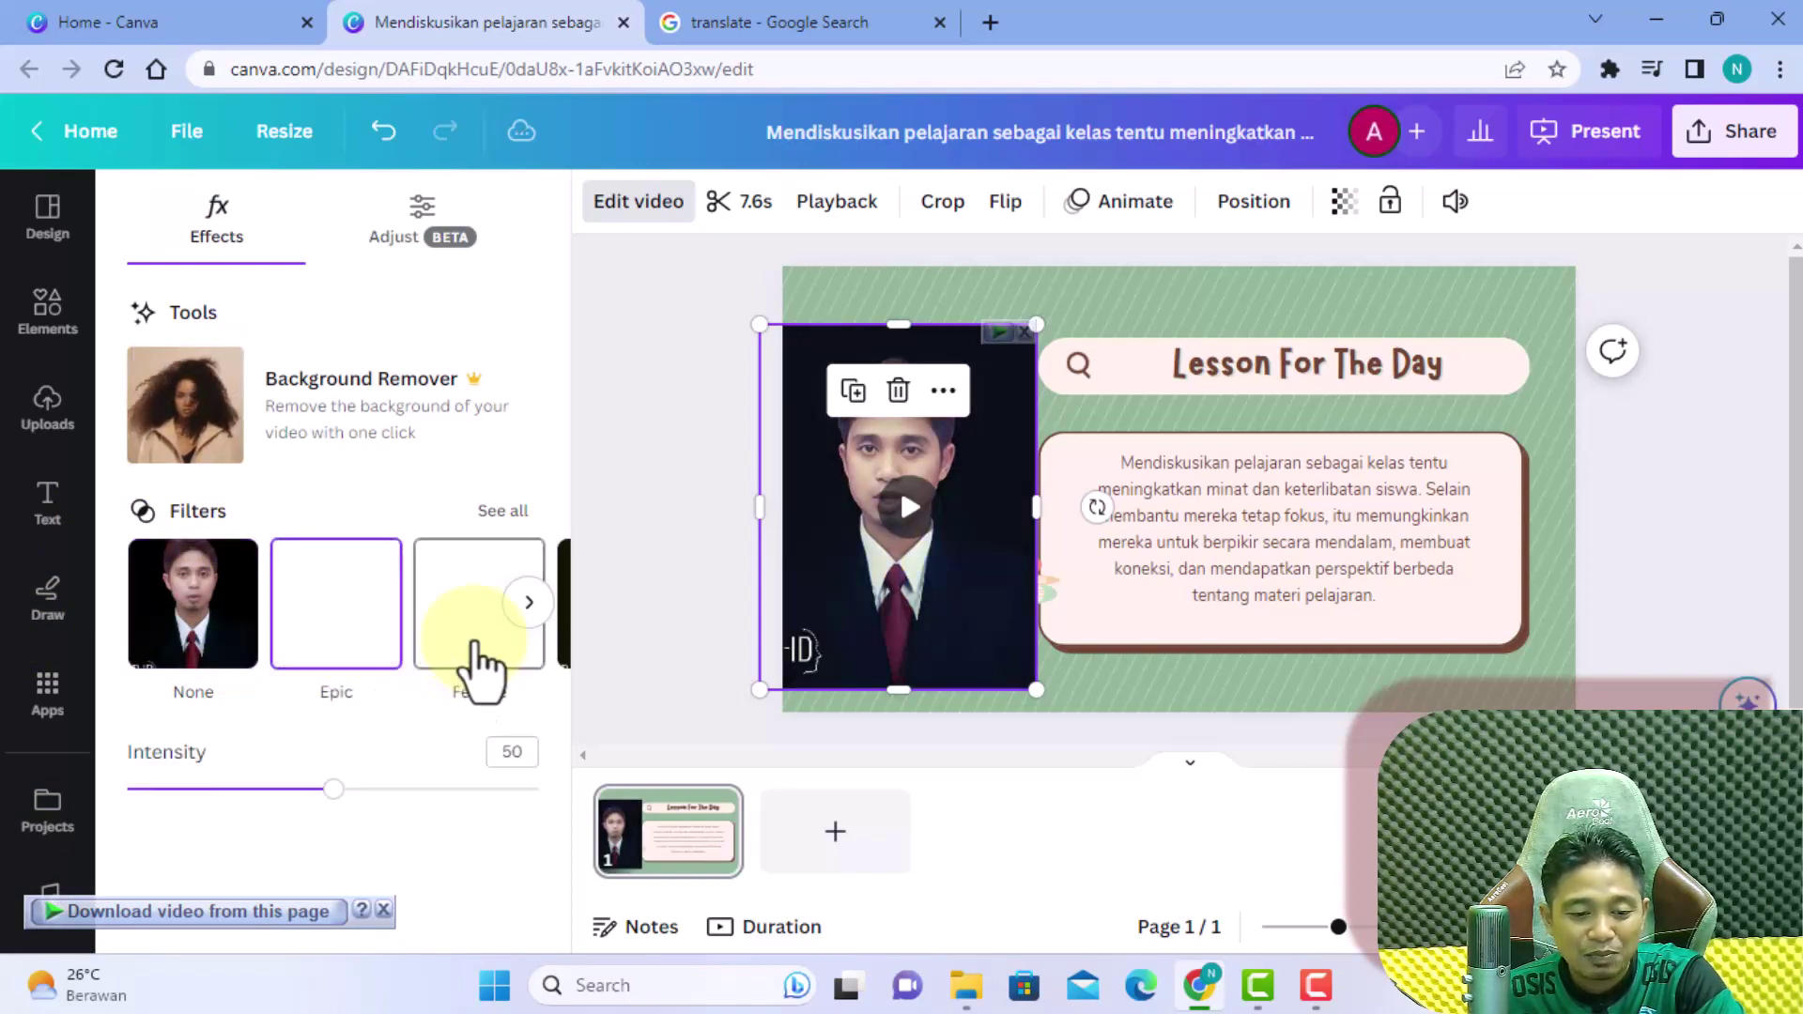
click(528, 606)
click(526, 621)
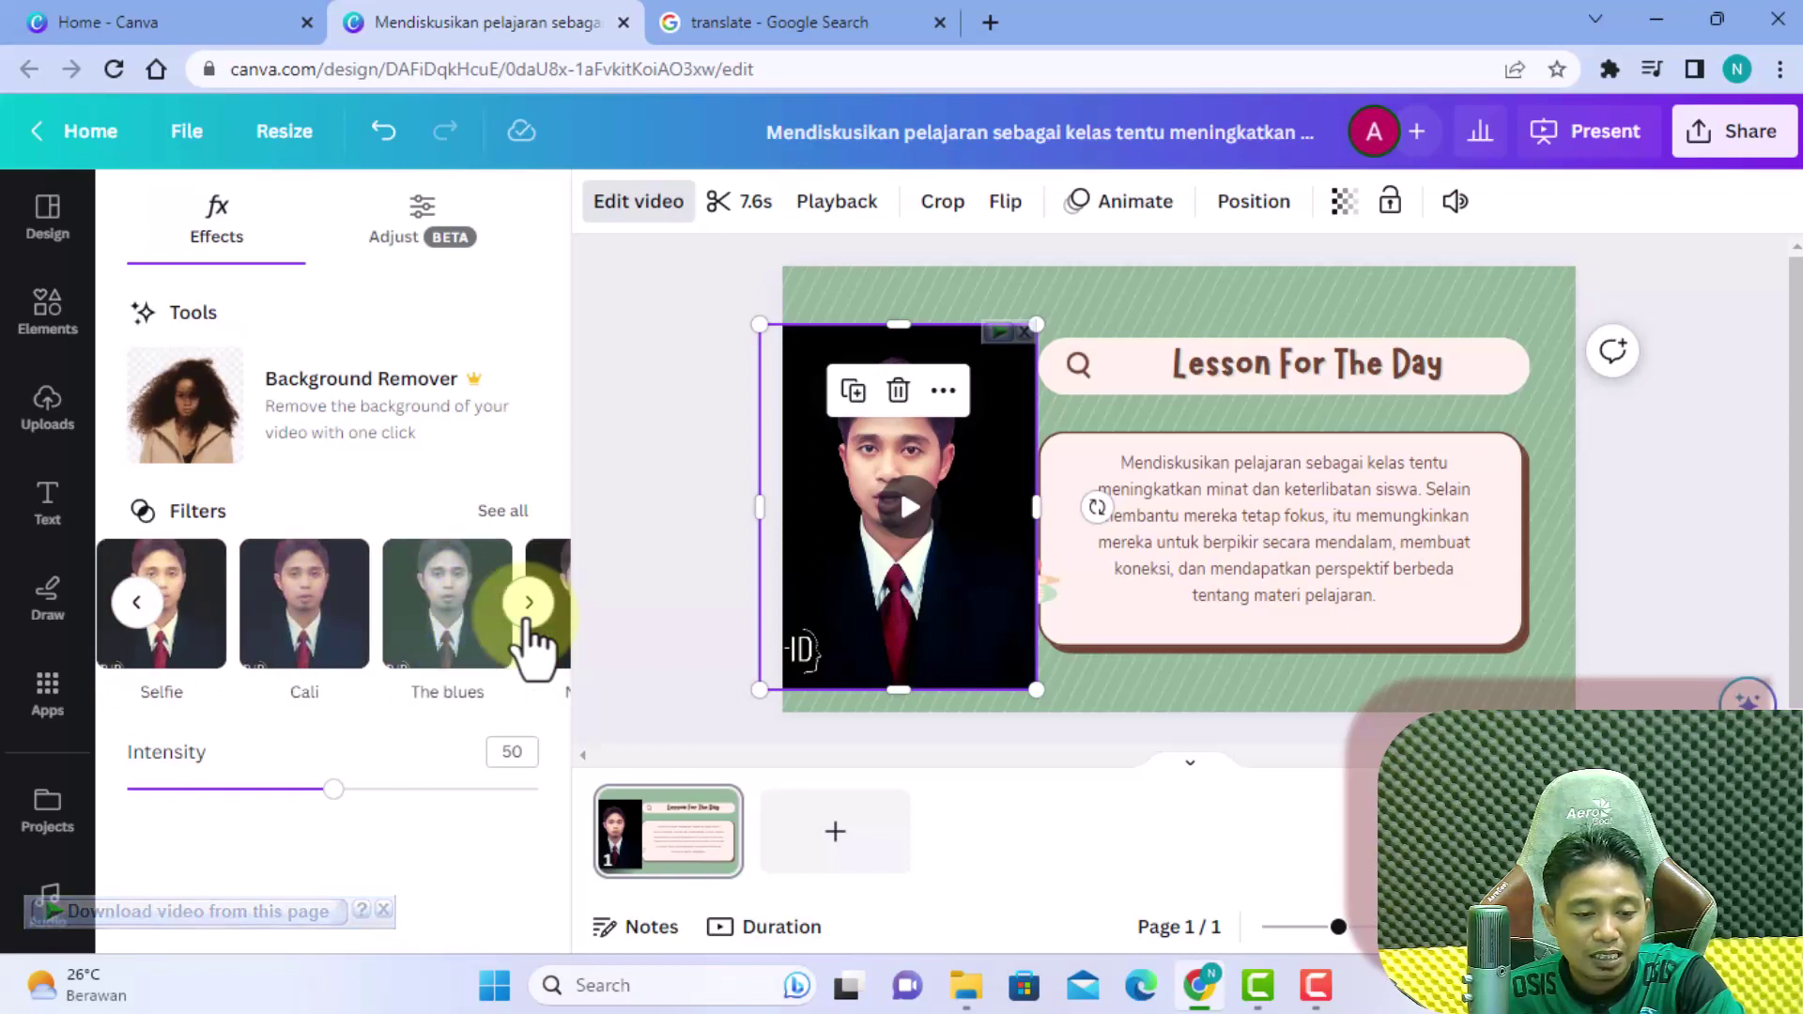
click(525, 620)
click(526, 621)
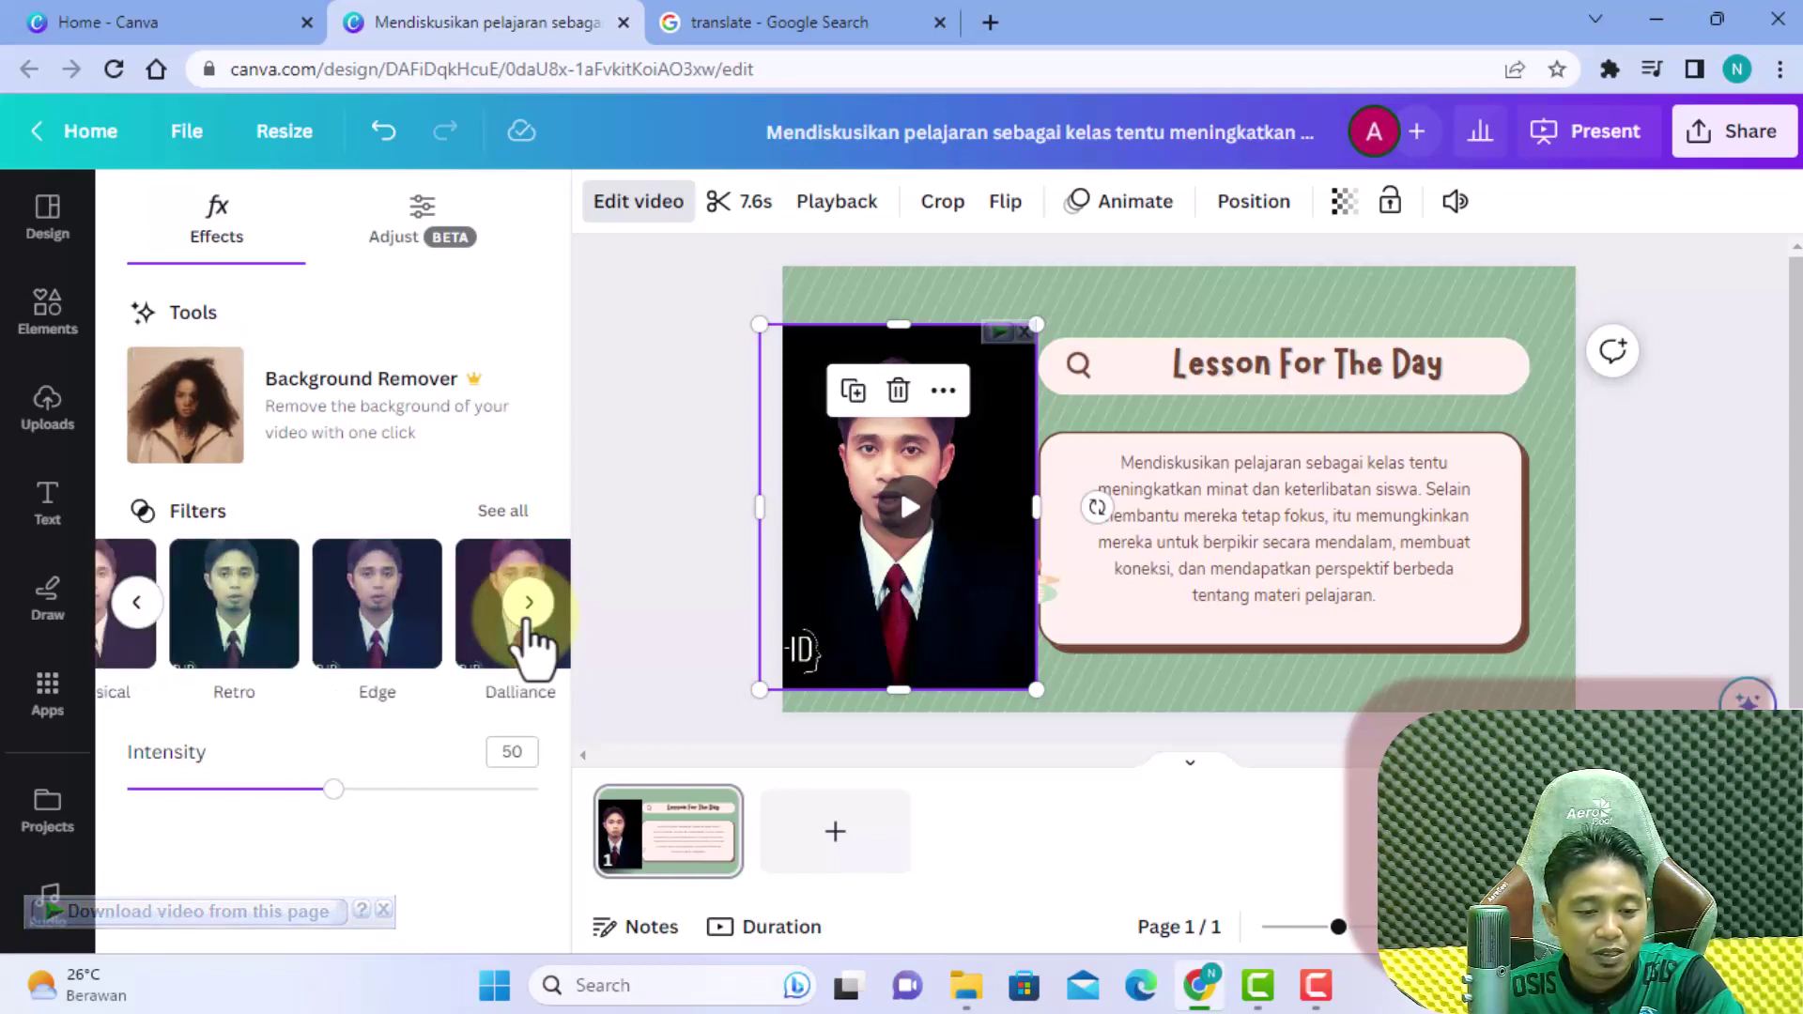
click(458, 638)
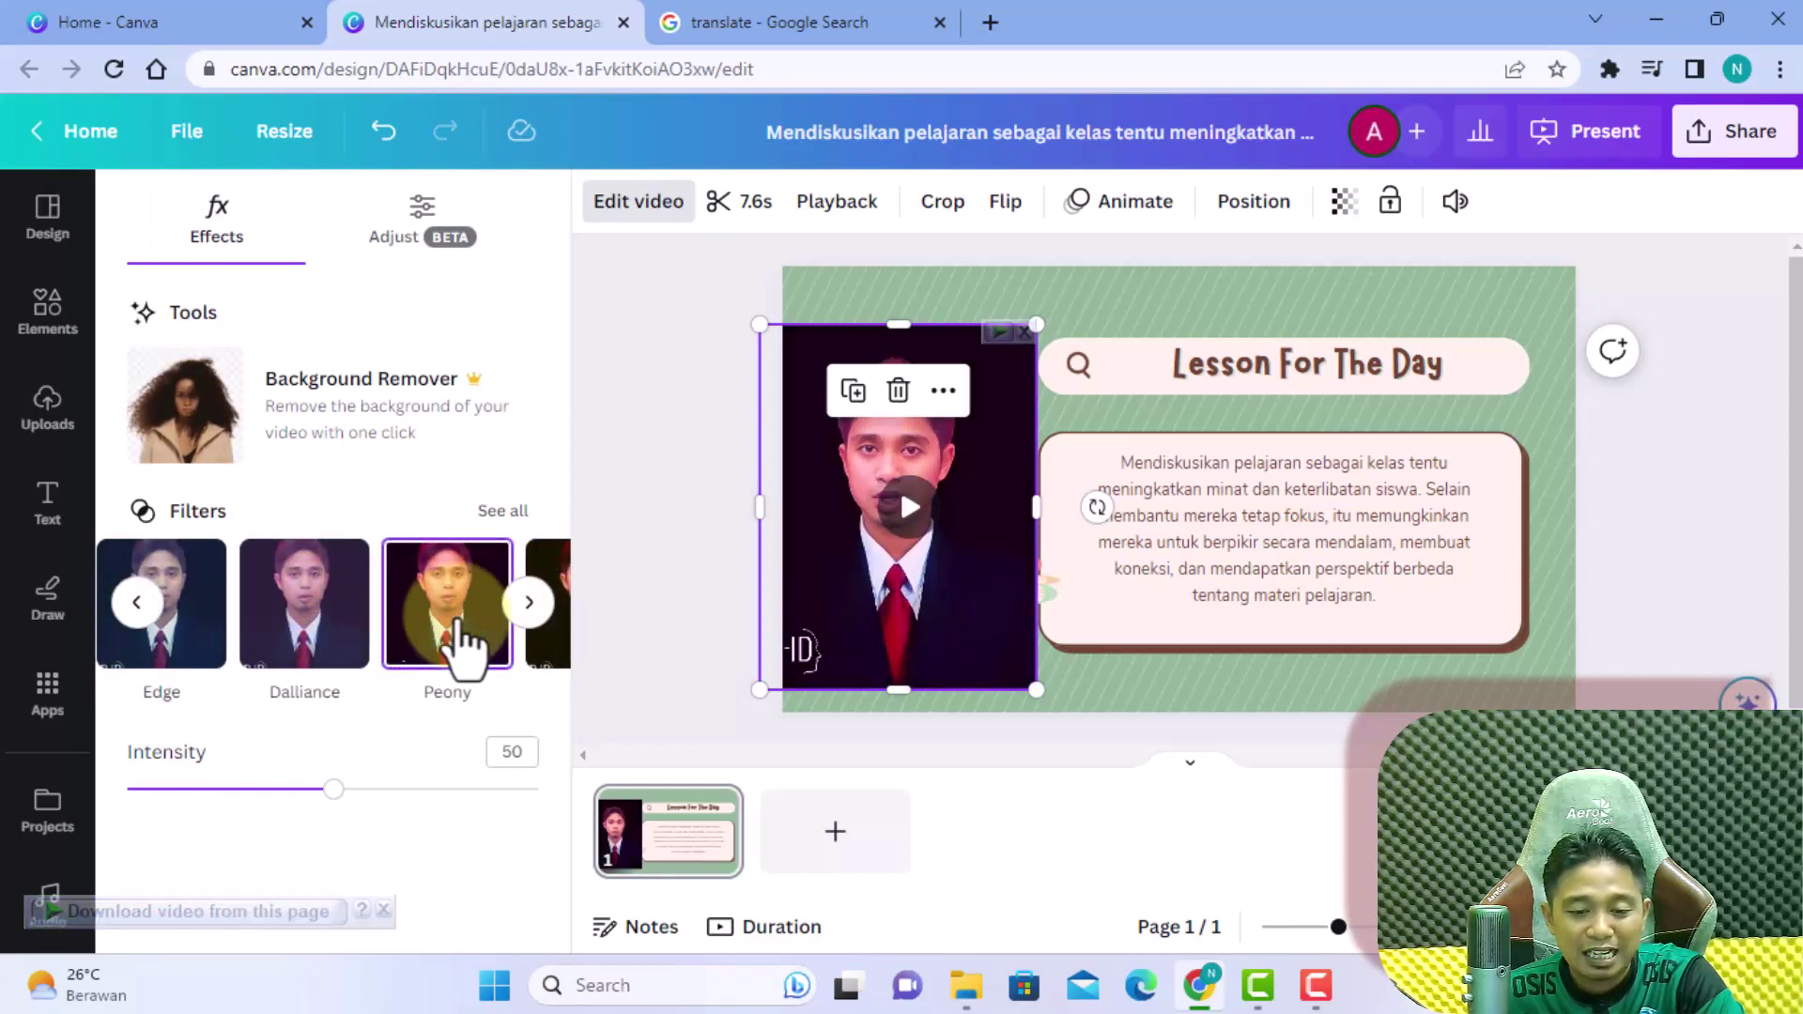
click(529, 610)
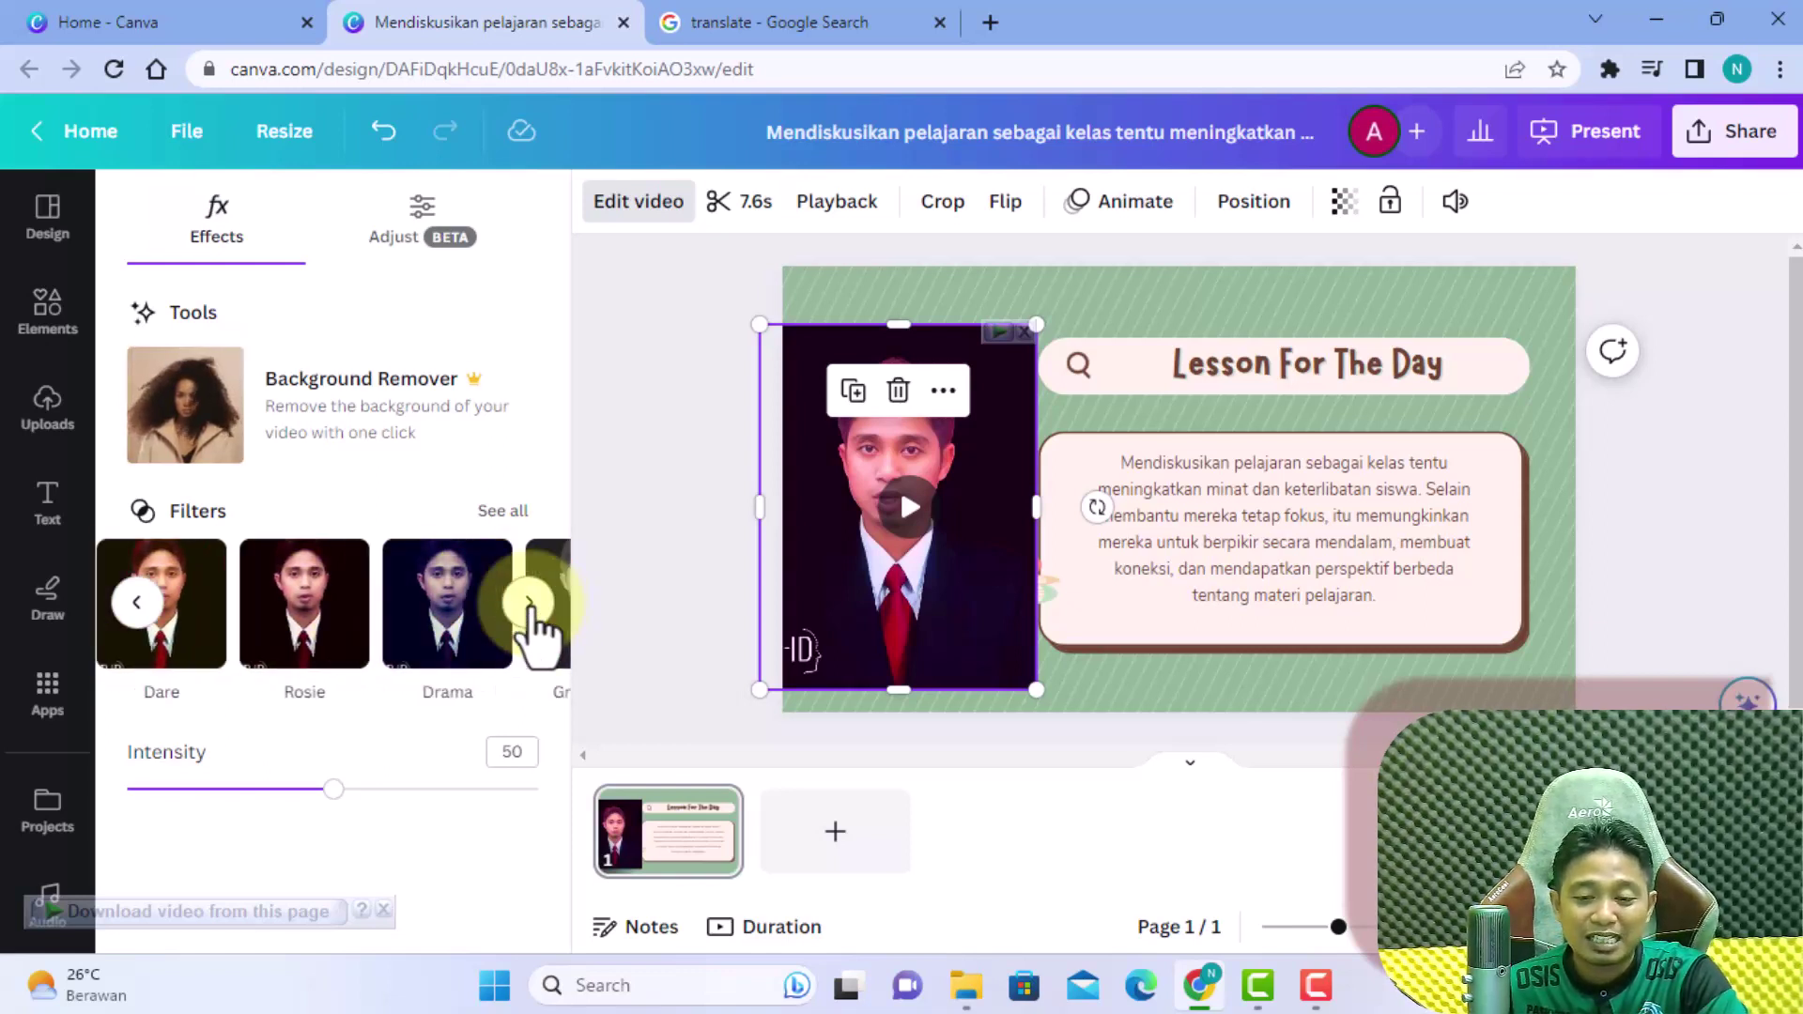
Step: Set the filter intensity to 52 and settle on the Dare filter
click(339, 790)
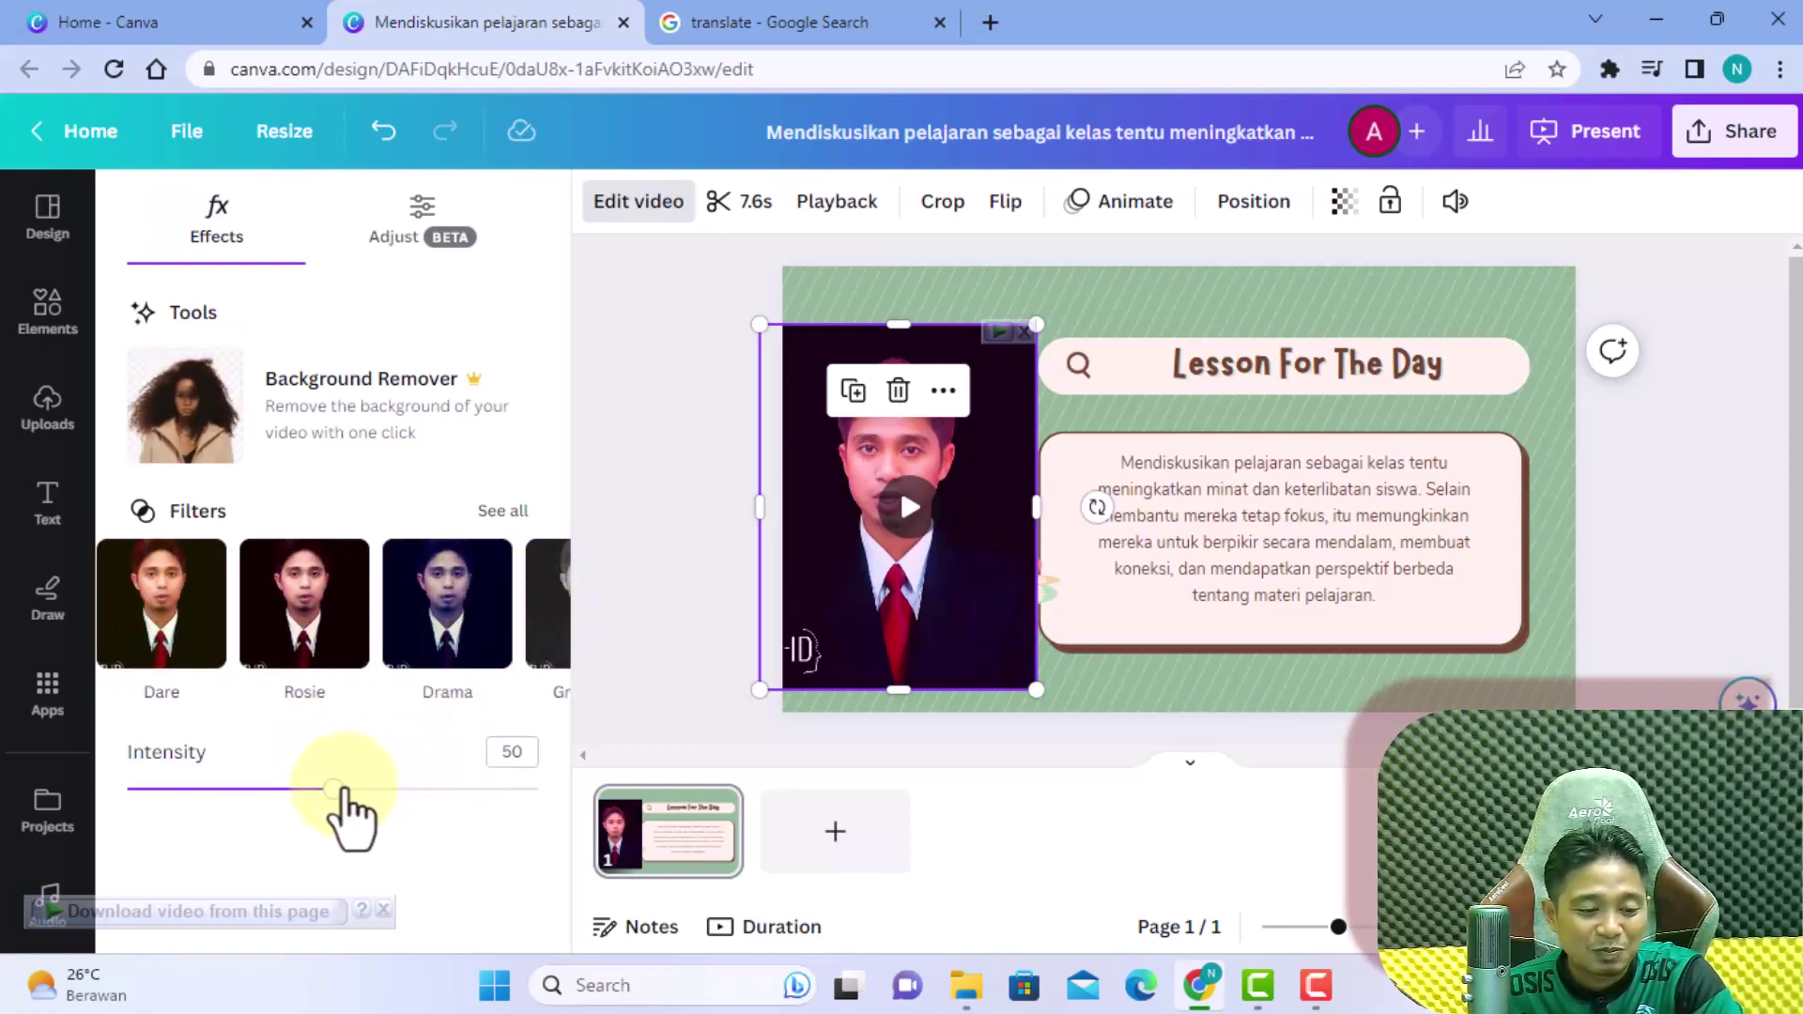
mouse_move(339, 788)
mouse_down()
mouse_move(275, 789)
mouse_move(343, 789)
mouse_up()
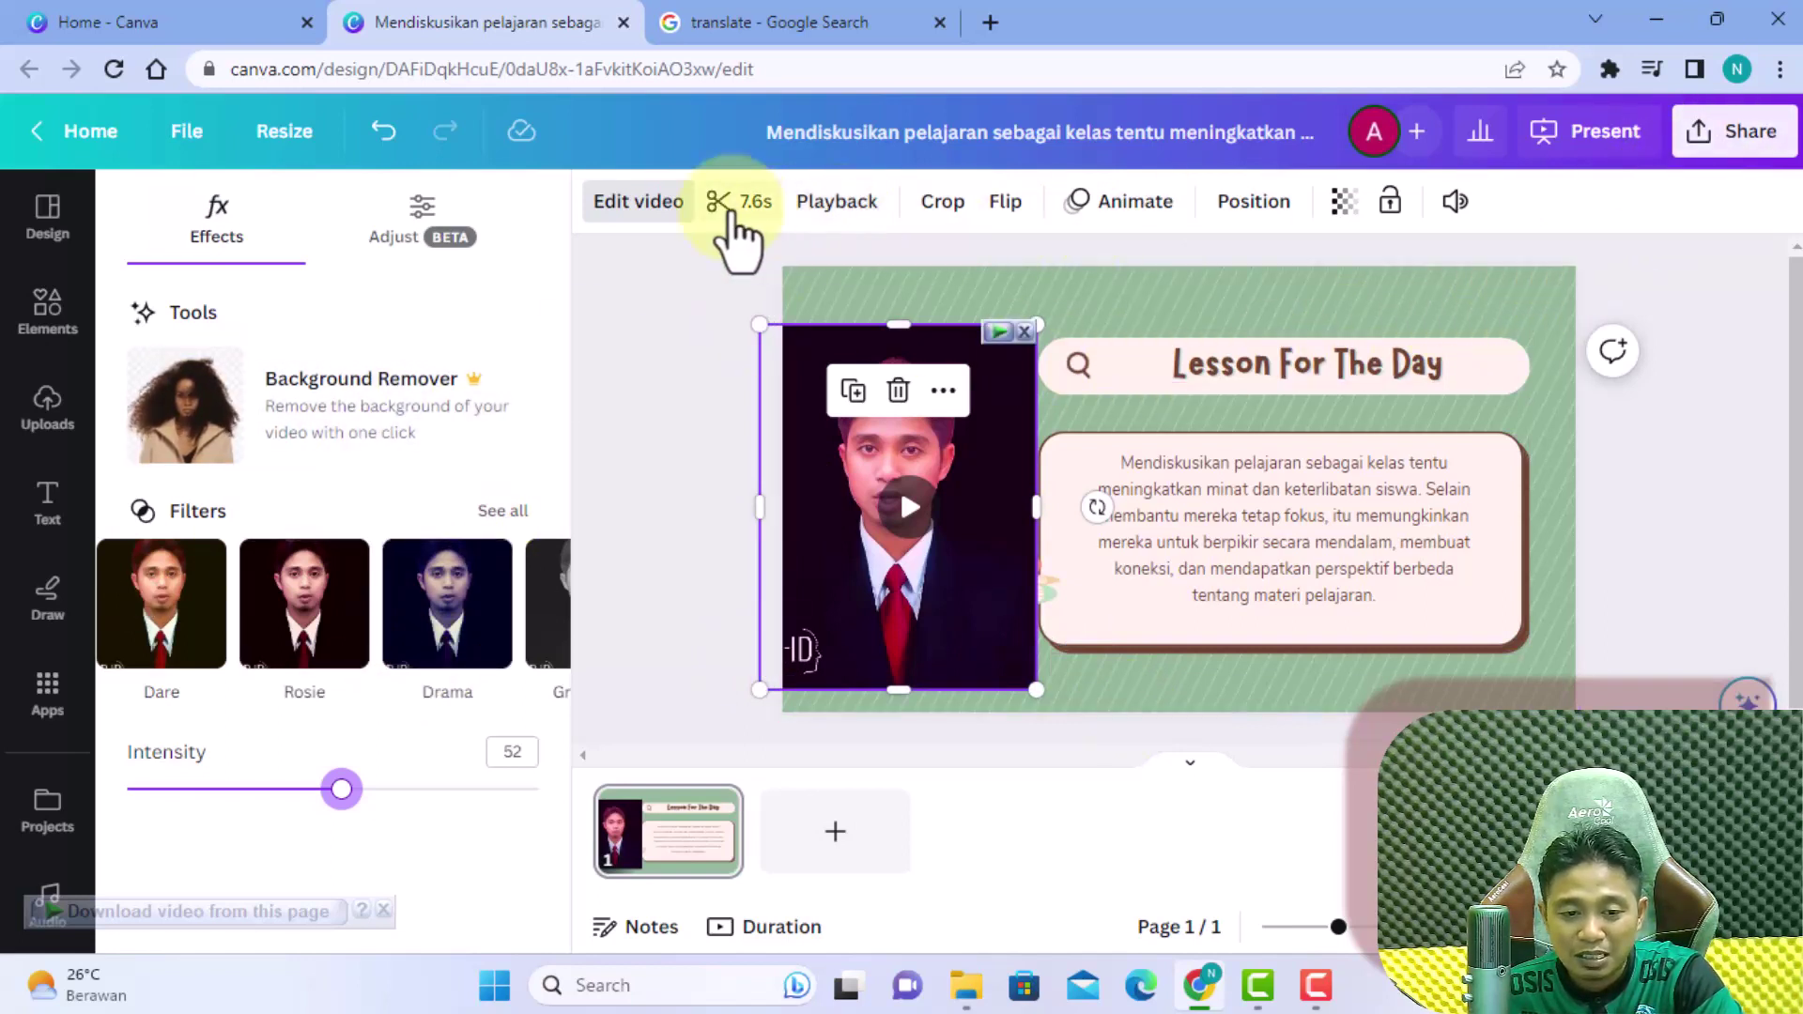
mouse_move(305, 603)
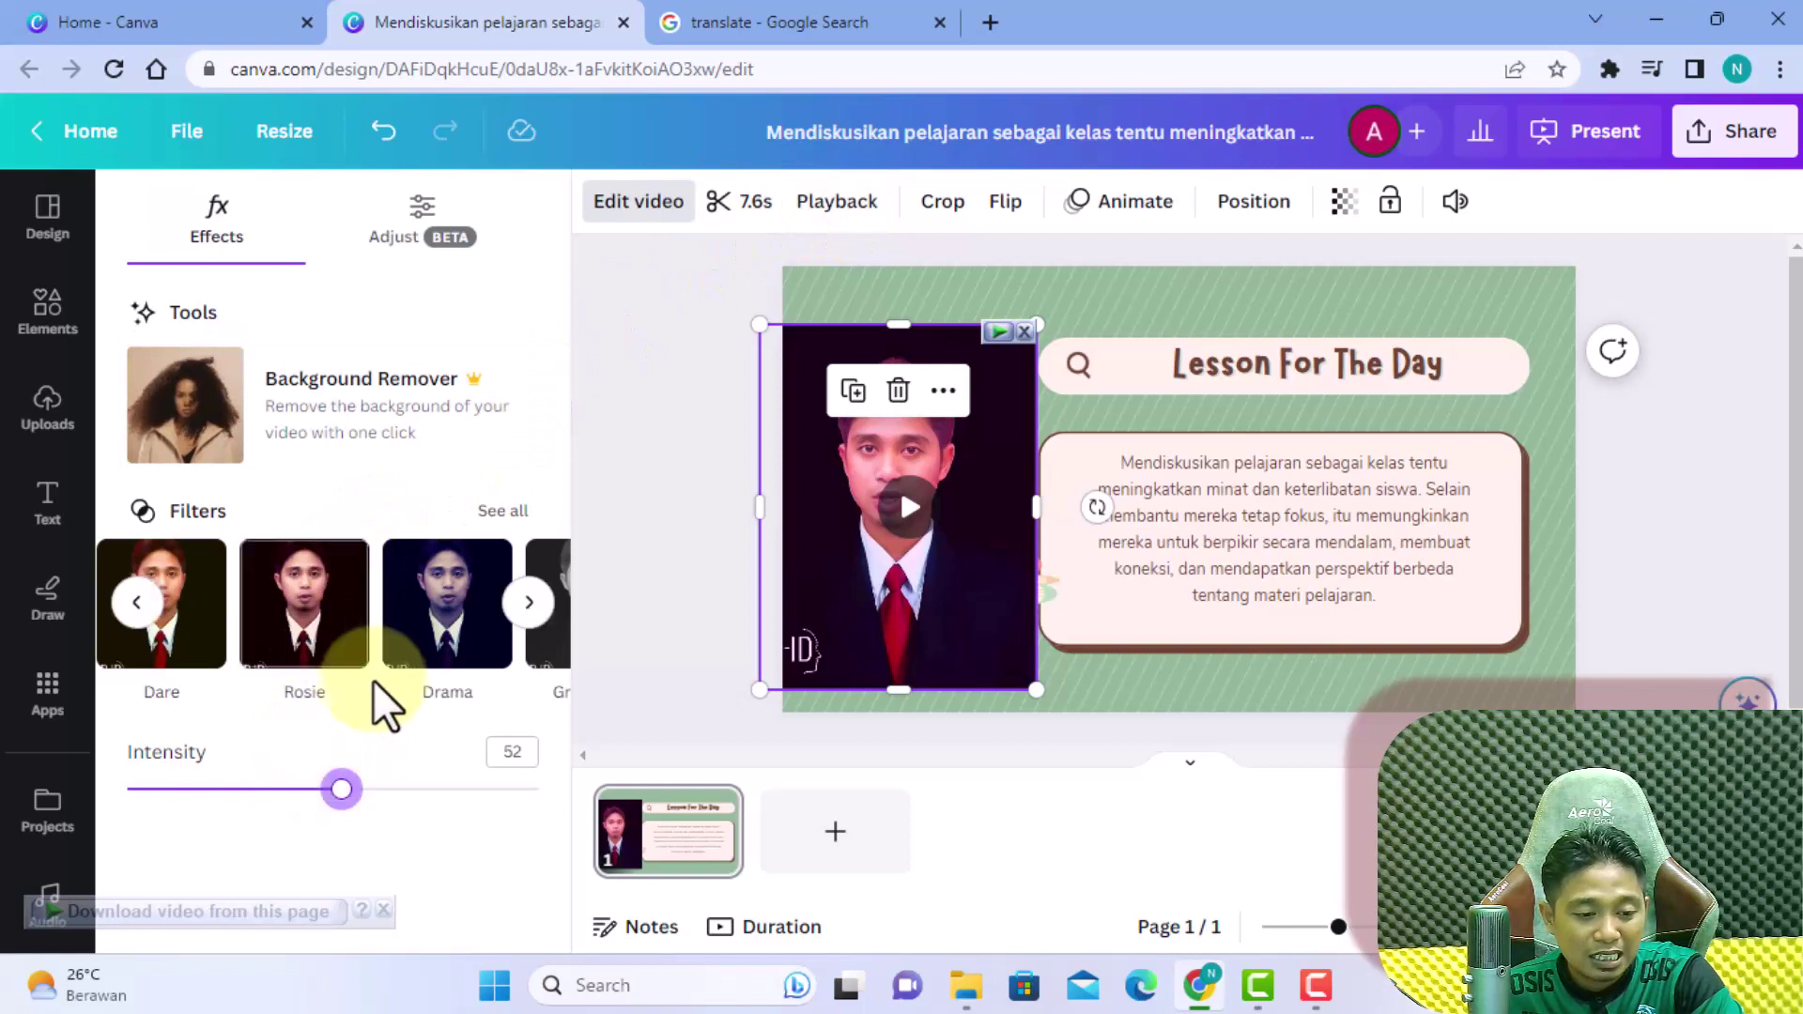
click(252, 657)
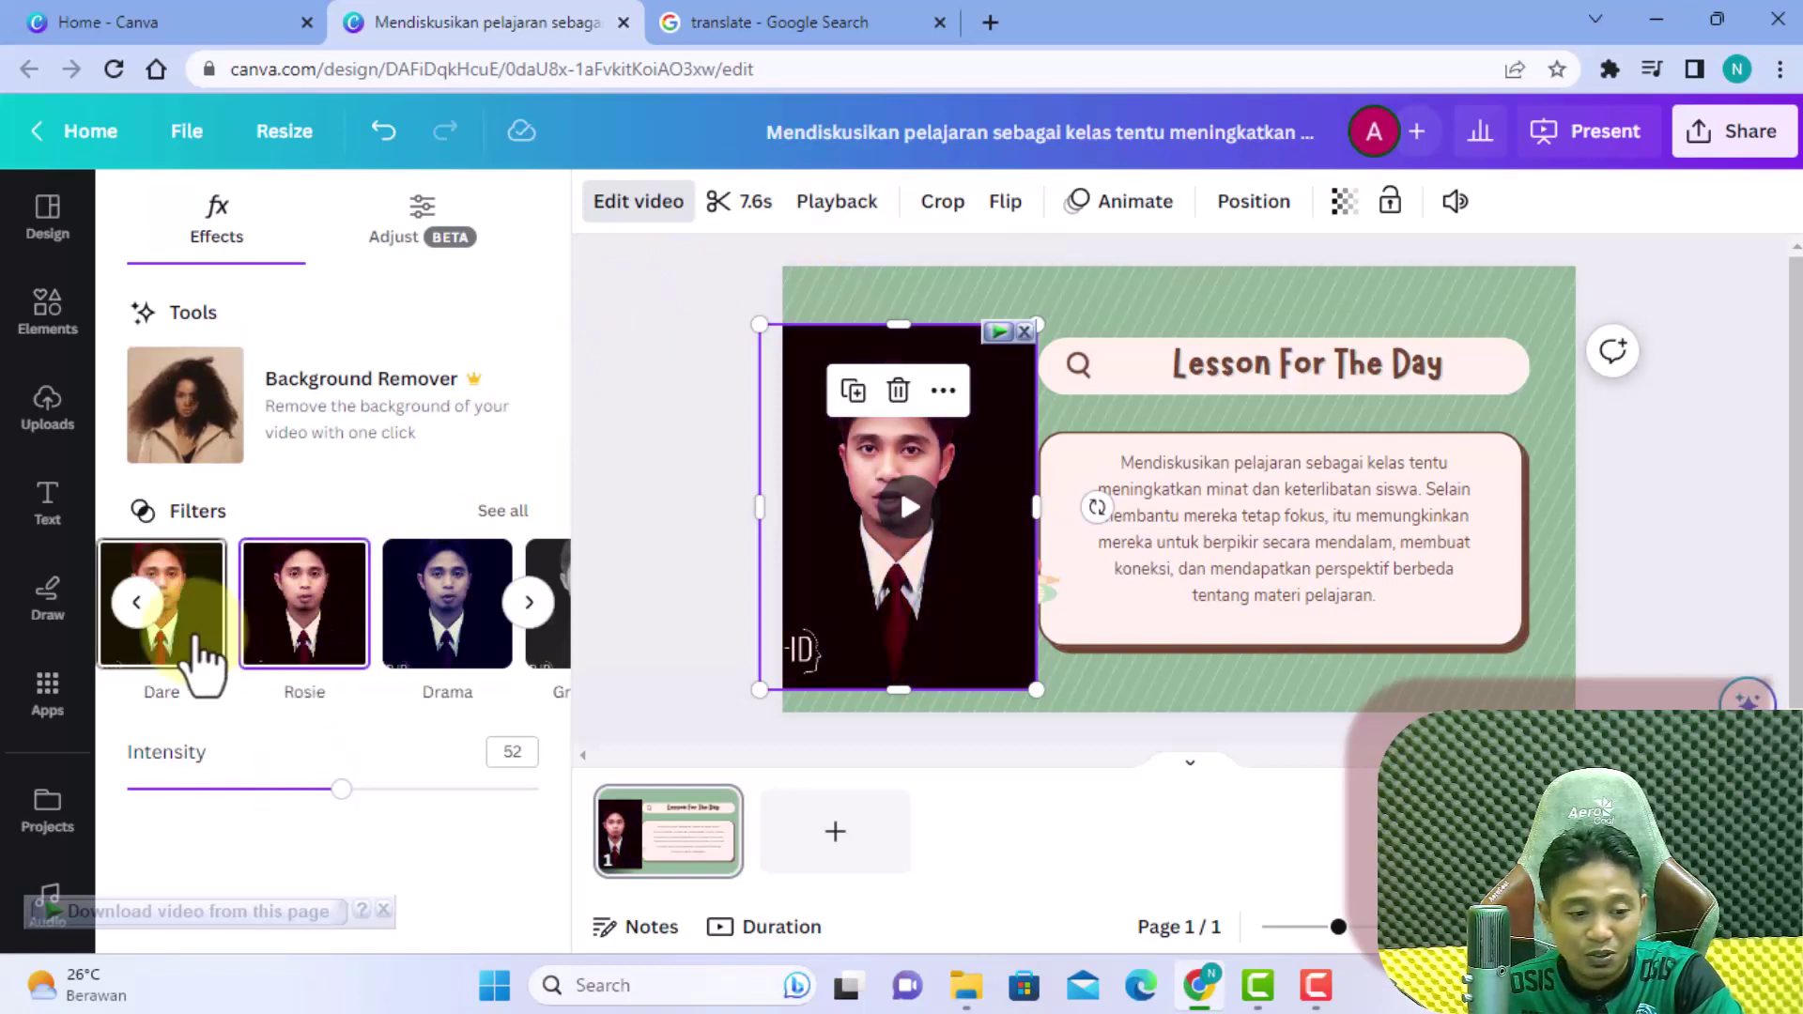
click(185, 648)
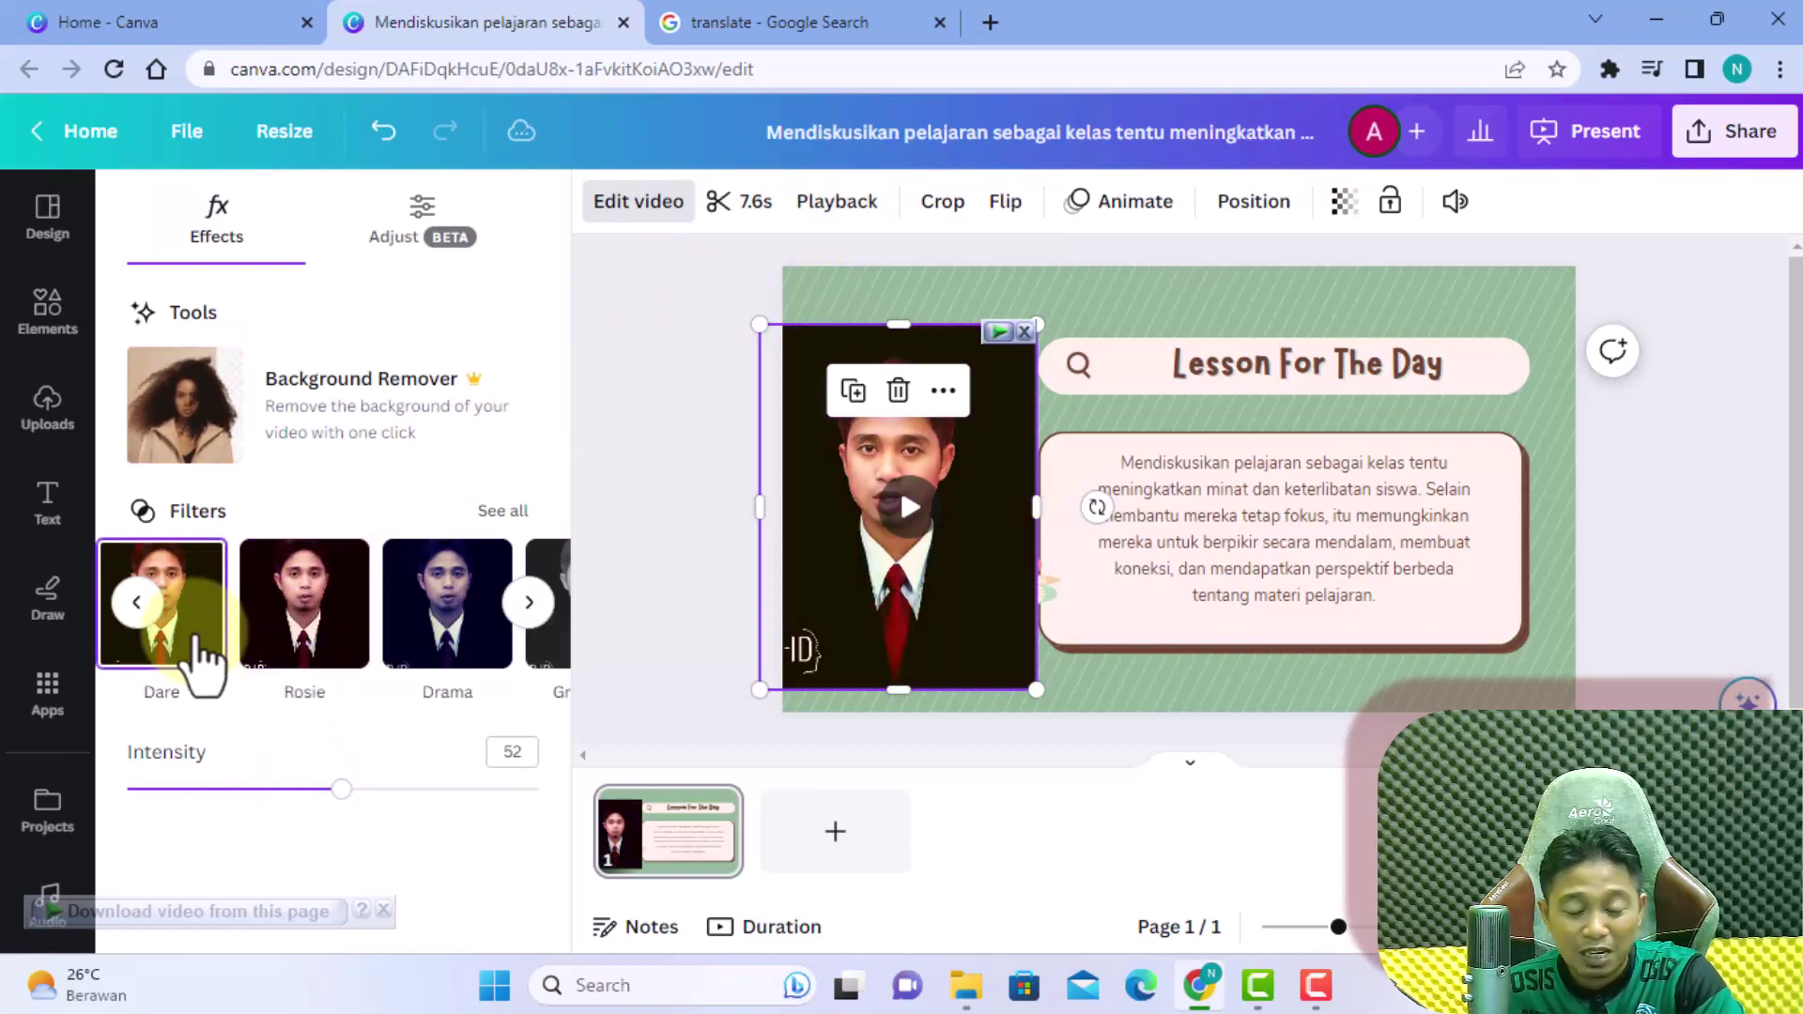
Step: Download the slide as a 1080p (HD) MP4 video
click(1733, 141)
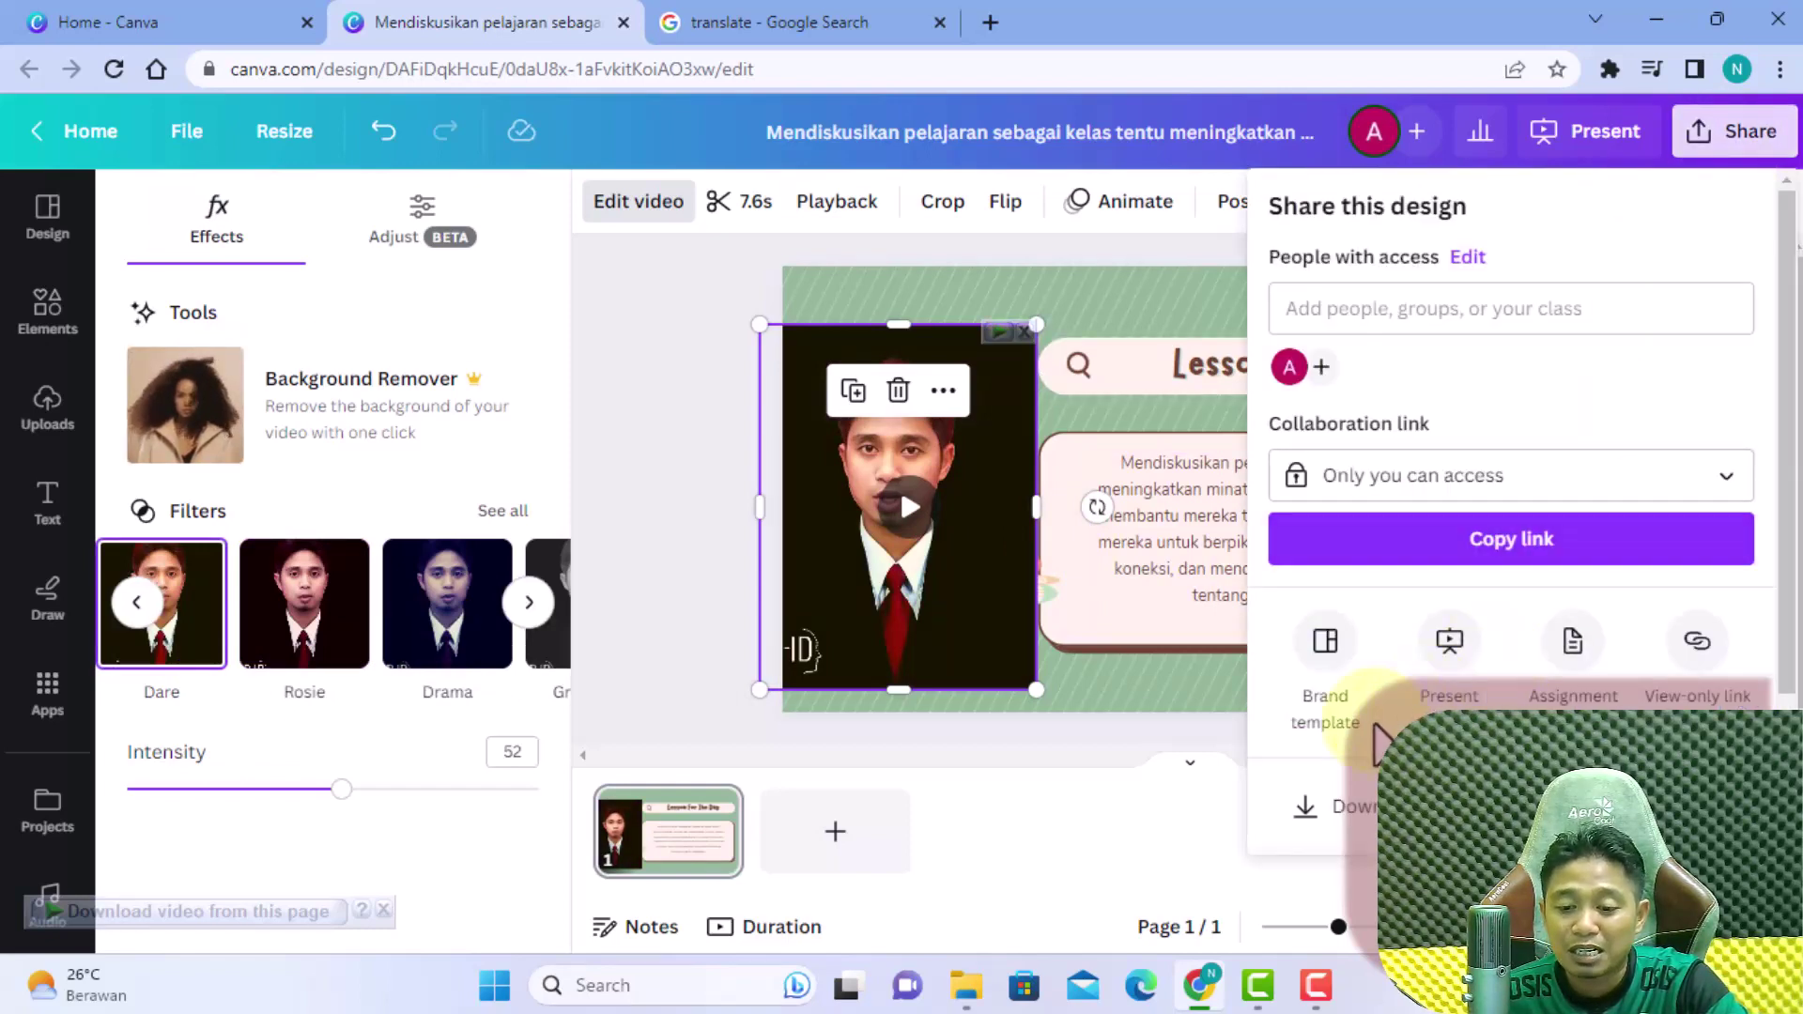
scroll(1370, 743, down, 2)
click(1353, 686)
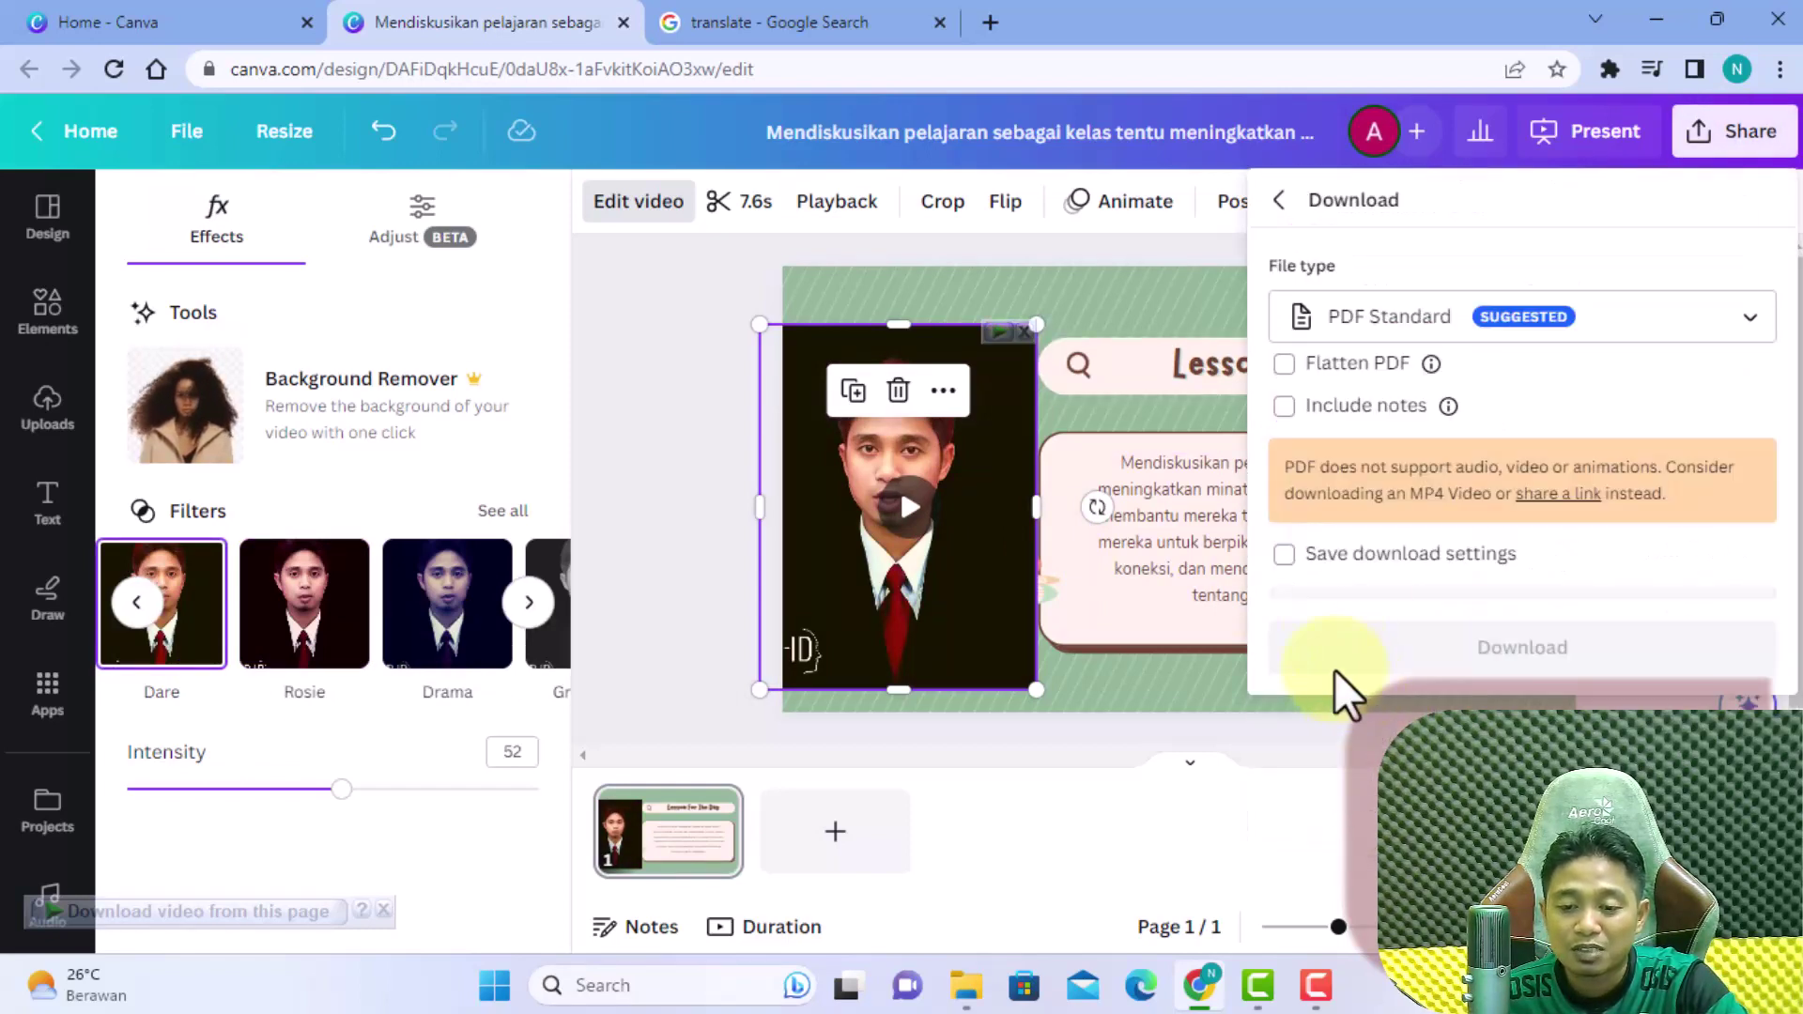
click(1571, 327)
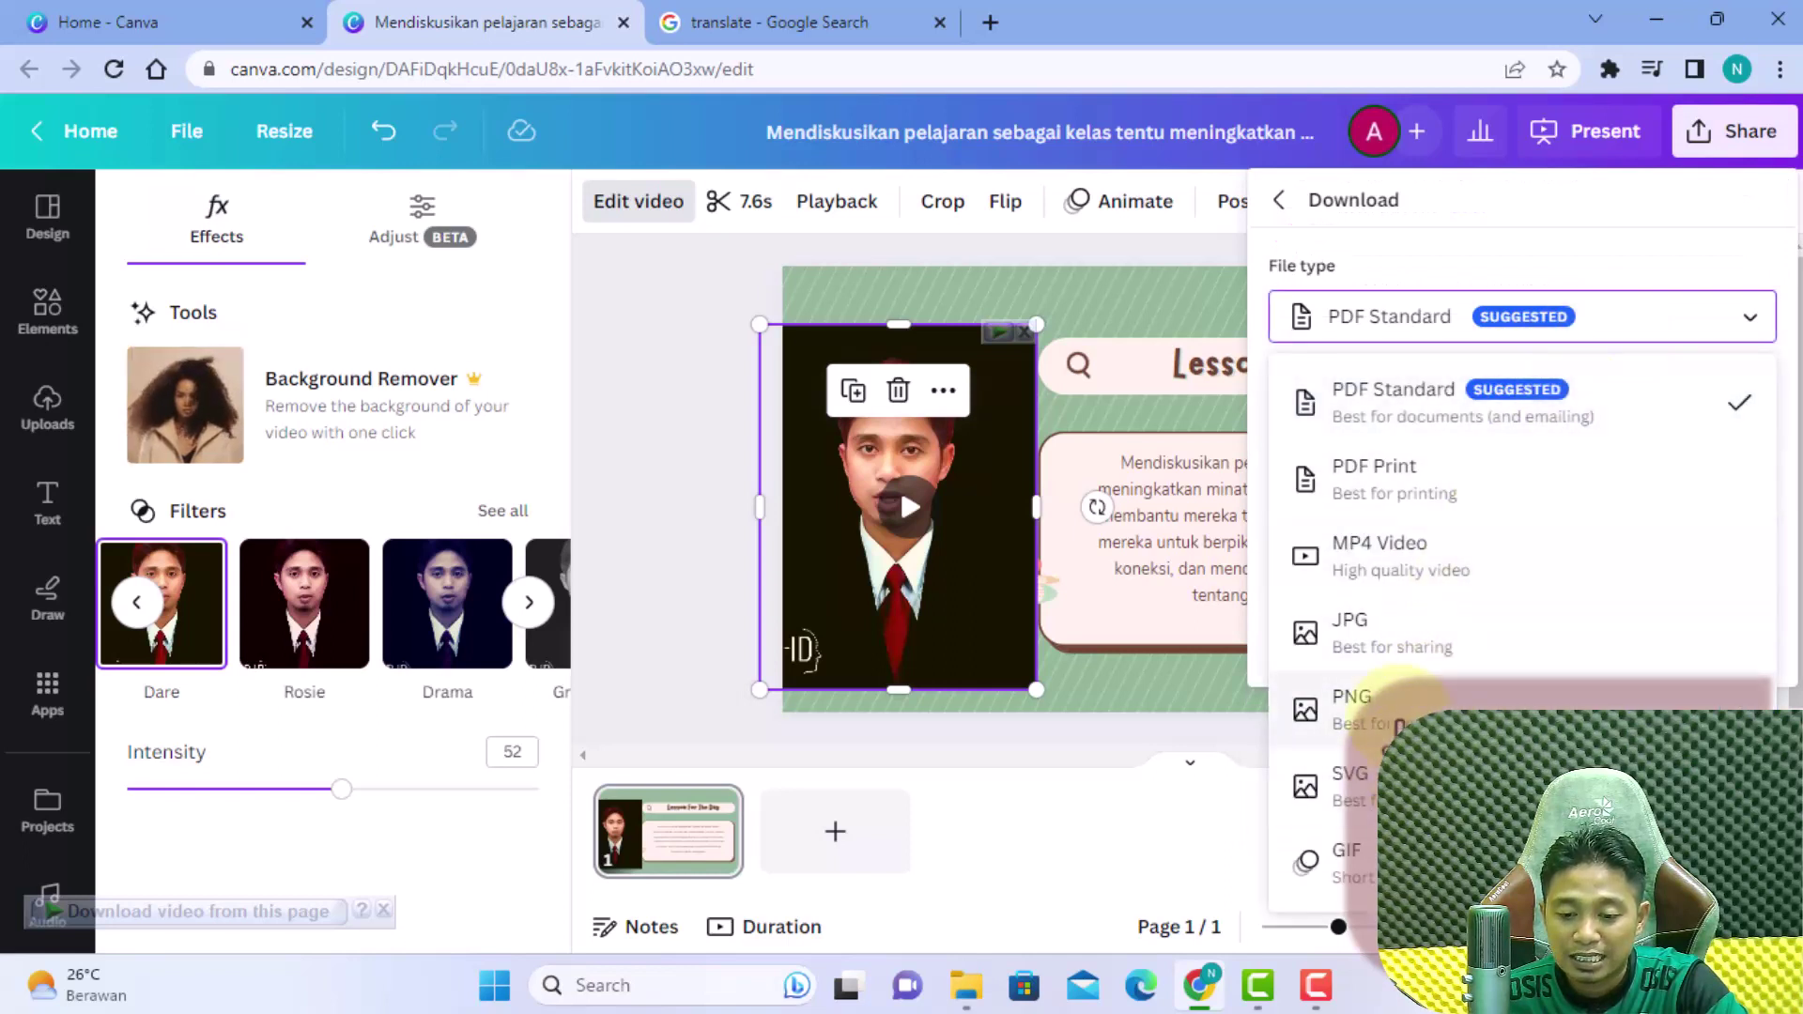
click(1399, 557)
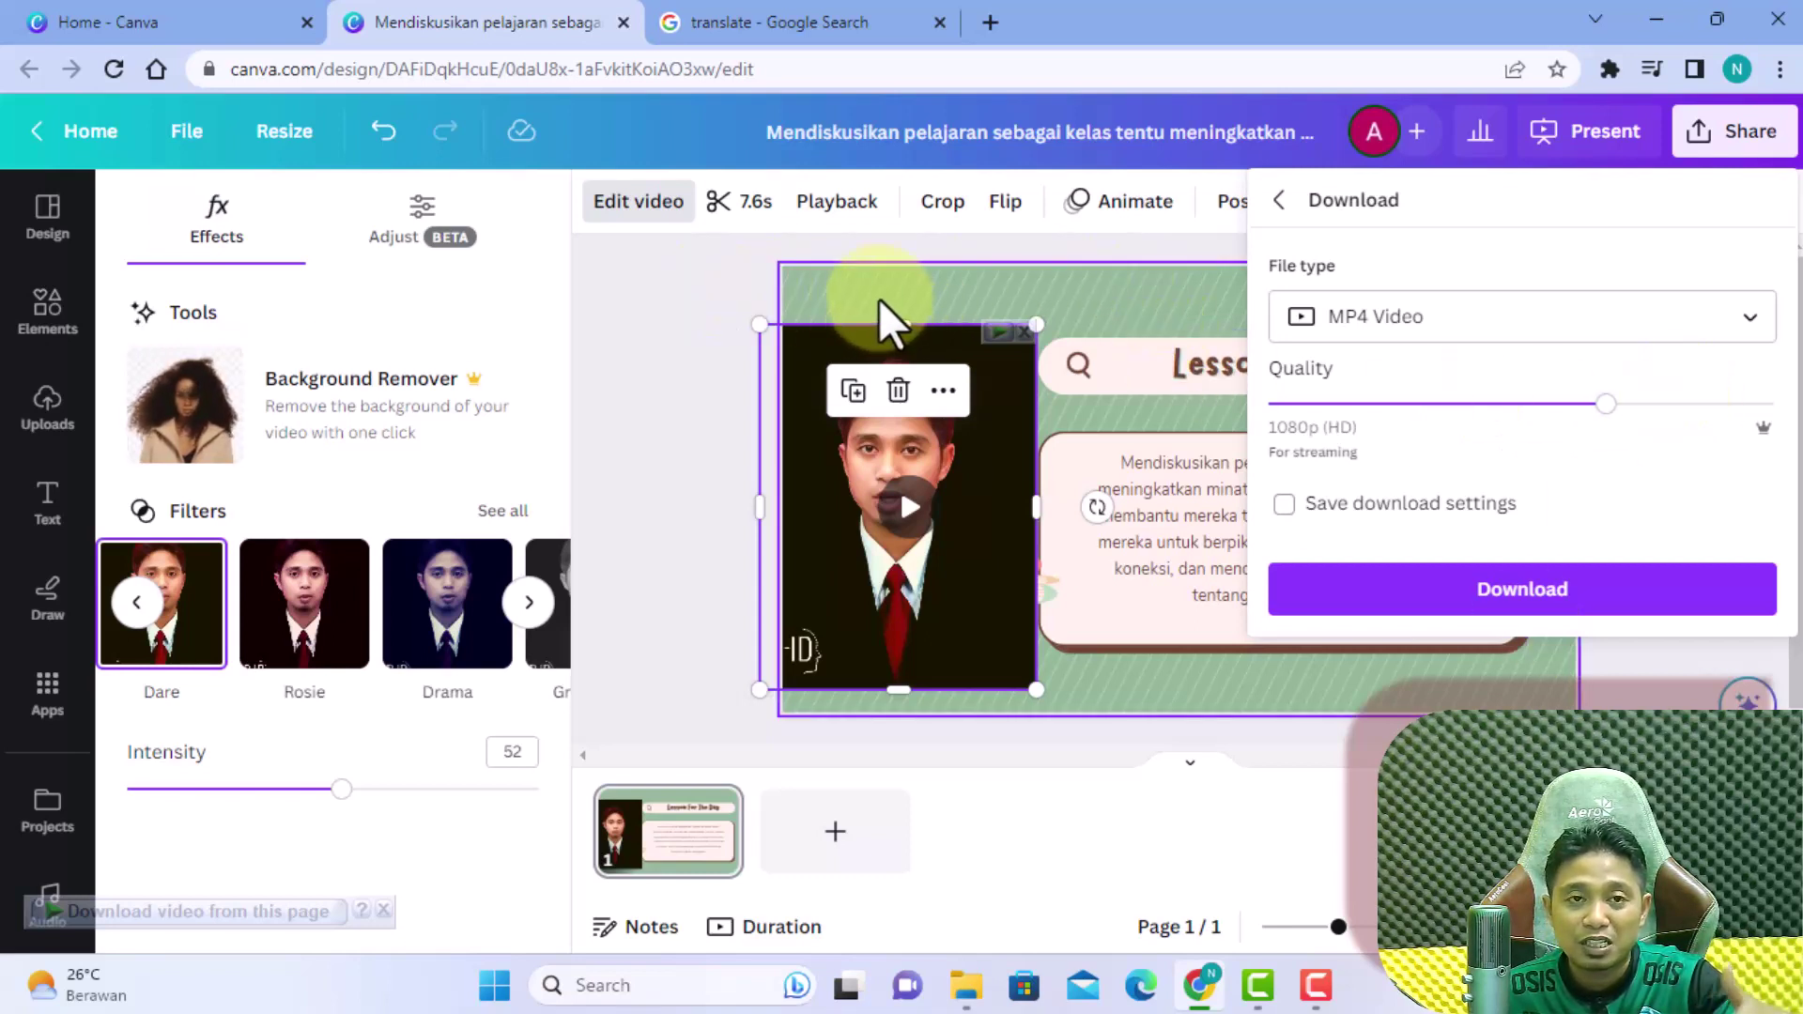
click(663, 323)
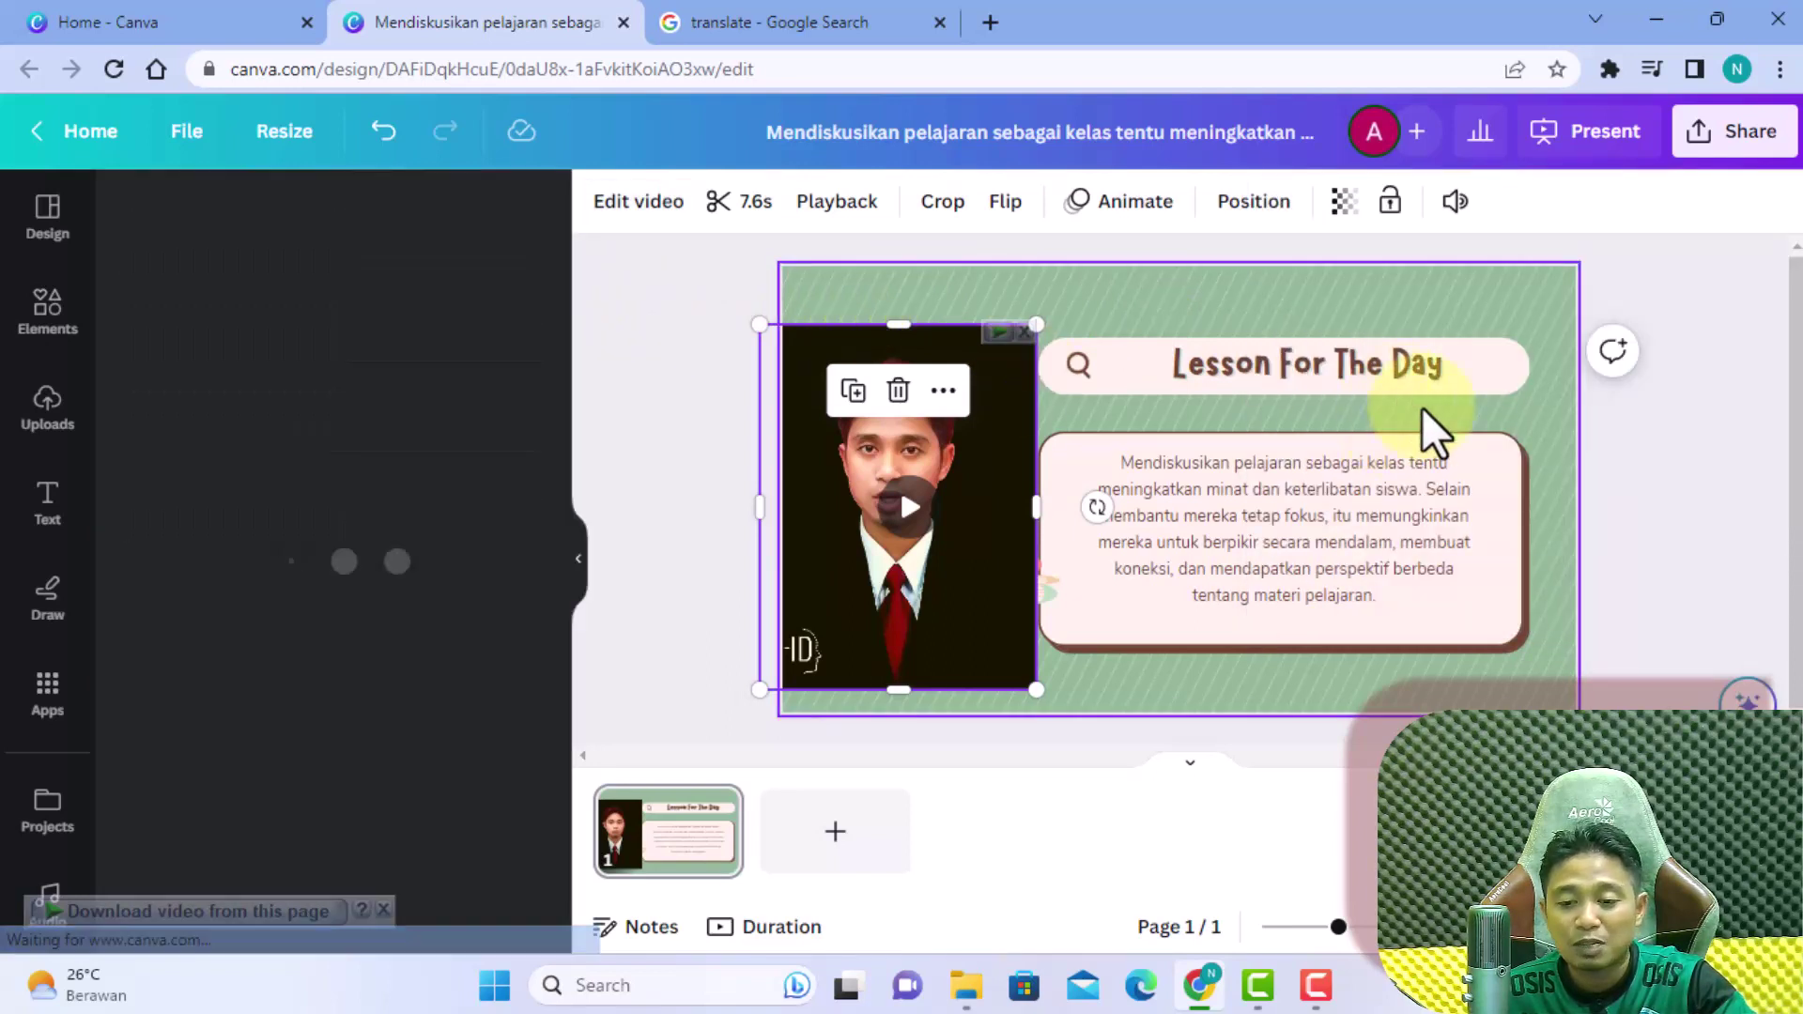